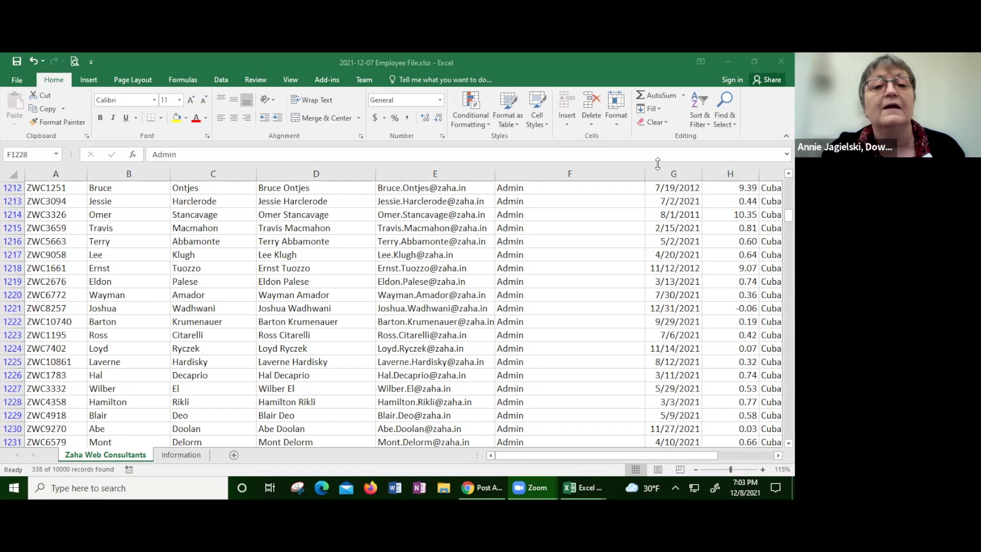
Step: Scroll the filtered Accounts and Finance list and bring up the Sort & Filter menu
{"action": "left_click_drag", "start_coordinate": [789, 215], "coordinate": [789, 184]}
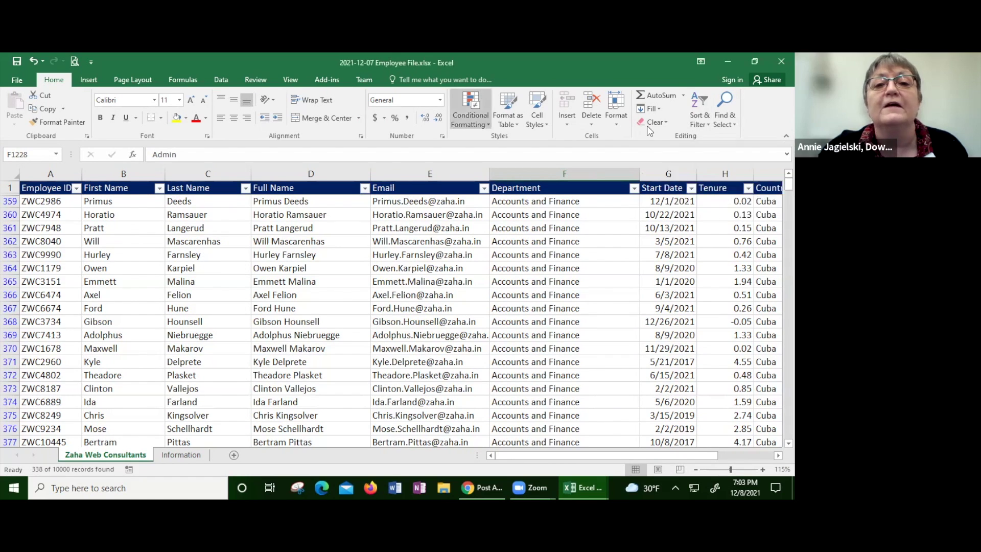
{"action": "left_click", "coordinate": [696, 123]}
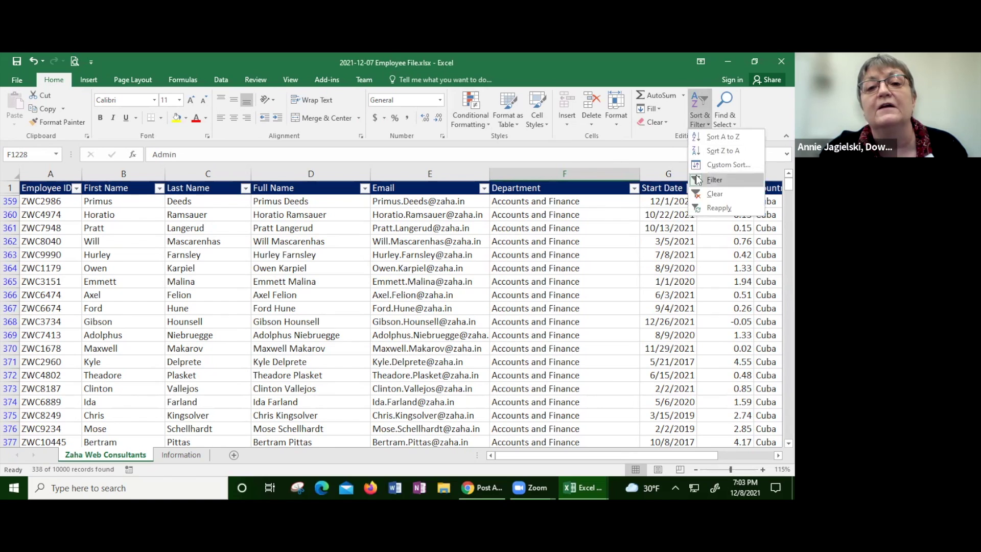
Step: Turn off the filter so all 10000 records show, then select cell A1
{"action": "key", "text": "Return"}
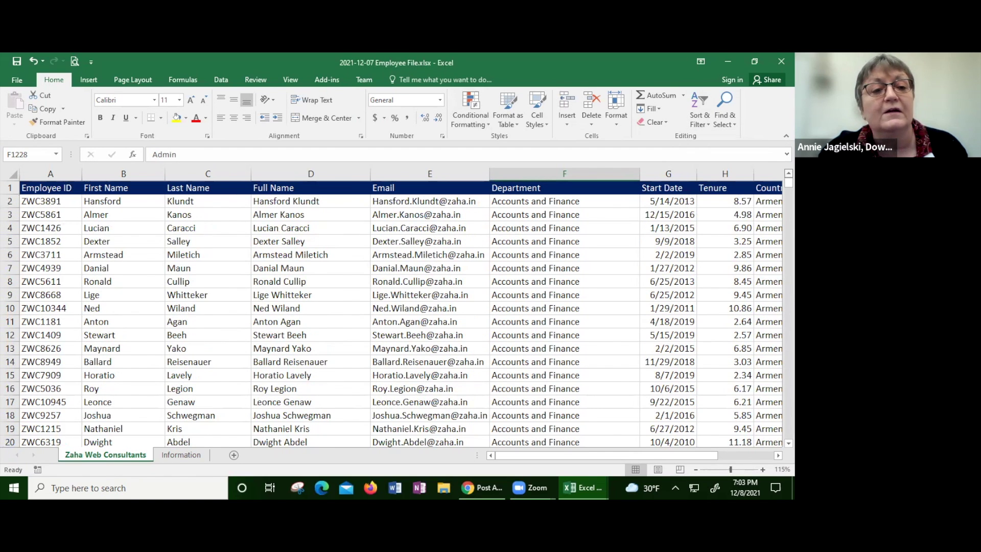
{"action": "left_click", "coordinate": [47, 190]}
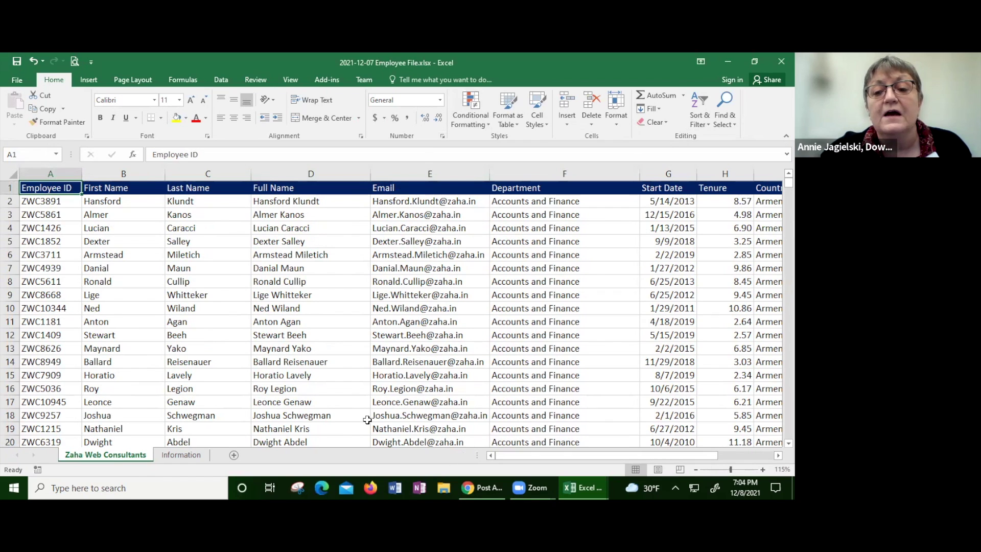
{"action": "left_click_drag", "start_coordinate": [708, 461], "coordinate": [774, 455]}
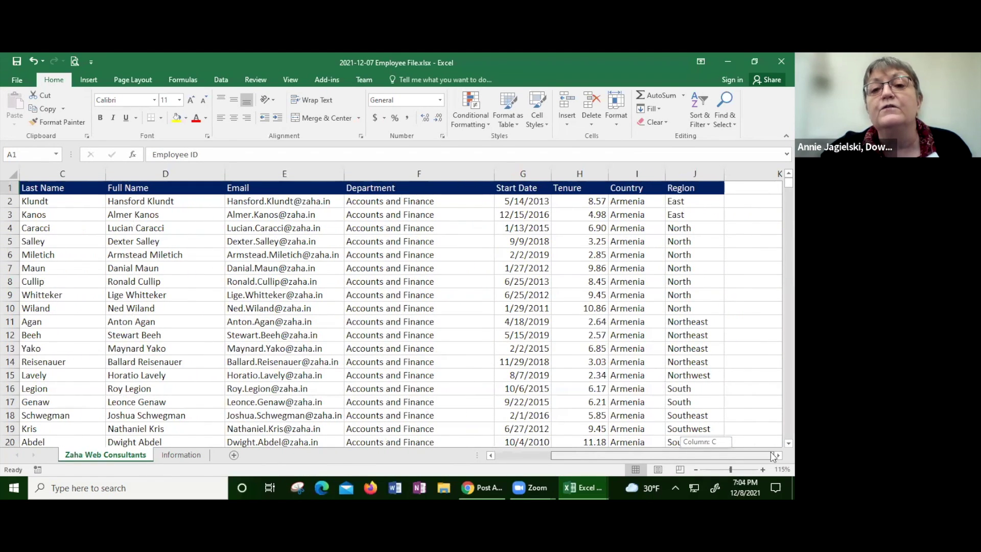
{"action": "left_click_drag", "start_coordinate": [775, 455], "coordinate": [774, 455]}
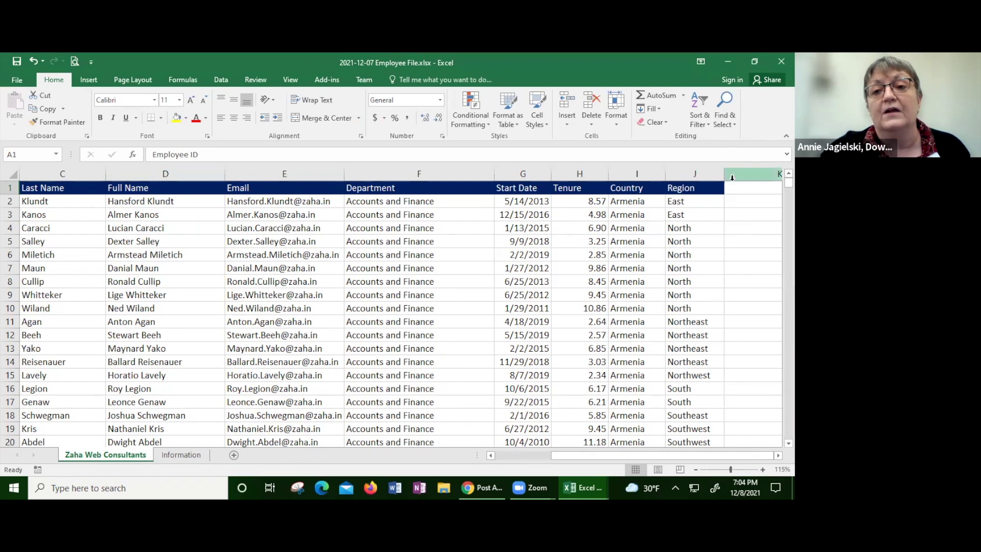
{"action": "left_click_drag", "start_coordinate": [693, 455], "coordinate": [636, 455]}
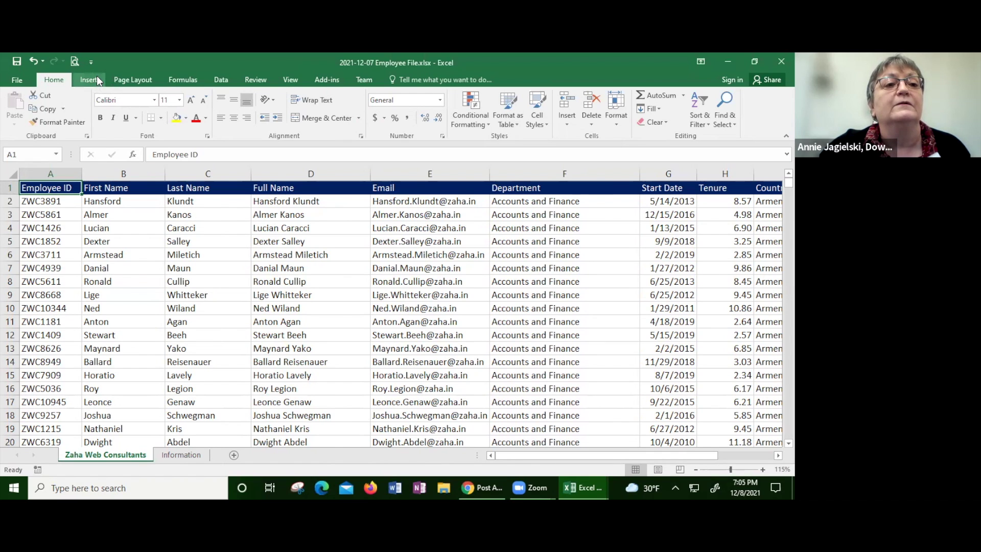
{"action": "left_click", "coordinate": [97, 77]}
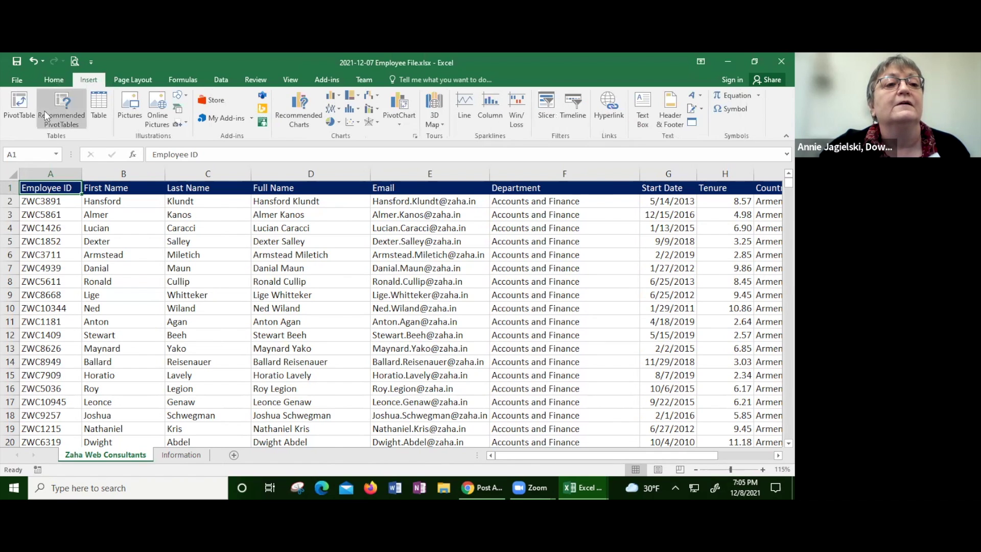
{"action": "left_click", "coordinate": [53, 81]}
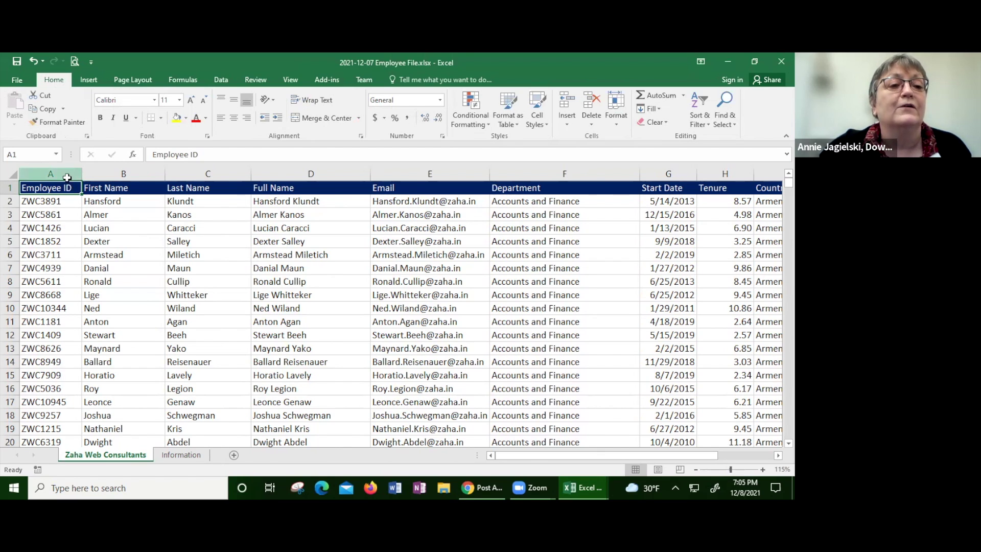
{"action": "left_click", "coordinate": [323, 273]}
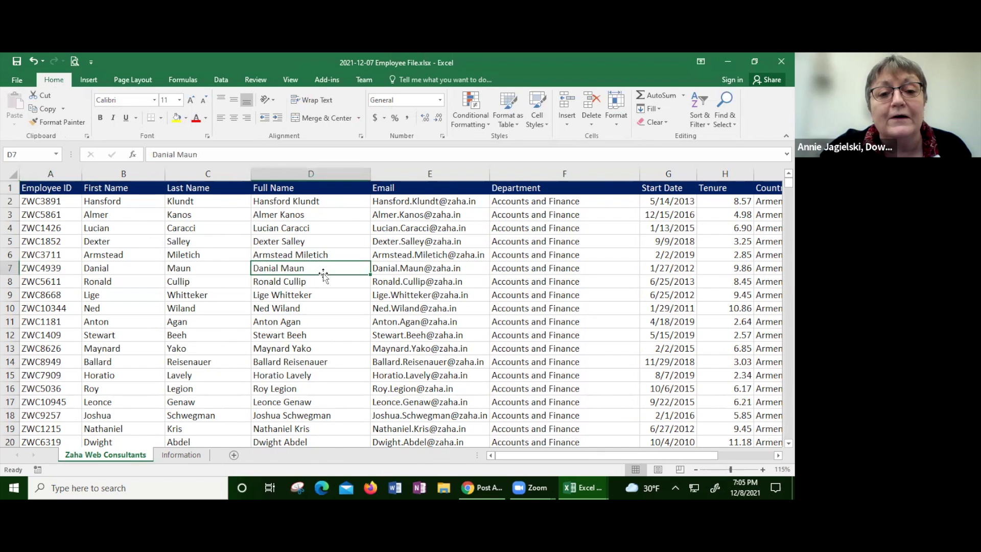
{"action": "left_click", "coordinate": [53, 187]}
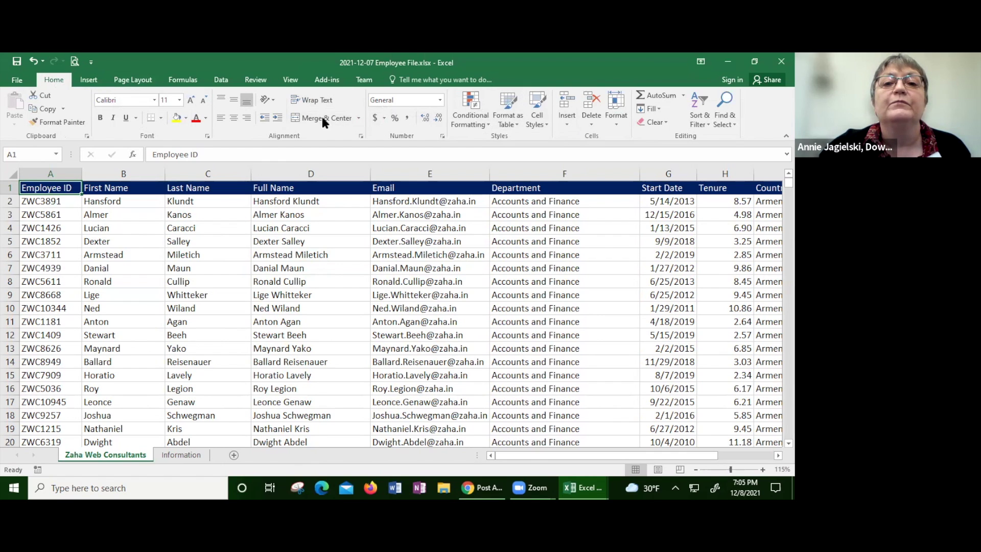
Step: Format $A$1:$J$10001 as a table with headers in Table Style Light 1
{"action": "left_click", "coordinate": [513, 120]}
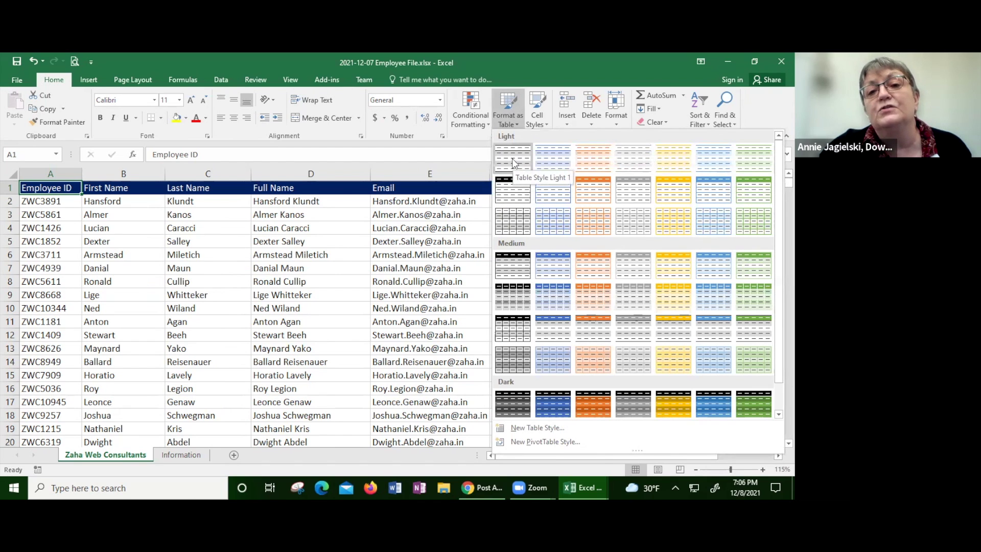
{"action": "left_click", "coordinate": [514, 163]}
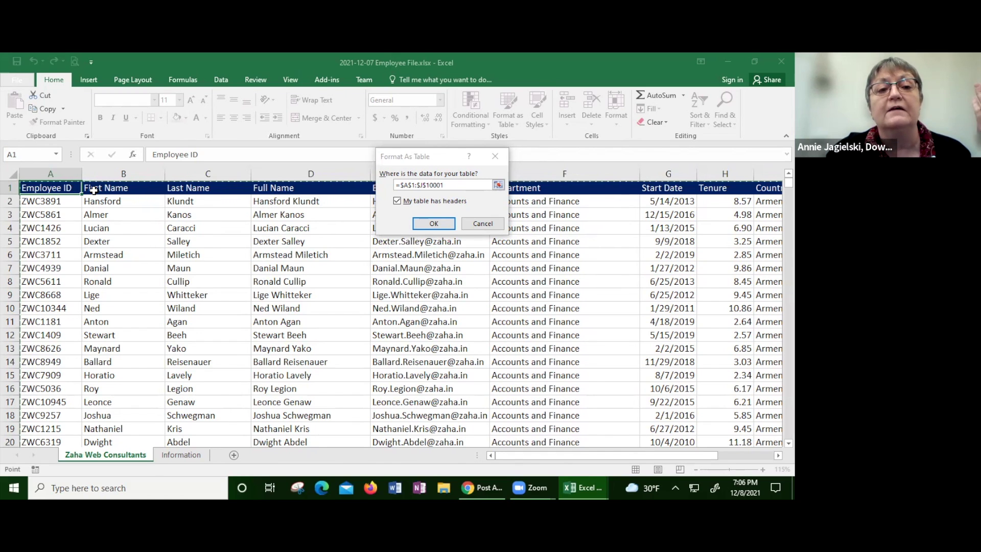
{"action": "left_click", "coordinate": [420, 222]}
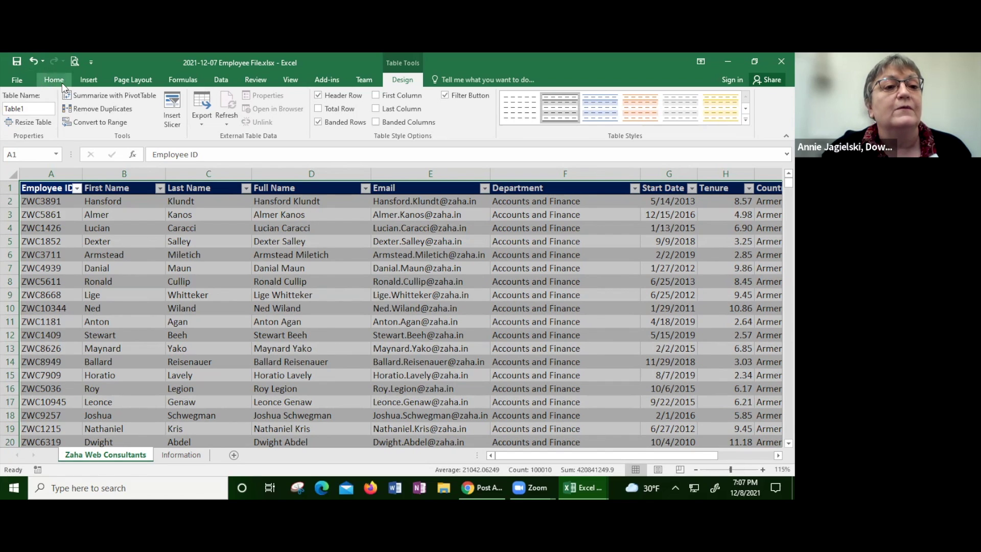
Step: Show the Recommended PivotTables suggestions for the employee table from the Insert ribbon
{"action": "left_click", "coordinate": [87, 80]}
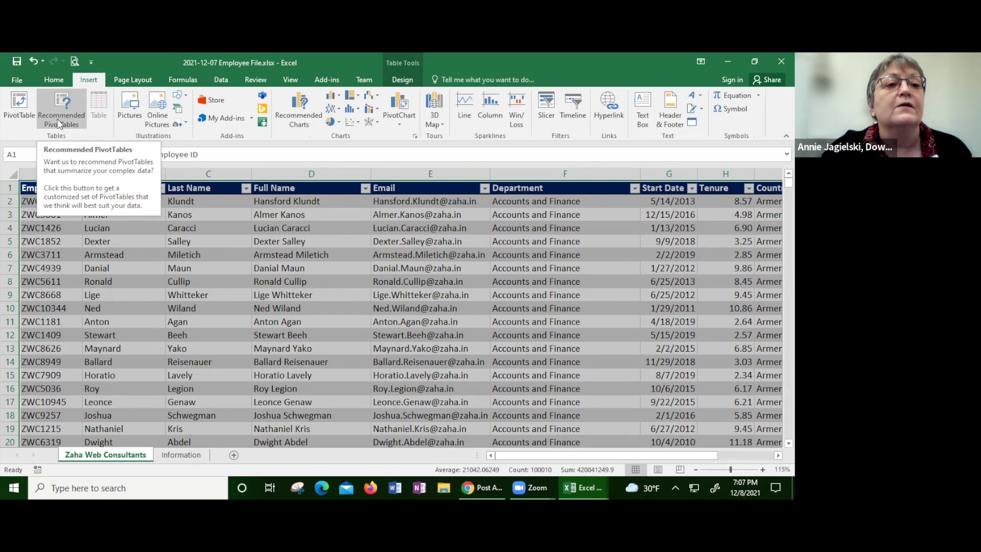
{"action": "left_click", "coordinate": [60, 122]}
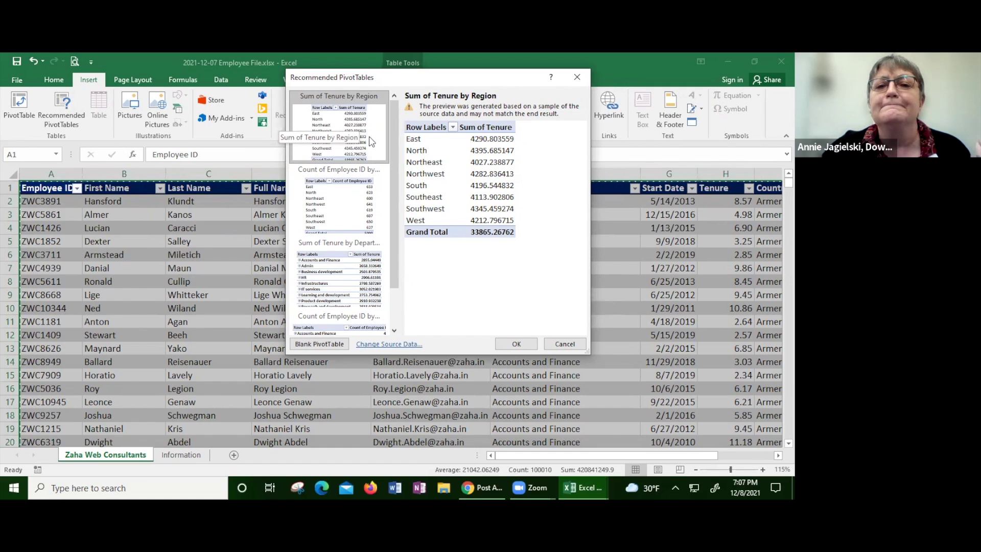
Step: Compare the suggested PivotTables and create 'Count of Employee ID by Region' on a new sheet
{"action": "left_click", "coordinate": [350, 184]}
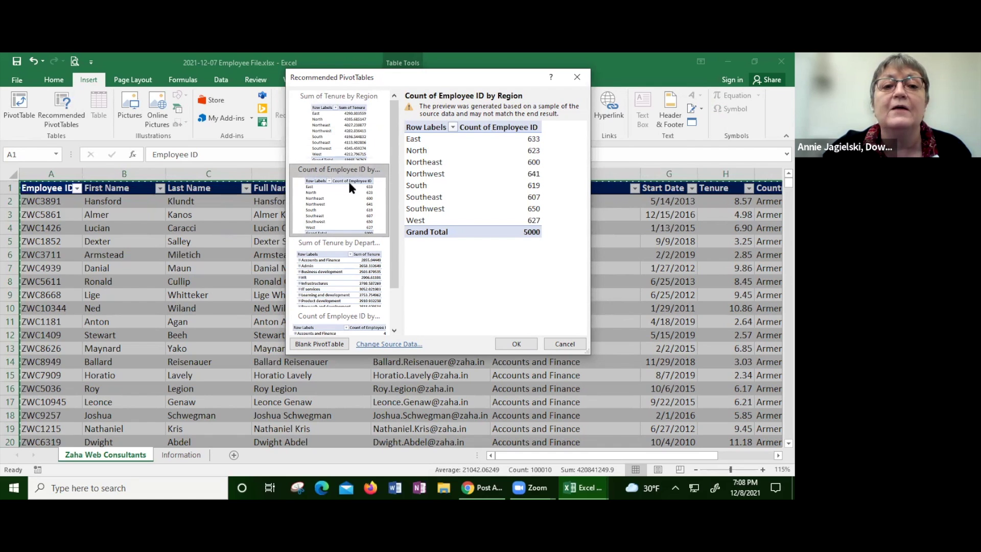
{"action": "left_click", "coordinate": [358, 265]}
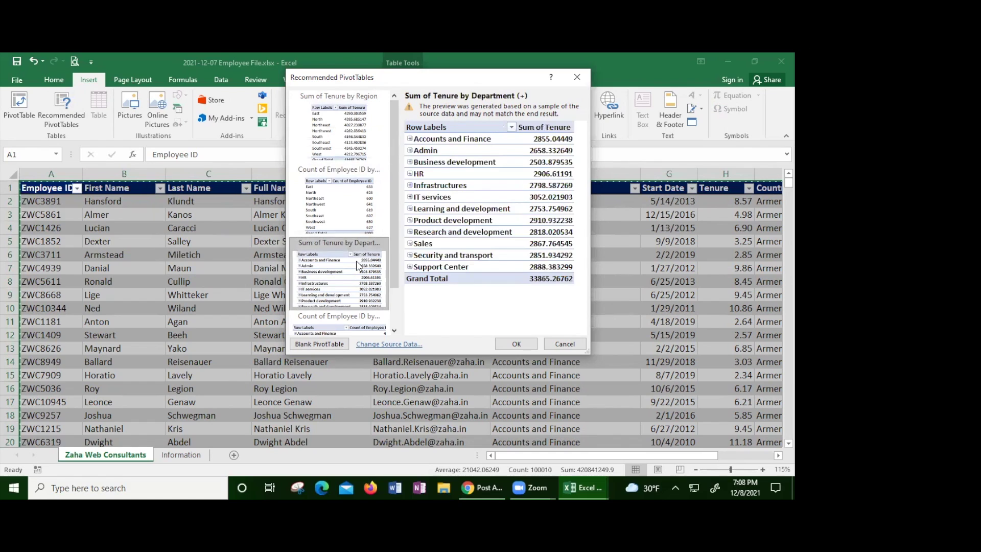
{"action": "left_click", "coordinate": [360, 212]}
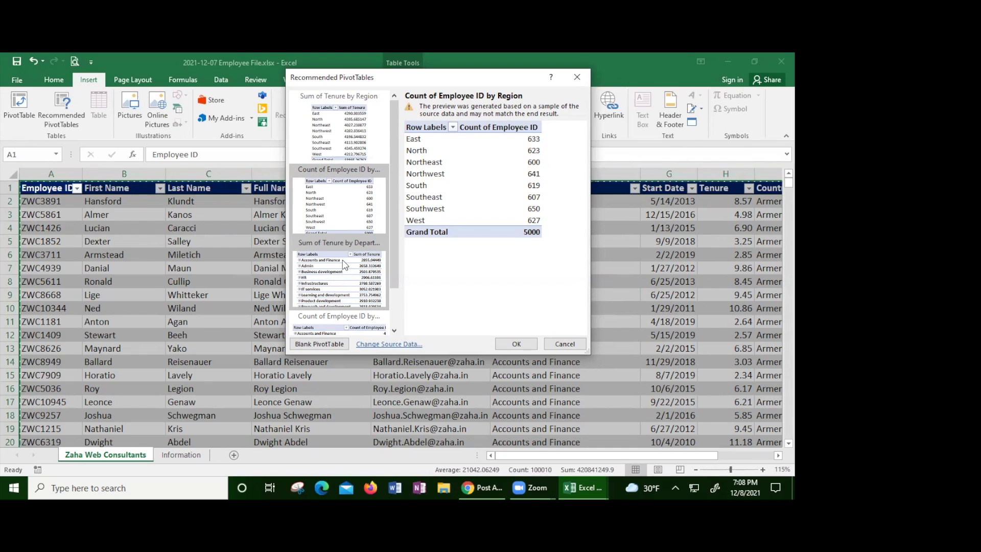
{"action": "left_click", "coordinate": [344, 265]}
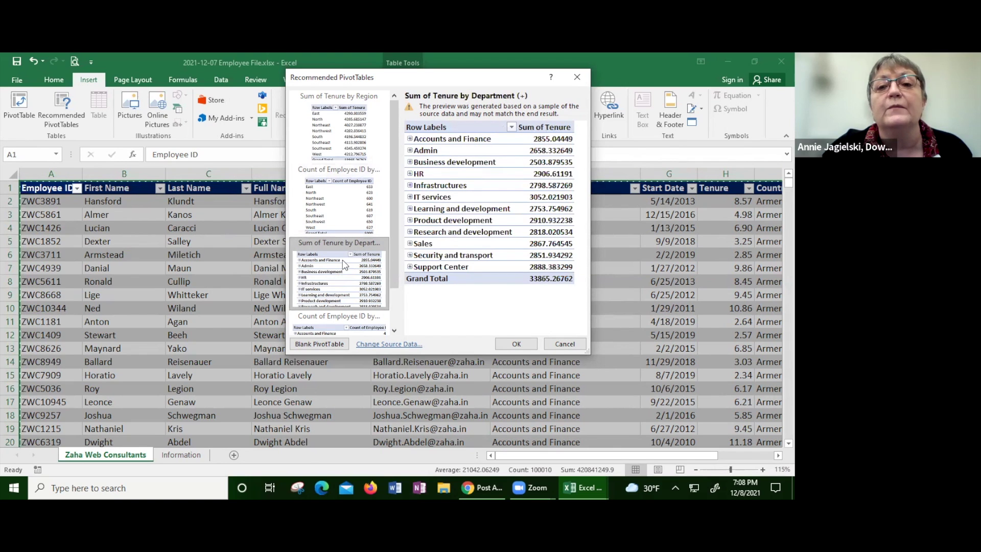
{"action": "scroll", "coordinate": [395, 320], "scroll_direction": "down", "scroll_amount": 2}
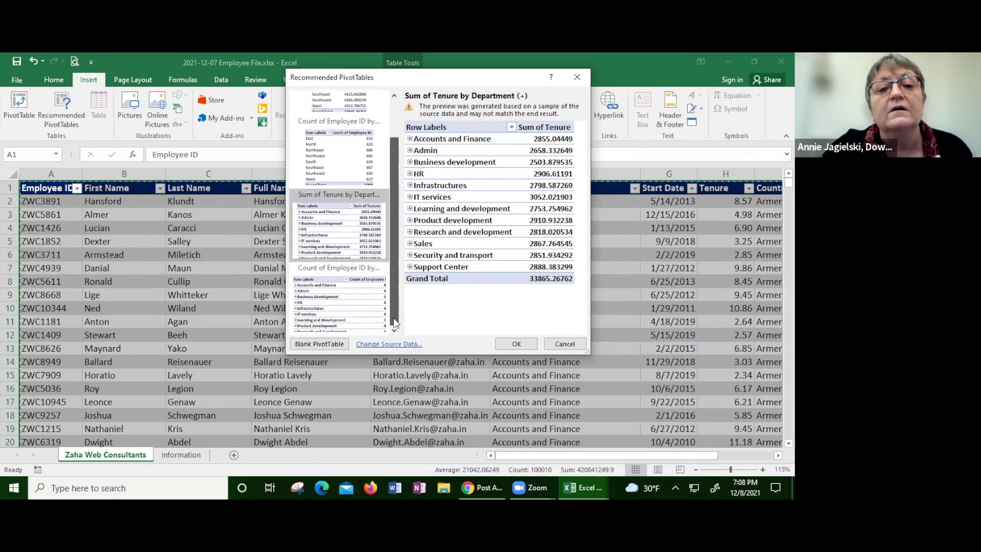
{"action": "left_click", "coordinate": [351, 305]}
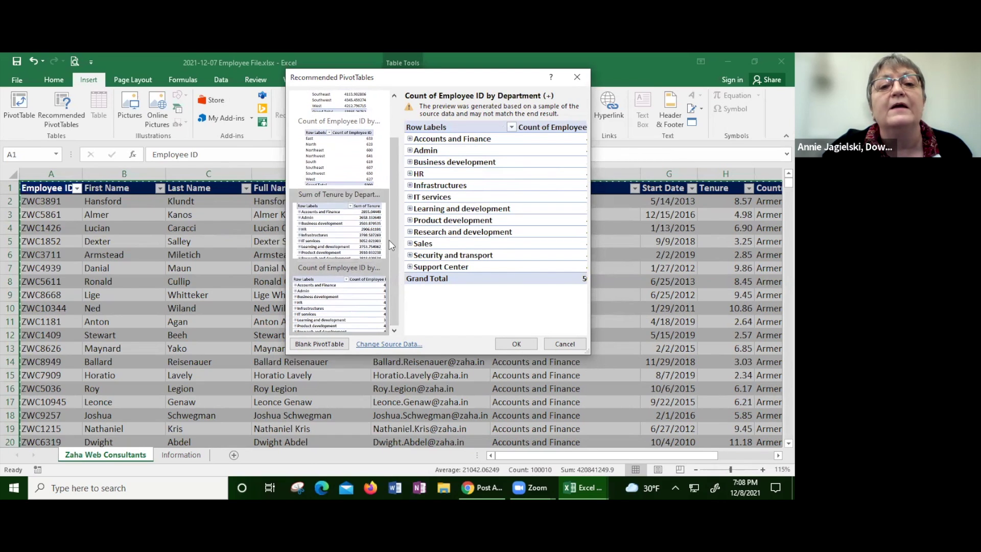
{"action": "left_click_drag", "start_coordinate": [394, 244], "coordinate": [393, 205]}
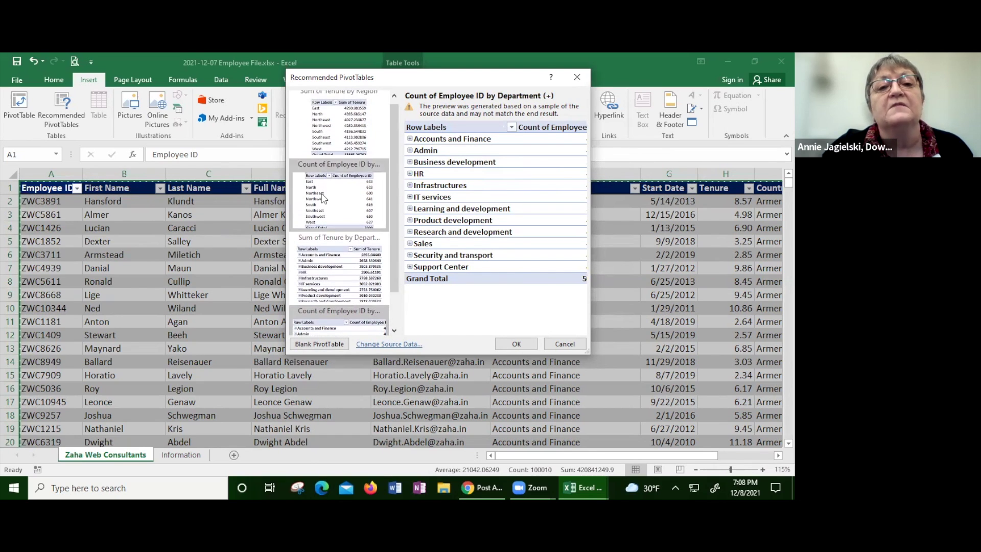
{"action": "left_click", "coordinate": [332, 198]}
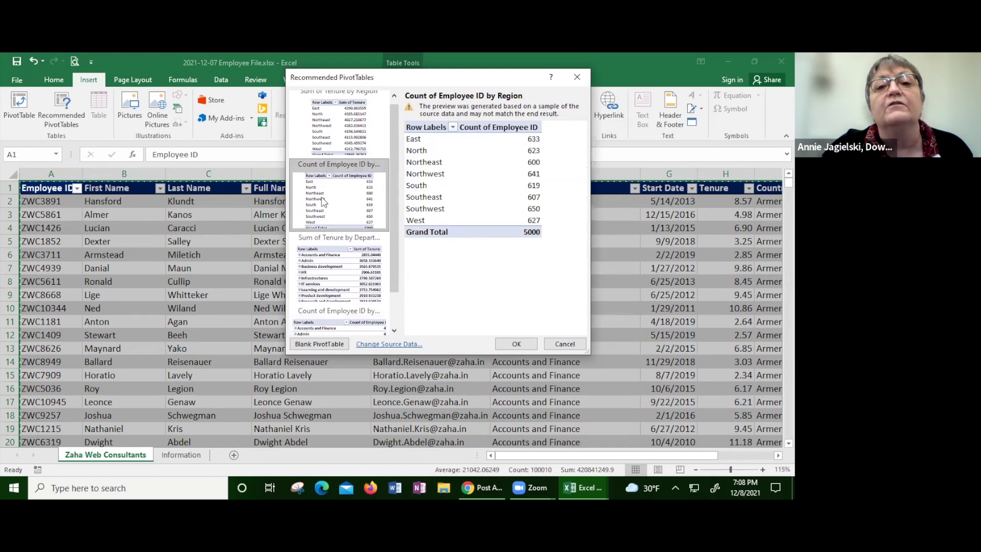
{"action": "left_click", "coordinate": [516, 343]}
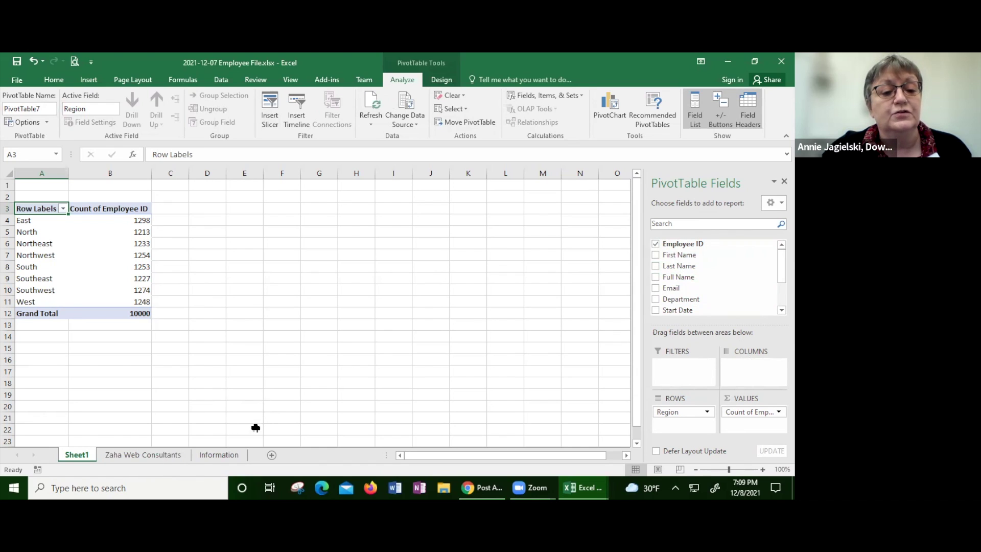
{"action": "left_click", "coordinate": [158, 455]}
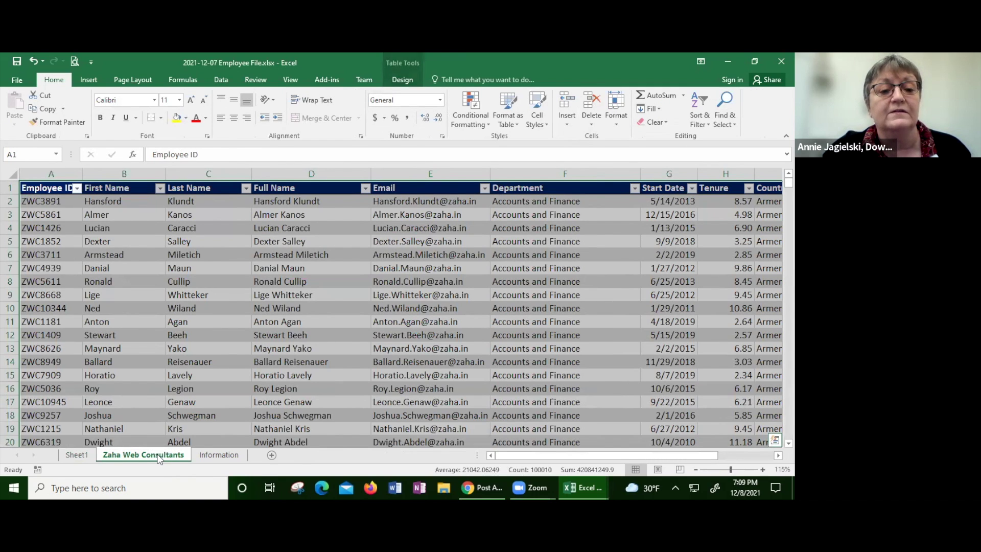
Step: Rename the employee data sheet to Employees and click into the table to clear the selection
{"action": "double_click", "coordinate": [159, 458]}
{"action": "type", "text": "Emm"}
{"action": "key", "text": "BackSpace"}
{"action": "type", "text": "plo"}
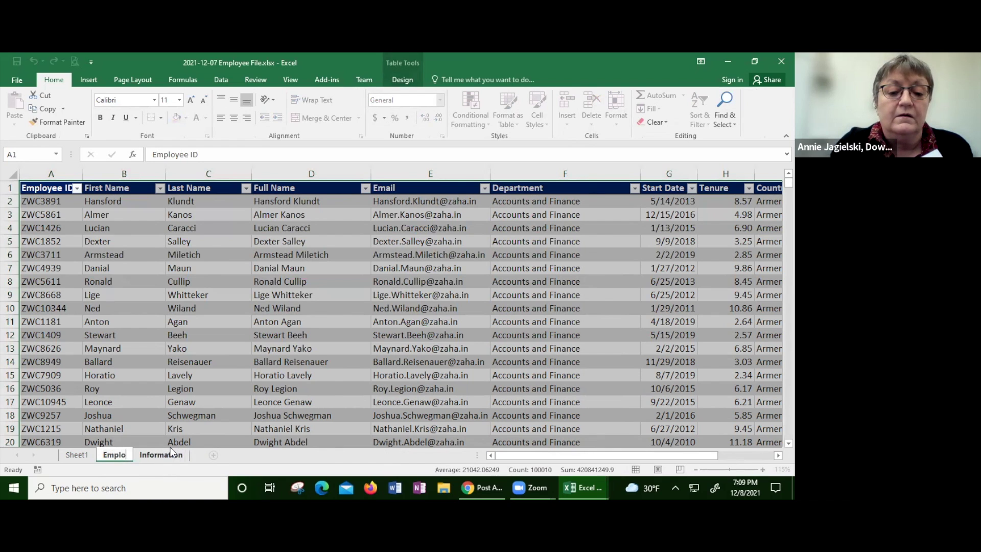
{"action": "type", "text": "yees"}
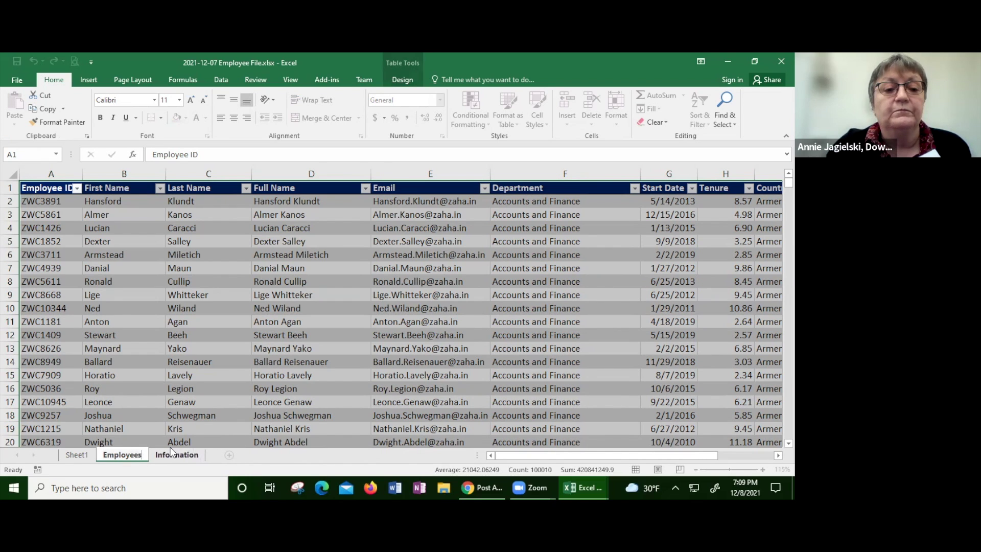
{"action": "key", "text": "Return"}
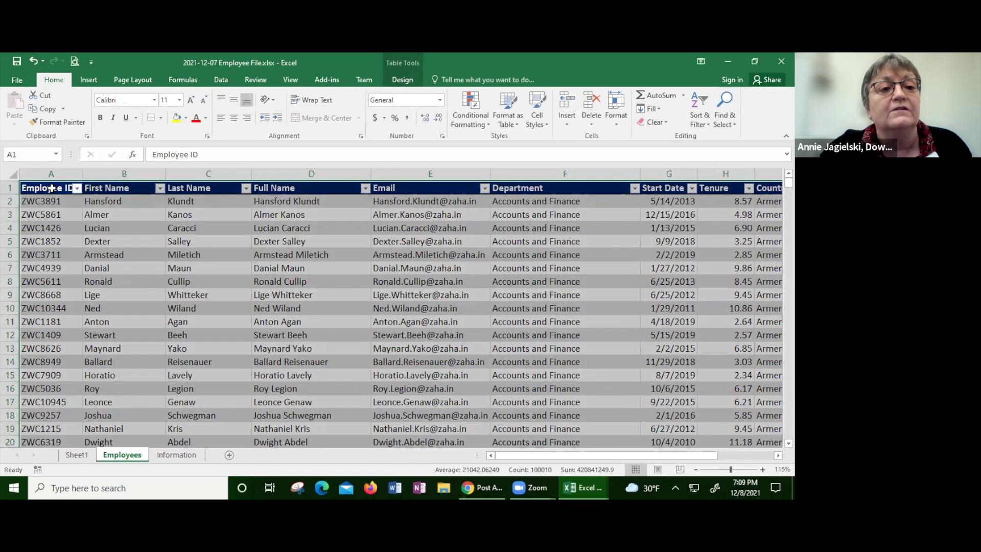
{"action": "left_click", "coordinate": [52, 189]}
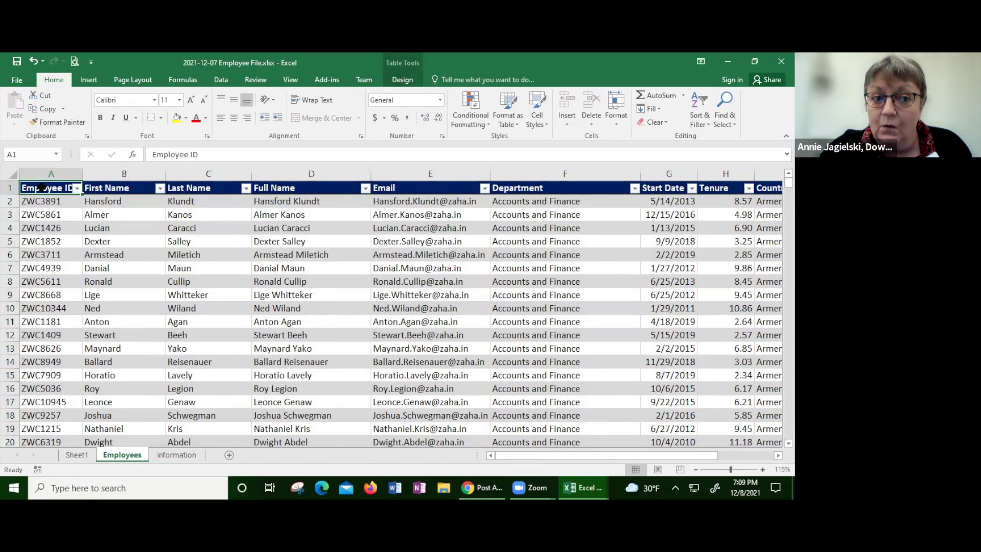
Step: Insert an empty PivotTable from Table1 on a new worksheet and select a cell inside it
{"action": "left_click", "coordinate": [86, 82]}
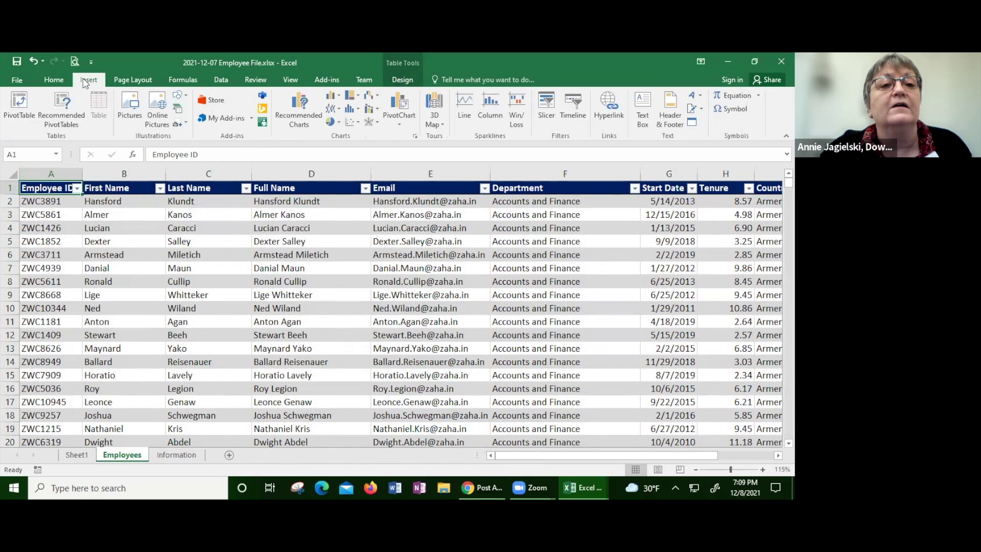
{"action": "left_click", "coordinate": [18, 116]}
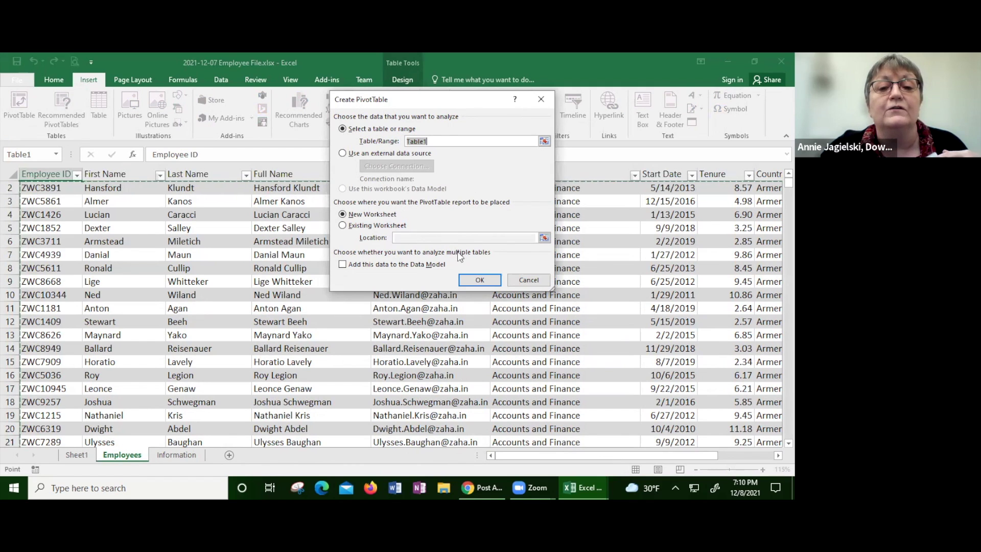
{"action": "left_click", "coordinate": [472, 282]}
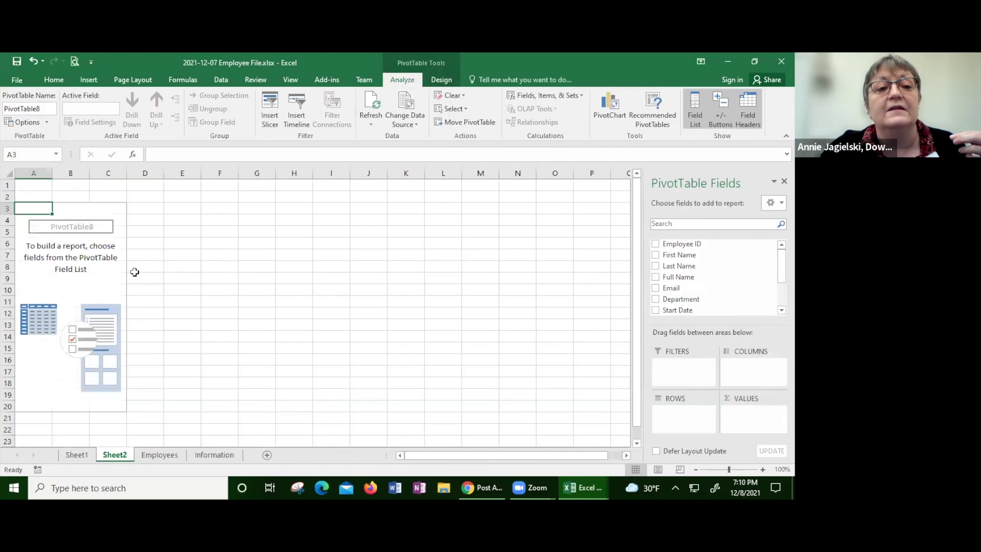
{"action": "left_click", "coordinate": [101, 220]}
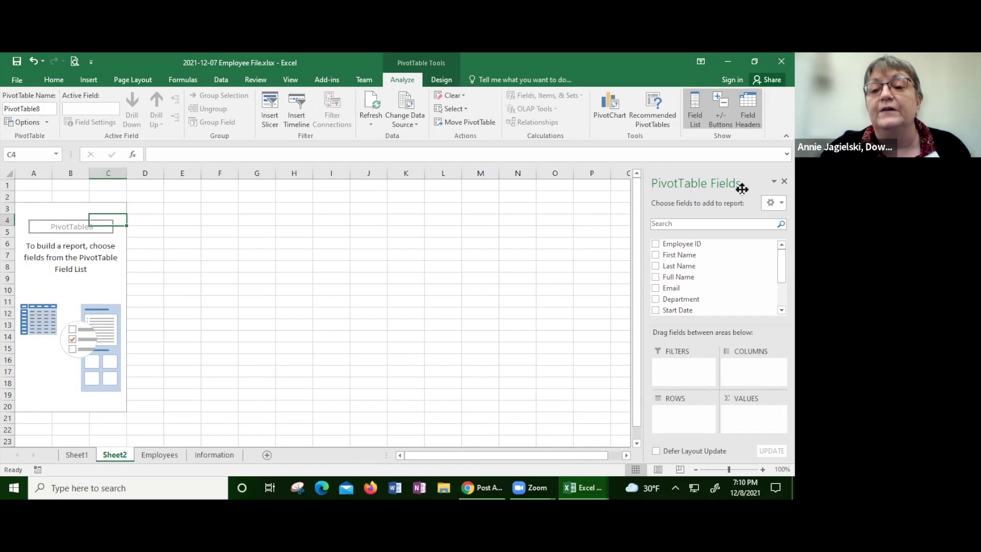
{"action": "left_click", "coordinate": [309, 243]}
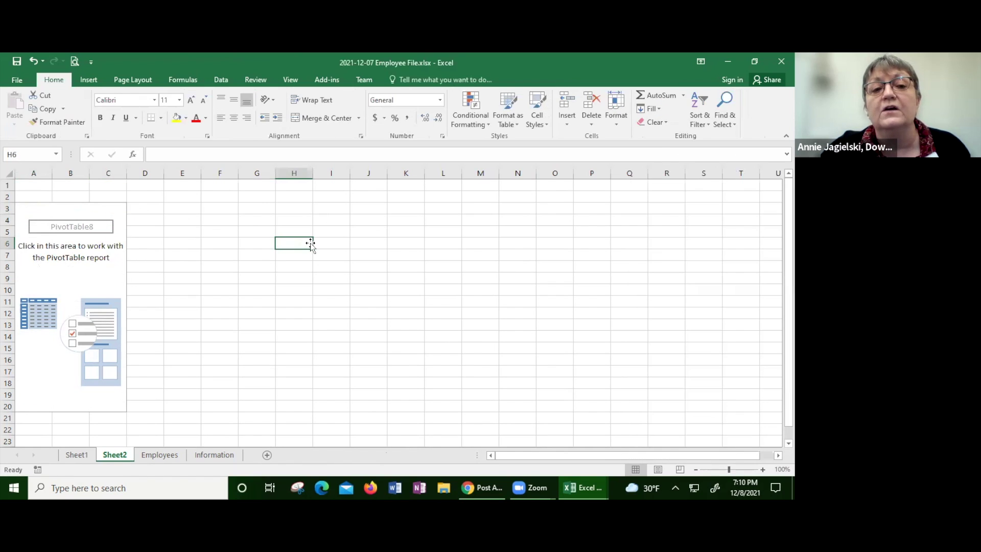
{"action": "left_click", "coordinate": [94, 245]}
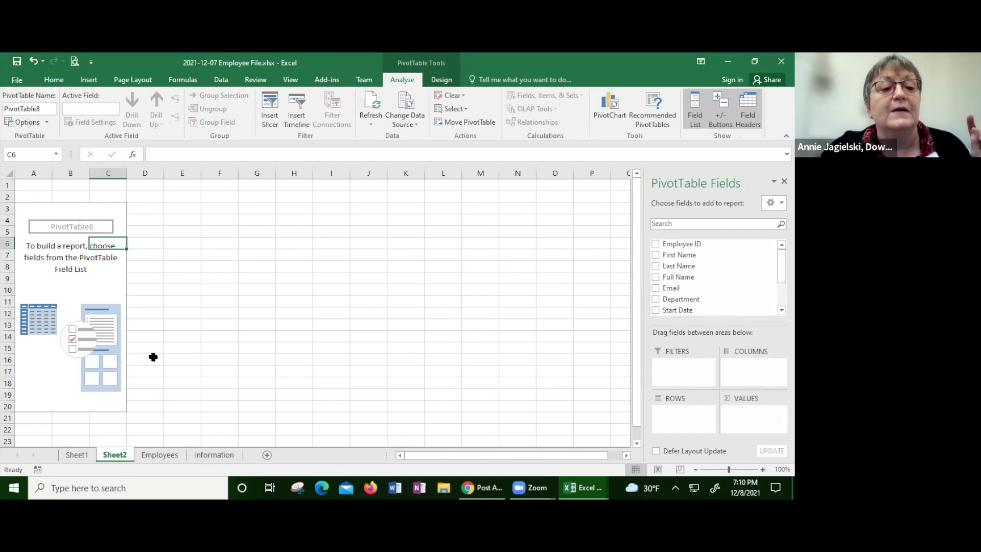
Step: On the Employees sheet, go to cell A10002 below the table and type the new employee ID
{"action": "left_click", "coordinate": [173, 459]}
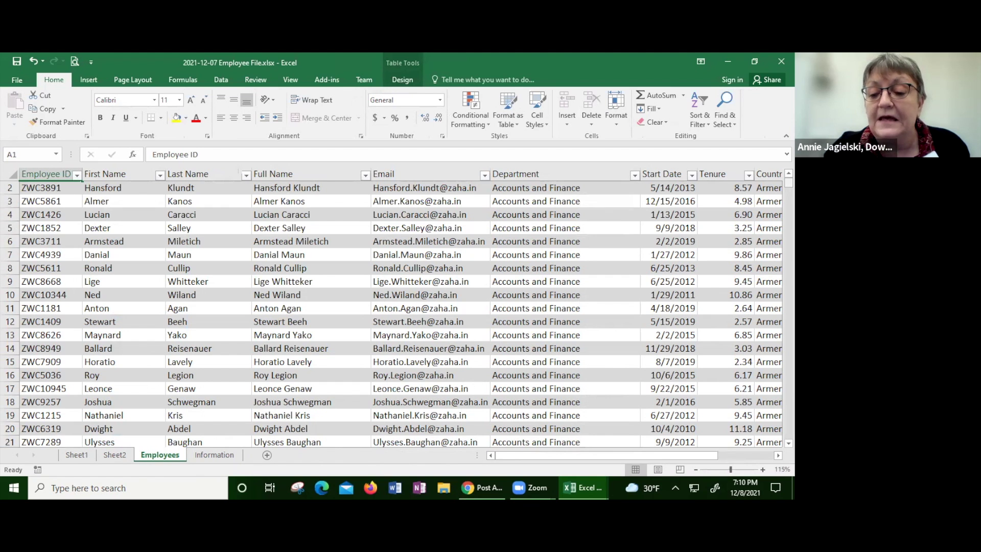
{"action": "key", "text": "ctrl+End"}
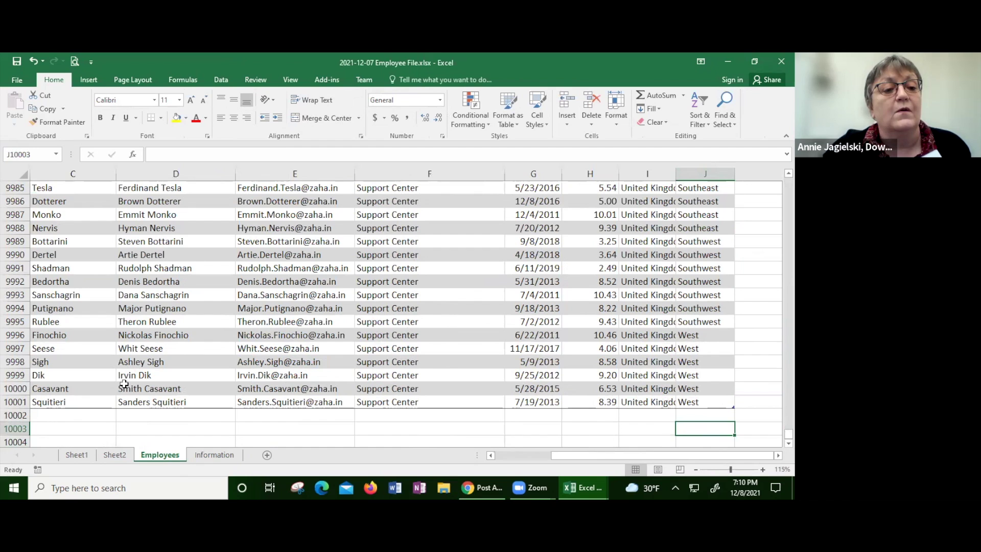
{"action": "left_click", "coordinate": [99, 415]}
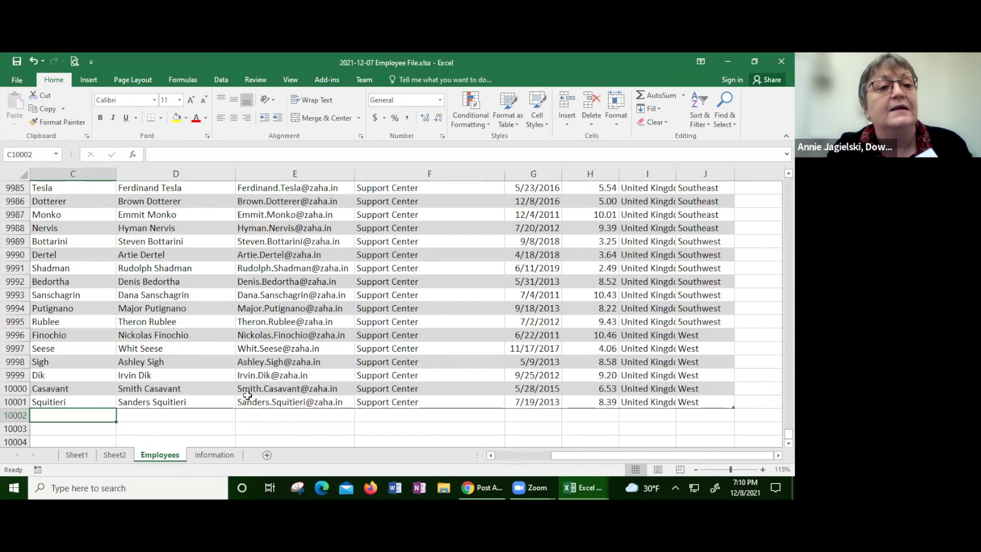
{"action": "key", "text": "Home"}
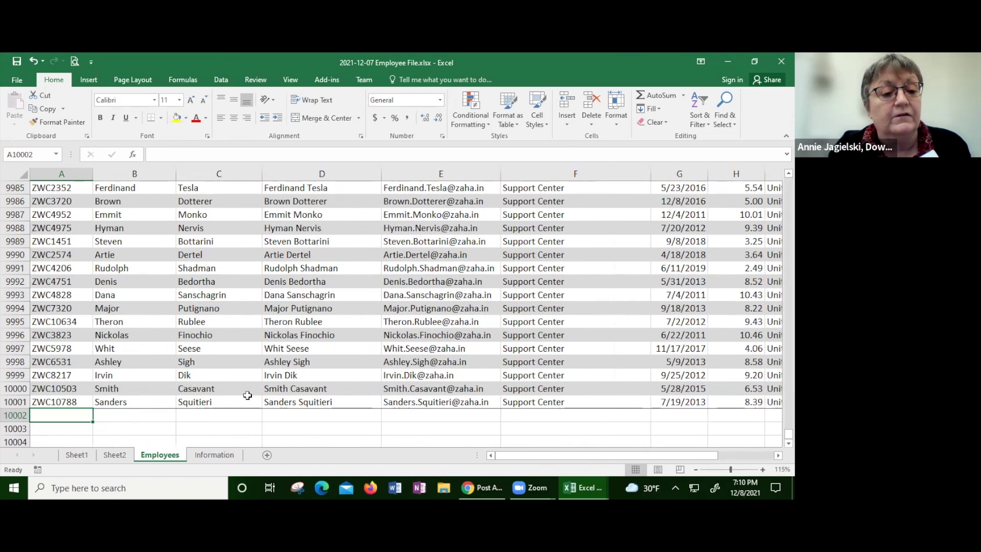
{"action": "type", "text": "ZW"}
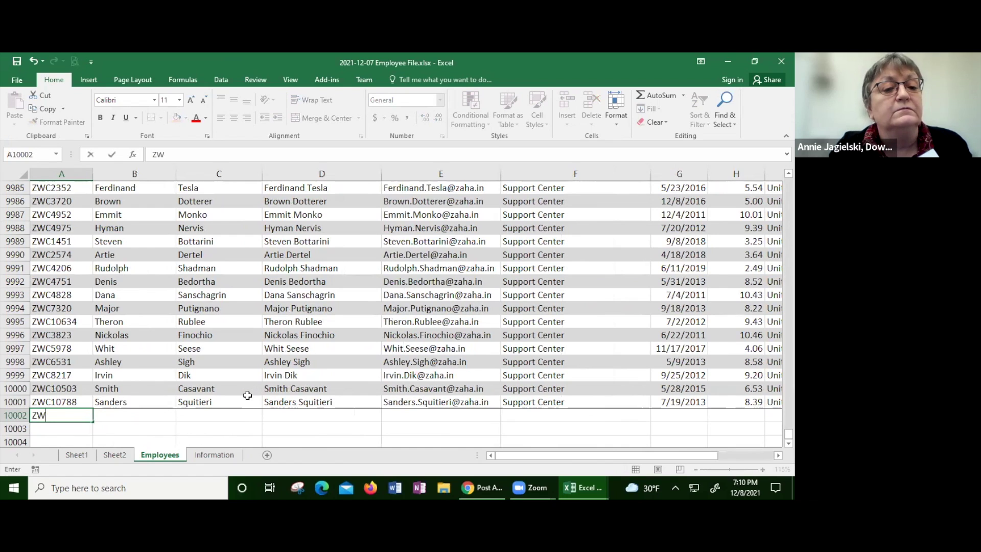
{"action": "type", "text": "C107"}
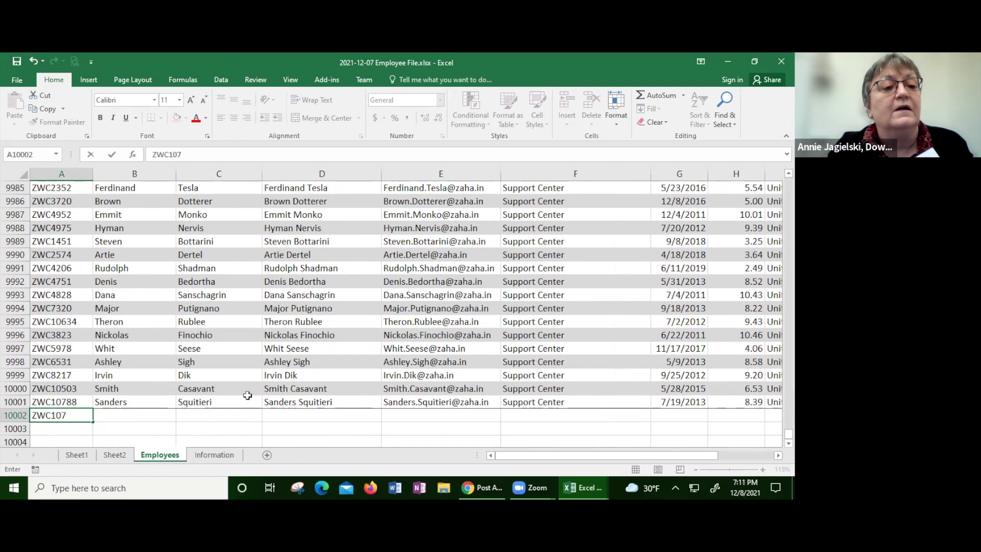
{"action": "type", "text": "12"}
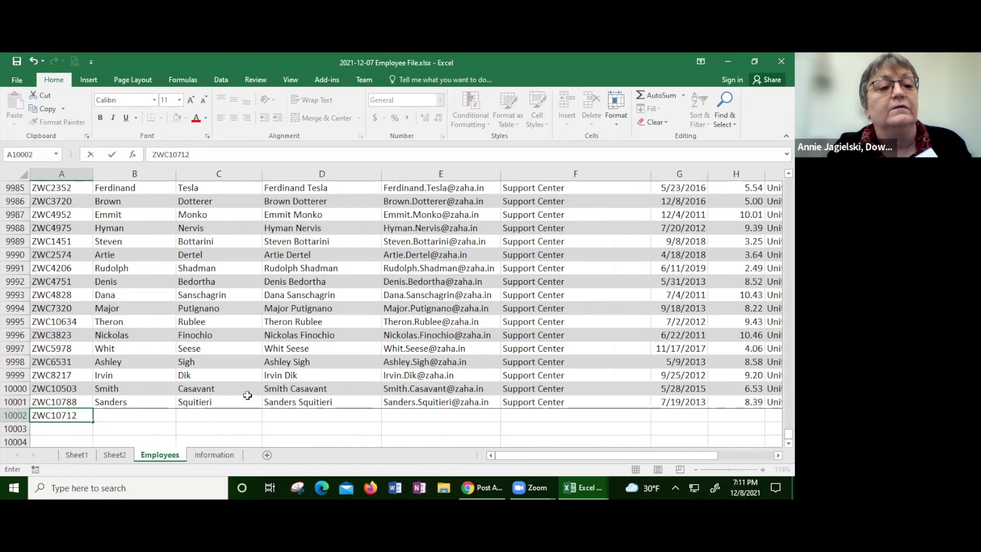
Step: Commit the employee ID and enter the new employee's first name
{"action": "key", "text": "Tab"}
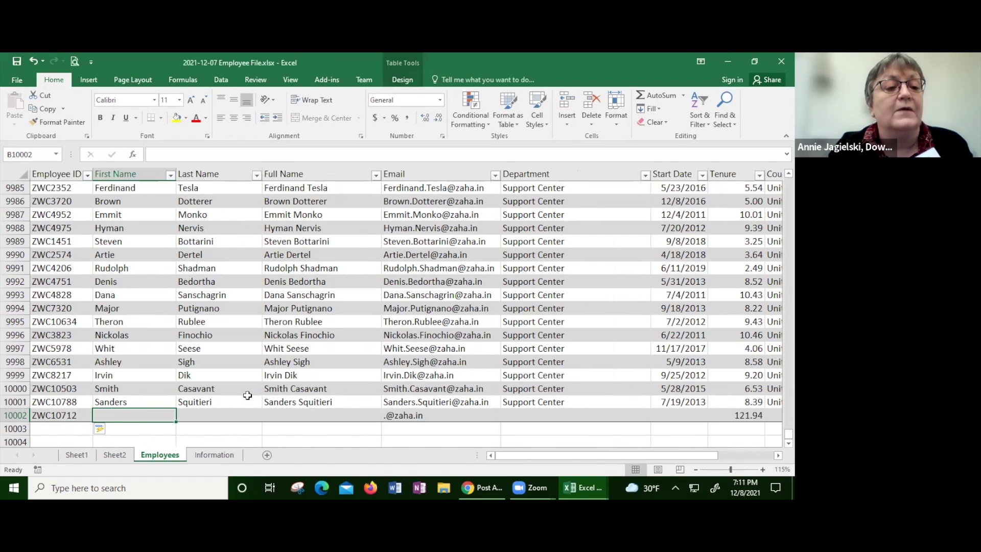
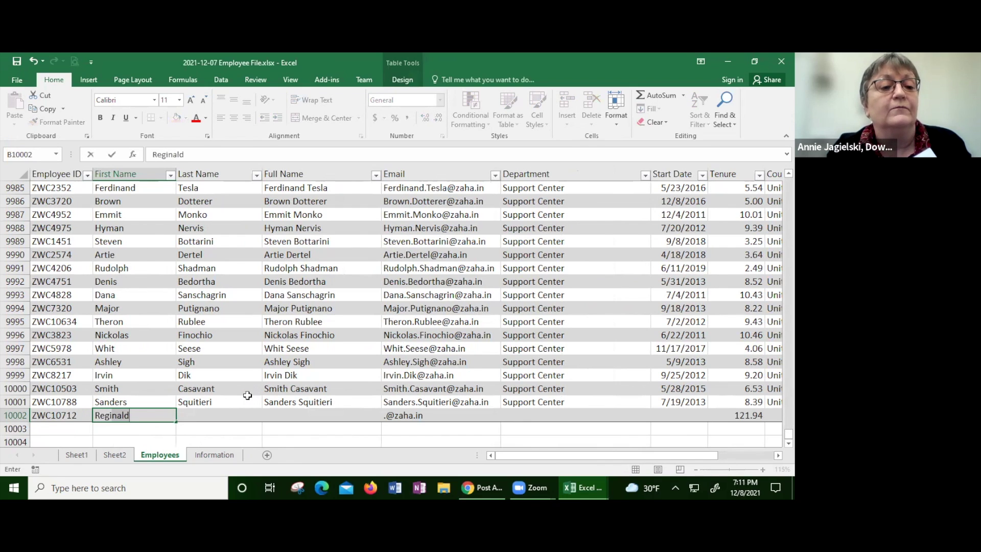
{"action": "key", "text": "BackSpace"}
{"action": "key", "text": "BackSpace"}
{"action": "key", "text": "BackSpace"}
{"action": "key", "text": "BackSpace"}
{"action": "key", "text": "BackSpace"}
{"action": "key", "text": "BackSpace"}
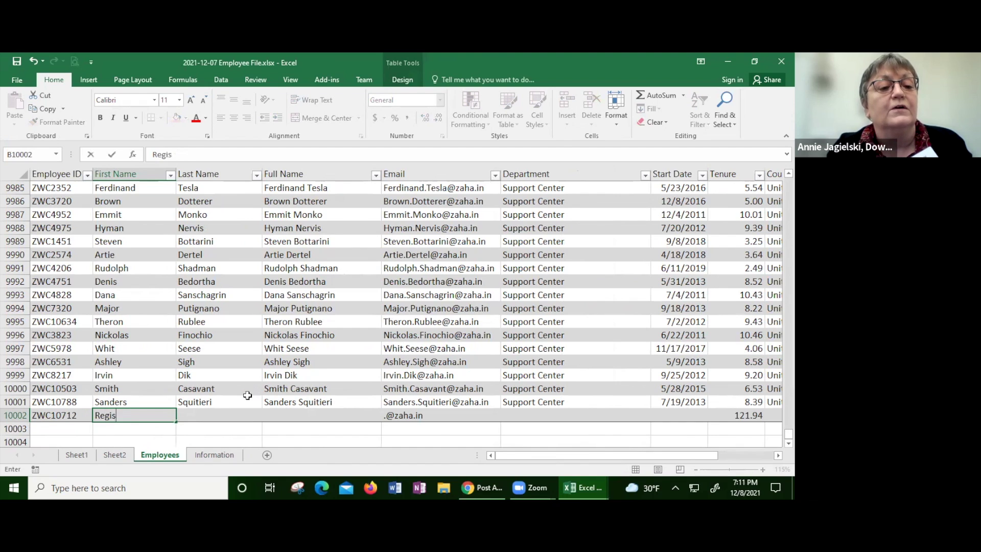
{"action": "key", "text": "Tab"}
Step: Enter the new employee's last name and full name, skipping the auto-filled email
{"action": "type", "text": "NEw"}
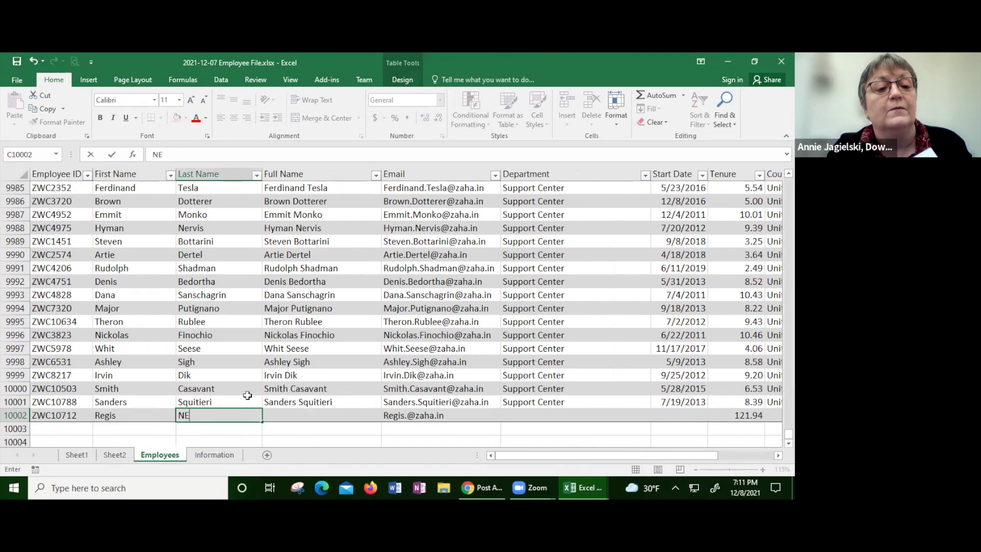
{"action": "key", "text": "BackSpace"}
{"action": "key", "text": "BackSpace"}
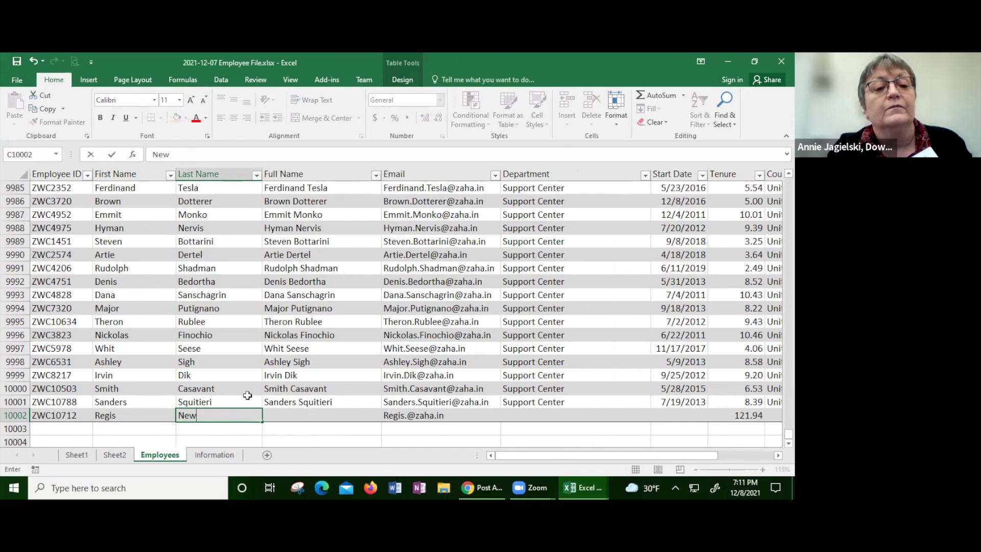
{"action": "key", "text": "Tab"}
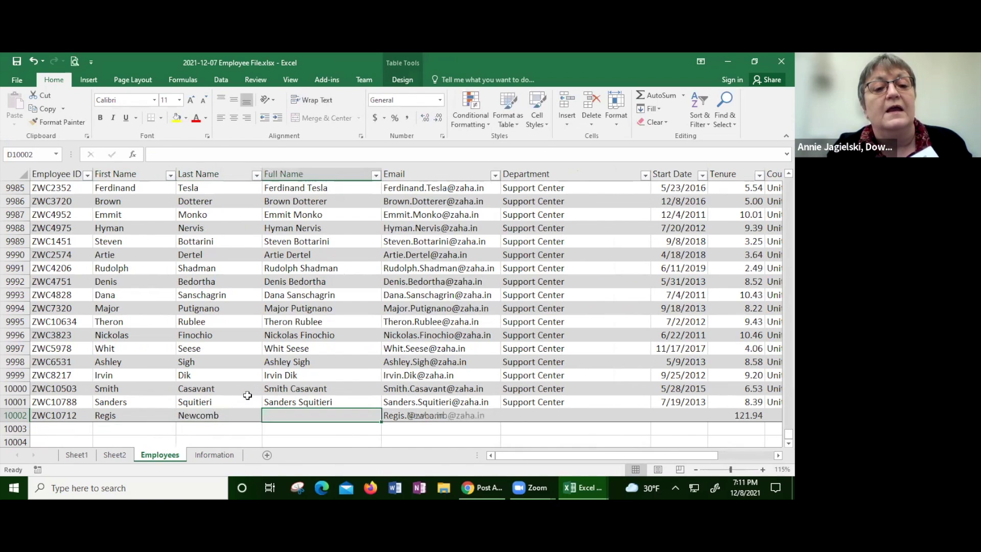
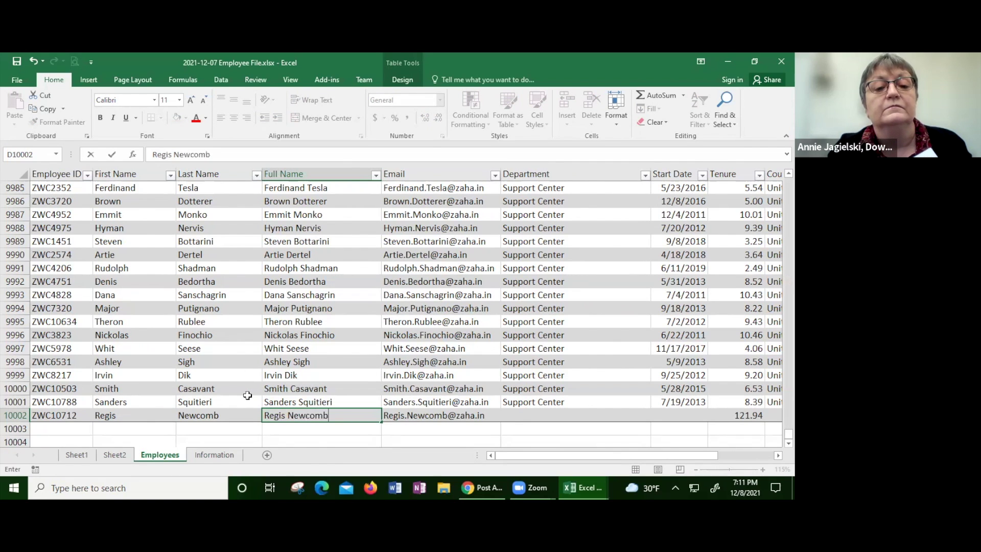
{"action": "key", "text": "Tab"}
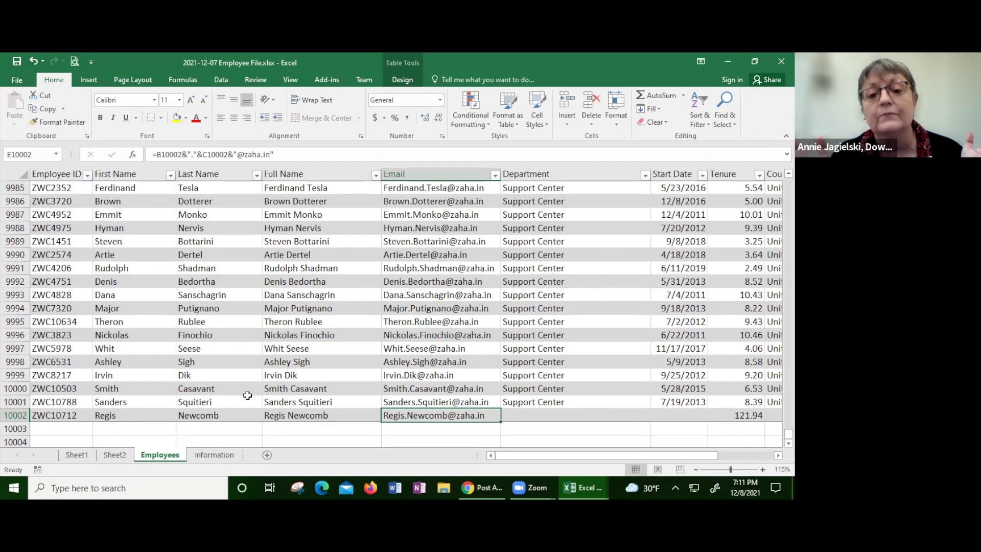
{"action": "key", "text": "Right"}
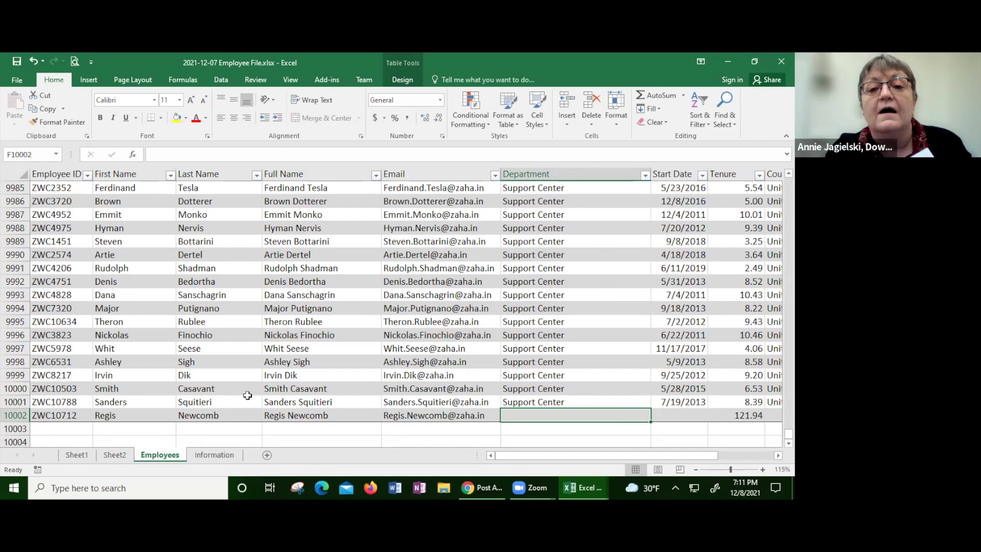
Step: Enter department Admin and start date 12/07/2021 for the new employee
{"action": "type", "text": "Admin"}
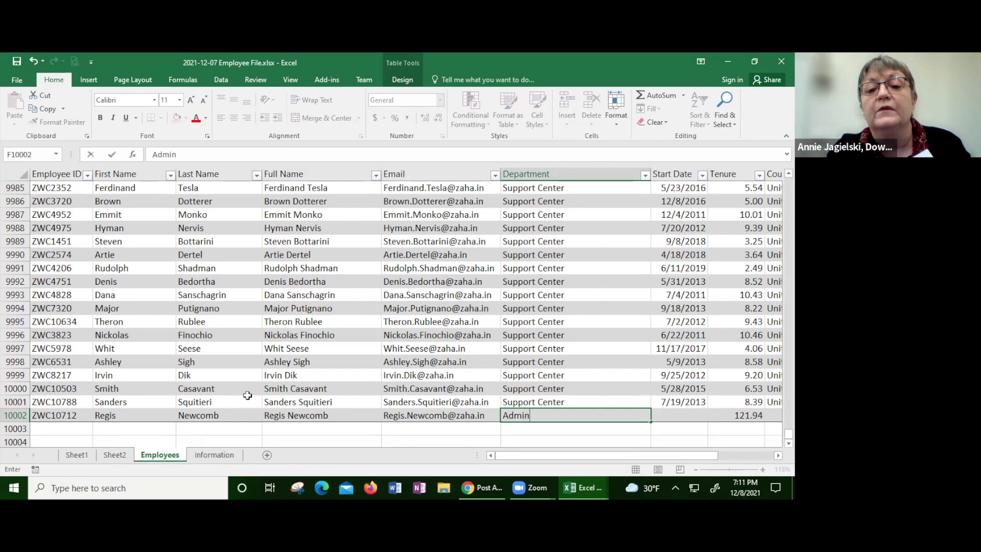
{"action": "key", "text": "Tab"}
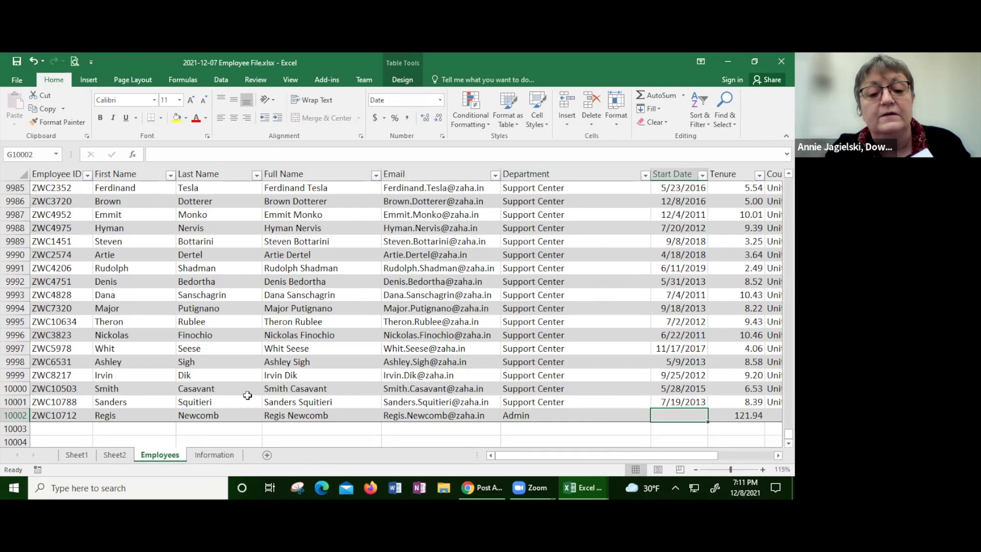
{"action": "type", "text": "12/"}
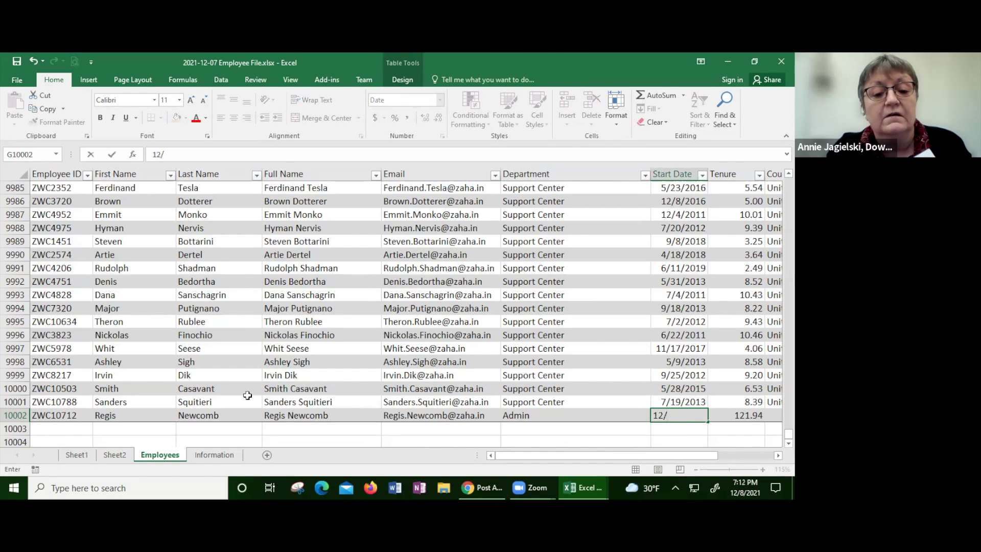
{"action": "type", "text": "07/2021"}
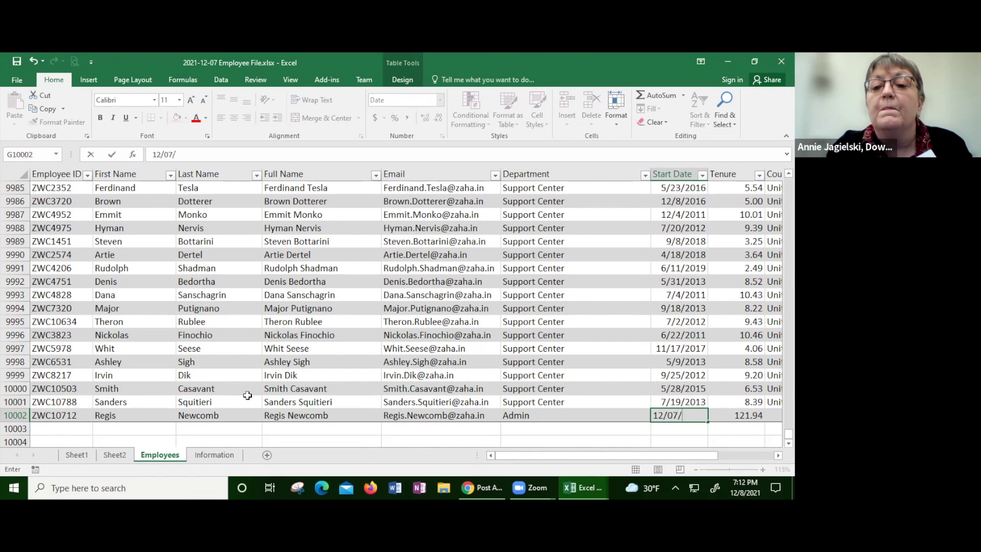
{"action": "key", "text": "Tab"}
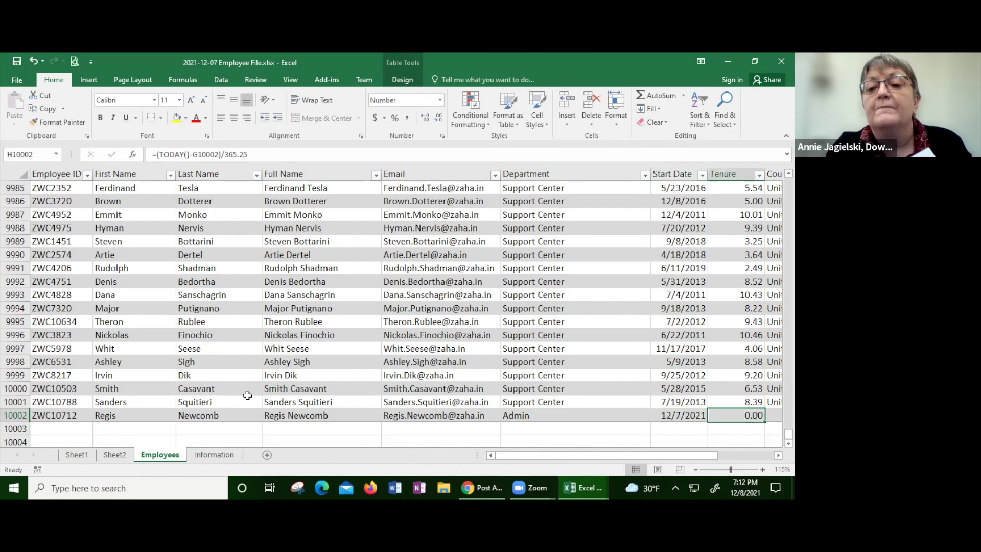
{"action": "key", "text": "Tab"}
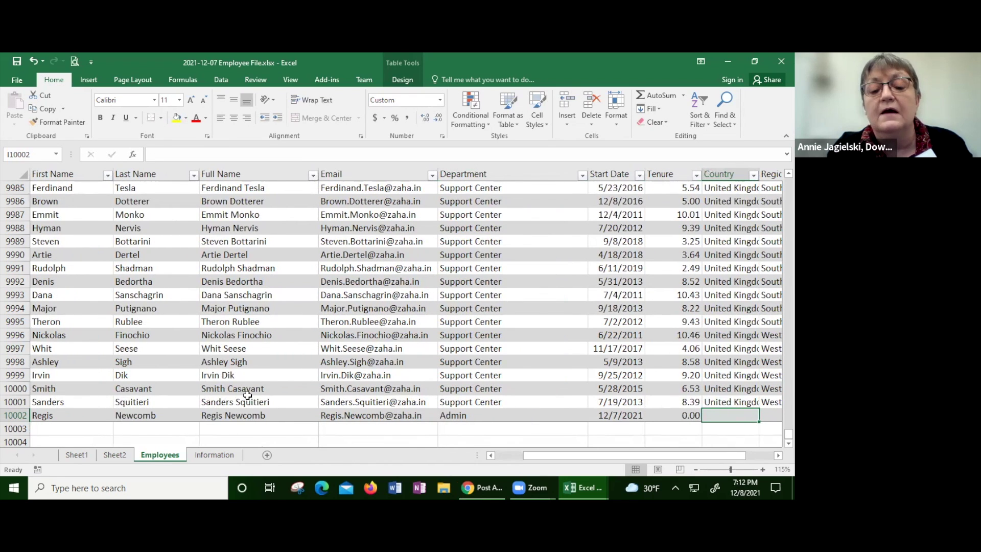
Step: Set the new employee's Country to Cuba and Region to South, then return to Sheet1
{"action": "type", "text": "Cuba"}
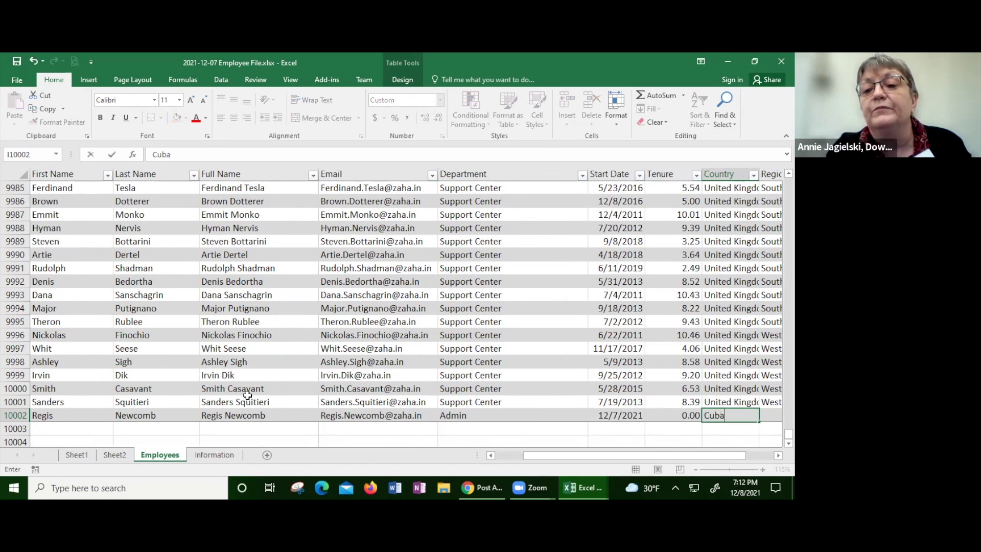
{"action": "key", "text": "Tab"}
{"action": "type", "text": "Sou"}
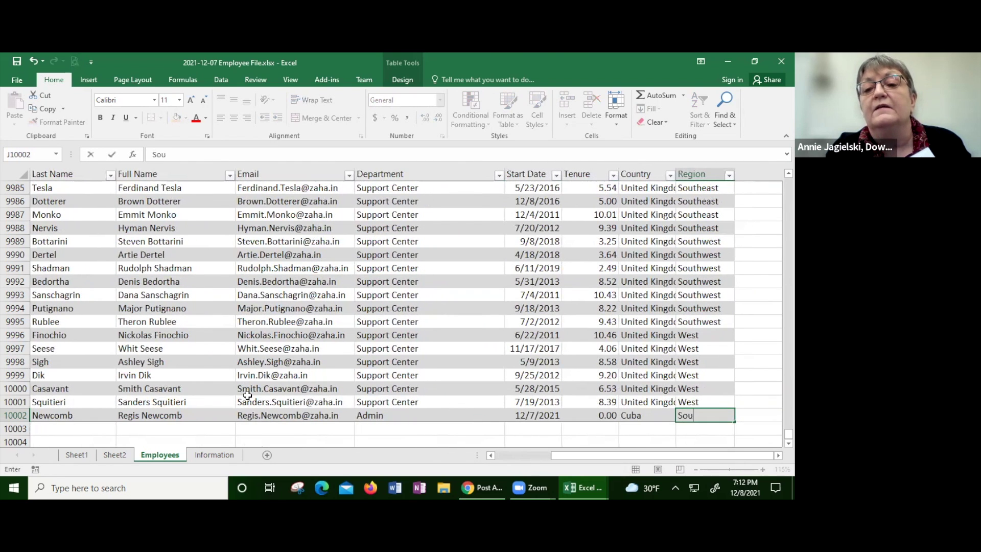
{"action": "type", "text": "th"}
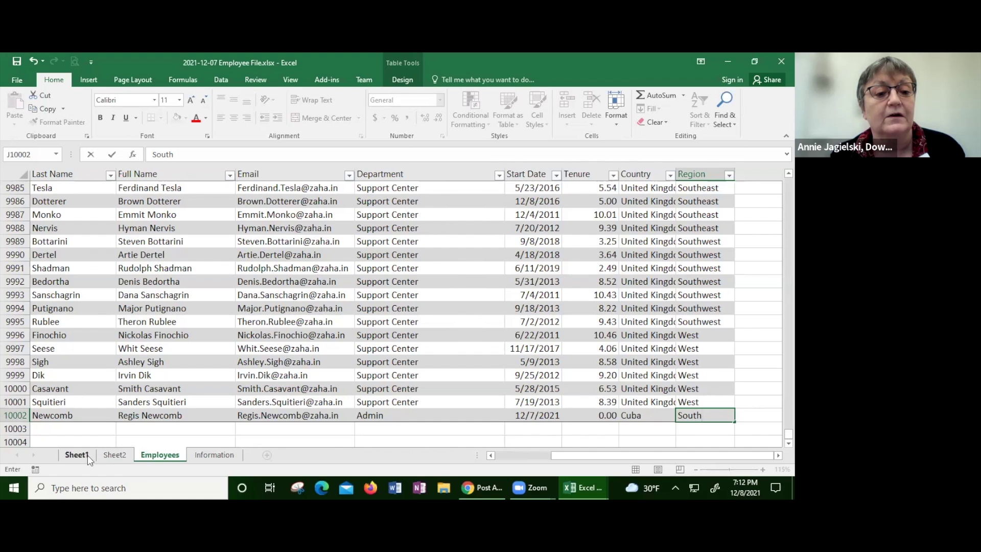
{"action": "left_click", "coordinate": [87, 456]}
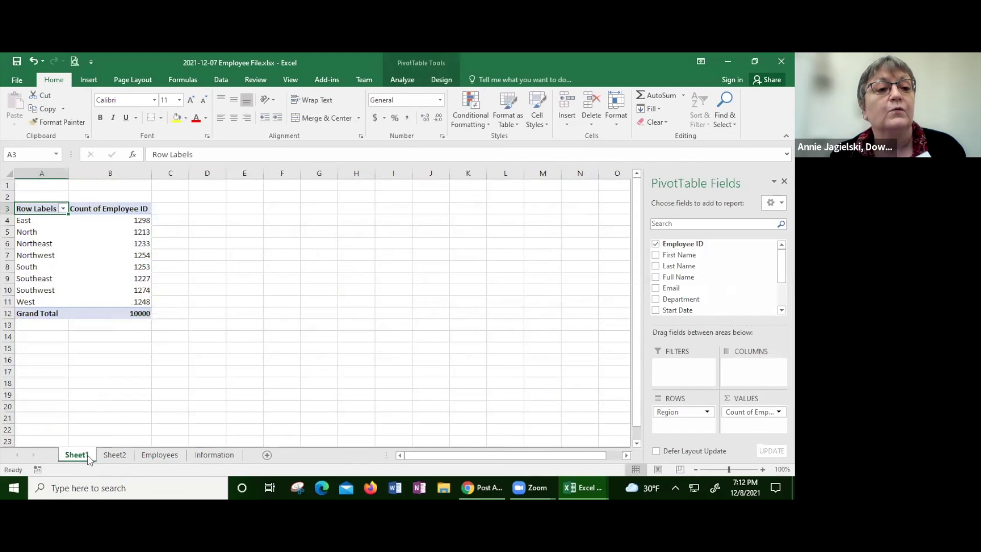
Step: Rename Sheet1 to 'Pivot Table1' and Sheet2 to 'Pivto Table 2'
{"action": "double_click", "coordinate": [88, 456]}
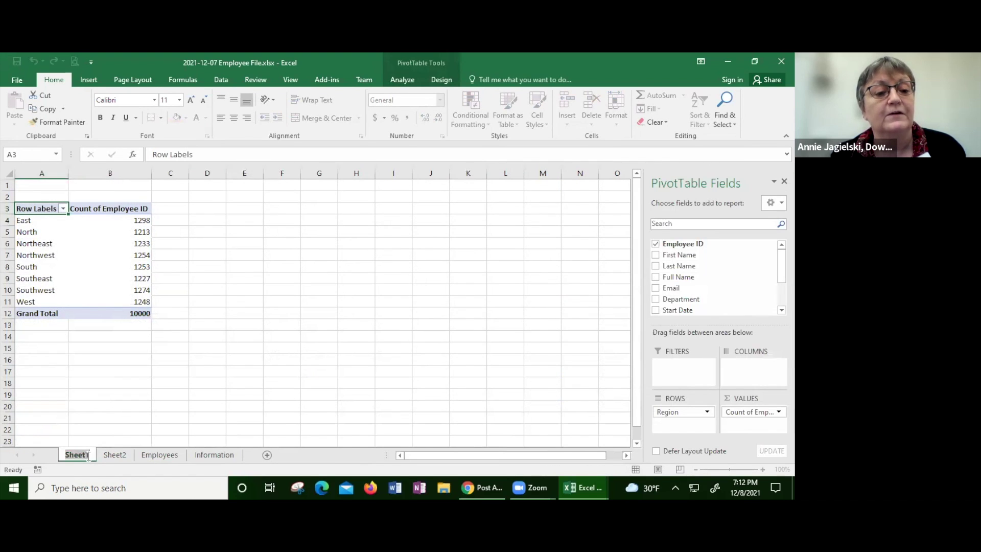
{"action": "type", "text": "Piv"}
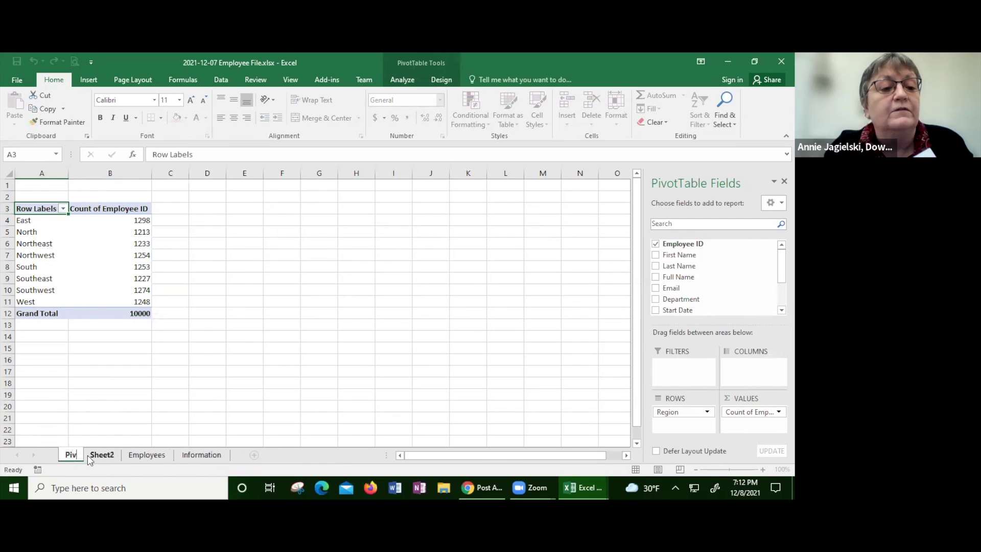
{"action": "type", "text": "ot "}
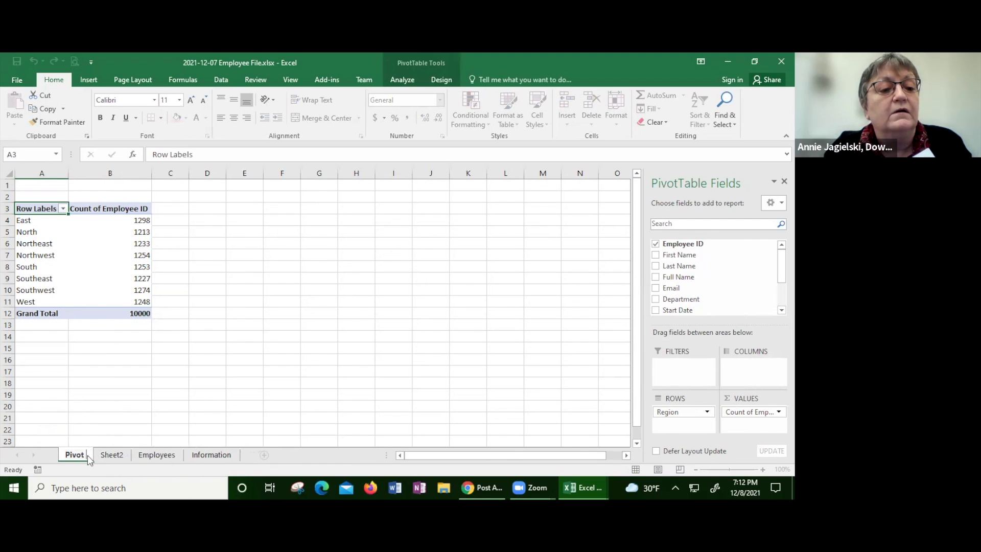
{"action": "type", "text": "Table1"}
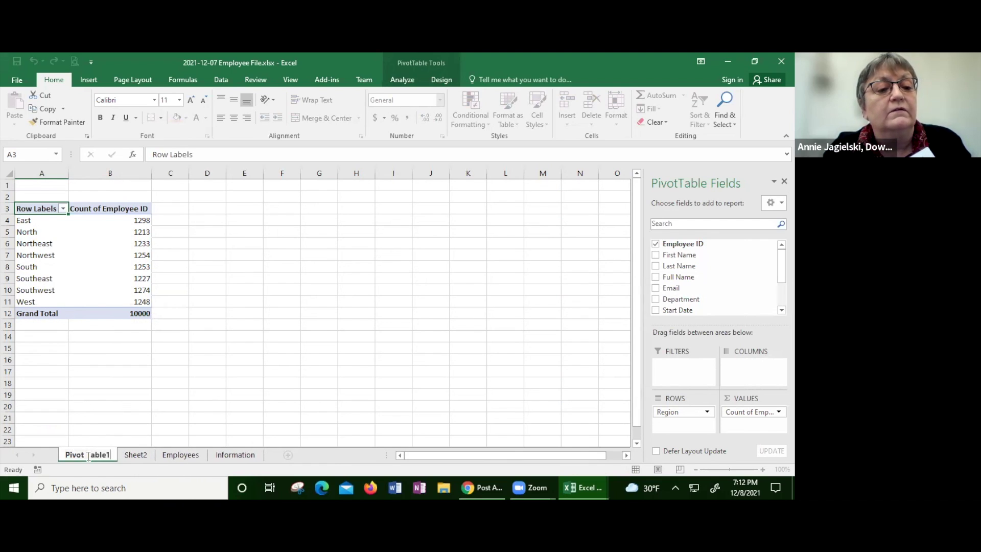
{"action": "double_click", "coordinate": [135, 459]}
{"action": "type", "text": "Pivto Ta"}
{"action": "type", "text": "ble"}
{"action": "type", "text": " @"}
{"action": "key", "text": "BackSpace"}
{"action": "type", "text": "2"}
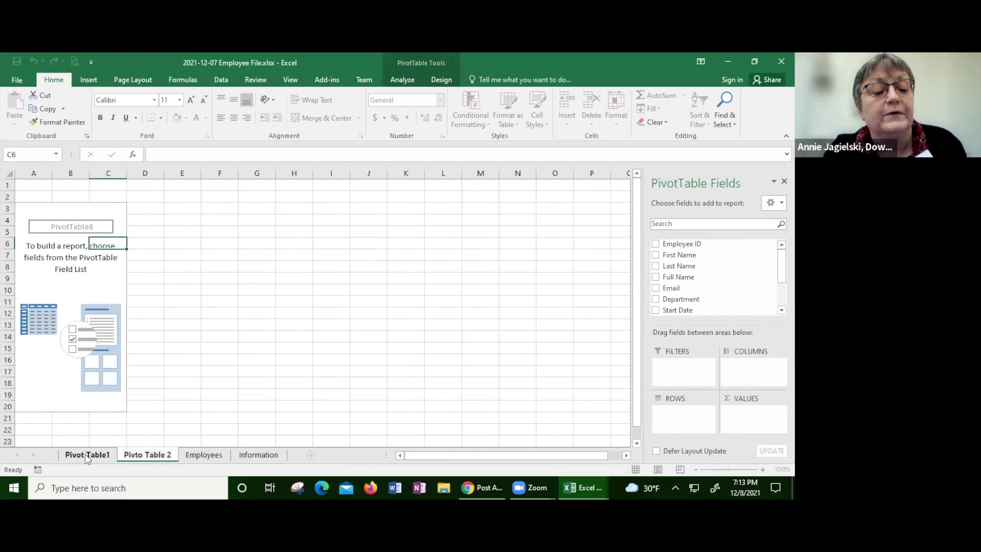
{"action": "left_click", "coordinate": [88, 455]}
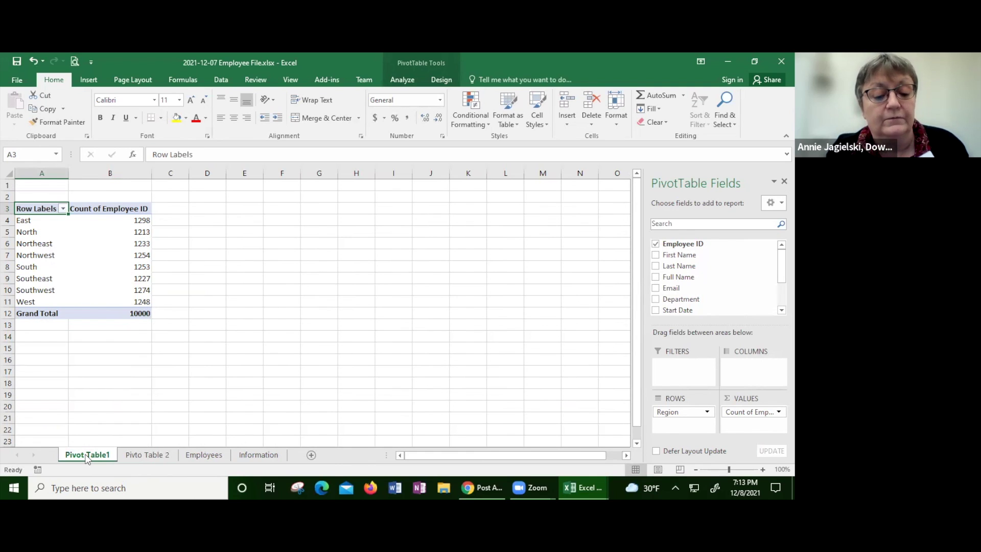
Step: Rename the Pivot Table1 sheet to 'PT Count of Employees'
{"action": "double_click", "coordinate": [88, 454]}
{"action": "type", "text": "PT Count of "}
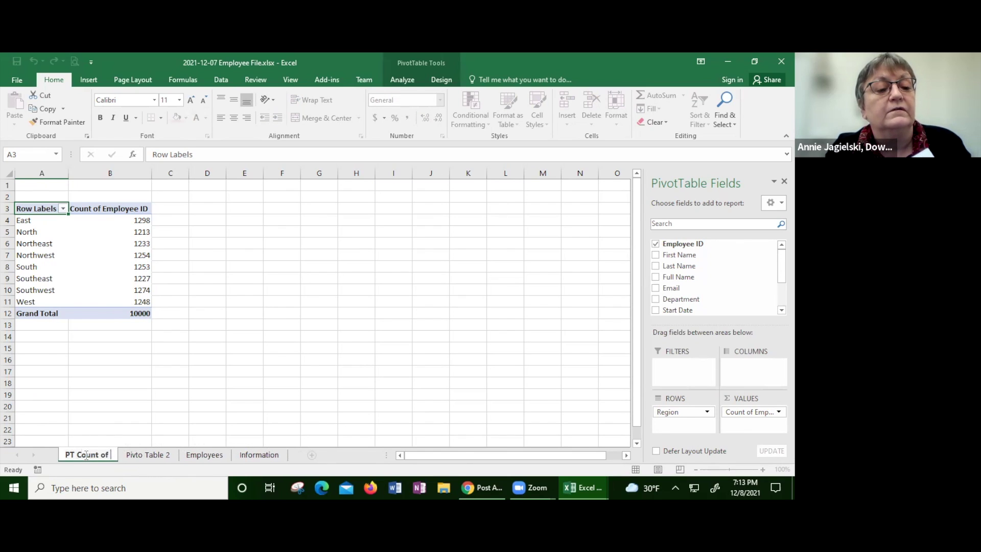
{"action": "type", "text": "Employees"}
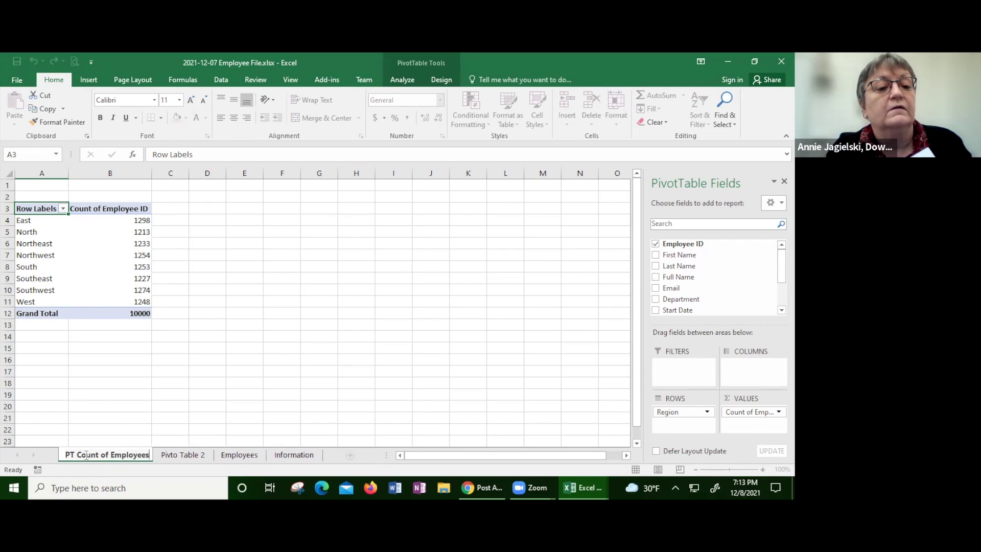
{"action": "key", "text": "Return"}
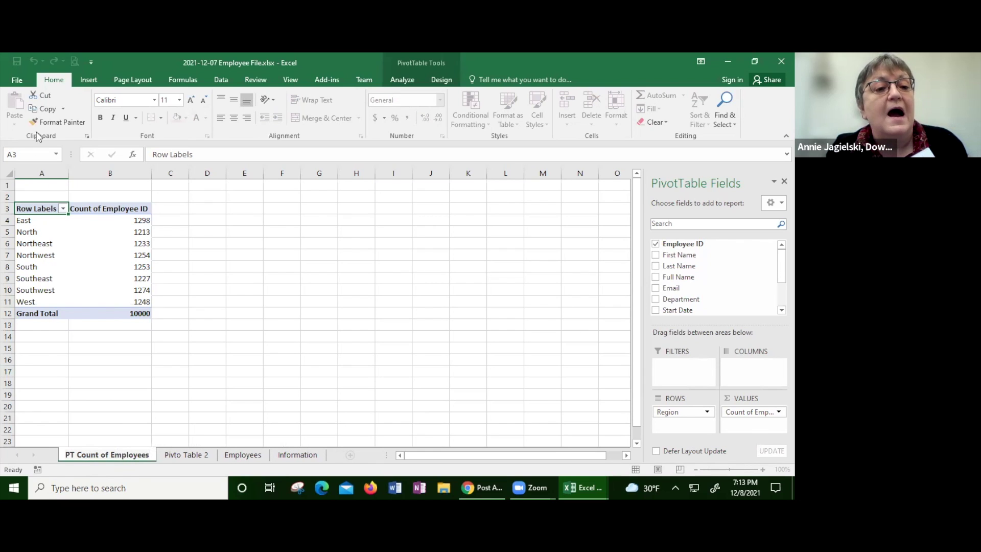
{"action": "mouse_move", "coordinate": [78, 232]}
{"action": "left_mouse_down"}
{"action": "mouse_move", "coordinate": [53, 217]}
{"action": "mouse_move", "coordinate": [77, 223]}
{"action": "mouse_move", "coordinate": [78, 244]}
{"action": "left_mouse_up"}
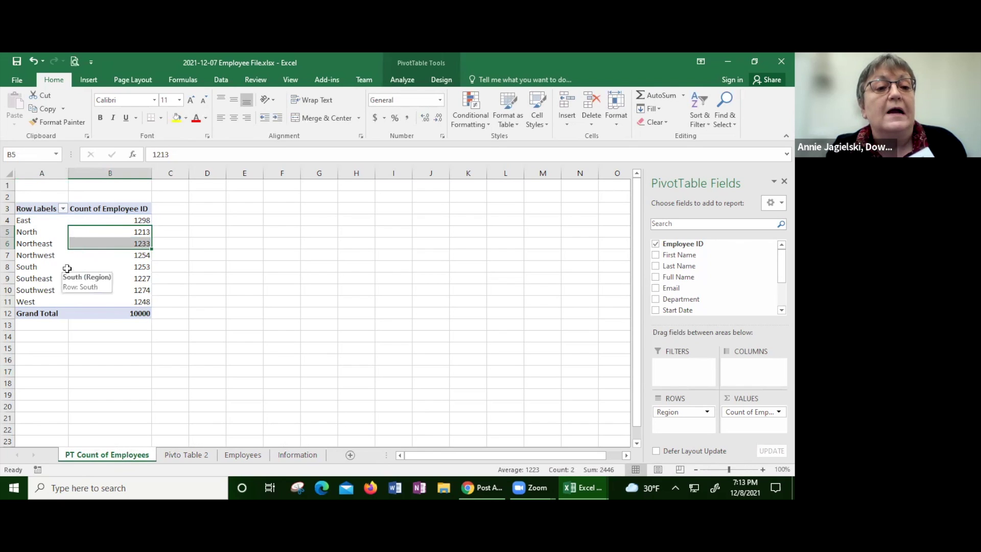
Step: Refresh the region pivot table so the South count updates from 1253 to 1254
{"action": "left_click", "coordinate": [79, 268]}
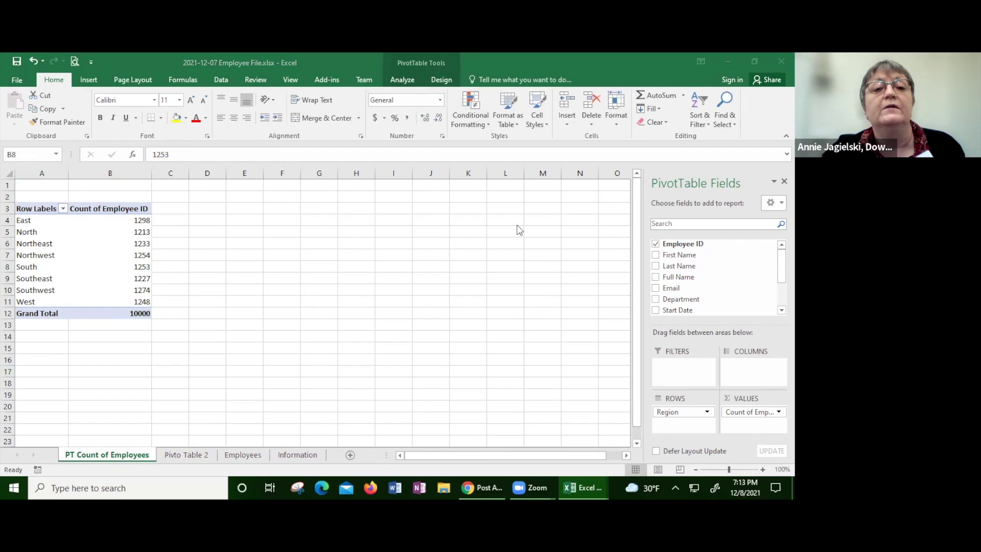
{"action": "left_click", "coordinate": [258, 208]}
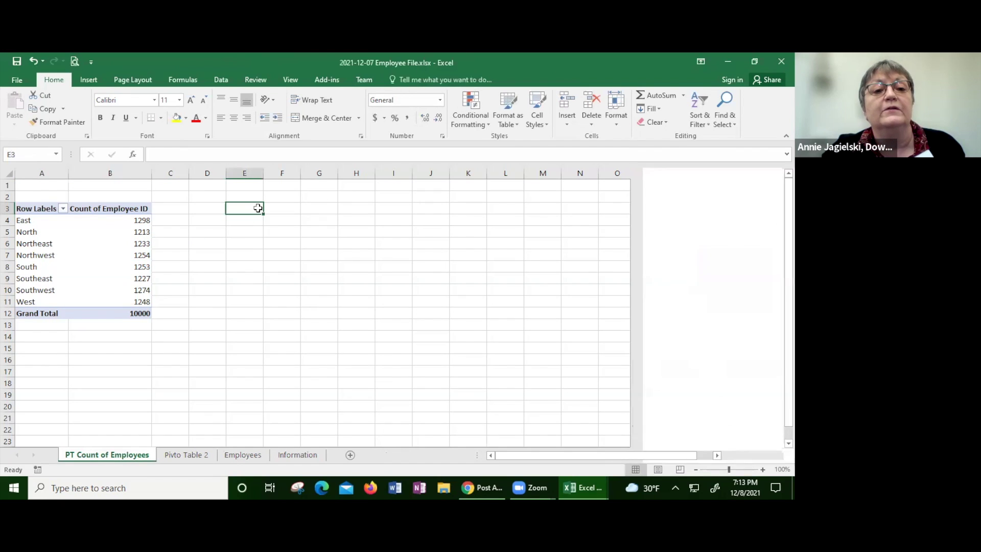
{"action": "left_click", "coordinate": [128, 231]}
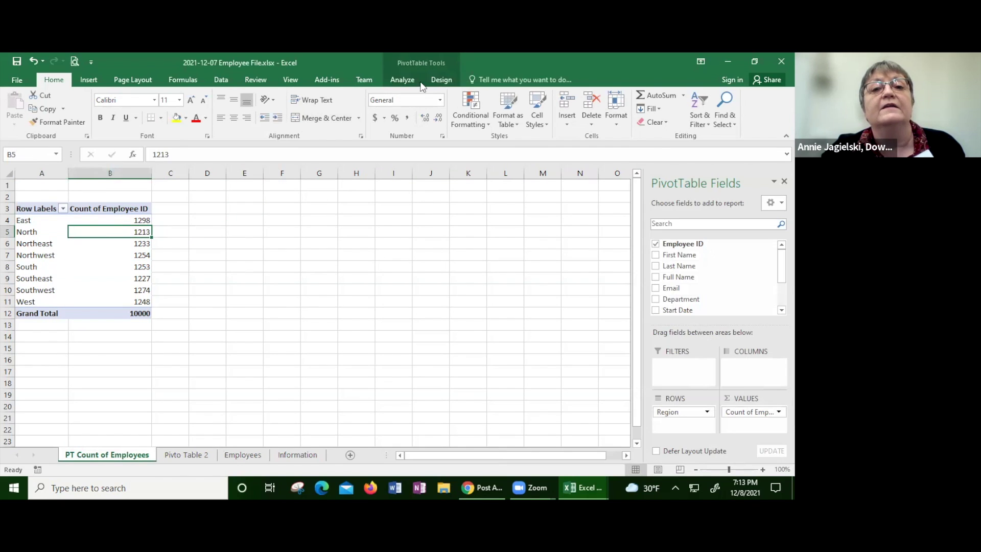
{"action": "left_click", "coordinate": [403, 79]}
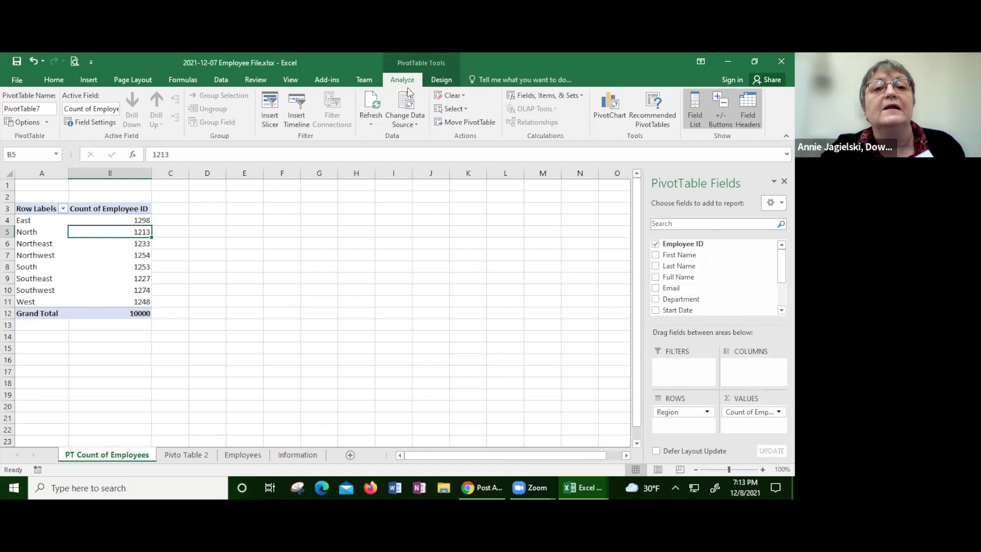
{"action": "left_click", "coordinate": [372, 119]}
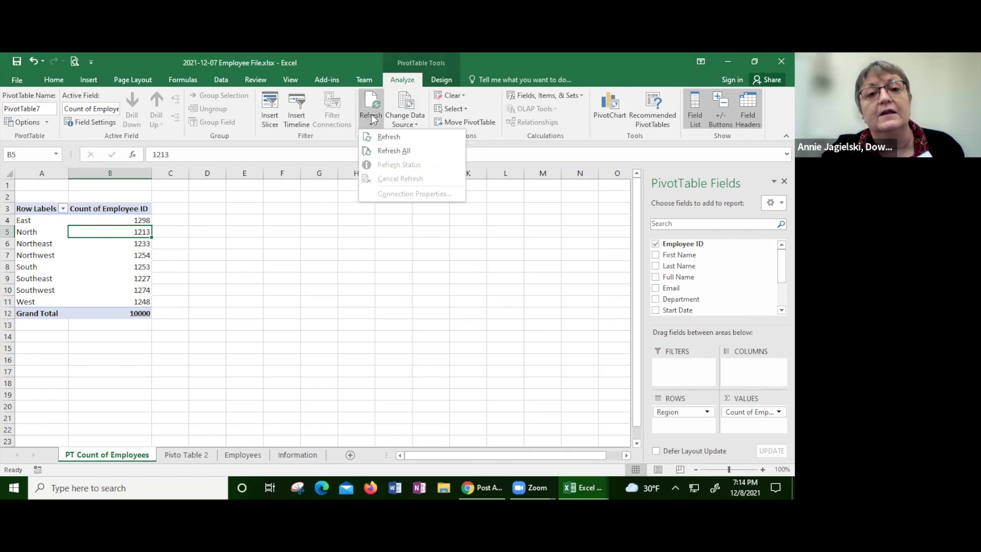
{"action": "left_click", "coordinate": [381, 138]}
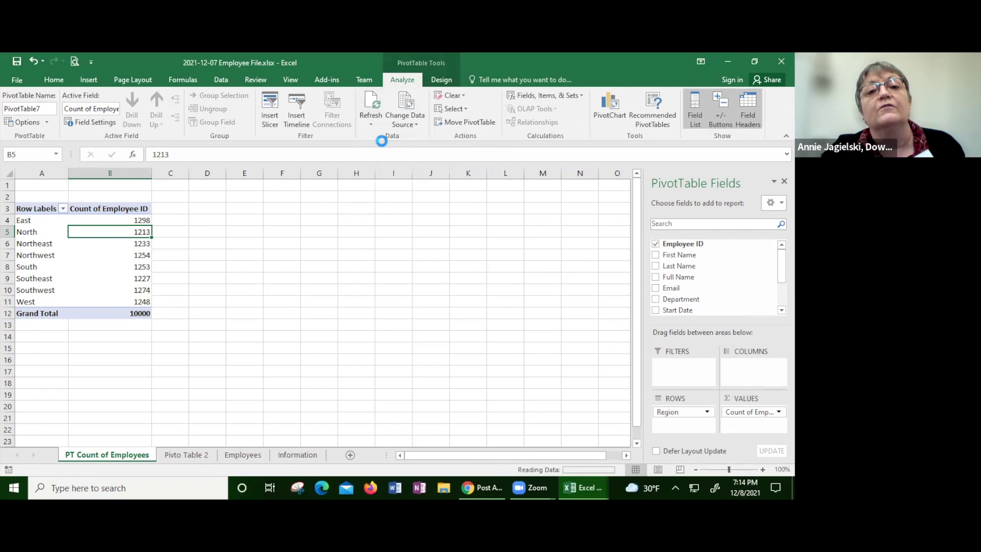
Step: Run Refresh All on the workbook and confirm the Grand Total reads 10001
{"action": "left_click", "coordinate": [372, 123]}
{"action": "left_click", "coordinate": [392, 151]}
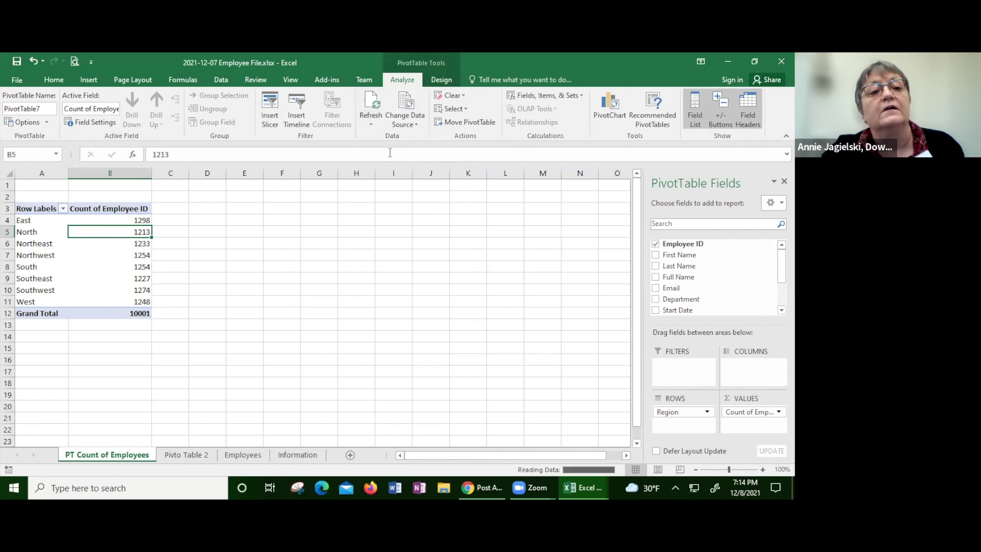
{"action": "left_click", "coordinate": [207, 220]}
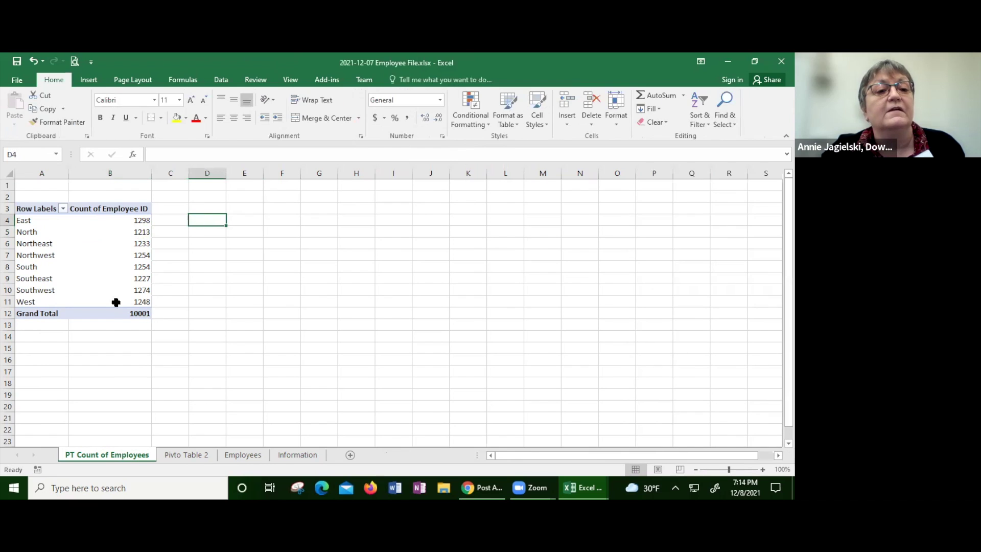
{"action": "mouse_move", "coordinate": [123, 314]}
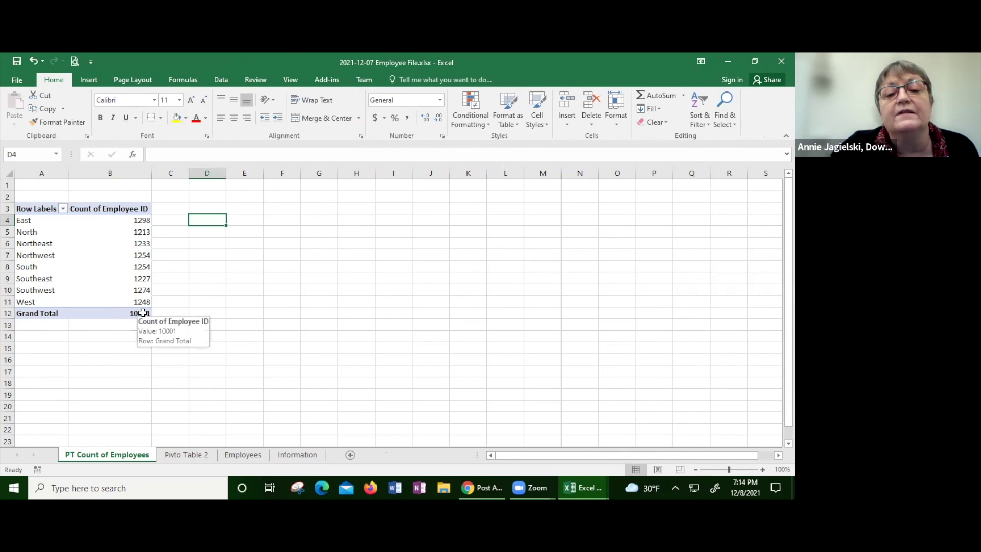
{"action": "left_click", "coordinate": [139, 312]}
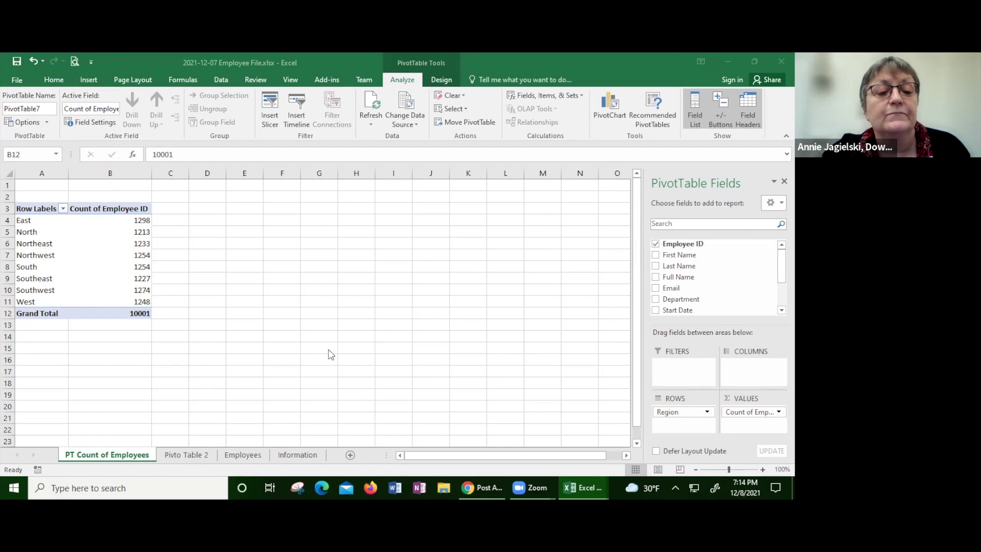
{"action": "left_click", "coordinate": [189, 457]}
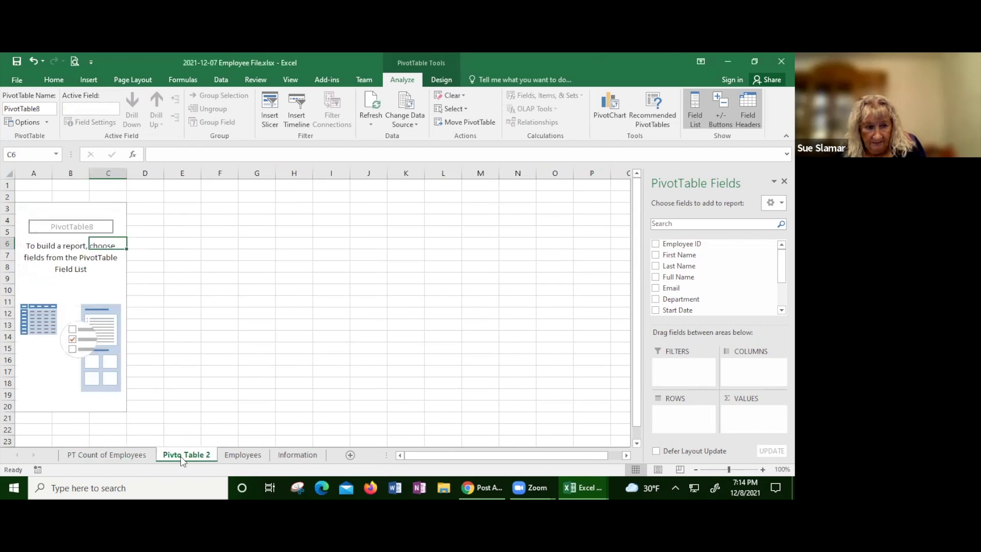
{"action": "right_click", "coordinate": [180, 456]}
{"action": "key", "text": "Escape"}
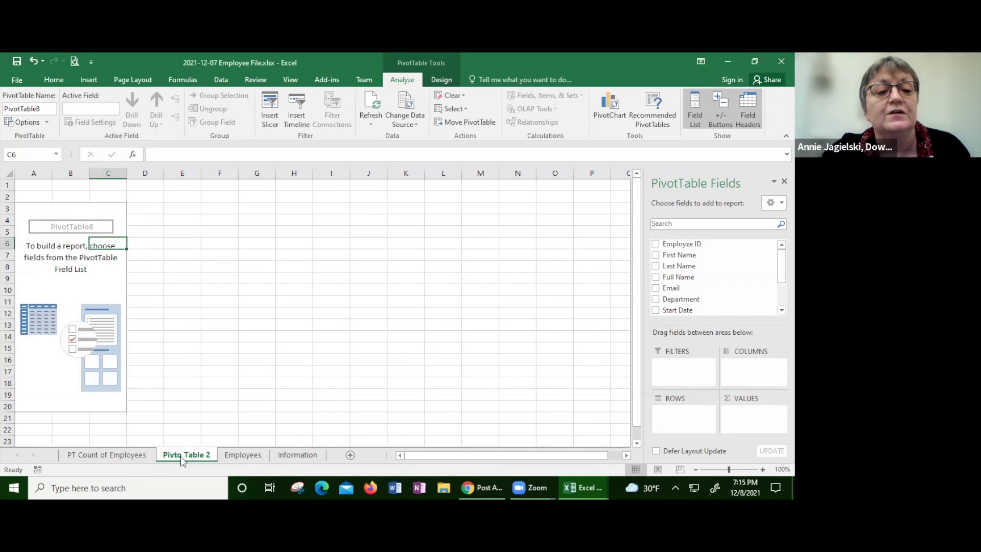
{"action": "double_click", "coordinate": [184, 457]}
{"action": "left_click", "coordinate": [180, 454]}
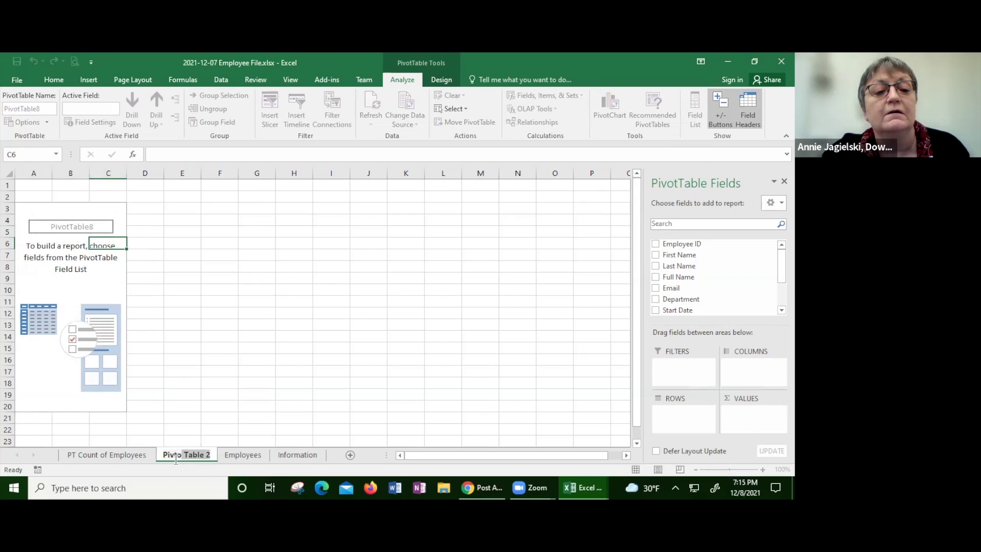
{"action": "key", "text": "BackSpace"}
{"action": "key", "text": "BackSpace"}
{"action": "type", "text": "ot"}
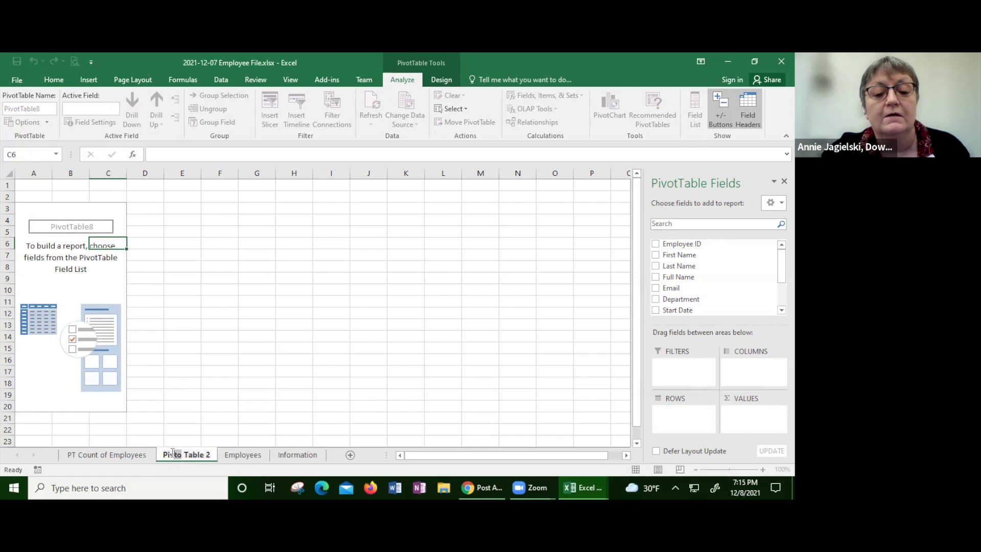
{"action": "key", "text": "Return"}
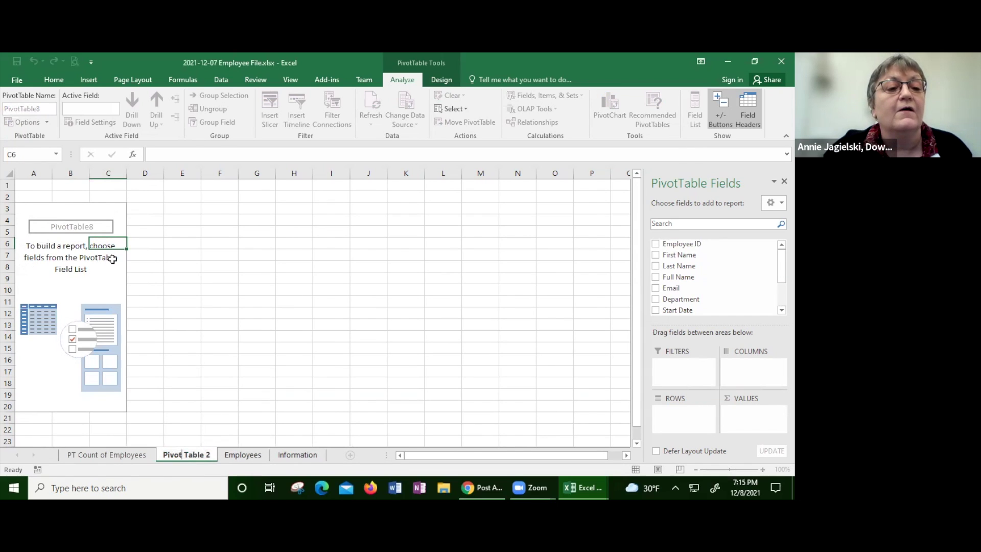
{"action": "left_click", "coordinate": [102, 299]}
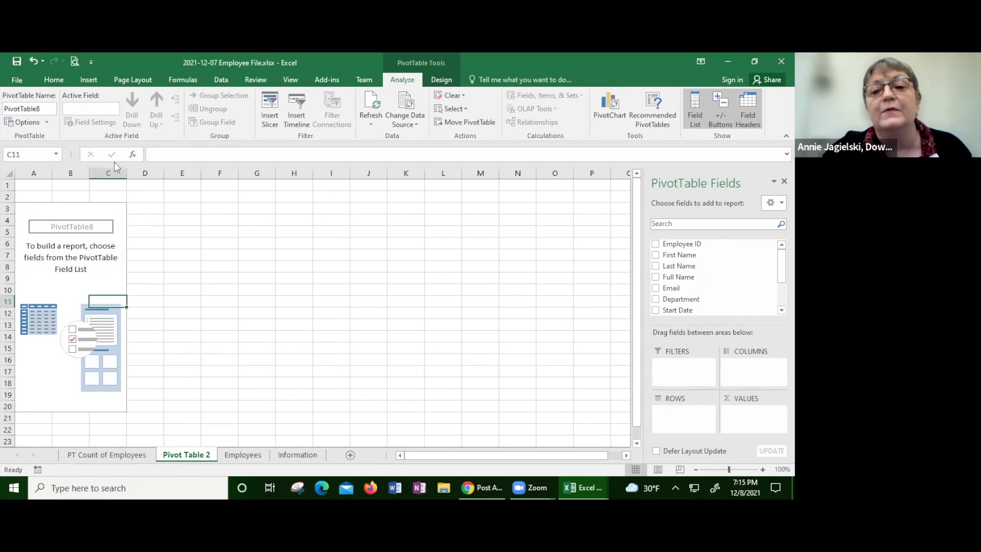
Step: Put Count of Employee ID in VALUES and Region in ROWS of PivotTable8 on Pivot Table 2
{"action": "left_click", "coordinate": [79, 212]}
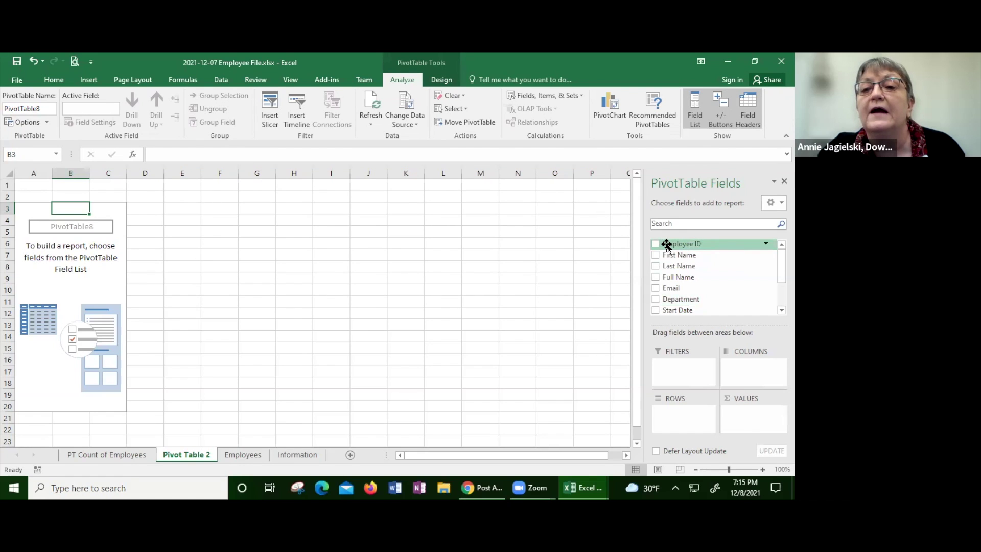
{"action": "left_click_drag", "start_coordinate": [667, 246], "coordinate": [747, 415]}
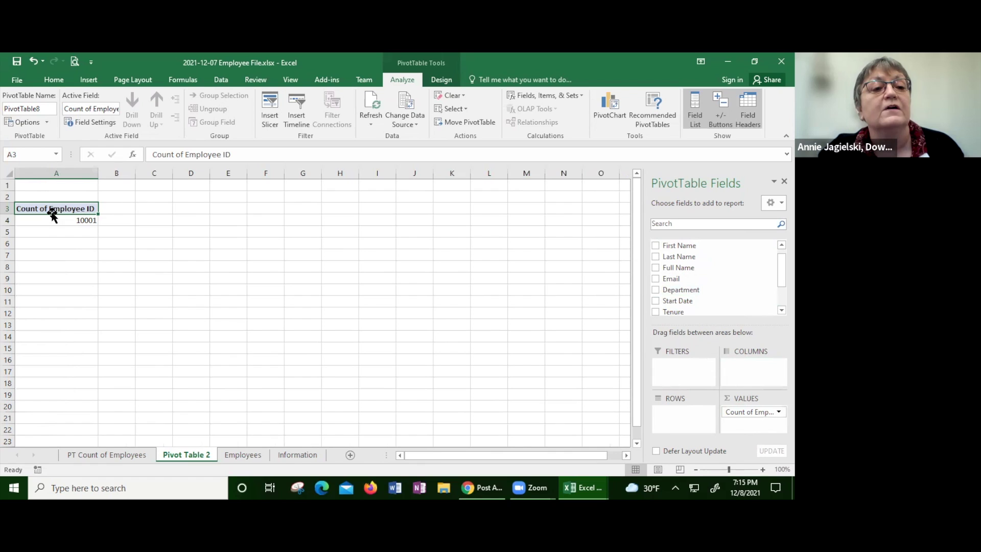
{"action": "mouse_move", "coordinate": [73, 217]}
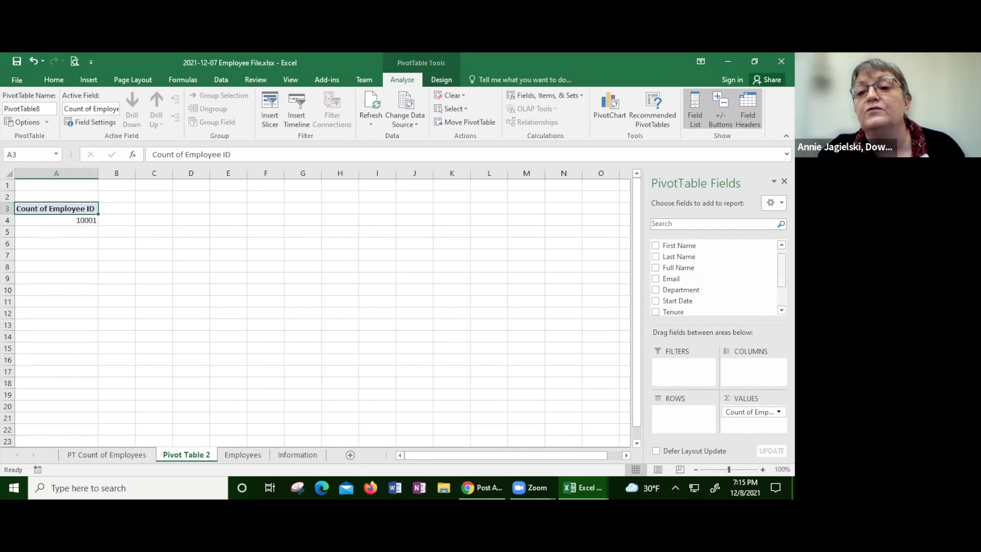
{"action": "scroll", "coordinate": [751, 299], "scroll_direction": "down", "scroll_amount": 2}
{"action": "left_click_drag", "start_coordinate": [709, 300], "coordinate": [682, 416]}
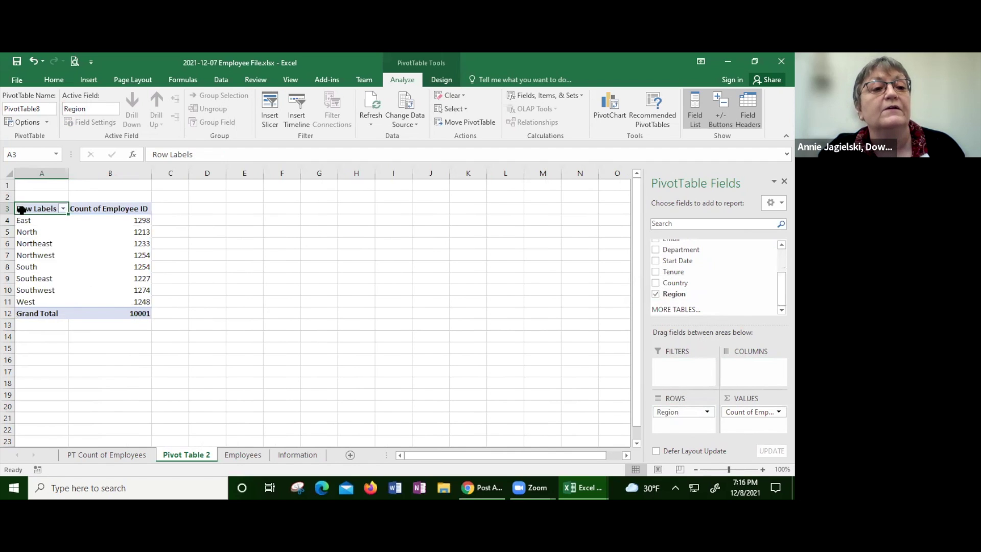
Step: Add Country to the rows, move Region to COLUMNS, and nest Department under Country
{"action": "left_click_drag", "start_coordinate": [35, 268], "coordinate": [36, 289]}
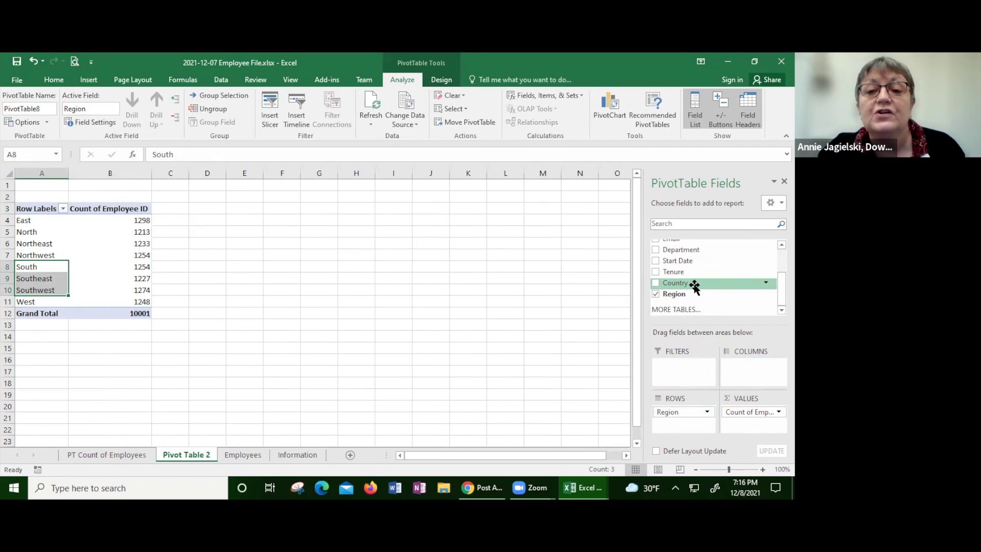
{"action": "left_click_drag", "start_coordinate": [693, 287], "coordinate": [675, 427]}
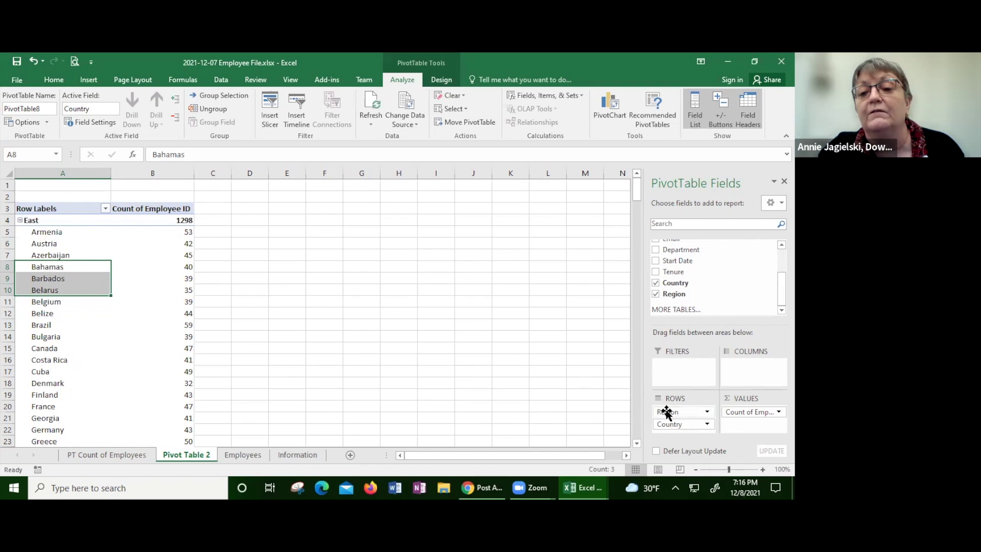
{"action": "left_click_drag", "start_coordinate": [667, 412], "coordinate": [744, 364]}
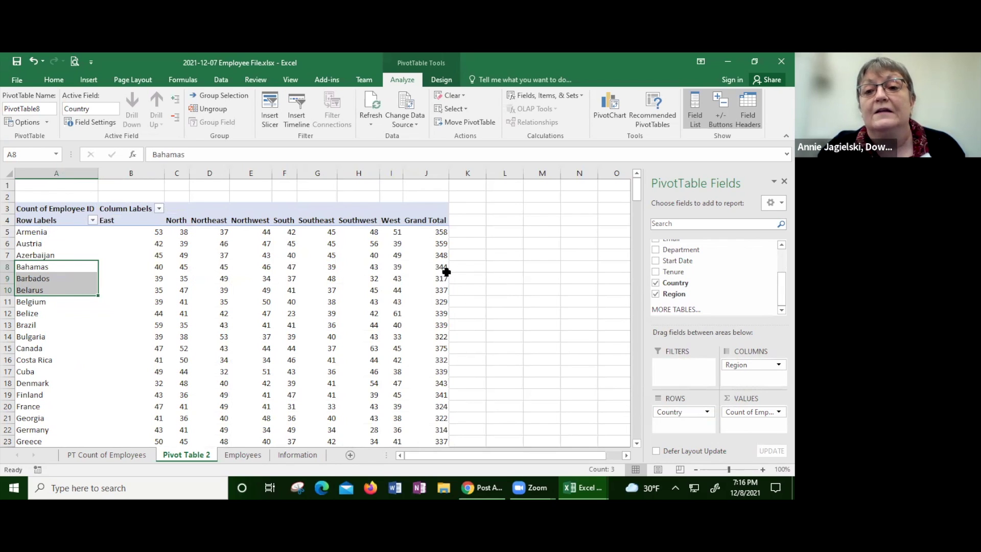
{"action": "scroll", "coordinate": [715, 276], "scroll_direction": "up", "scroll_amount": 2}
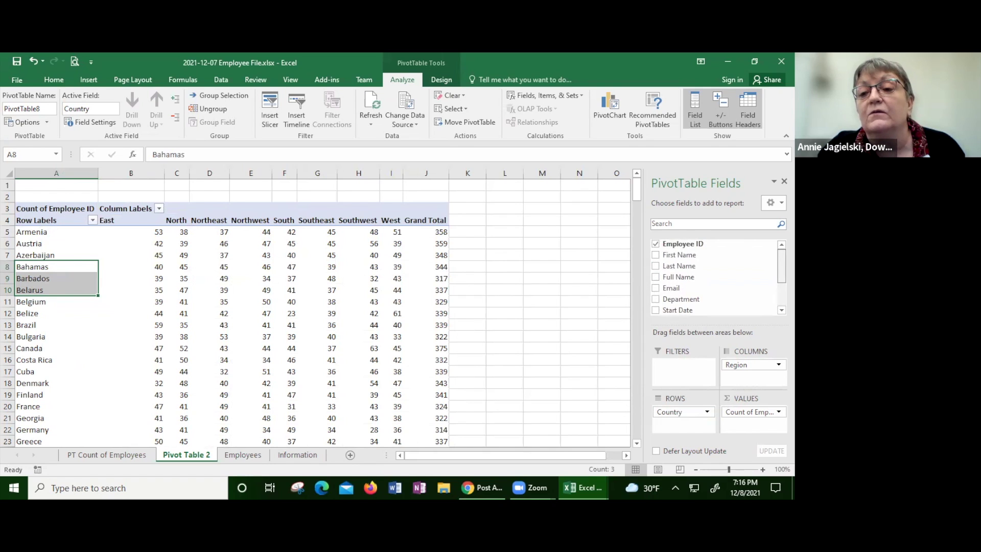
{"action": "scroll", "coordinate": [715, 276], "scroll_direction": "down", "scroll_amount": 3}
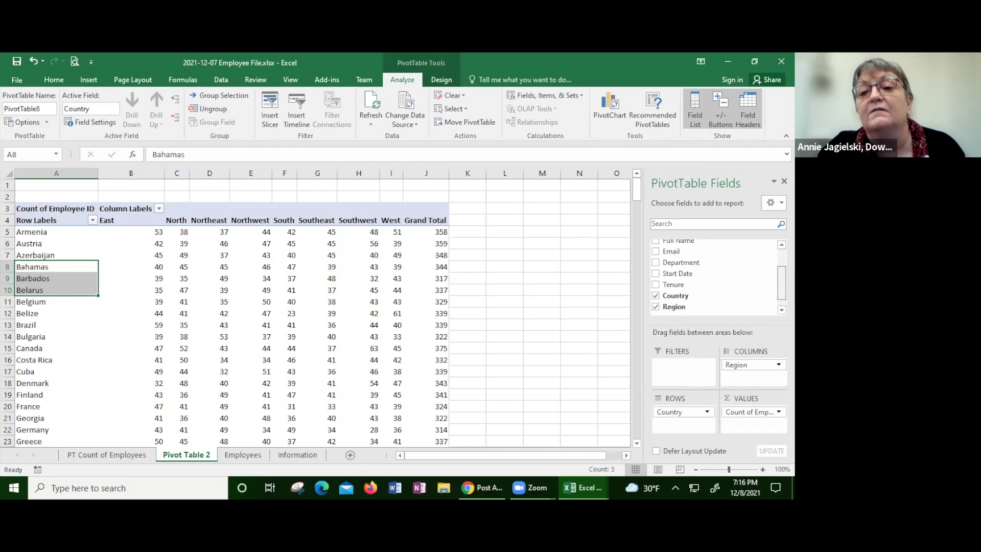
{"action": "left_click_drag", "start_coordinate": [658, 266], "coordinate": [668, 422]}
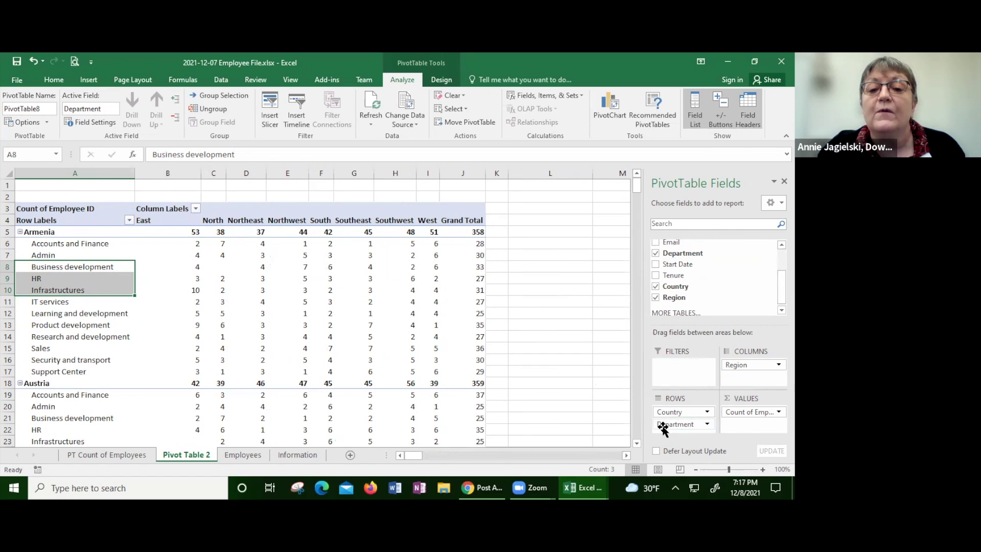
Step: Move Department above Country in the pivot's row grouping
{"action": "left_click", "coordinate": [663, 429]}
{"action": "left_click_drag", "start_coordinate": [663, 429], "coordinate": [685, 412]}
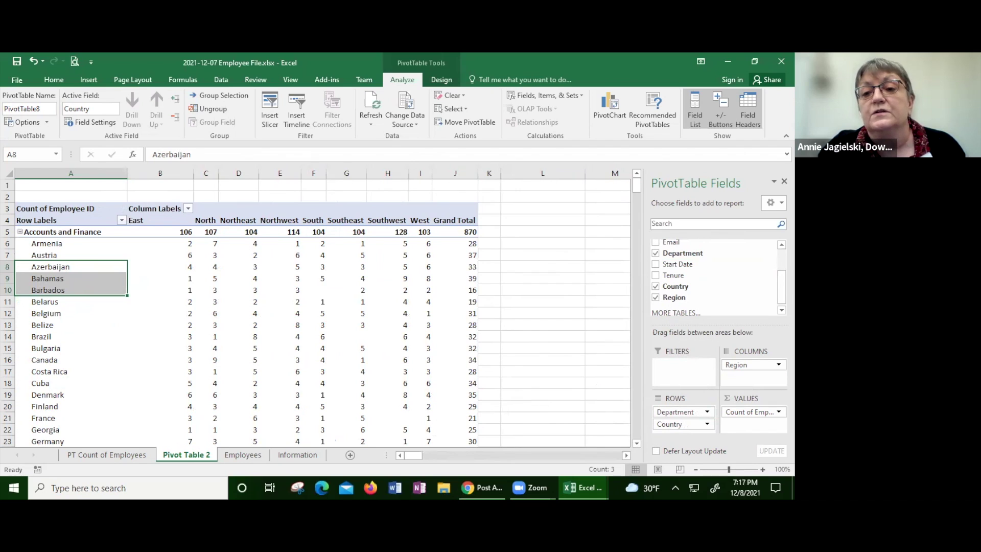
{"action": "scroll", "coordinate": [715, 276], "scroll_direction": "up", "scroll_amount": 3}
{"action": "scroll", "coordinate": [716, 276], "scroll_direction": "down", "scroll_amount": 3}
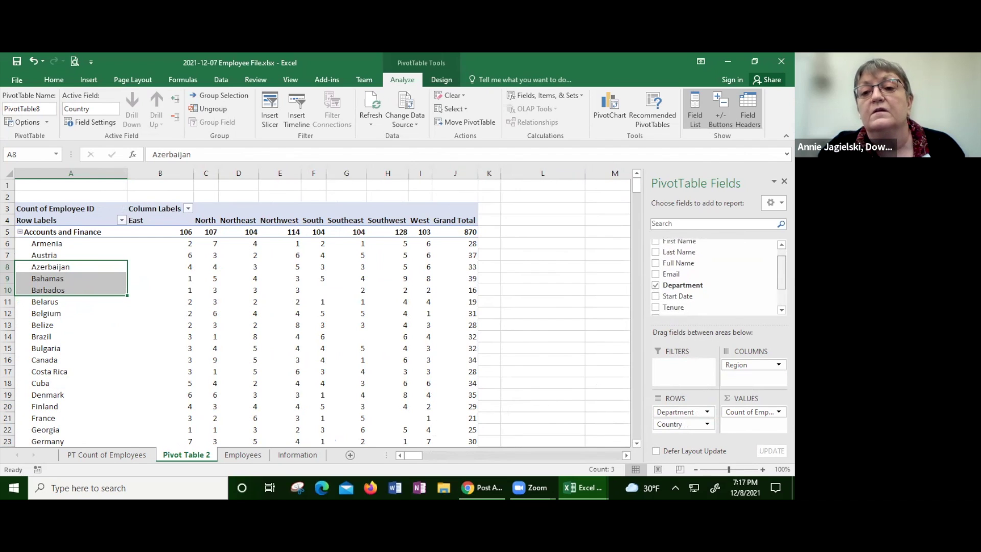
{"action": "scroll", "coordinate": [715, 276], "scroll_direction": "down", "scroll_amount": 1}
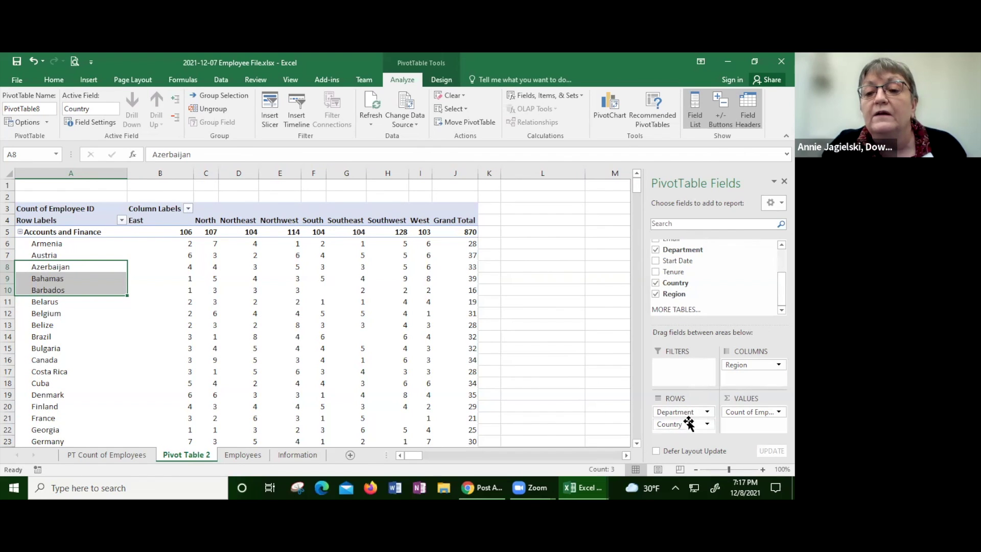
Step: Remove Country and Department, and move Region from COLUMNS back to ROWS
{"action": "left_click_drag", "start_coordinate": [688, 427], "coordinate": [620, 355]}
{"action": "left_click_drag", "start_coordinate": [674, 412], "coordinate": [611, 353]}
{"action": "left_click_drag", "start_coordinate": [762, 364], "coordinate": [691, 423]}
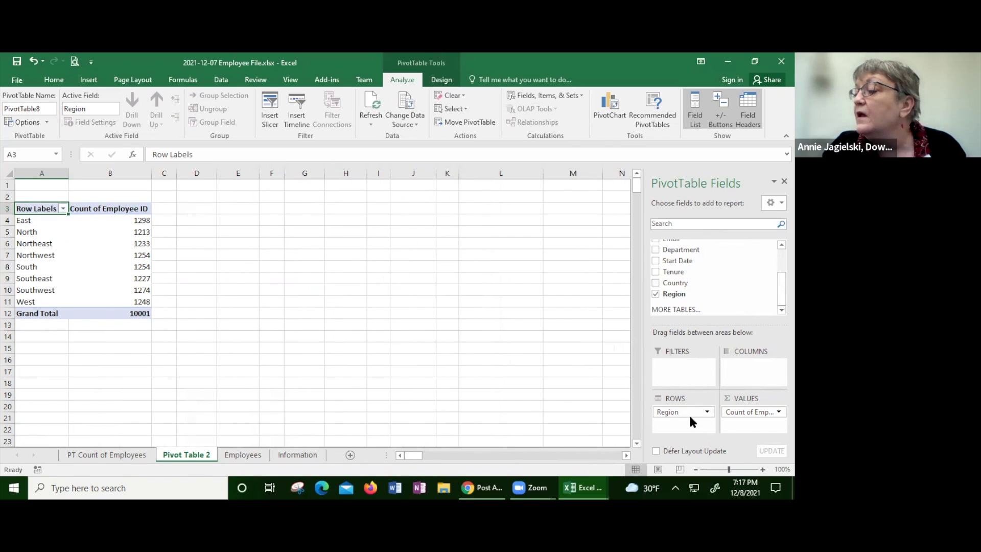
Step: Swap Region for Country, then remove the employee count and Country, emptying the pivot
{"action": "left_click_drag", "start_coordinate": [690, 417], "coordinate": [626, 380]}
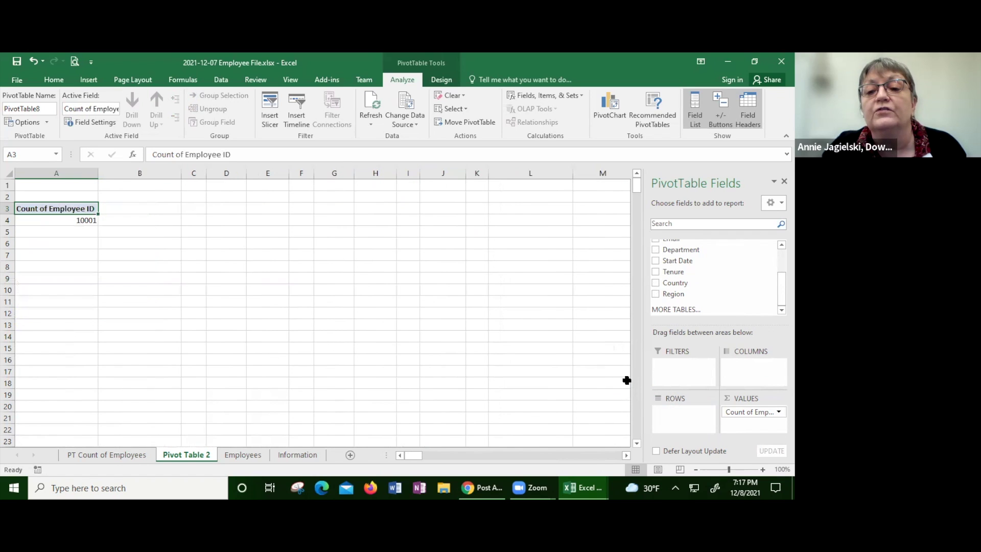
{"action": "left_click", "coordinate": [655, 282]}
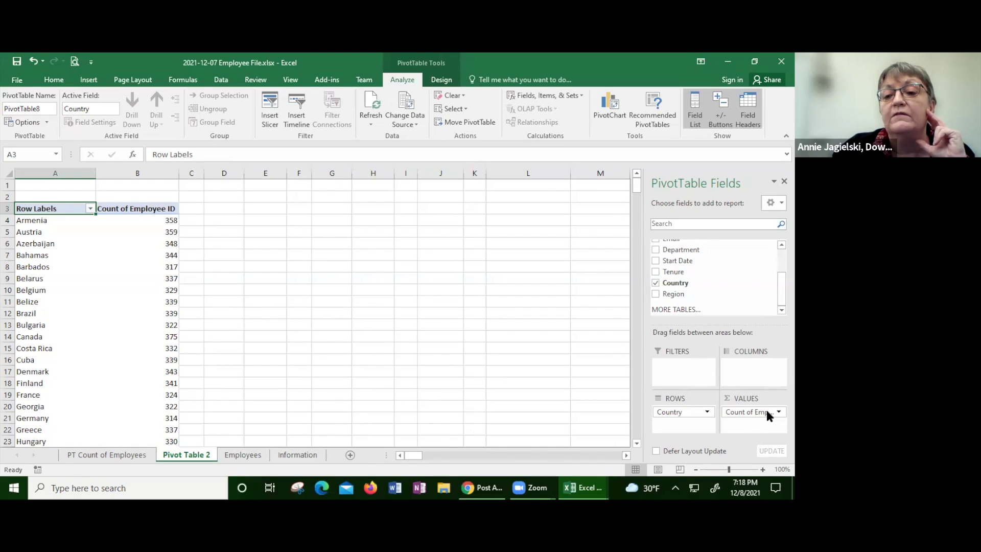
{"action": "left_click_drag", "start_coordinate": [744, 412], "coordinate": [587, 362]}
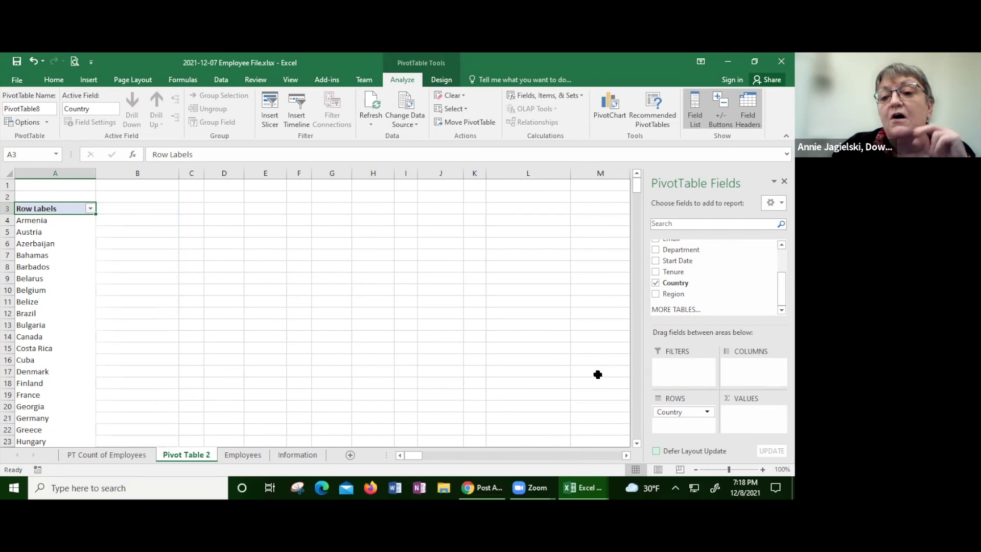
{"action": "left_click", "coordinate": [674, 413]}
{"action": "left_click_drag", "start_coordinate": [674, 415], "coordinate": [527, 347]}
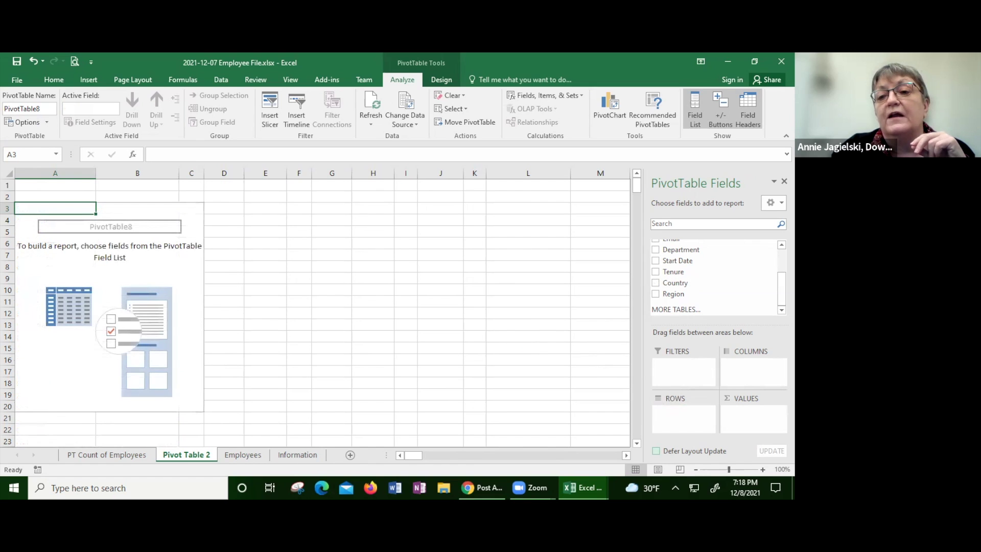
Step: Add Tenure as the only value, giving a Sum of Tenure of 67367.88227
{"action": "scroll", "coordinate": [715, 276], "scroll_direction": "up", "scroll_amount": 3}
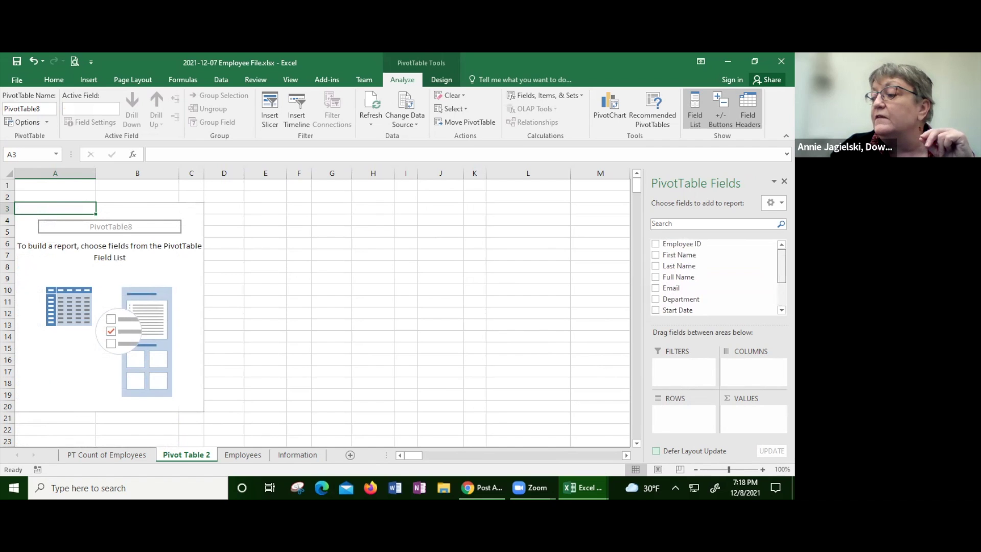
{"action": "scroll", "coordinate": [715, 276], "scroll_direction": "down", "scroll_amount": 1}
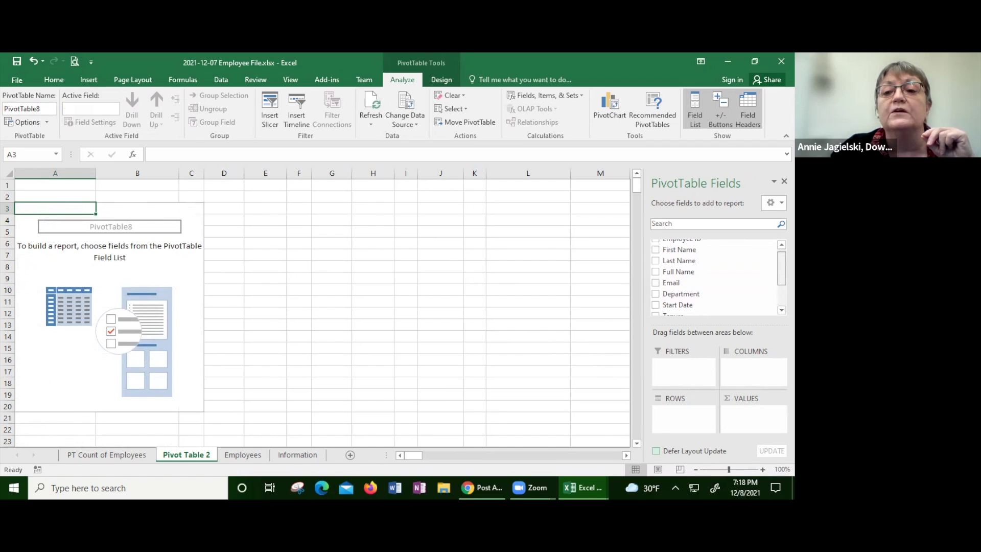
{"action": "scroll", "coordinate": [749, 298], "scroll_direction": "down", "scroll_amount": 3}
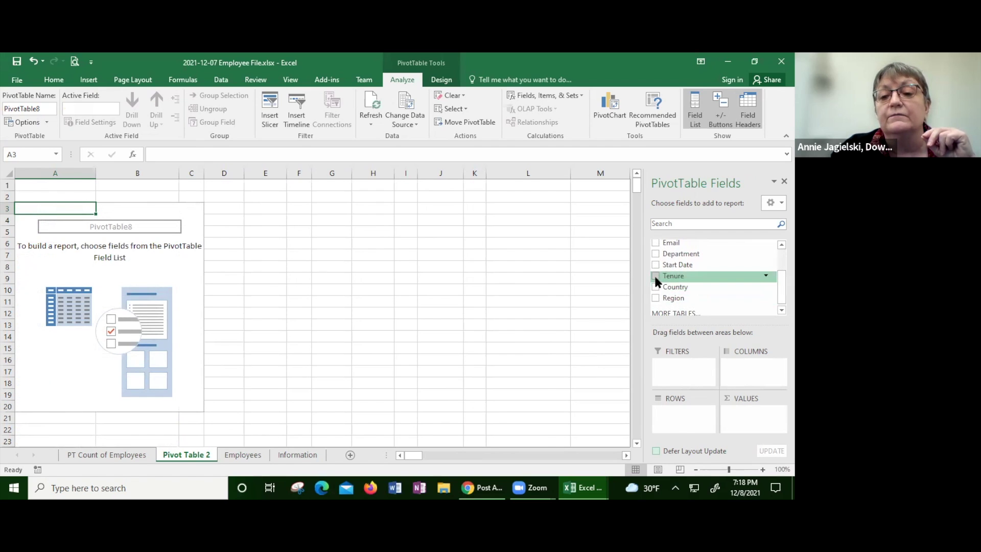
{"action": "left_click", "coordinate": [655, 276]}
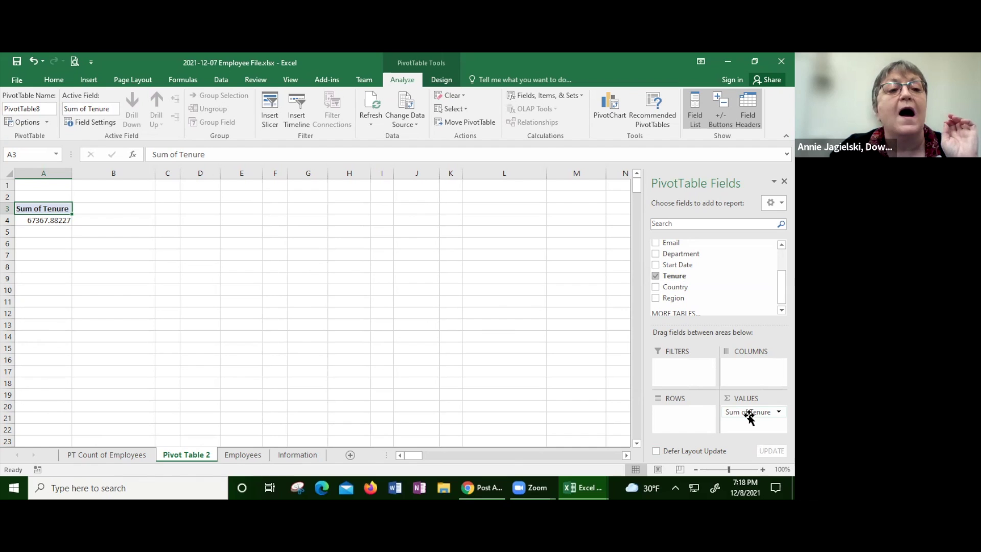
{"action": "left_click_drag", "start_coordinate": [748, 416], "coordinate": [46, 221]}
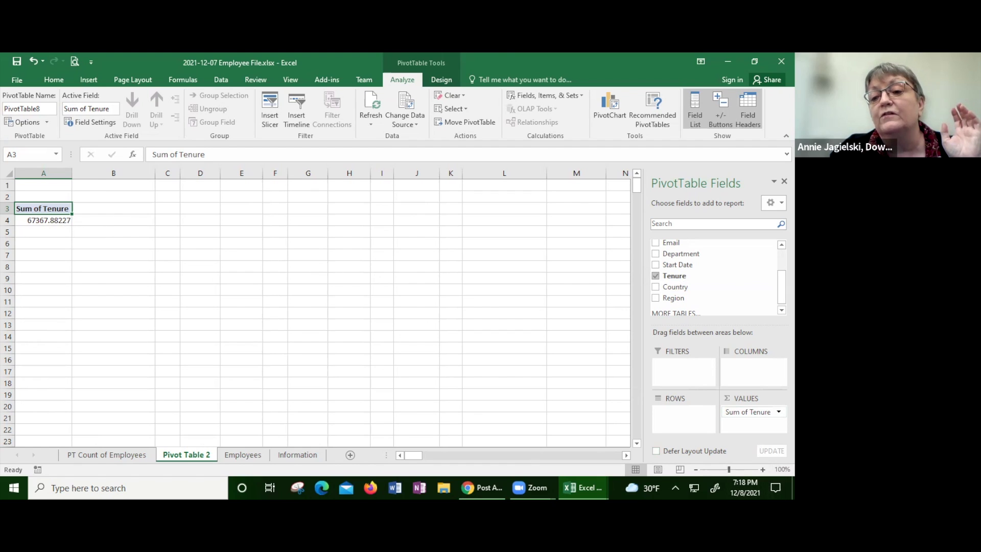
Step: Change the Tenure value field from Sum to Average, showing 6.736114616
{"action": "left_click", "coordinate": [779, 412]}
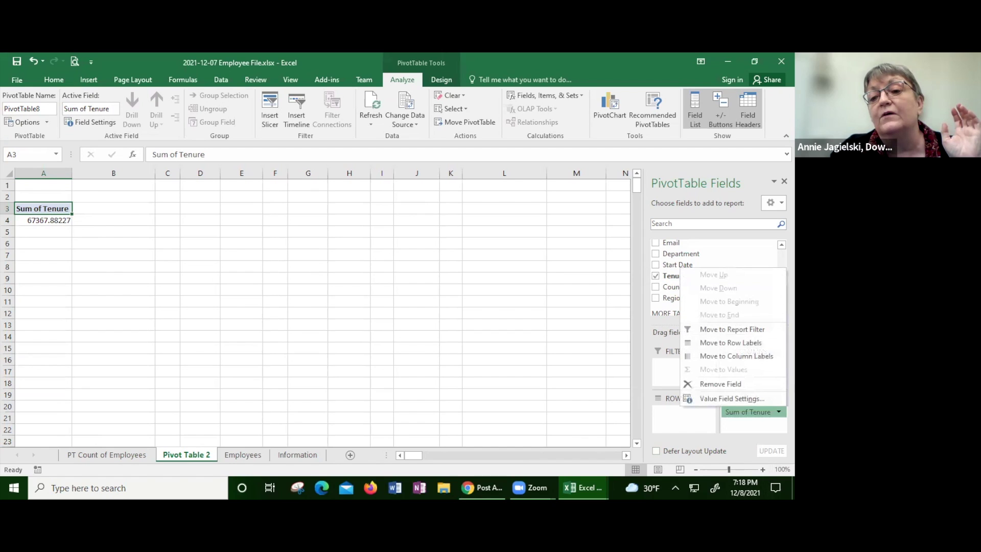
{"action": "left_click", "coordinate": [761, 400]}
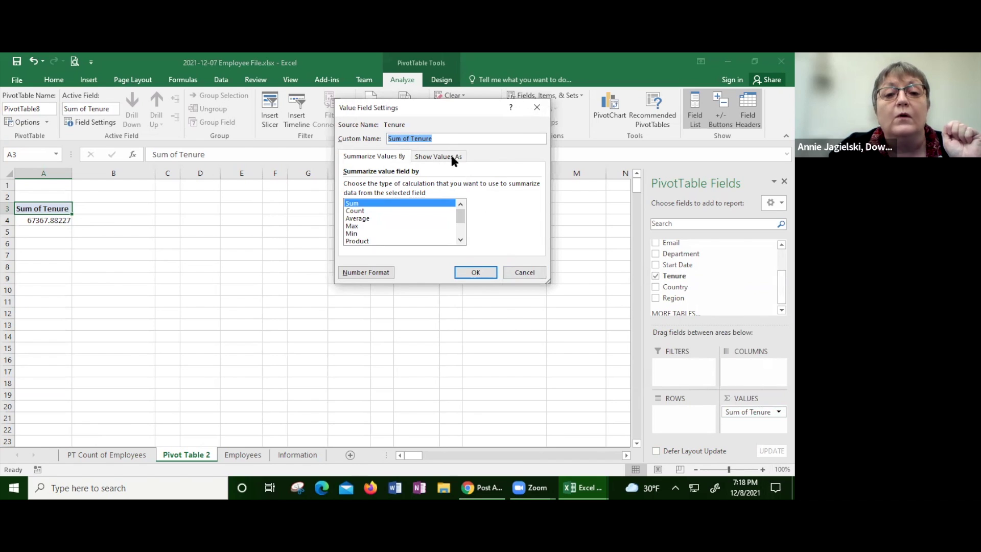
{"action": "left_click", "coordinate": [362, 218]}
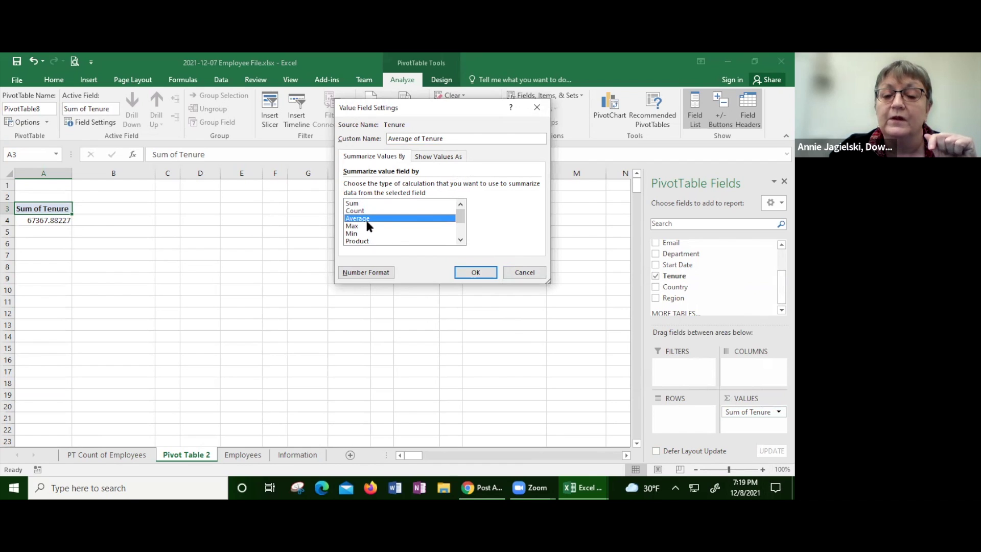
{"action": "left_click", "coordinate": [463, 274]}
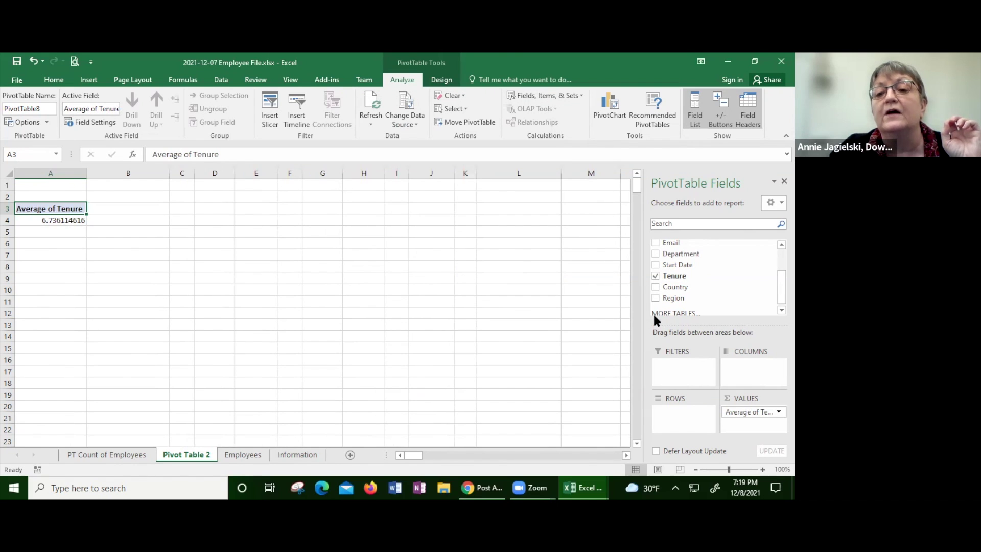
Step: Add Country to the rows, listing Average of Tenure per country from Armenia to Cuba
{"action": "left_click", "coordinate": [653, 289]}
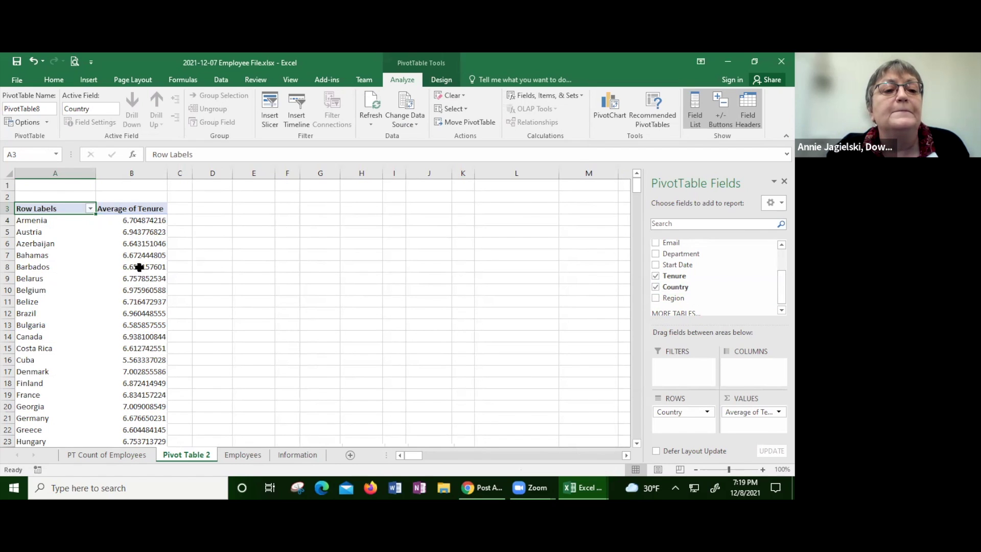
{"action": "mouse_move", "coordinate": [138, 266]}
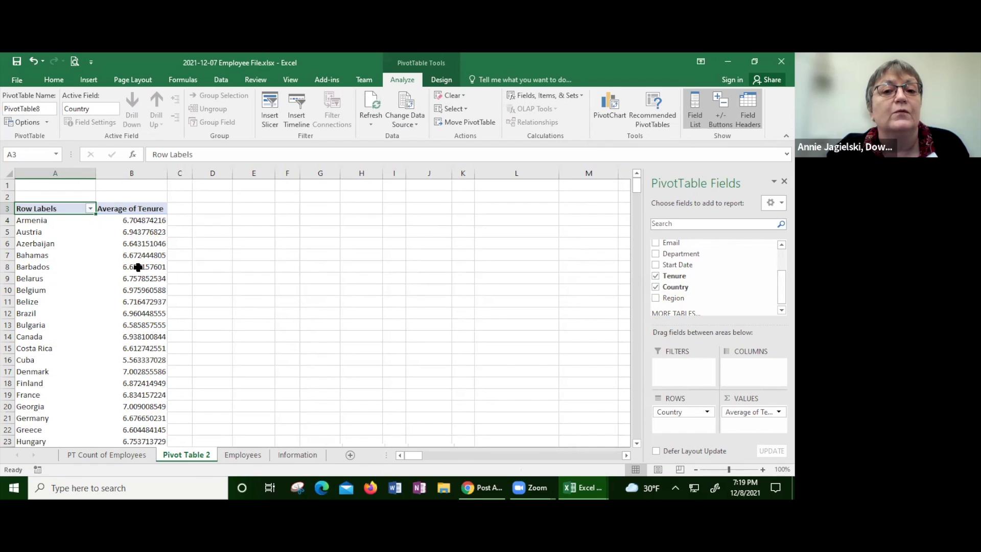
{"action": "right_click", "coordinate": [138, 267]}
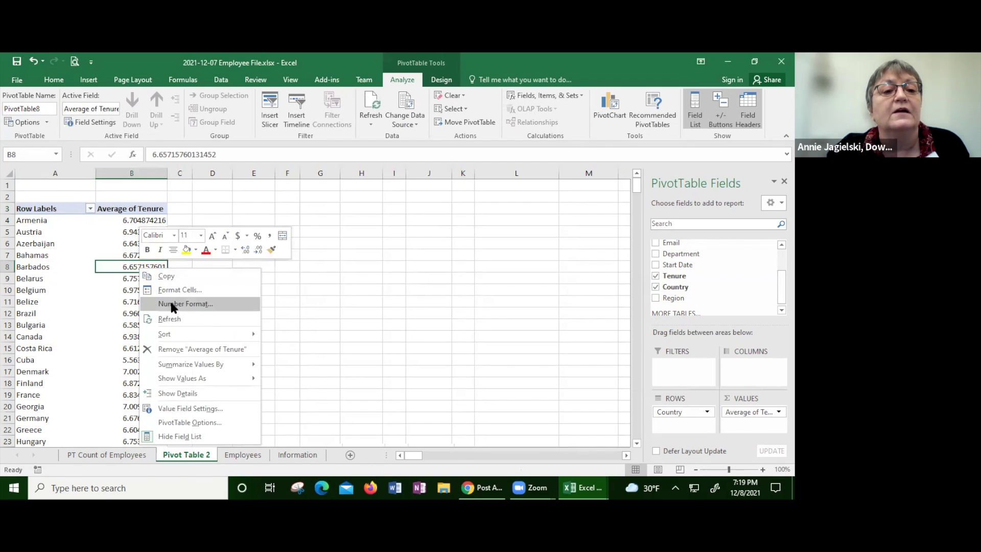
Step: Format Average of Tenure as Number with 2 decimals, e.g. Armenia 6.70, Cuba 5.56
{"action": "left_click", "coordinate": [171, 303]}
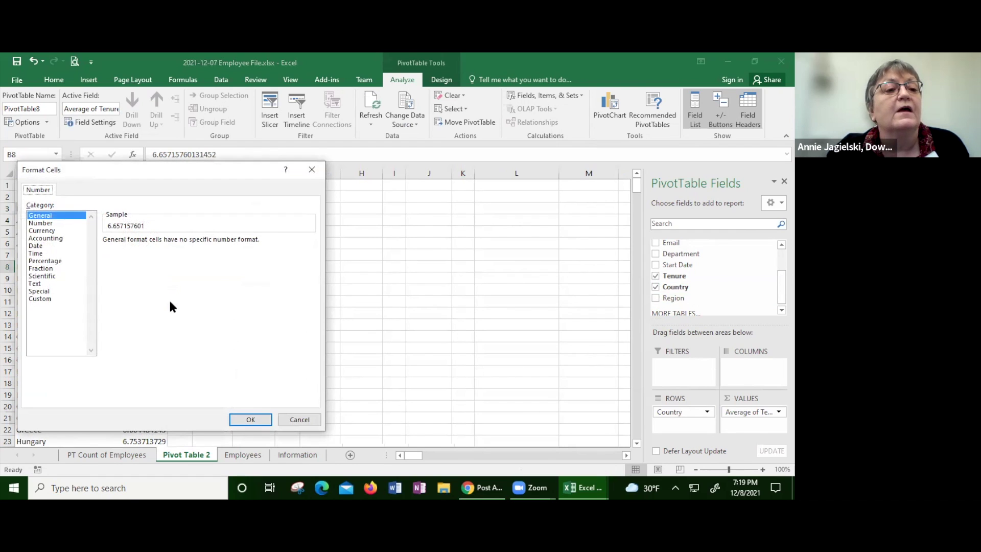
{"action": "left_click", "coordinate": [42, 224]}
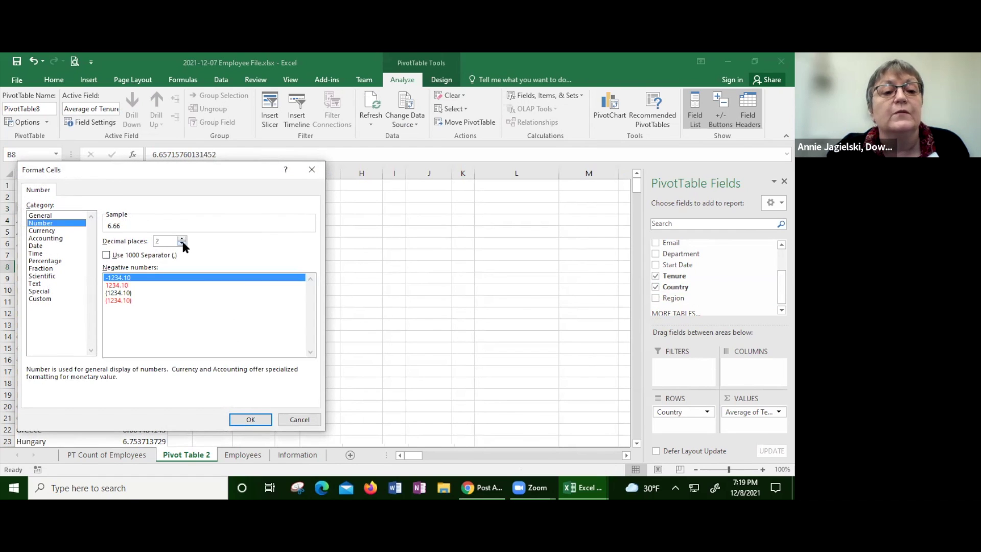
{"action": "left_click", "coordinate": [249, 419]}
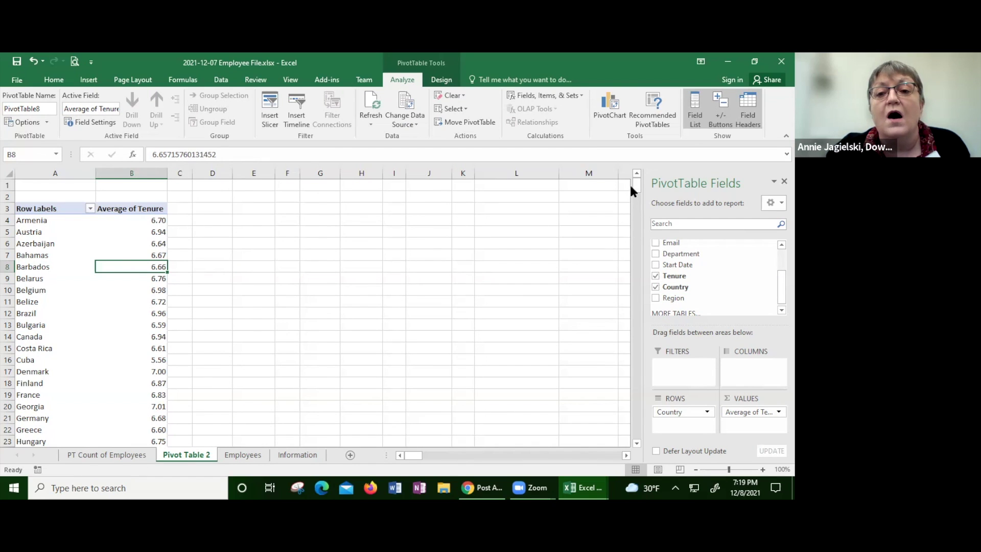
{"action": "mouse_move", "coordinate": [637, 185]}
{"action": "left_mouse_down"}
{"action": "mouse_move", "coordinate": [636, 202]}
{"action": "mouse_move", "coordinate": [627, 188]}
{"action": "left_mouse_up"}
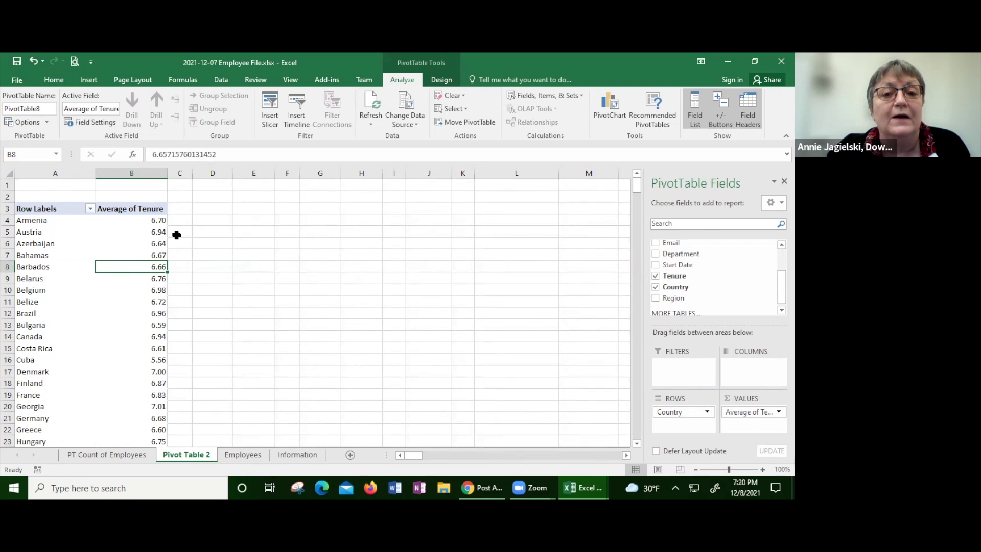
{"action": "left_click", "coordinate": [54, 80]}
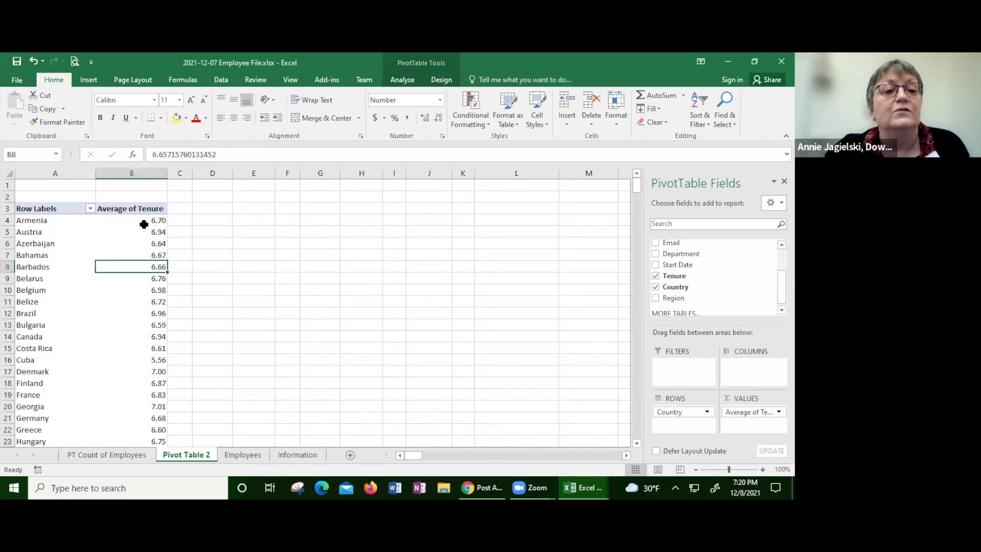
Step: Apply Bottom 10 Items conditional formatting, Light Red Fill with Dark Red Text, to B4:B33
{"action": "left_click_drag", "start_coordinate": [141, 218], "coordinate": [149, 390]}
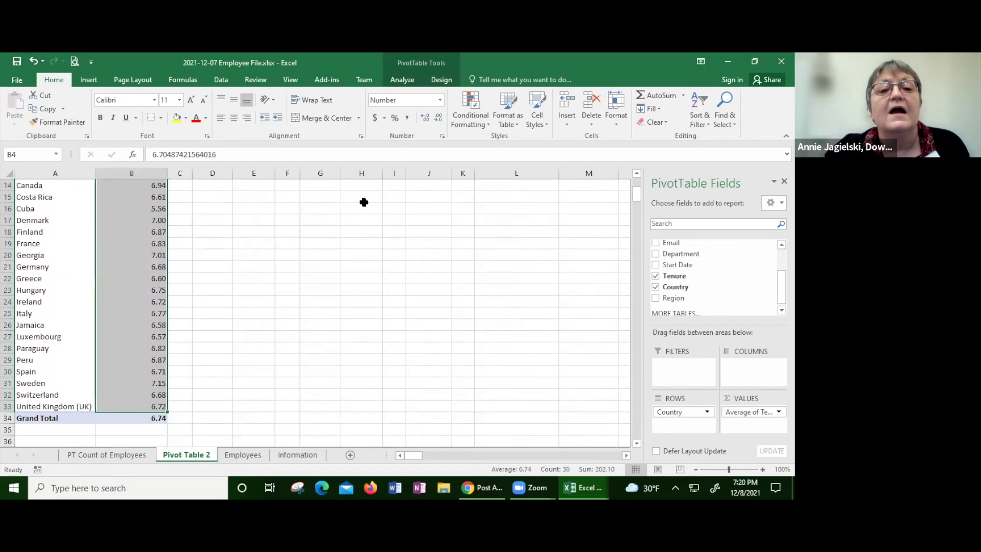
{"action": "left_click", "coordinate": [472, 117]}
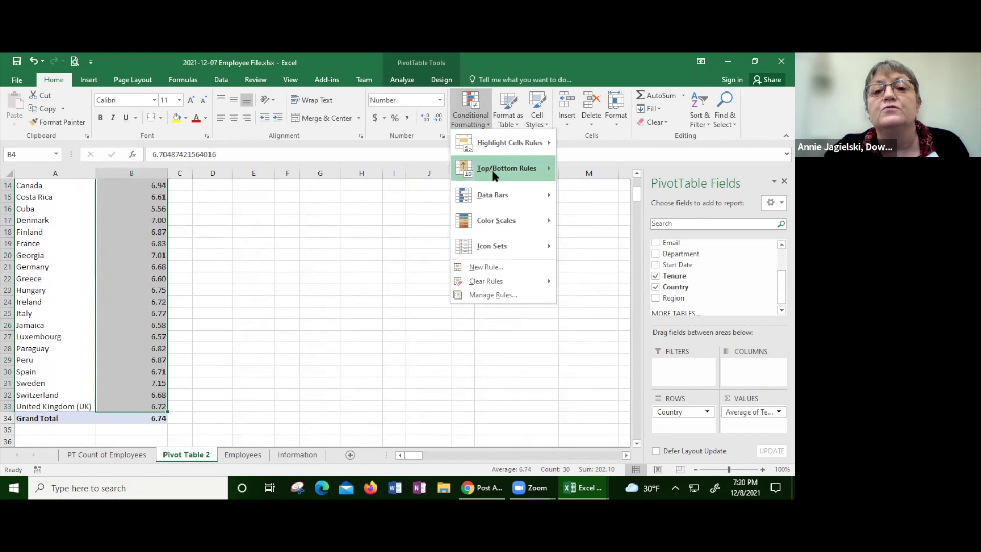
{"action": "mouse_move", "coordinate": [494, 175]}
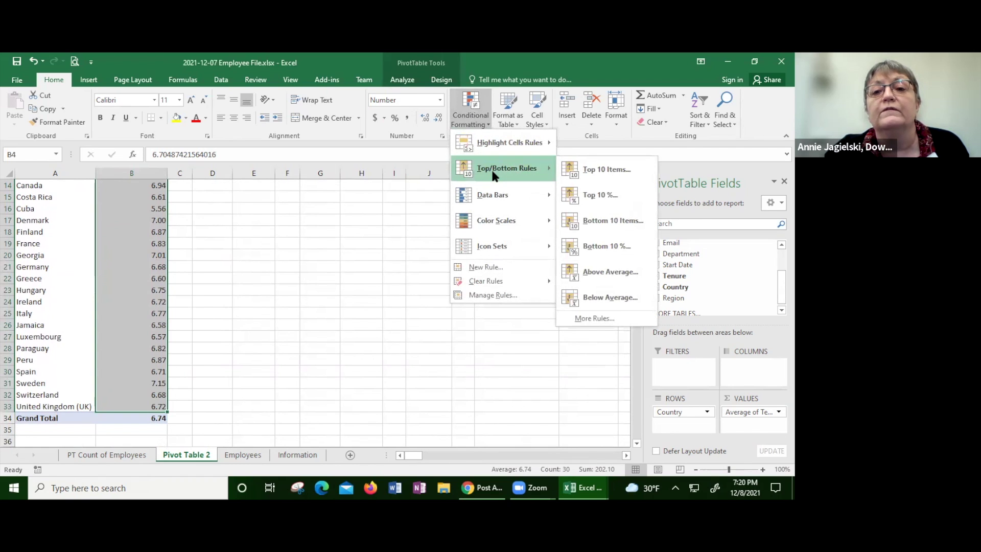
{"action": "left_click", "coordinate": [589, 213]}
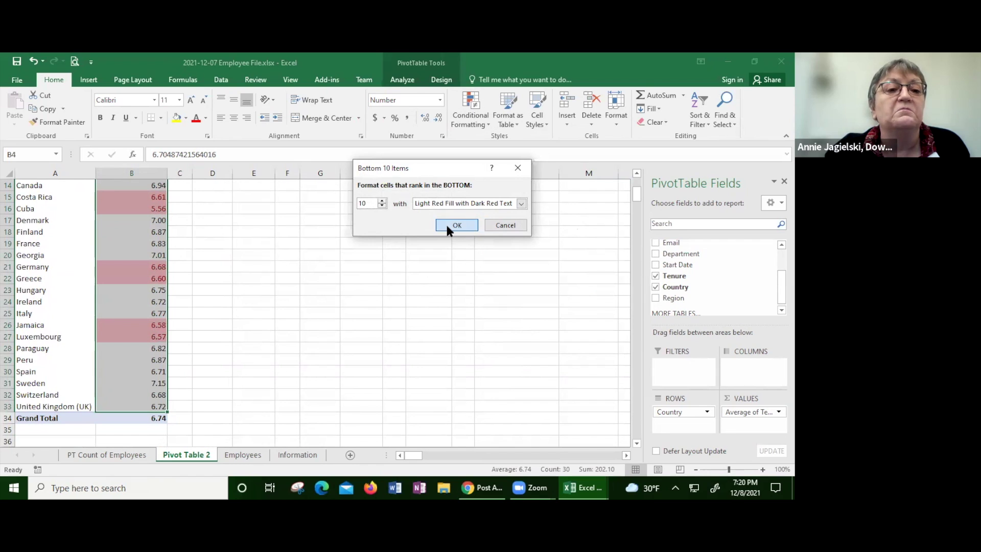
{"action": "left_click", "coordinate": [456, 225]}
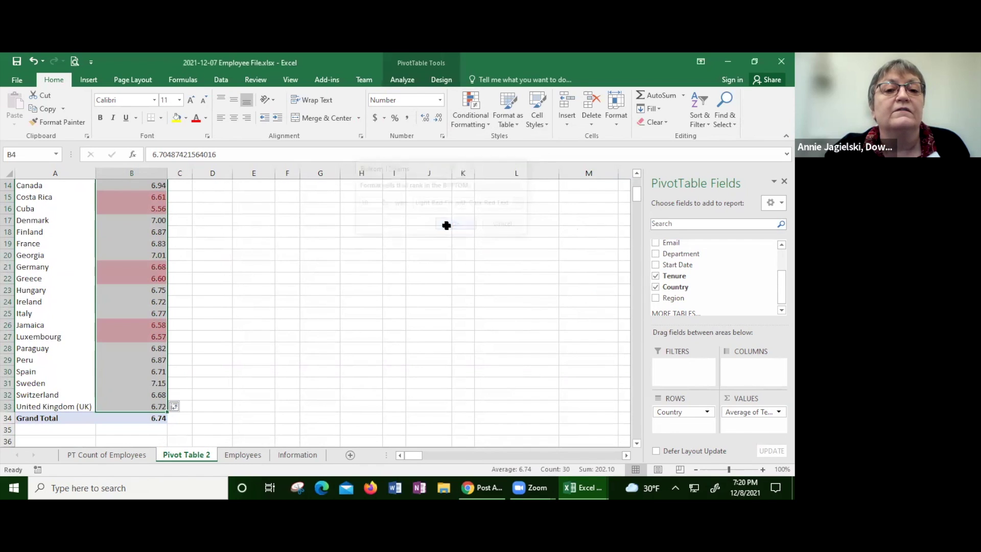
{"action": "left_click_drag", "start_coordinate": [632, 195], "coordinate": [634, 189]}
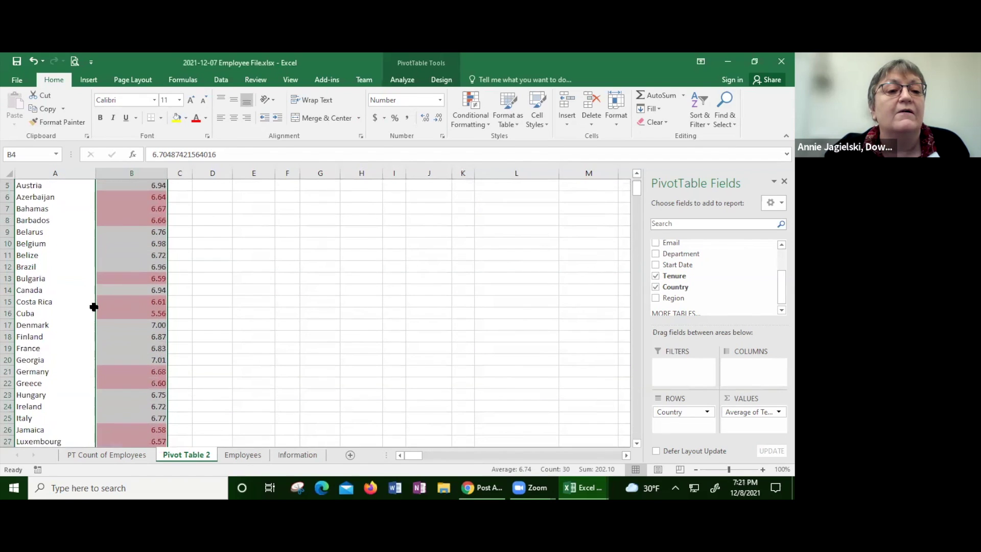
{"action": "left_click", "coordinate": [112, 314]}
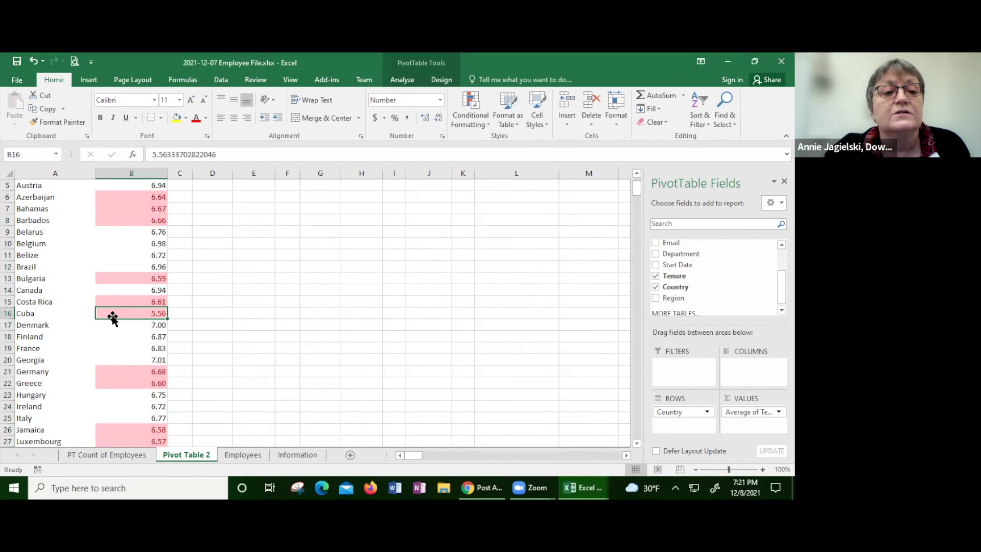
{"action": "mouse_move", "coordinate": [110, 313]}
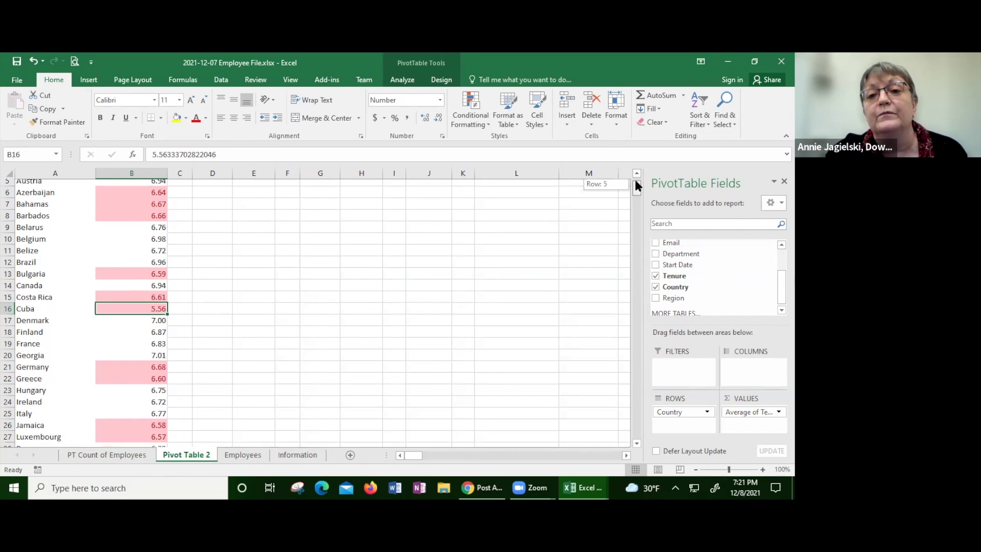
Step: Rename the Average of Tenure heading in B3 to 'Problem Areas' via Value Field Settings
{"action": "scroll", "coordinate": [636, 181], "scroll_direction": "up", "scroll_amount": 2}
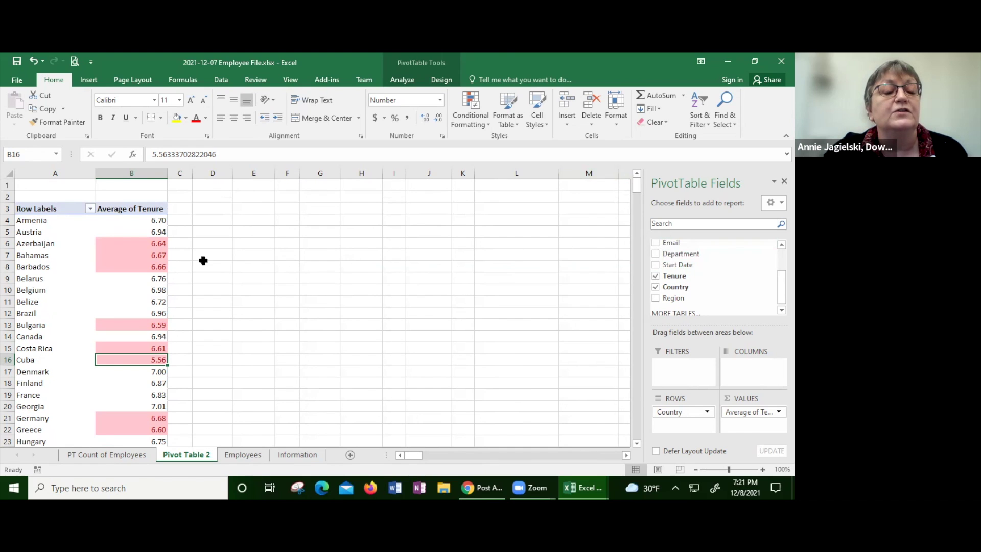
{"action": "left_click", "coordinate": [133, 208]}
{"action": "double_click", "coordinate": [133, 208]}
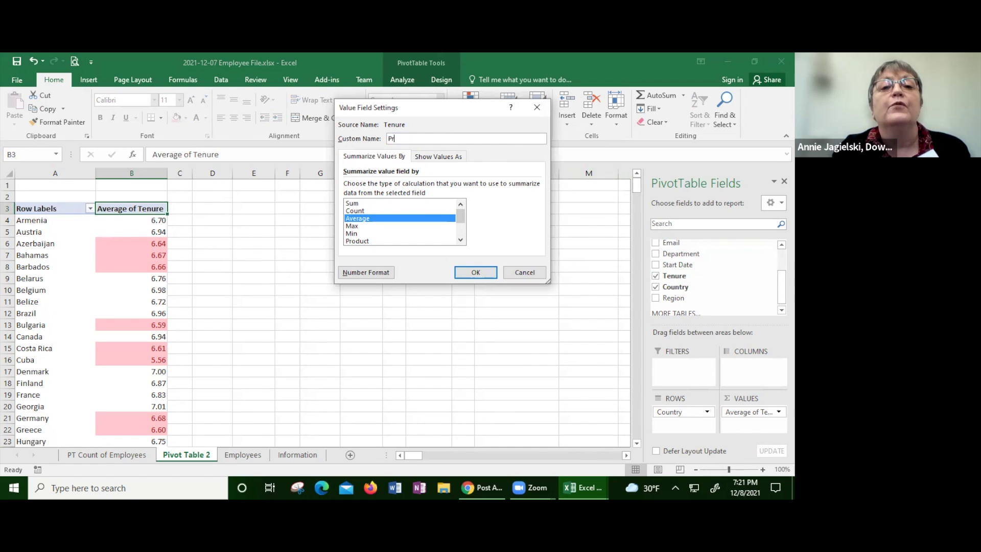
{"action": "type", "text": "em Areas"}
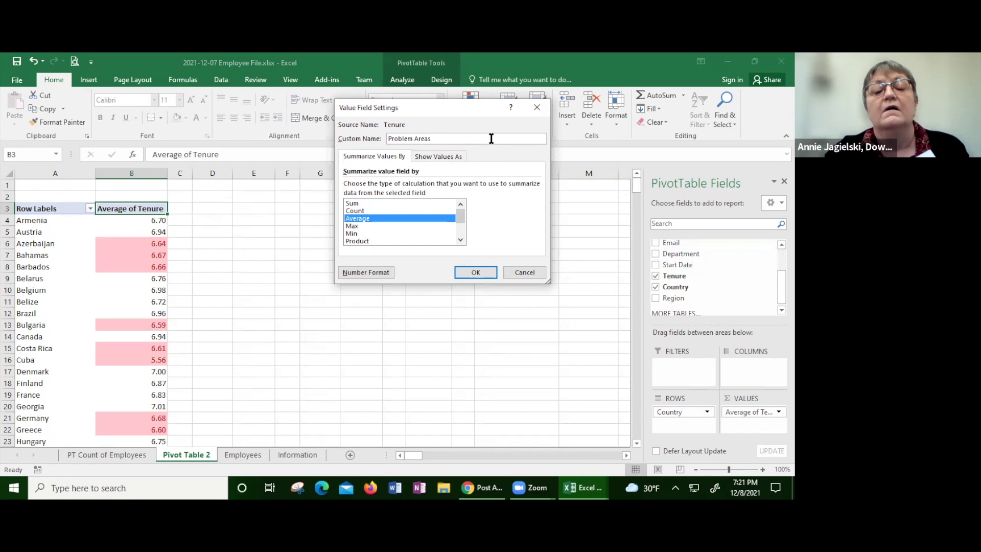
{"action": "left_click", "coordinate": [470, 272]}
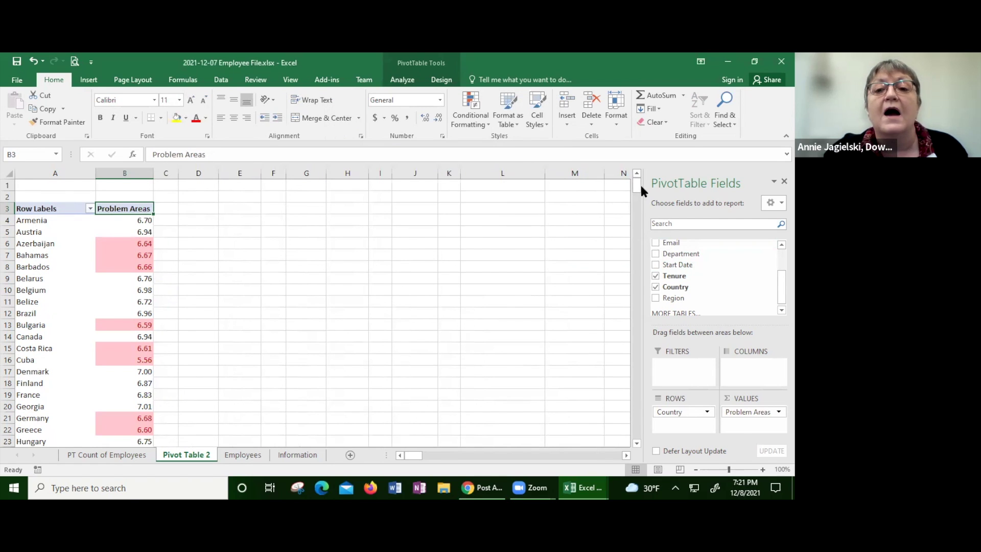
{"action": "mouse_move", "coordinate": [635, 182]}
{"action": "left_mouse_down"}
{"action": "mouse_move", "coordinate": [633, 192]}
{"action": "mouse_move", "coordinate": [629, 182]}
{"action": "left_mouse_up"}
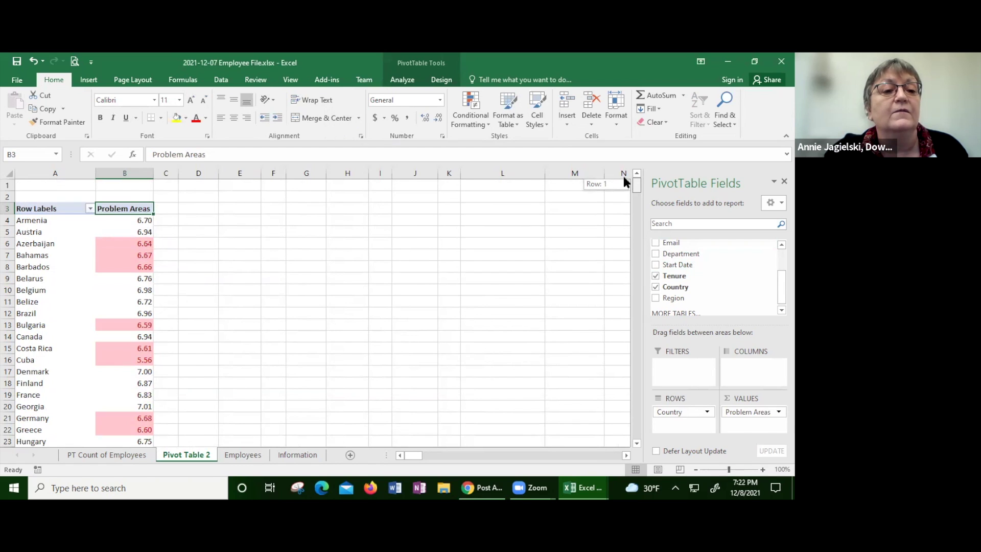
{"action": "mouse_move", "coordinate": [623, 177]}
{"action": "left_mouse_down"}
{"action": "mouse_move", "coordinate": [624, 195]}
{"action": "mouse_move", "coordinate": [621, 176]}
{"action": "left_mouse_up"}
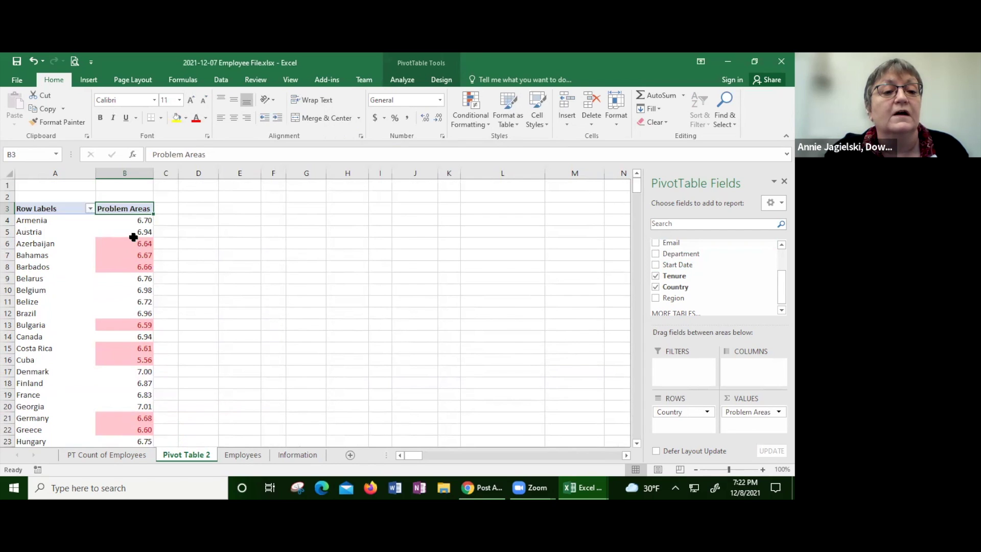
{"action": "mouse_move", "coordinate": [135, 363]}
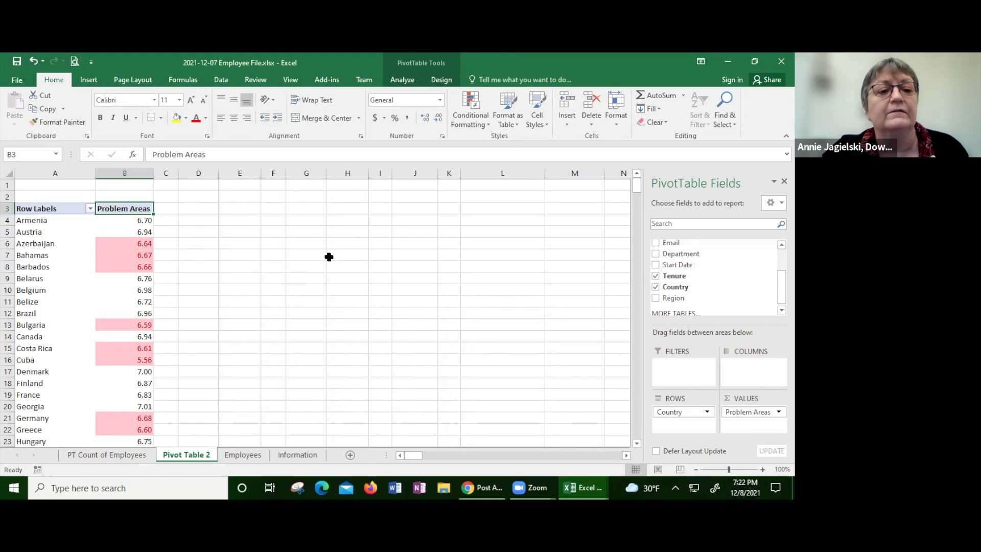
Step: Uncheck Tenure and Country so PivotTable8 holds no fields
{"action": "mouse_move", "coordinate": [656, 282]}
{"action": "left_mouse_down"}
{"action": "mouse_move", "coordinate": [569, 292]}
{"action": "mouse_move", "coordinate": [661, 295]}
{"action": "mouse_move", "coordinate": [673, 280]}
{"action": "left_mouse_up"}
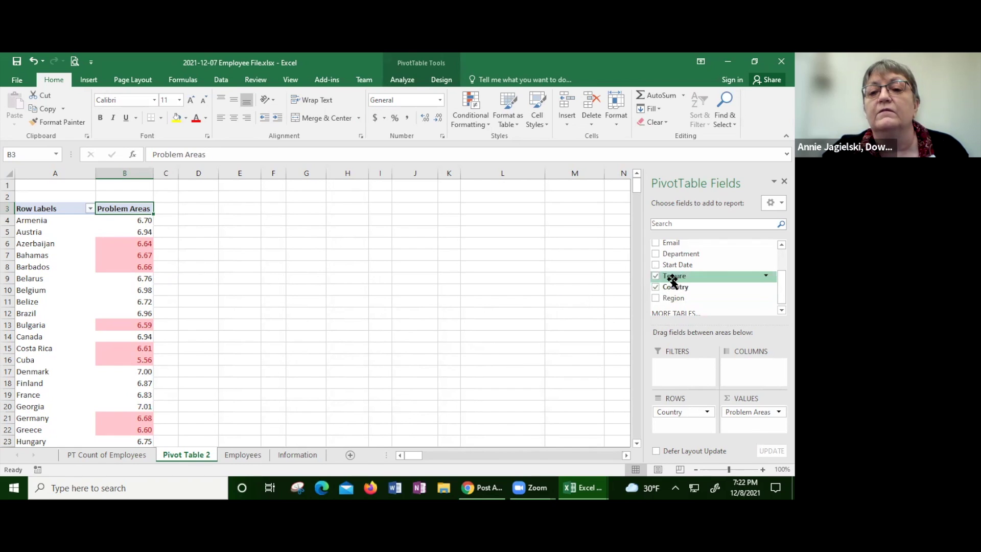
{"action": "left_click", "coordinate": [655, 277]}
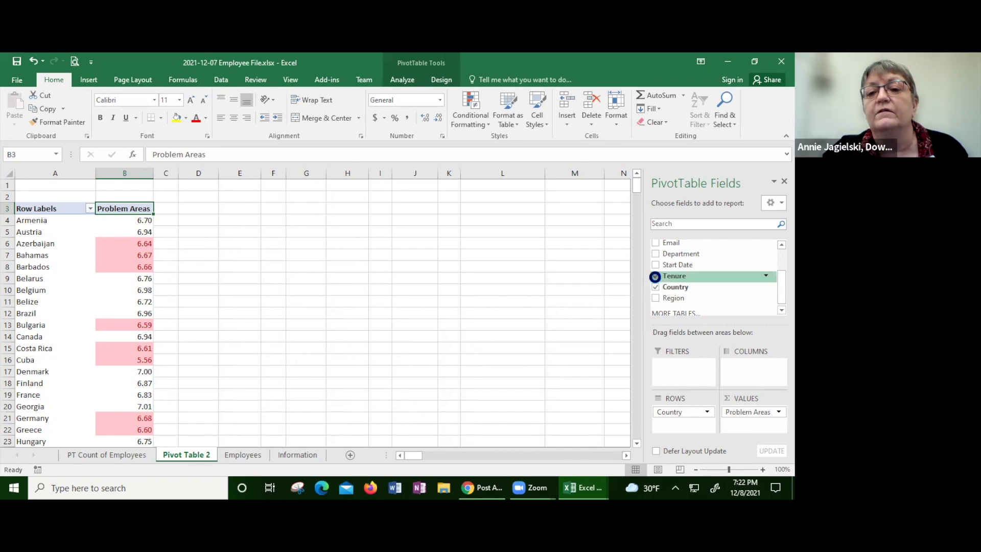
{"action": "left_click", "coordinate": [655, 287]}
{"action": "left_click", "coordinate": [88, 299]}
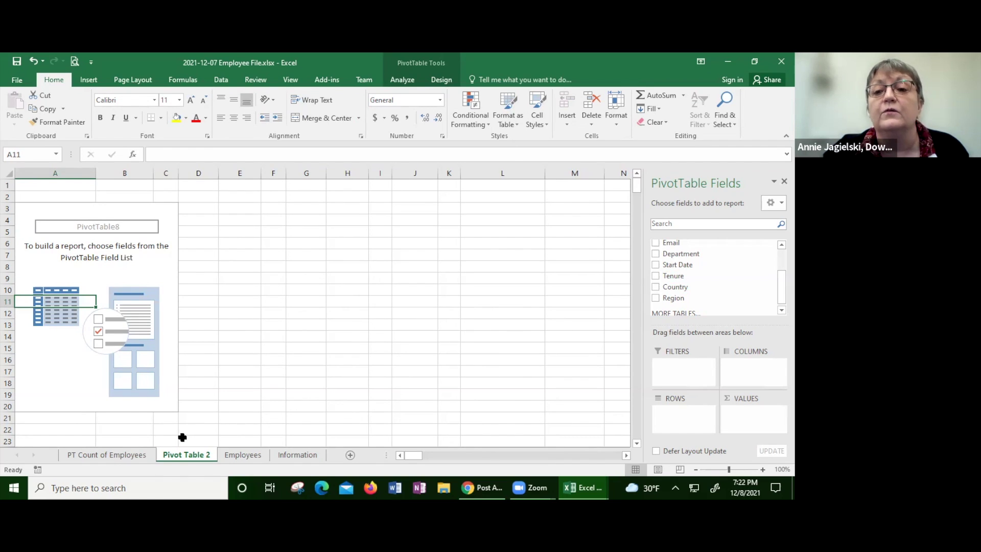
{"action": "left_click_drag", "start_coordinate": [782, 286], "coordinate": [782, 264]}
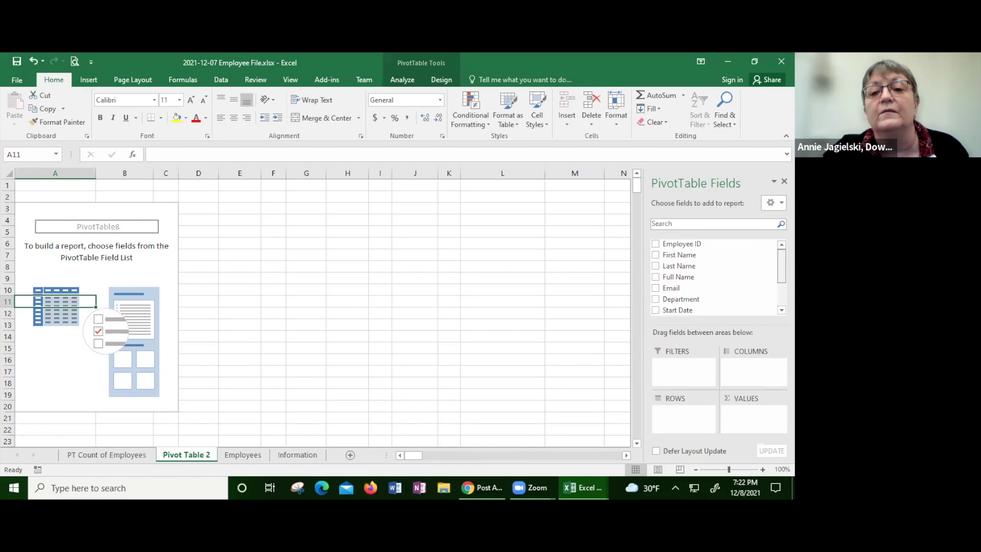
{"action": "scroll", "coordinate": [716, 276], "scroll_direction": "down", "scroll_amount": 3}
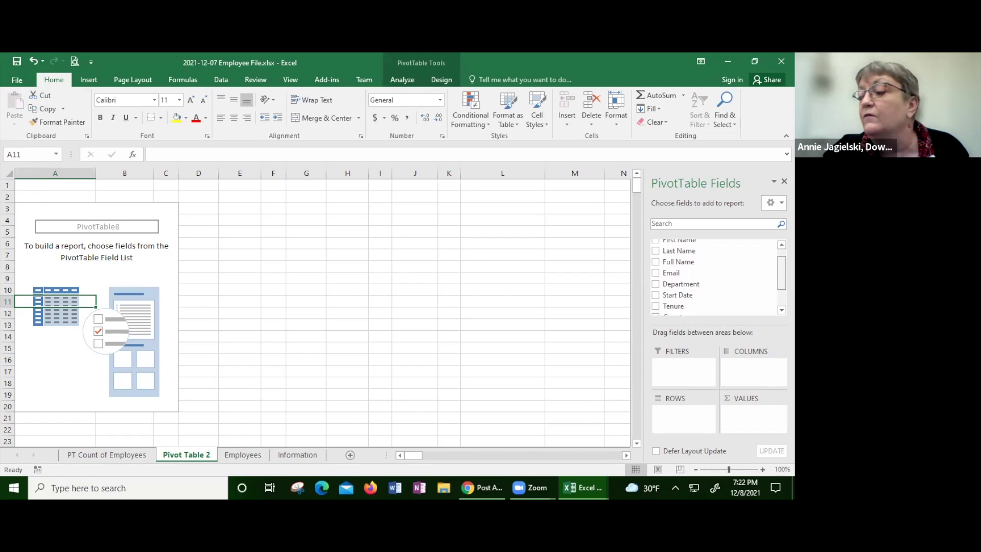
{"action": "scroll", "coordinate": [715, 276], "scroll_direction": "down", "scroll_amount": 1}
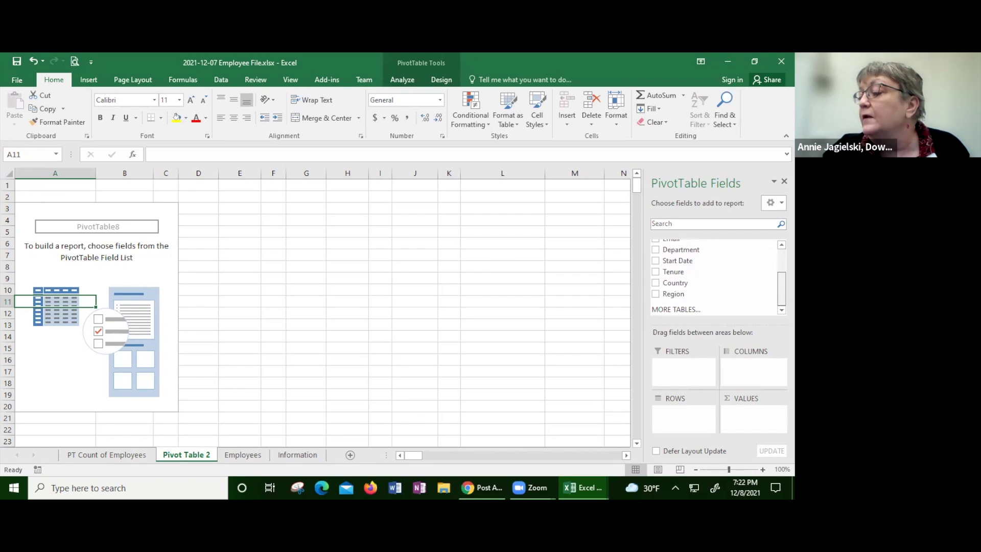
{"action": "scroll", "coordinate": [770, 274], "scroll_direction": "up", "scroll_amount": 5}
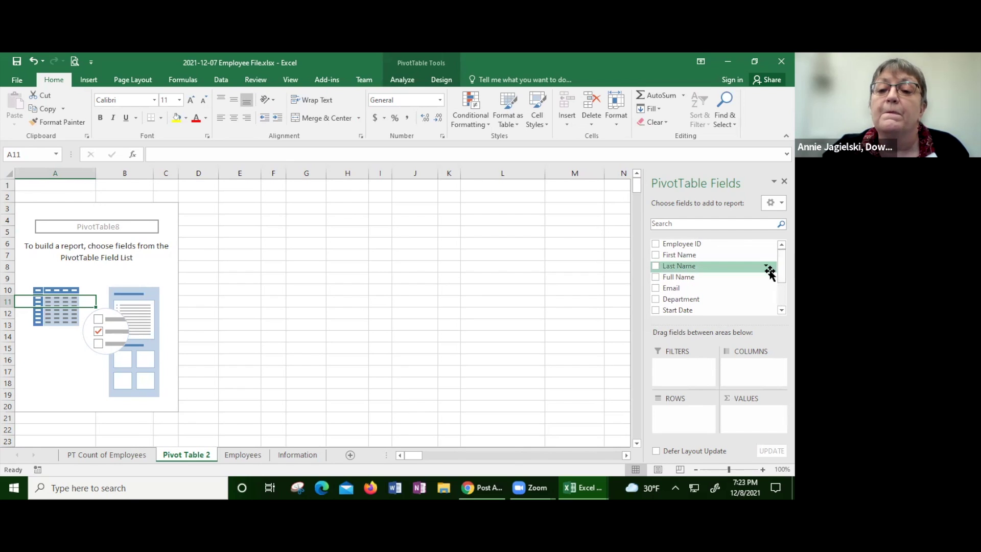
{"action": "scroll", "coordinate": [772, 276], "scroll_direction": "down", "scroll_amount": 4}
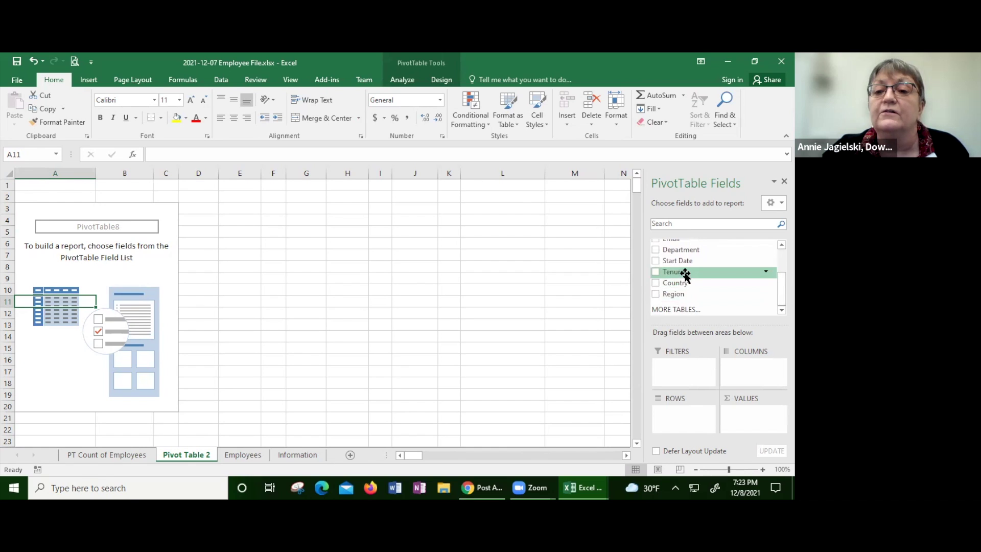
Step: Add Tenure summarized as Average and put Department in the Rows area
{"action": "left_click", "coordinate": [656, 272]}
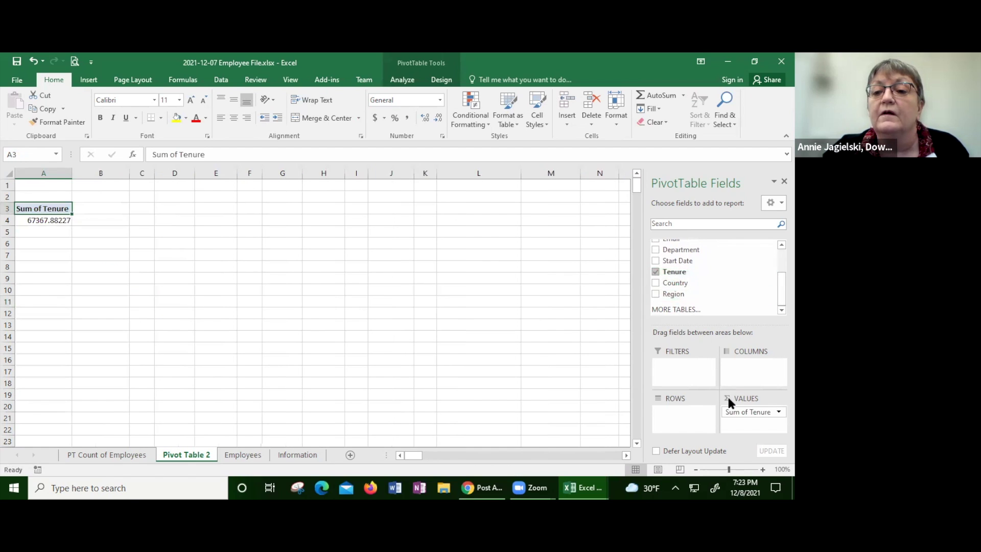
{"action": "left_click", "coordinate": [771, 412]}
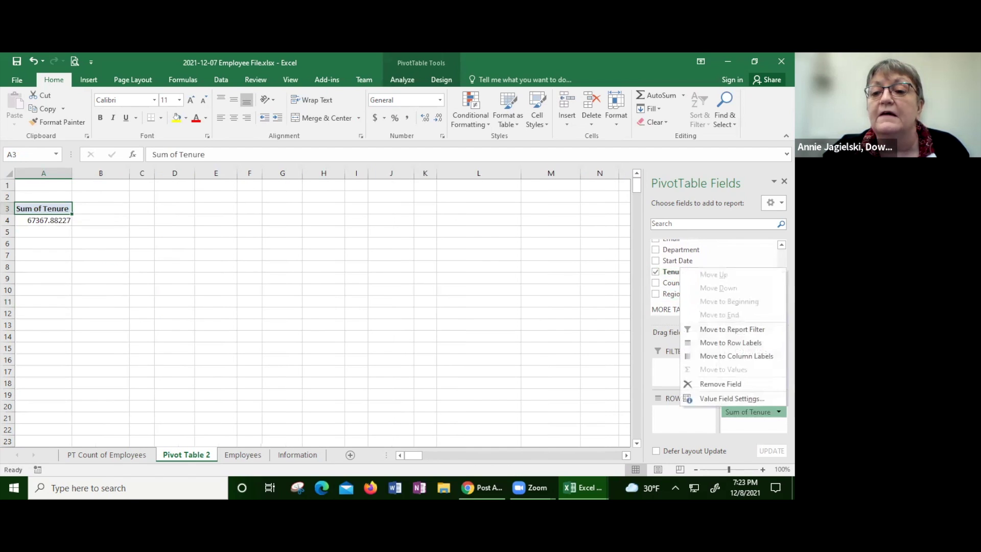
{"action": "left_click", "coordinate": [749, 398]}
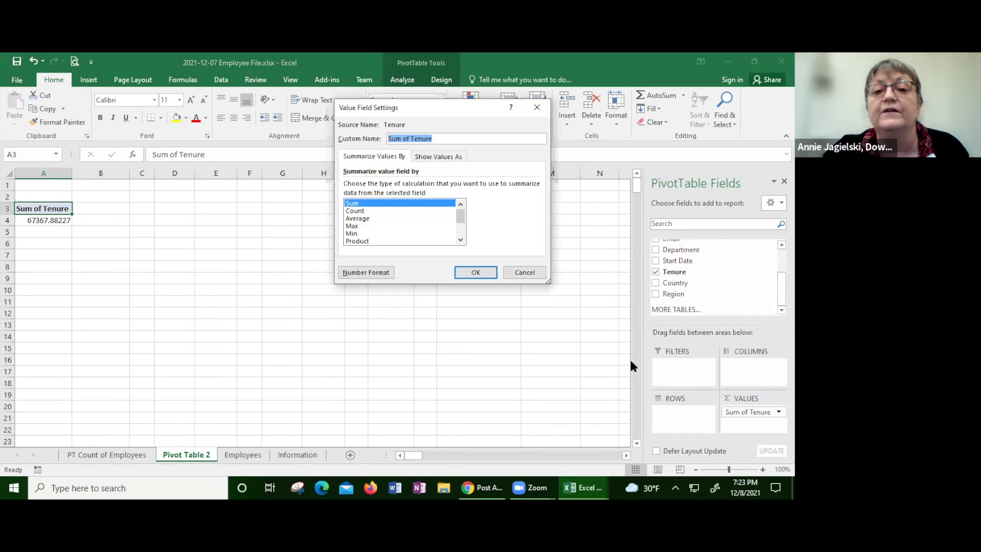
{"action": "left_click", "coordinate": [358, 219]}
{"action": "left_click", "coordinate": [470, 272]}
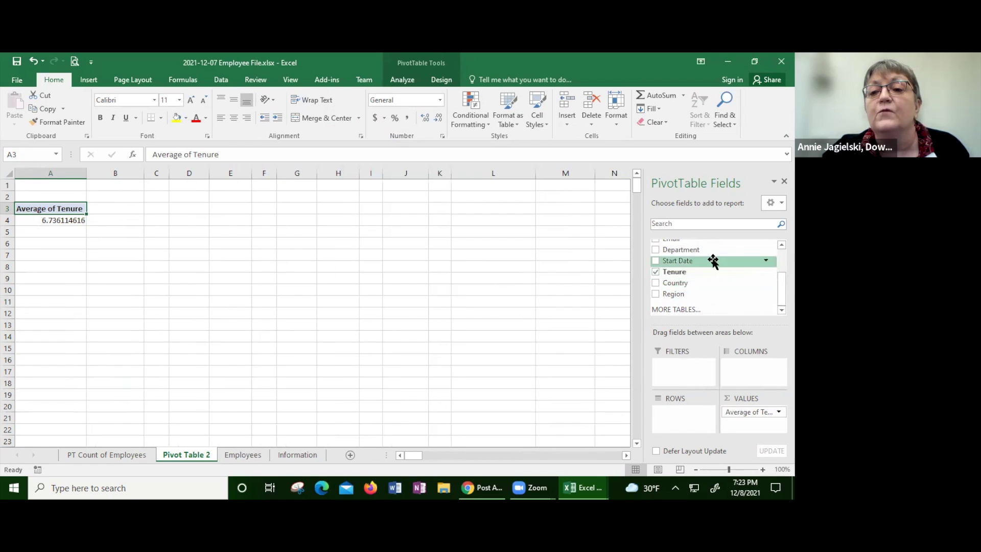
{"action": "left_click_drag", "start_coordinate": [706, 250], "coordinate": [674, 415]}
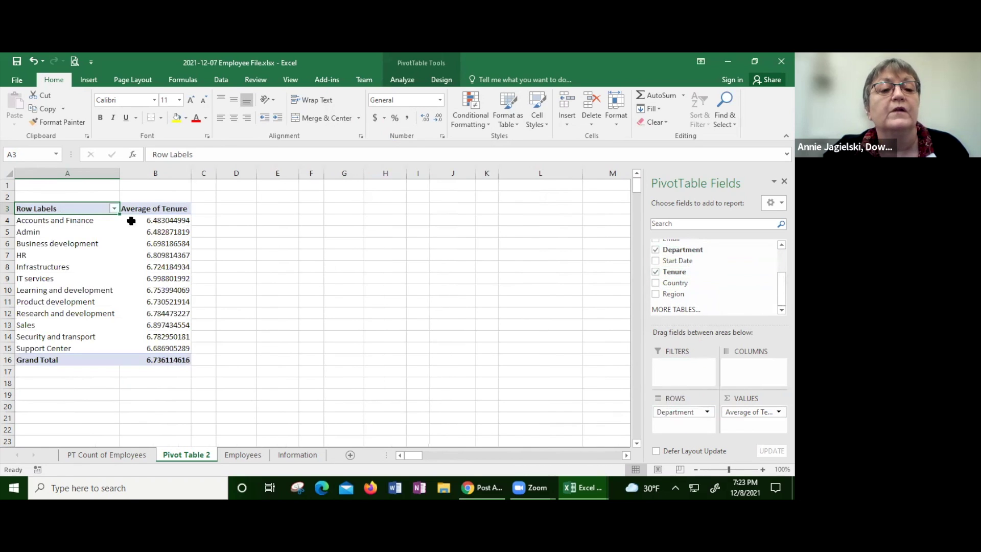
Step: Format the Average of Tenure values as Number with 2 decimal places
{"action": "left_click", "coordinate": [159, 234]}
{"action": "right_click", "coordinate": [159, 234]}
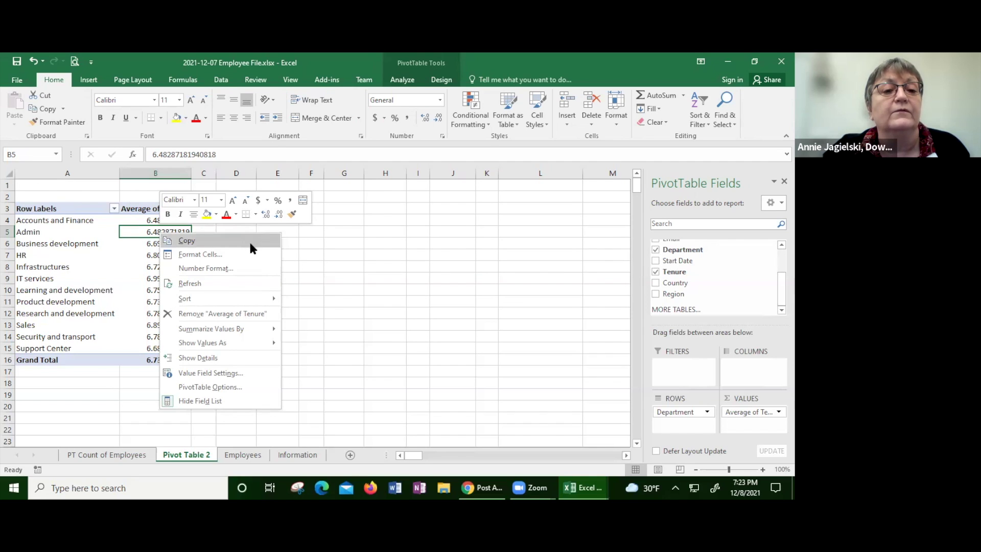
{"action": "left_click", "coordinate": [184, 269]}
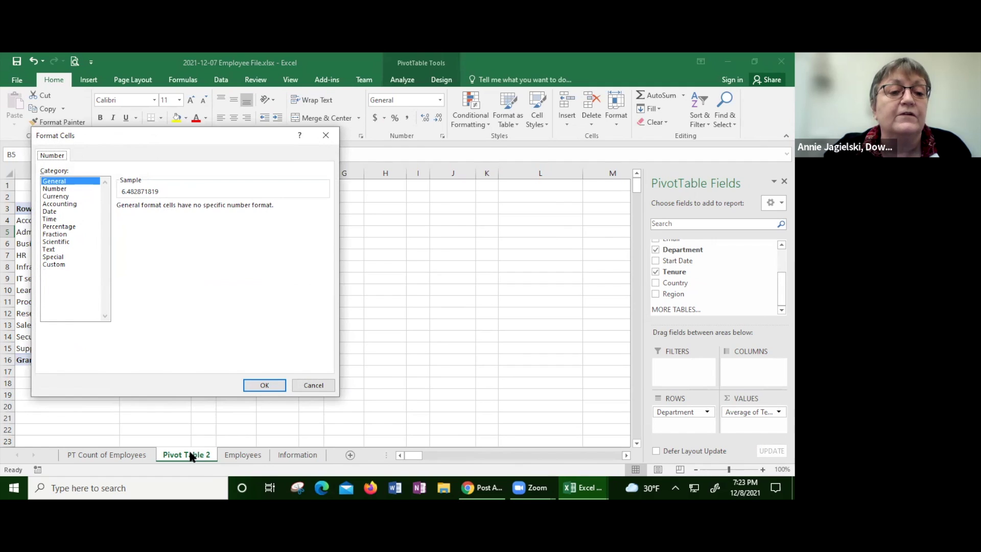
{"action": "left_click", "coordinate": [72, 189]}
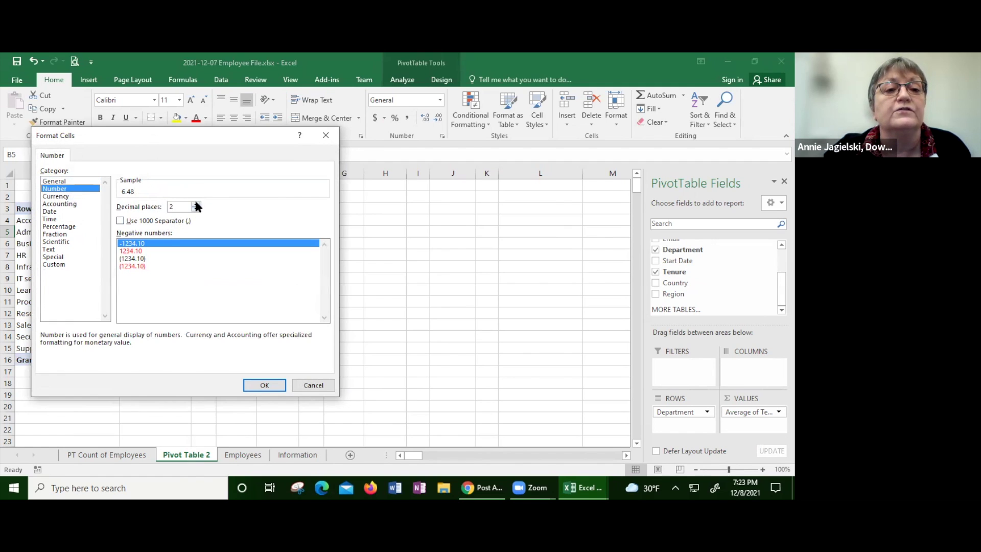
{"action": "left_click", "coordinate": [263, 386]}
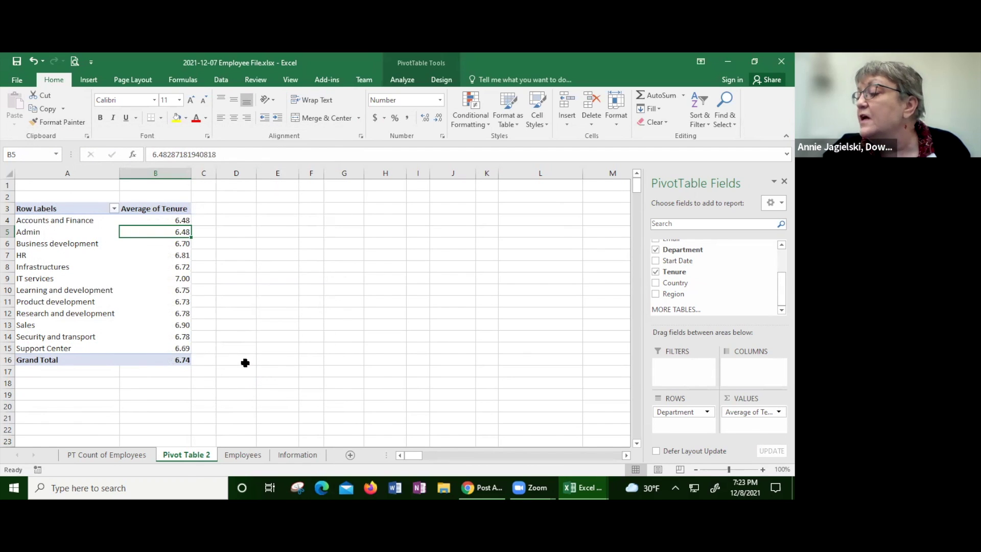
{"action": "left_click_drag", "start_coordinate": [63, 314], "coordinate": [63, 360]}
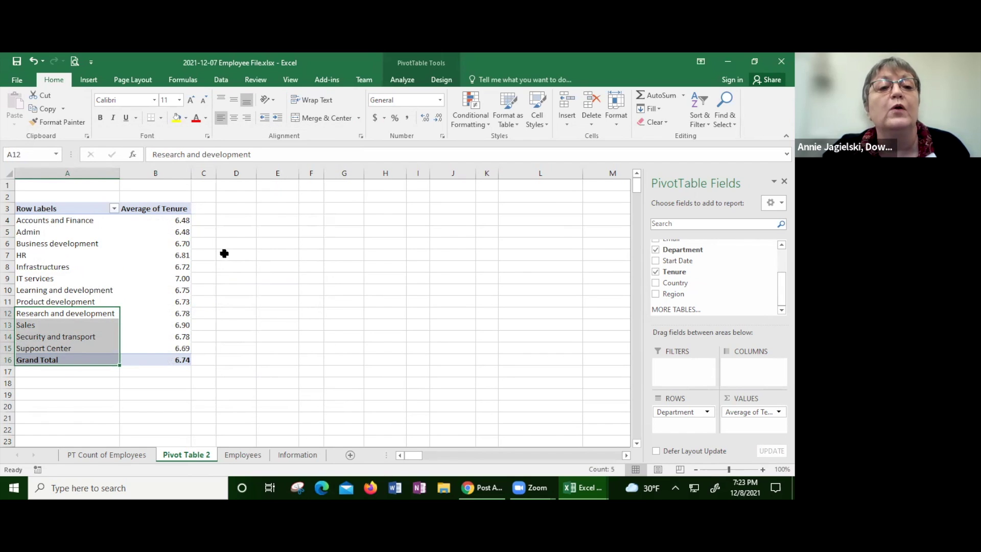
Step: Add Employee ID to the Values area as Count of Employee ID per department
{"action": "scroll", "coordinate": [715, 276], "scroll_direction": "up", "scroll_amount": 2}
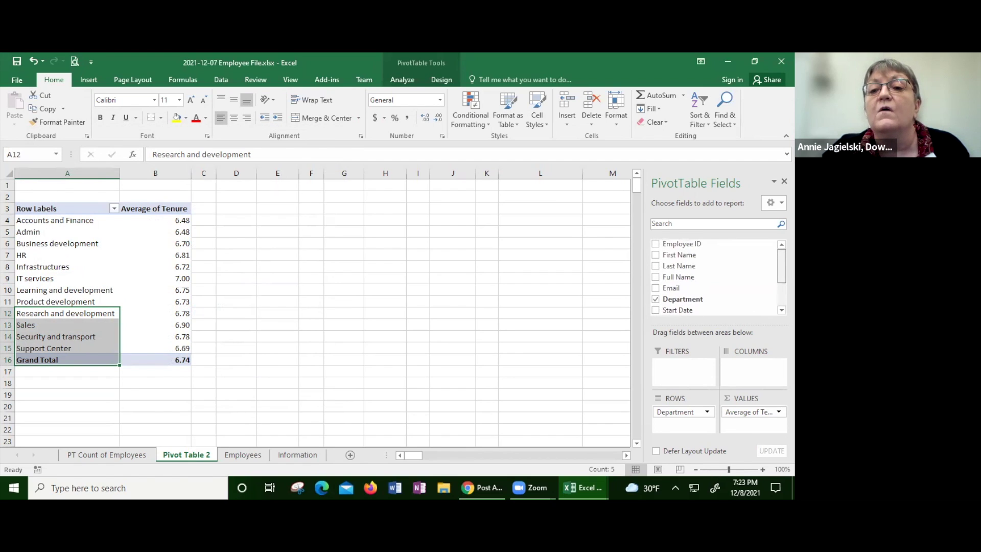
{"action": "left_click", "coordinate": [656, 244]}
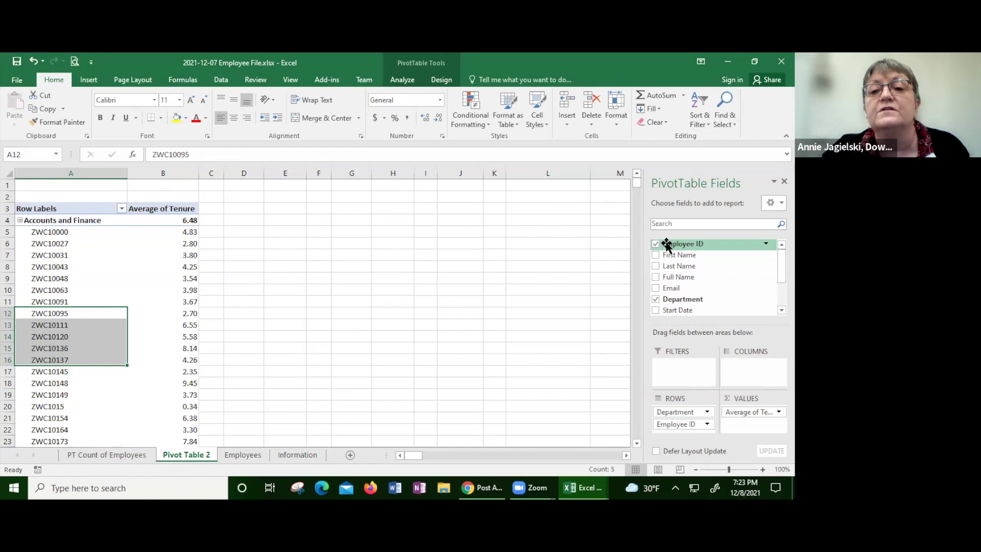
{"action": "left_click_drag", "start_coordinate": [667, 246], "coordinate": [694, 260]}
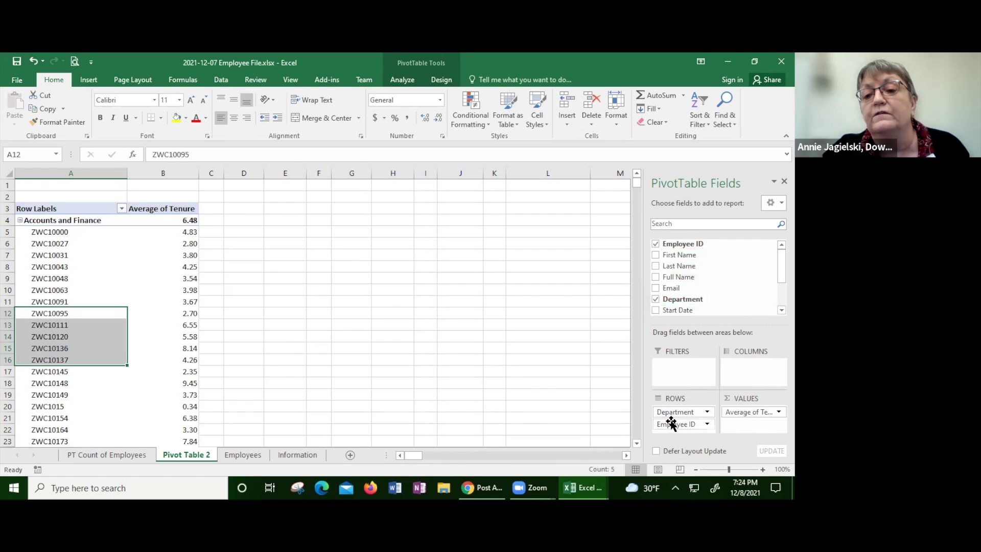
{"action": "left_click_drag", "start_coordinate": [671, 423], "coordinate": [744, 426]}
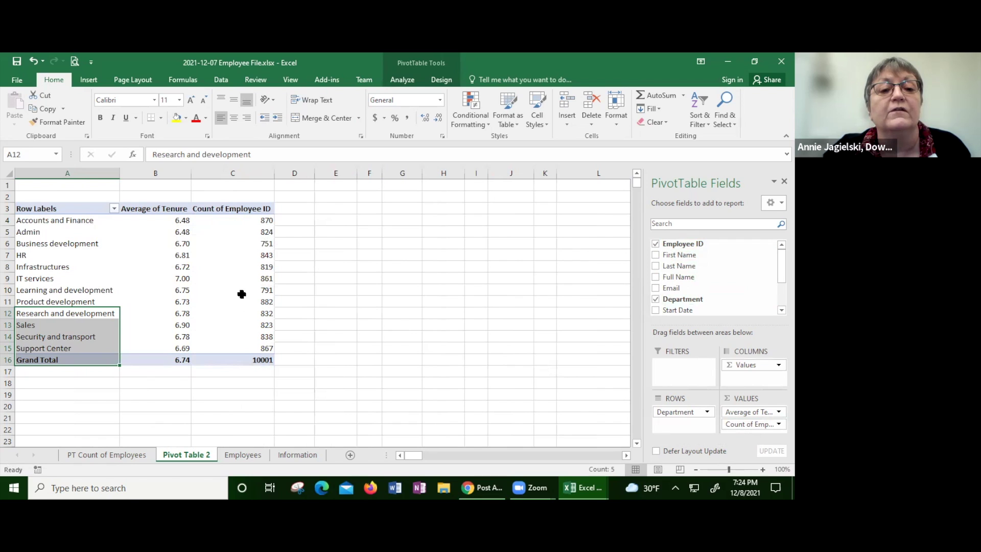
Step: Give the employee counts the Number format with a 1000 separator
{"action": "right_click", "coordinate": [240, 263]}
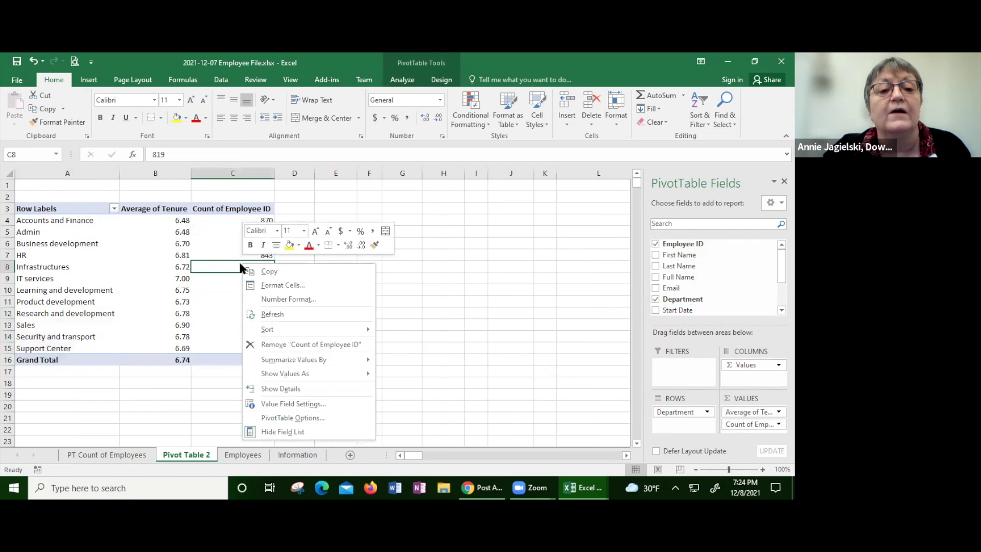
{"action": "left_click", "coordinate": [286, 300]}
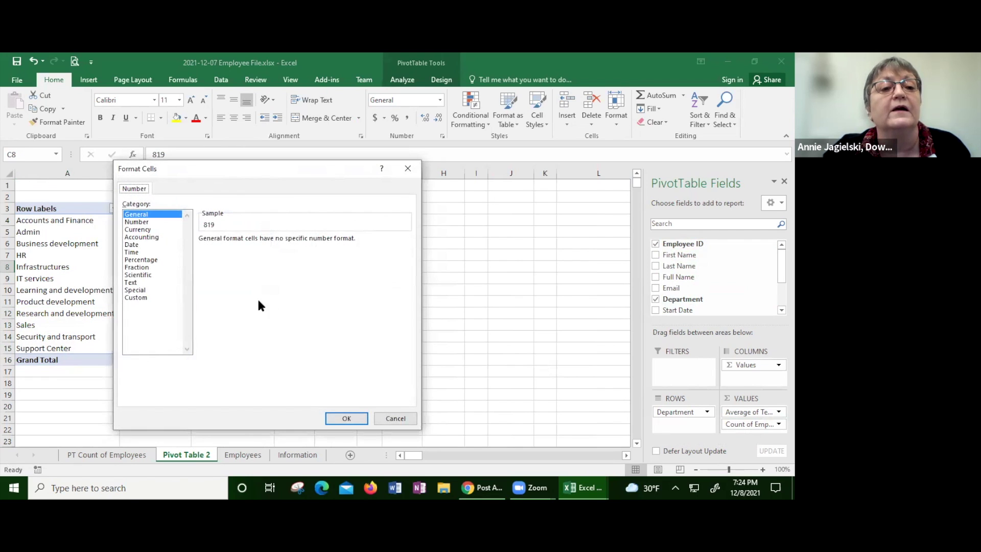
{"action": "left_click", "coordinate": [135, 223]}
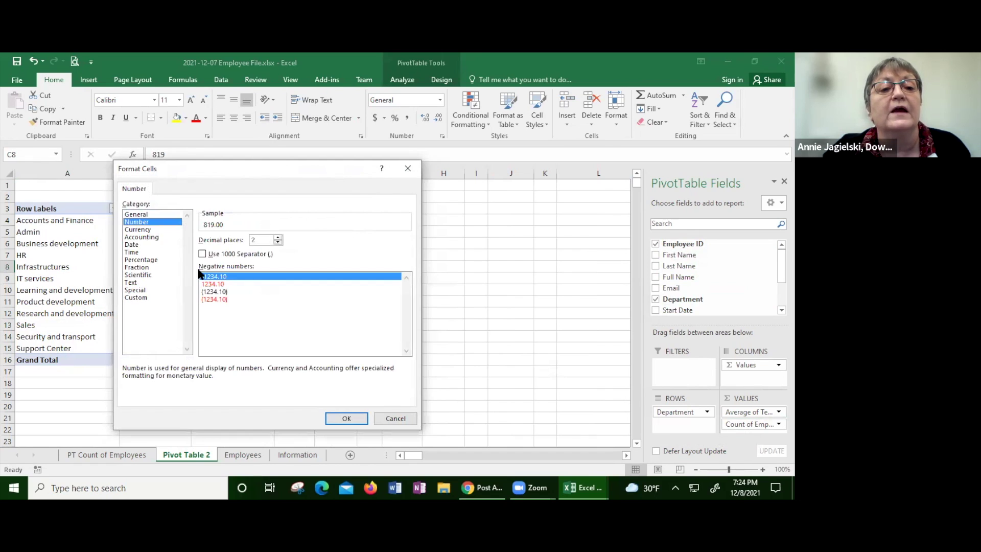
{"action": "left_click", "coordinate": [203, 254]}
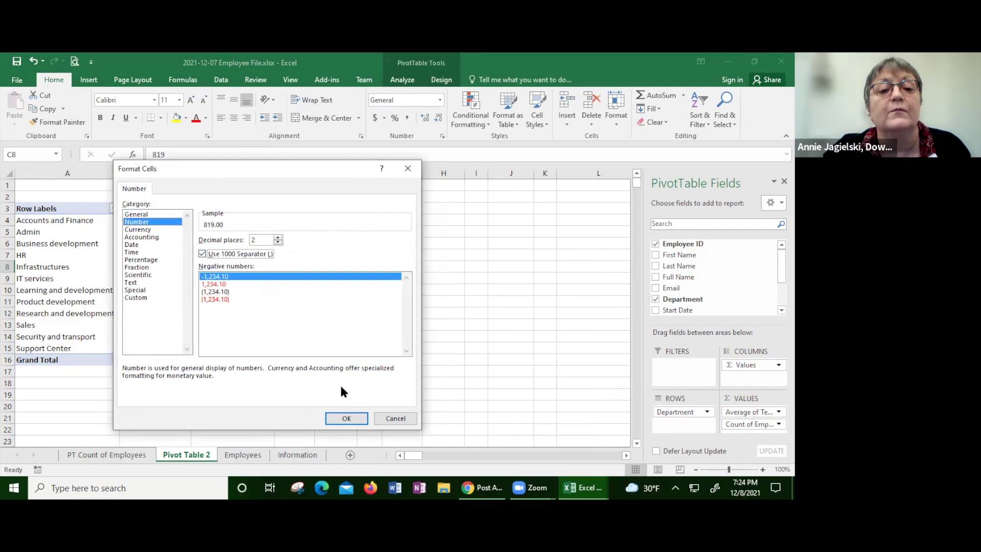
{"action": "left_click", "coordinate": [340, 414]}
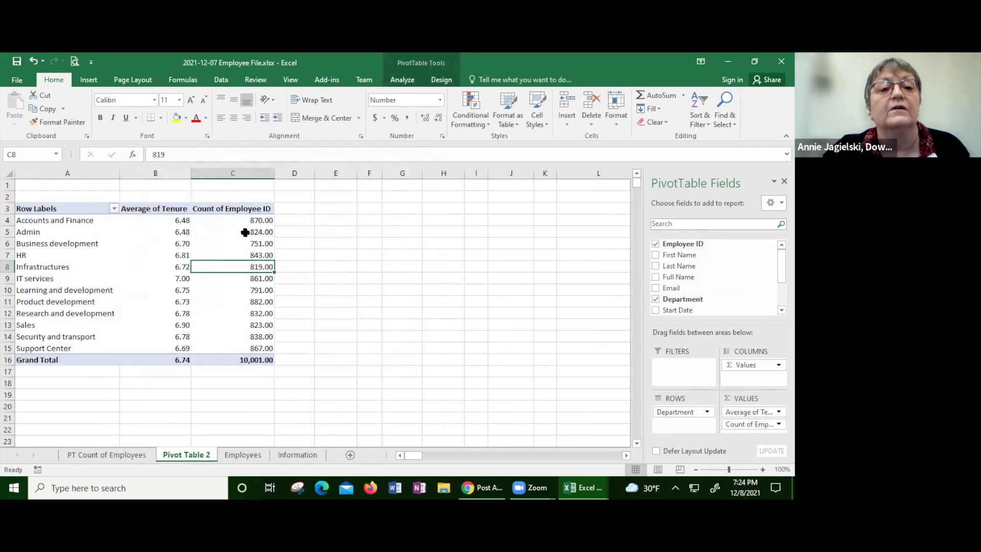
Step: Set the counts to 0 decimal places, then go to the Employees sheet
{"action": "right_click", "coordinate": [238, 266]}
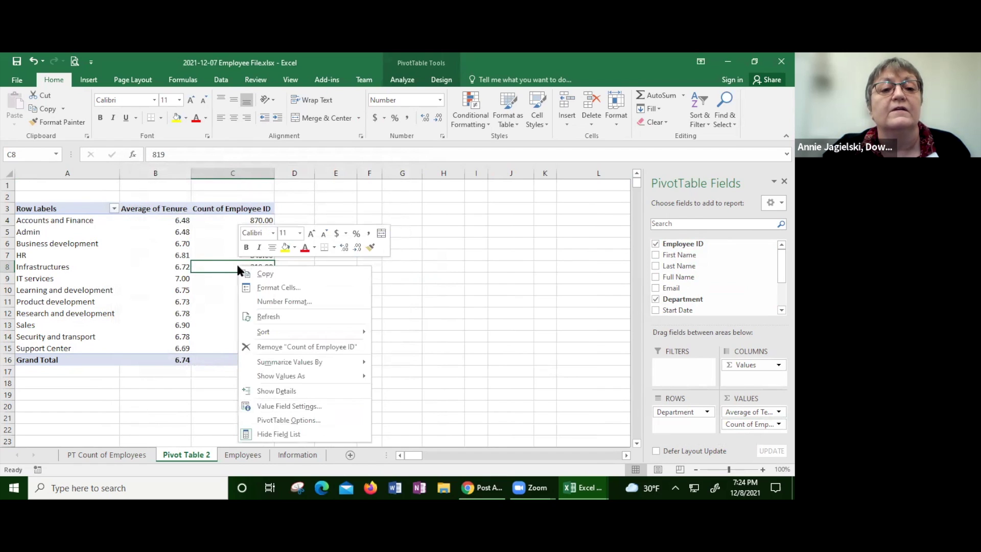
{"action": "left_click", "coordinate": [266, 302]}
{"action": "left_click", "coordinate": [277, 246]}
{"action": "left_click", "coordinate": [277, 246]}
{"action": "left_click", "coordinate": [331, 424]}
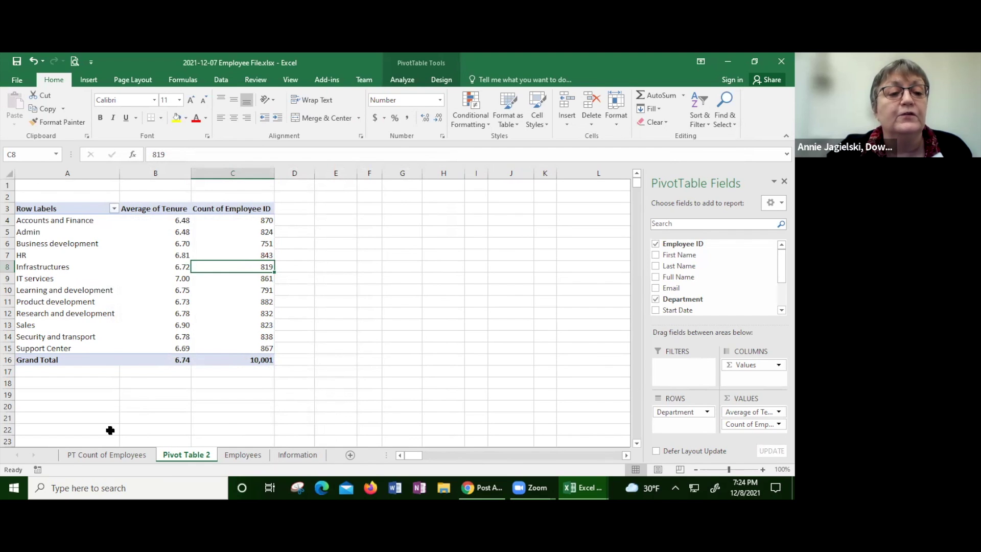
{"action": "left_click", "coordinate": [246, 455]}
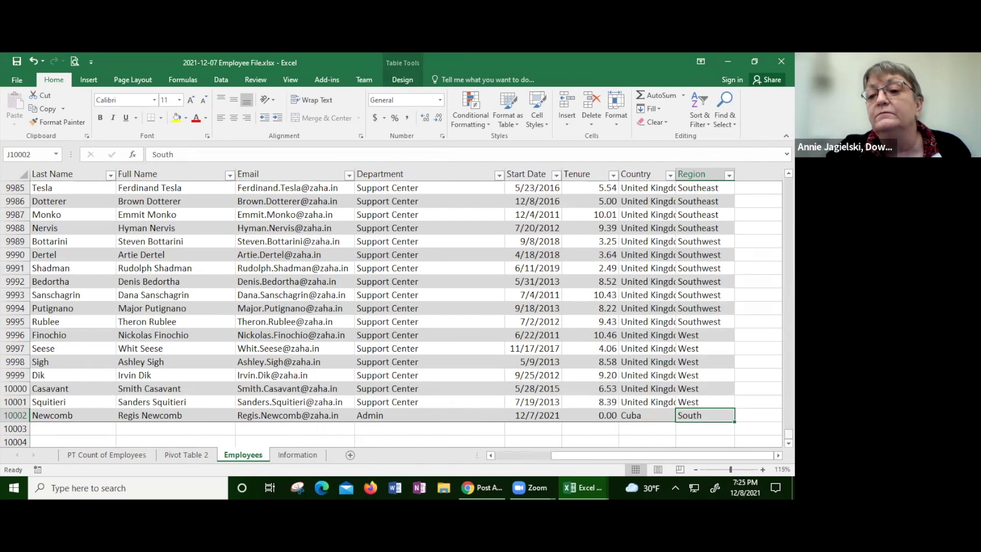
{"action": "left_click_drag", "start_coordinate": [789, 434], "coordinate": [789, 182]}
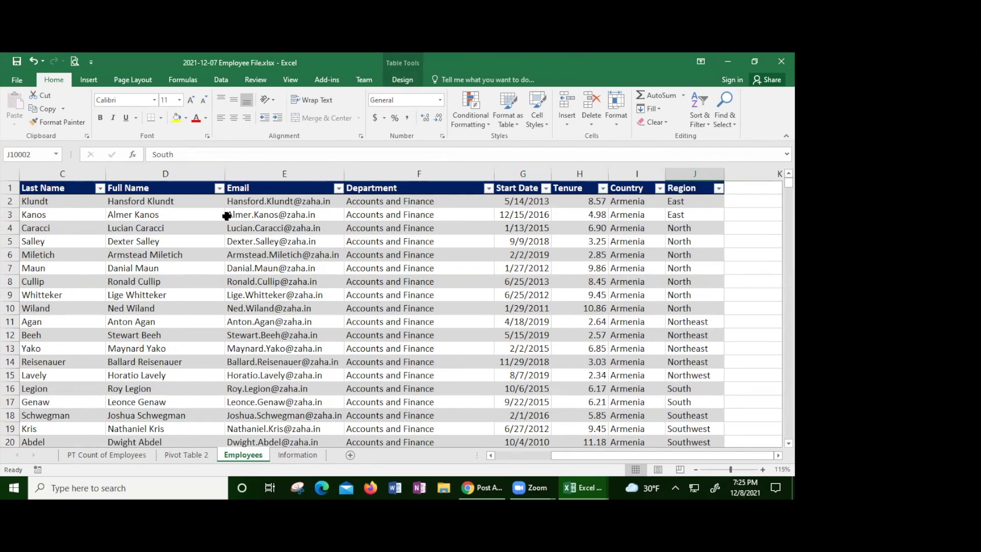
{"action": "left_click", "coordinate": [78, 190]}
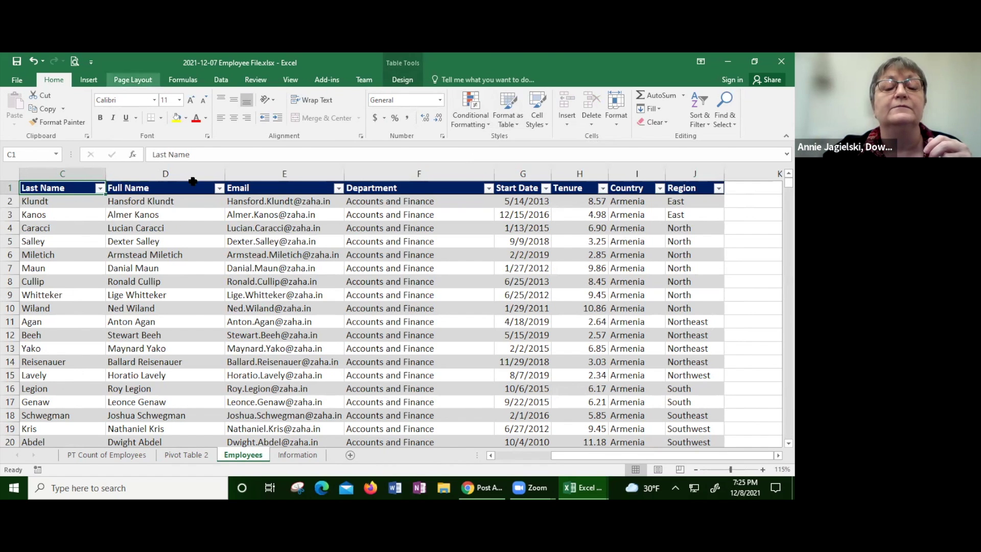
{"action": "left_click", "coordinate": [202, 454]}
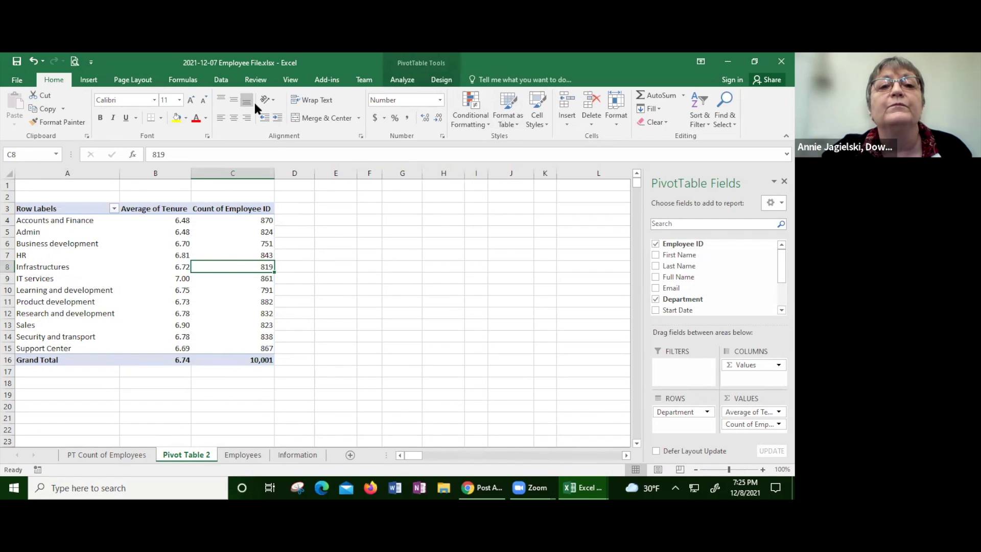
Step: With a pivot cell selected, open Change Data Source from the PivotTable Analyze tab
{"action": "left_click", "coordinate": [254, 232]}
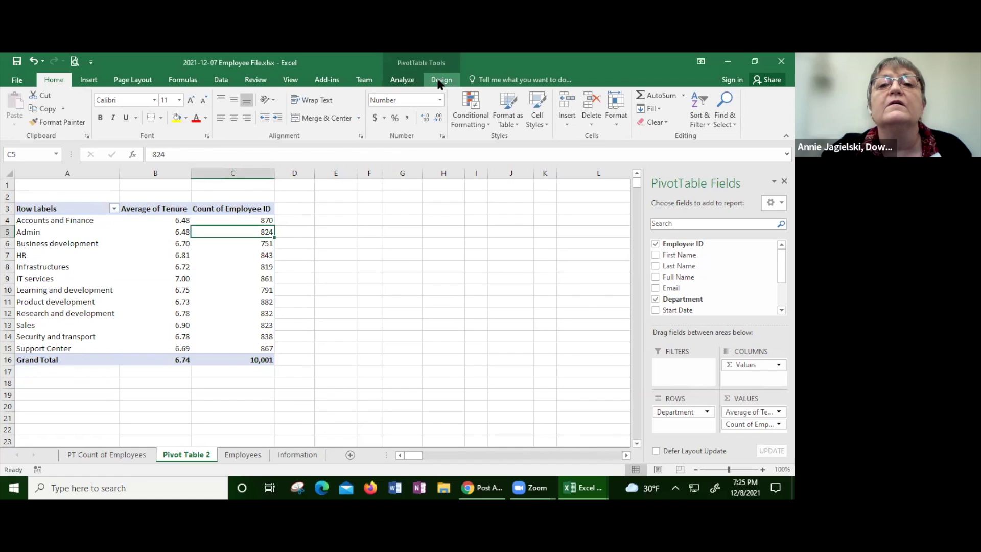
{"action": "left_click", "coordinate": [404, 81]}
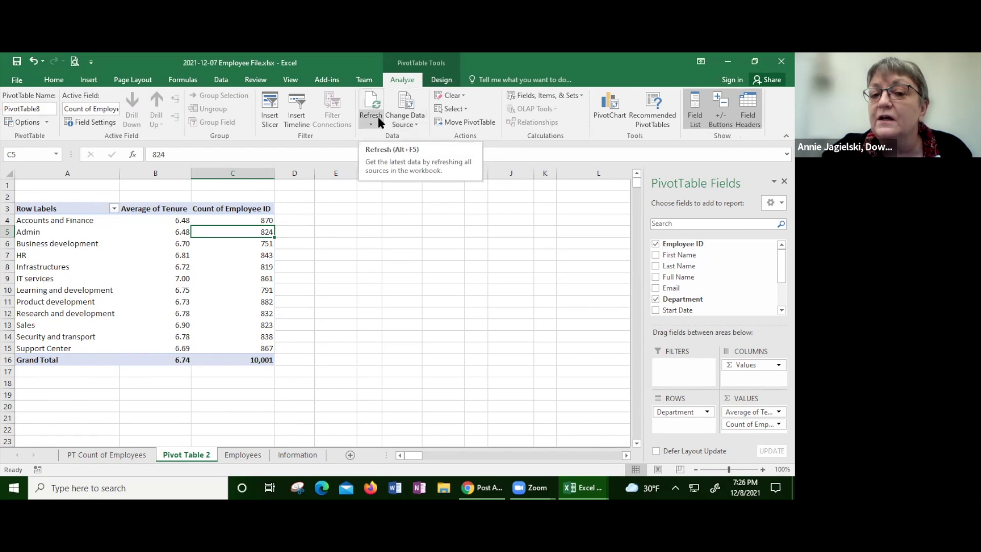
{"action": "left_click", "coordinate": [406, 123]}
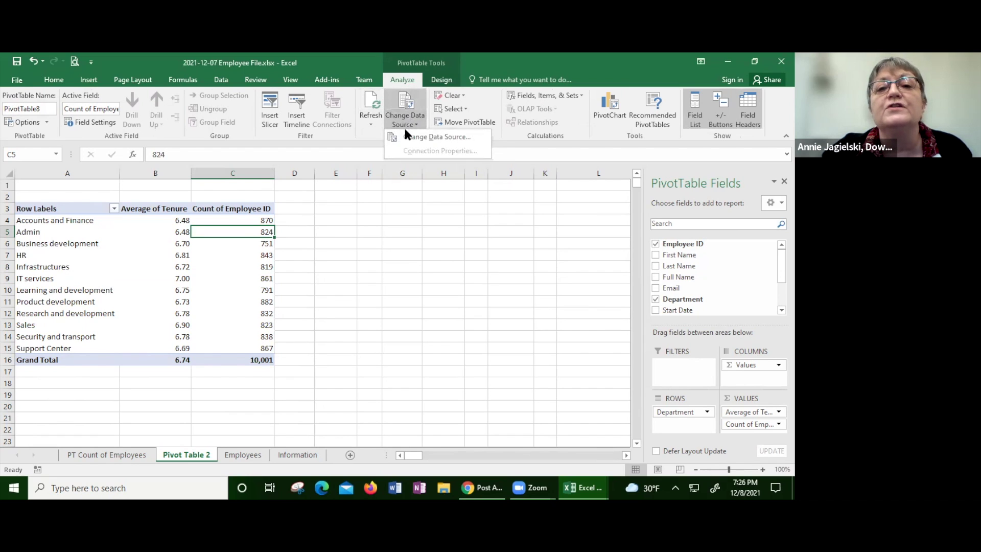
{"action": "left_click", "coordinate": [406, 136]}
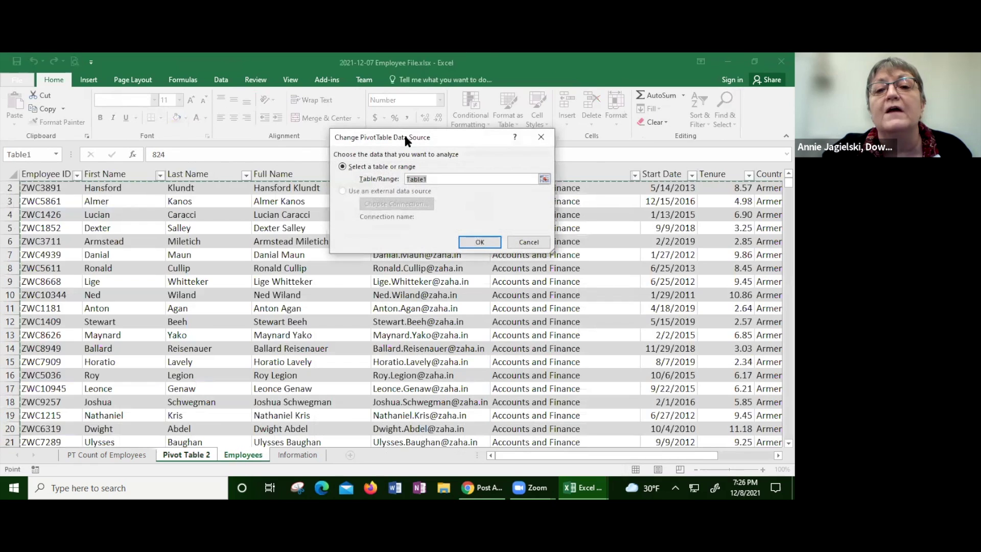
Step: Confirm the source is Table1 and close the data source dialog unchanged
{"action": "left_click", "coordinate": [541, 137]}
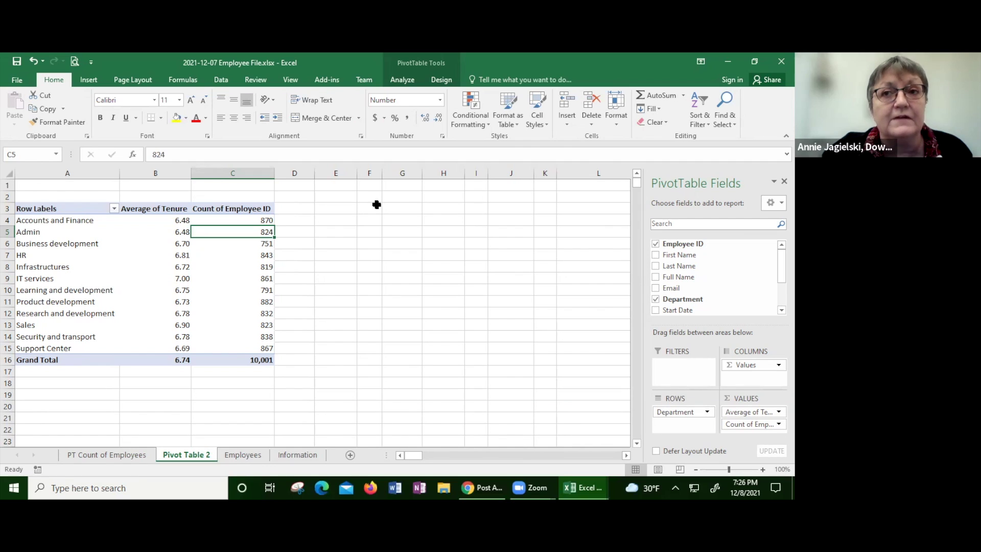
{"action": "left_click_drag", "start_coordinate": [369, 232], "coordinate": [475, 439]}
{"action": "left_click_drag", "start_coordinate": [495, 485], "coordinate": [523, 426]}
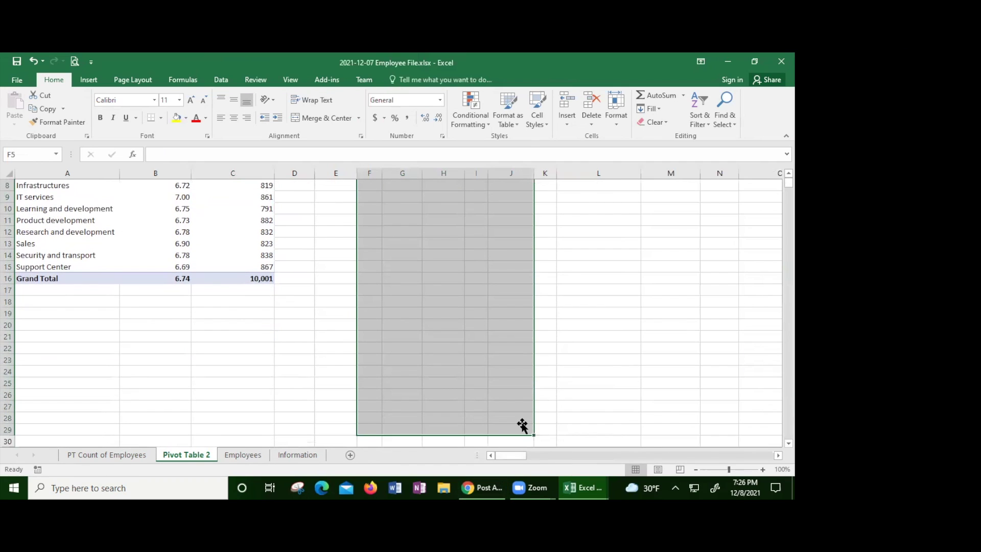
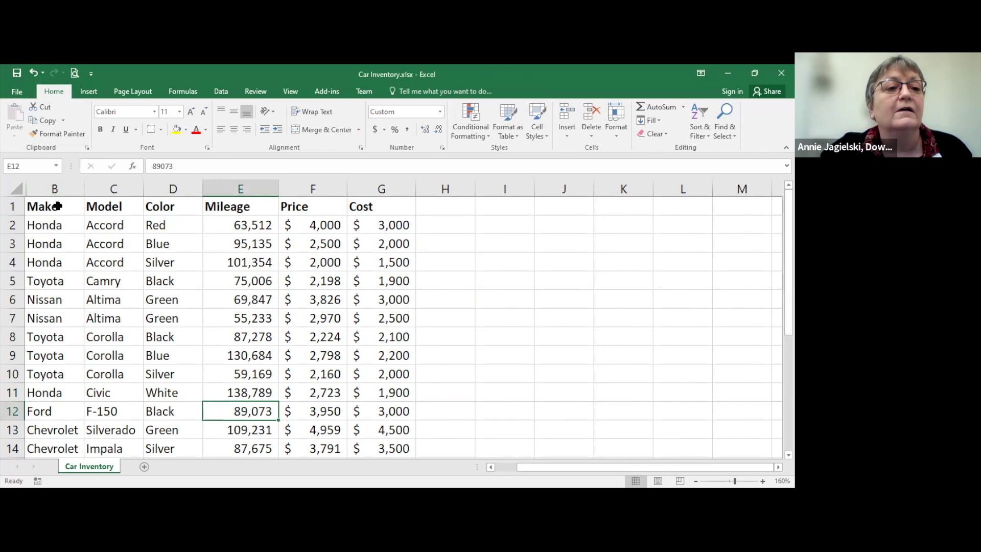
Step: Select the Make heading in B1 on the Home ribbon so the car data can be formatted as a table
{"action": "left_click", "coordinate": [62, 203]}
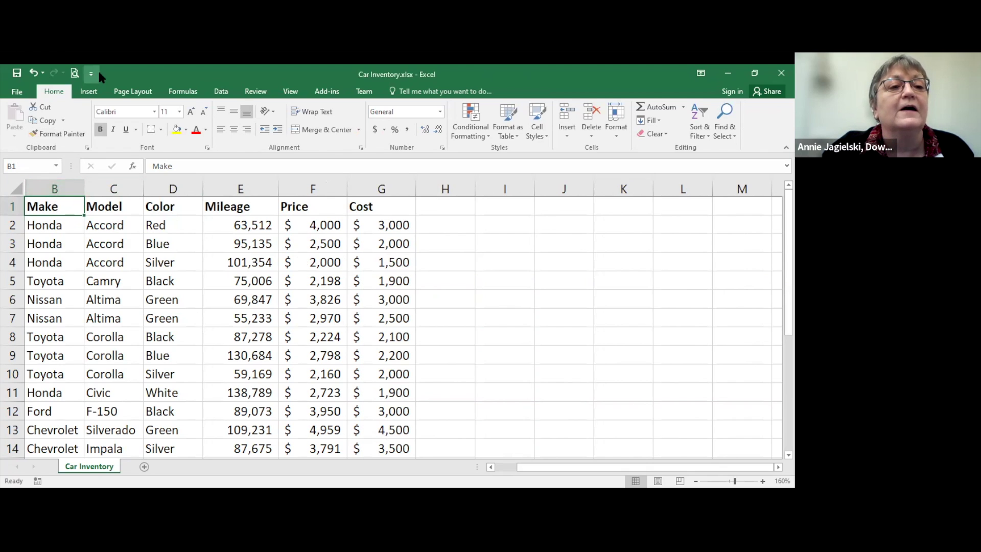
{"action": "left_click", "coordinate": [90, 91]}
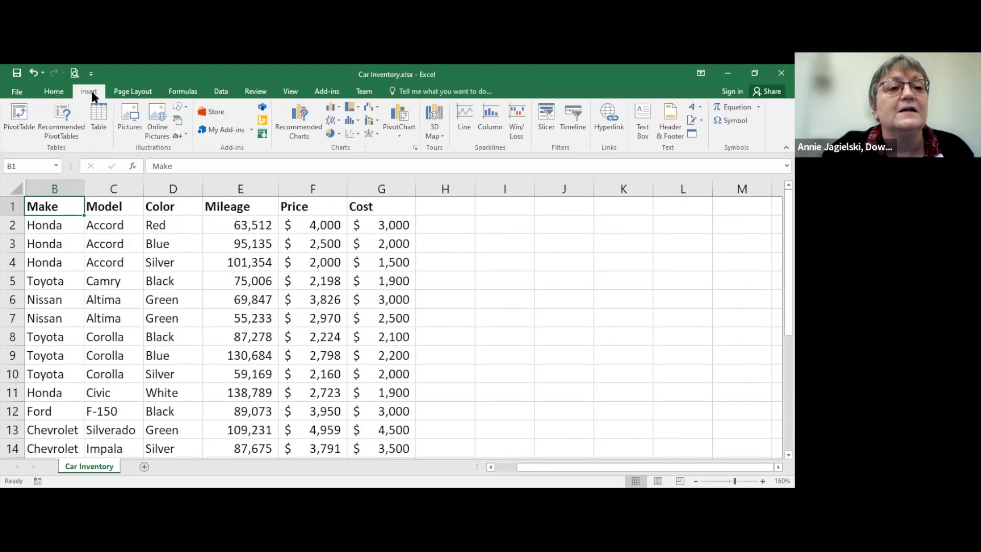
{"action": "left_click", "coordinate": [53, 92]}
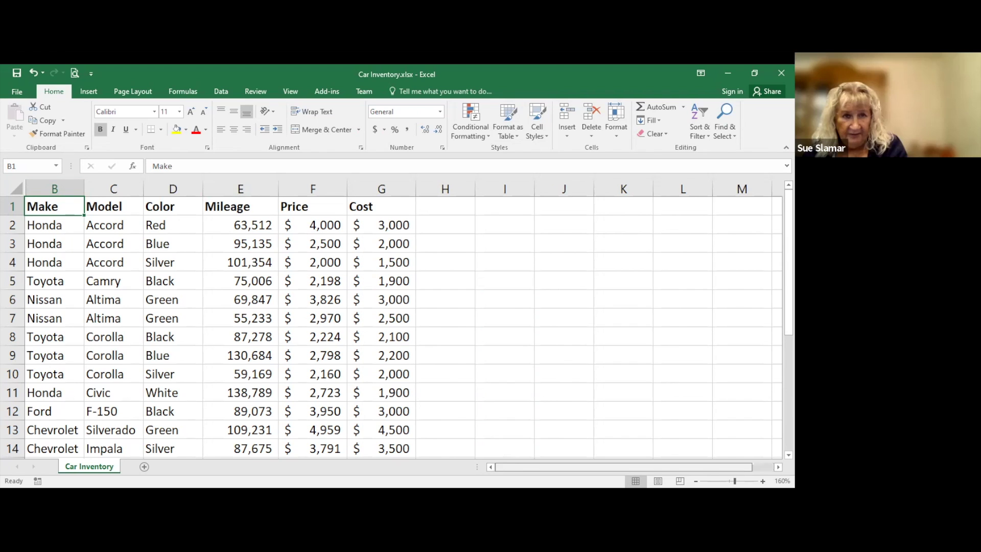
{"action": "left_click", "coordinate": [204, 282]}
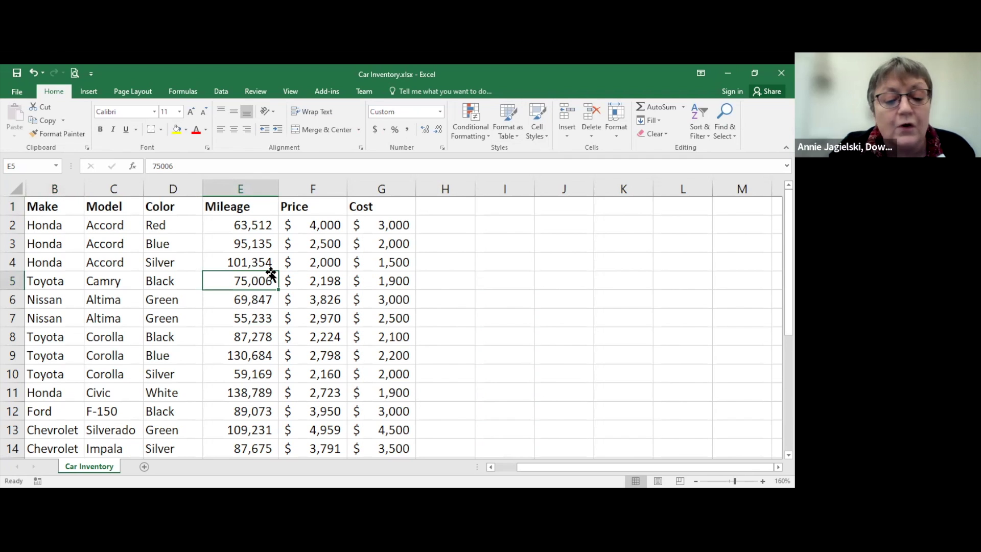
{"action": "key", "text": "ctrl+Home"}
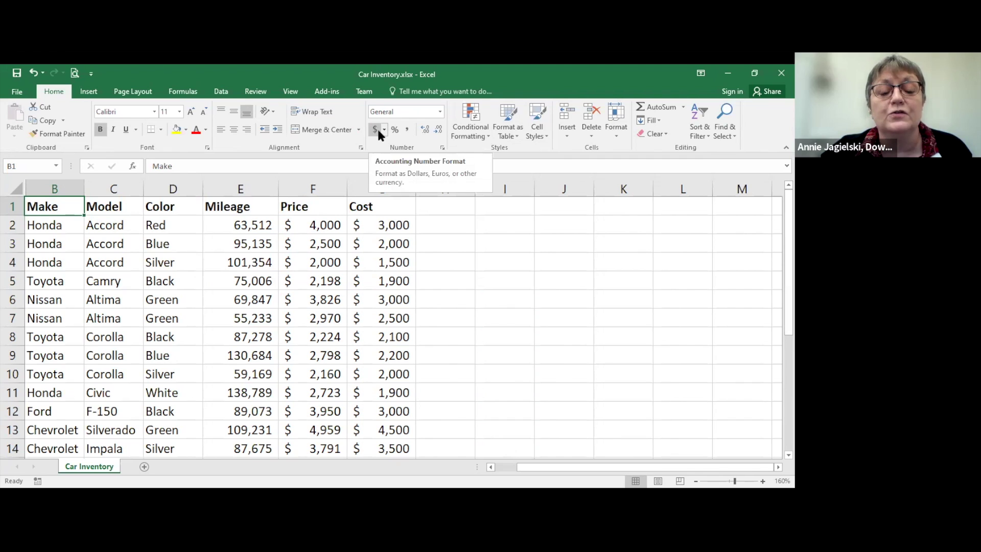
Step: Apply the first Light table style to =$B$1:$G$25 with 'My table has headers' checked
{"action": "left_click", "coordinate": [507, 135]}
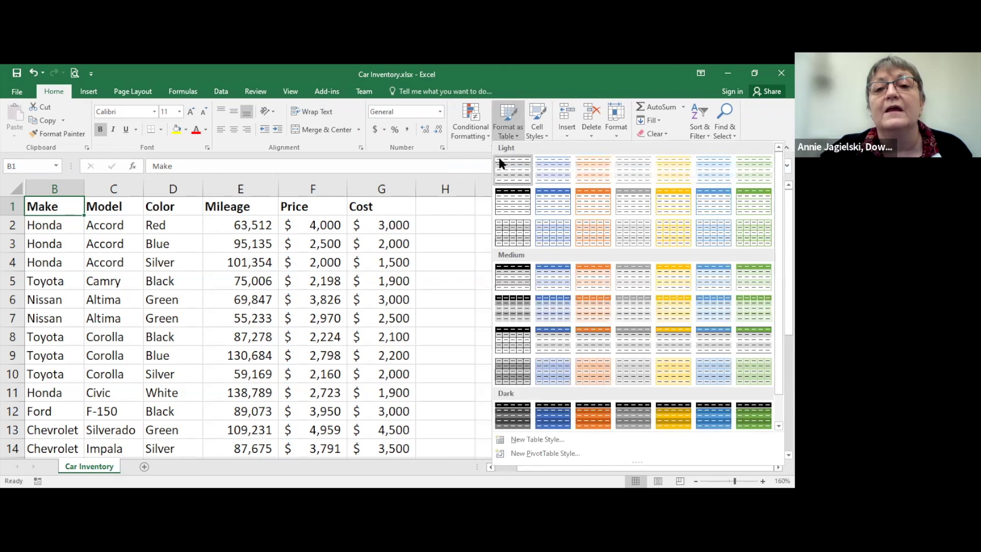
{"action": "left_click", "coordinate": [507, 170]}
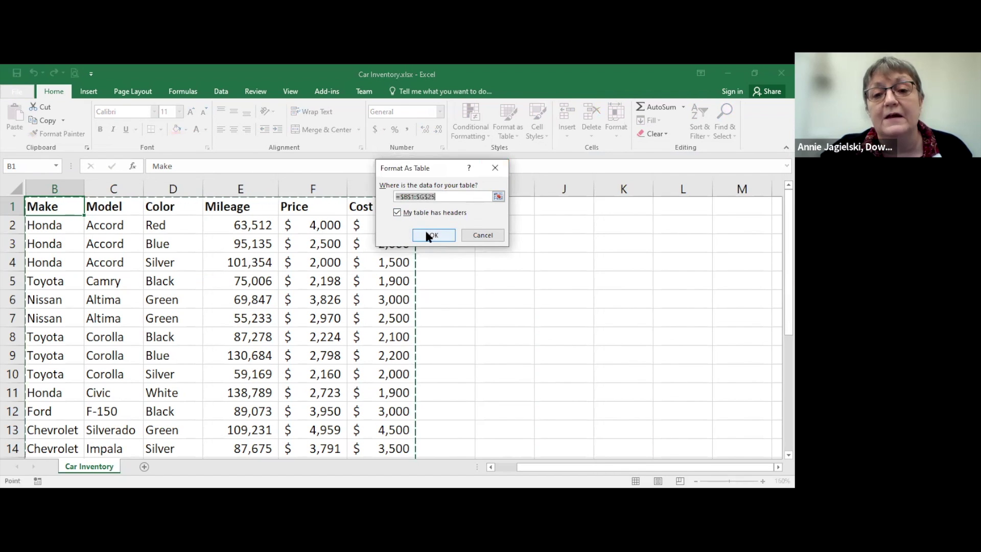
{"action": "left_click", "coordinate": [427, 233]}
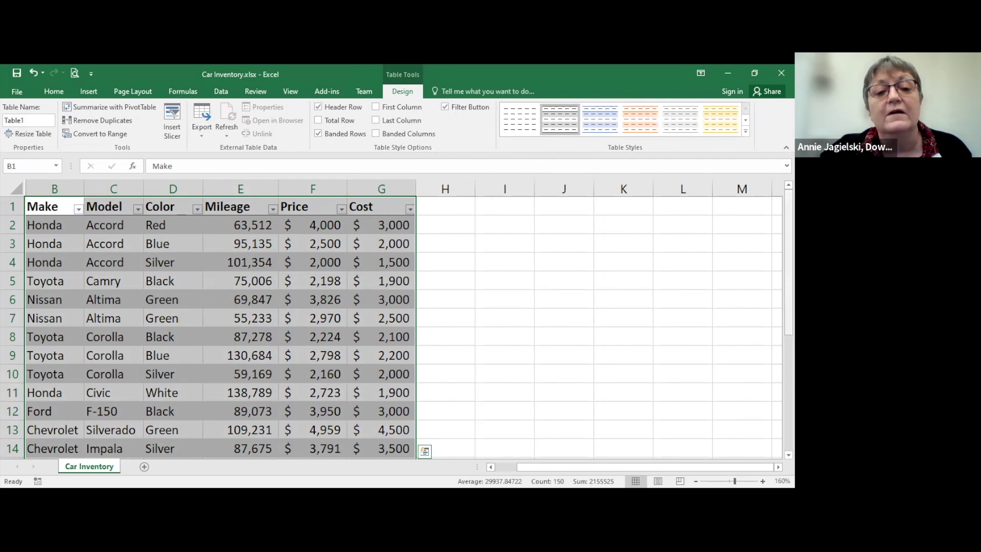
{"action": "scroll", "coordinate": [137, 290], "scroll_direction": "down", "scroll_amount": 3}
{"action": "scroll", "coordinate": [137, 290], "scroll_direction": "up", "scroll_amount": 3}
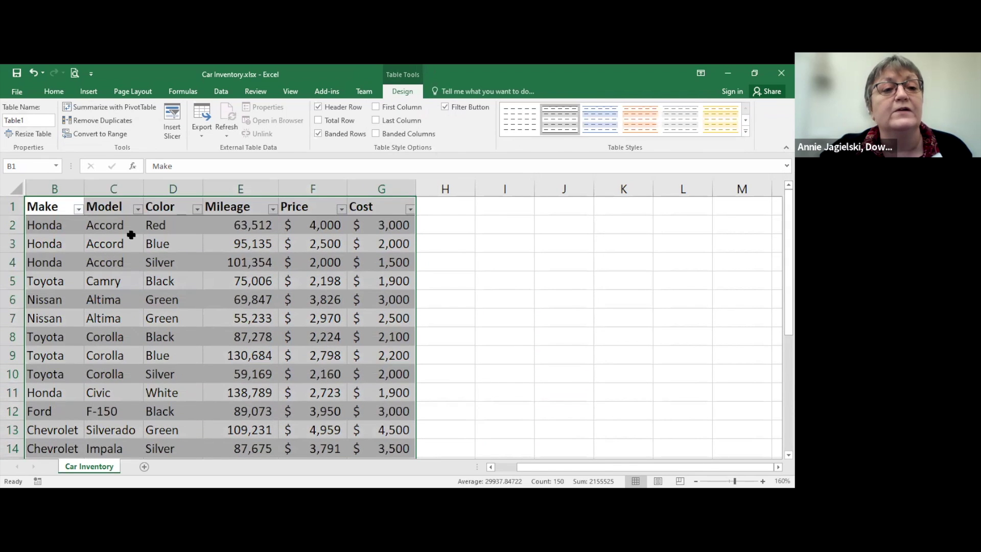
{"action": "left_click", "coordinate": [89, 91]}
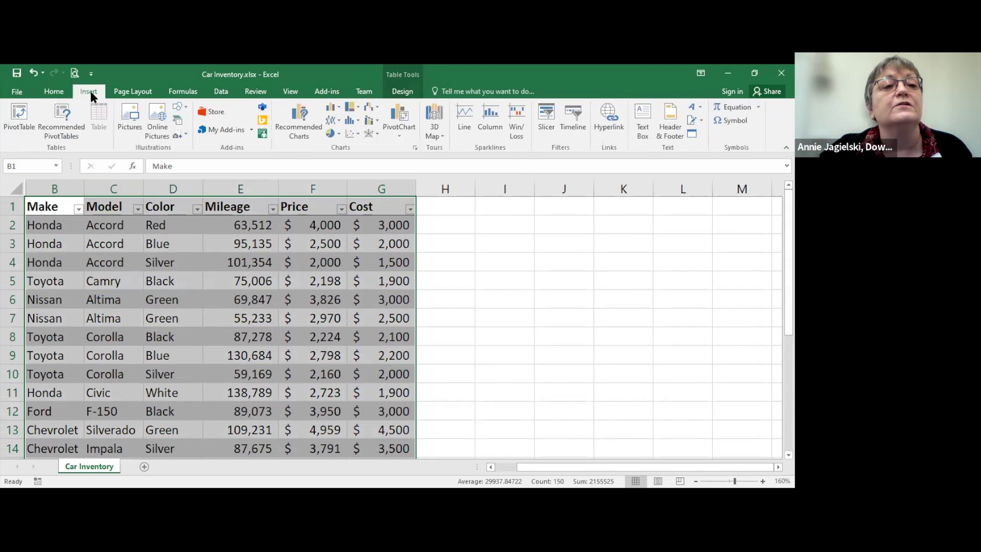
{"action": "left_click", "coordinate": [49, 125]}
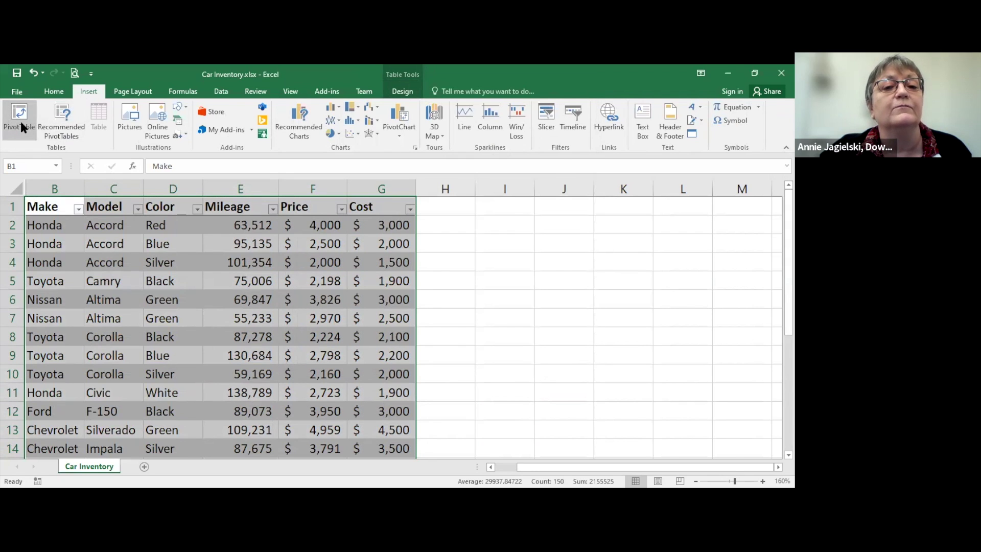
Step: Insert a blank PivotTable from Table1 onto a new Sheet1, then go back to Car Inventory
{"action": "left_click", "coordinate": [20, 123]}
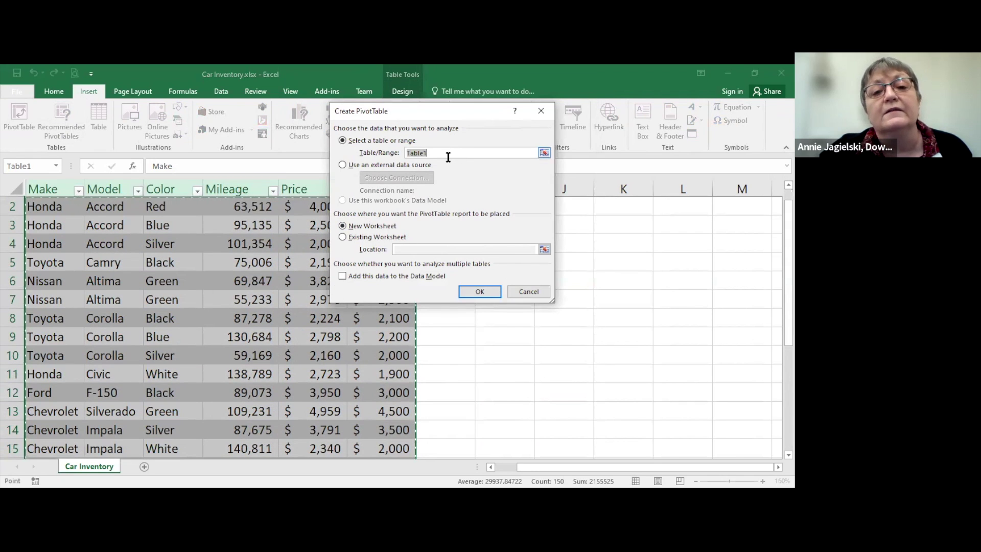
{"action": "left_click", "coordinate": [477, 292]}
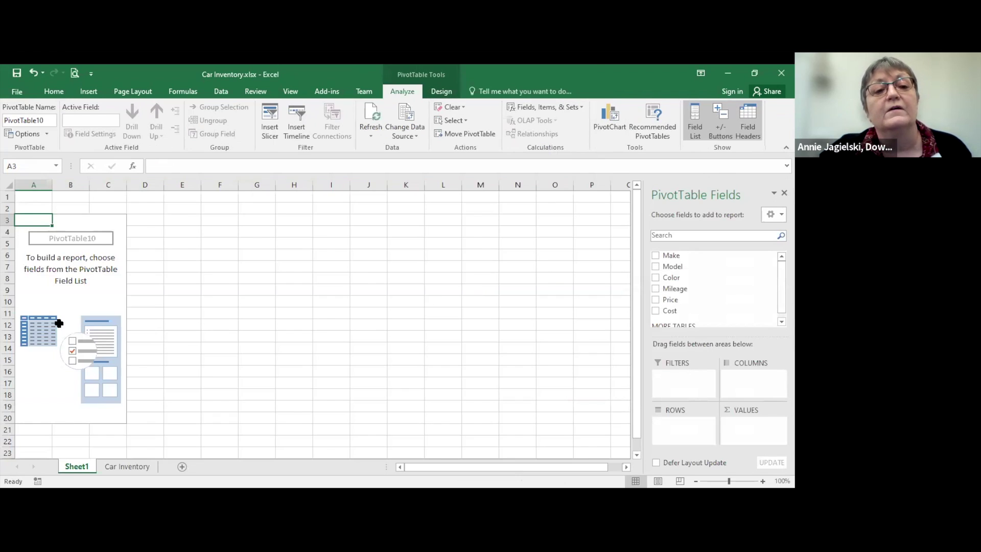
{"action": "left_click", "coordinate": [58, 322]}
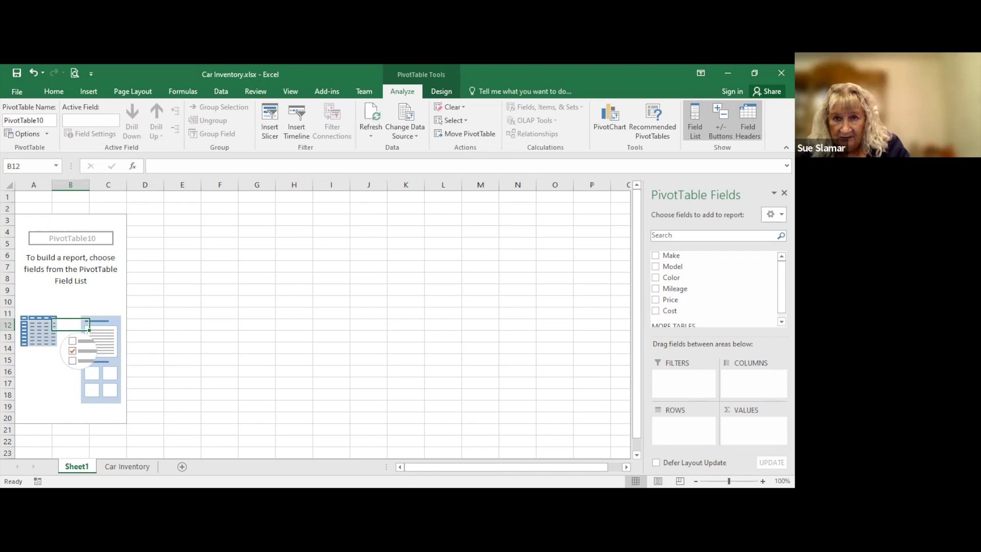
{"action": "left_click", "coordinate": [127, 466]}
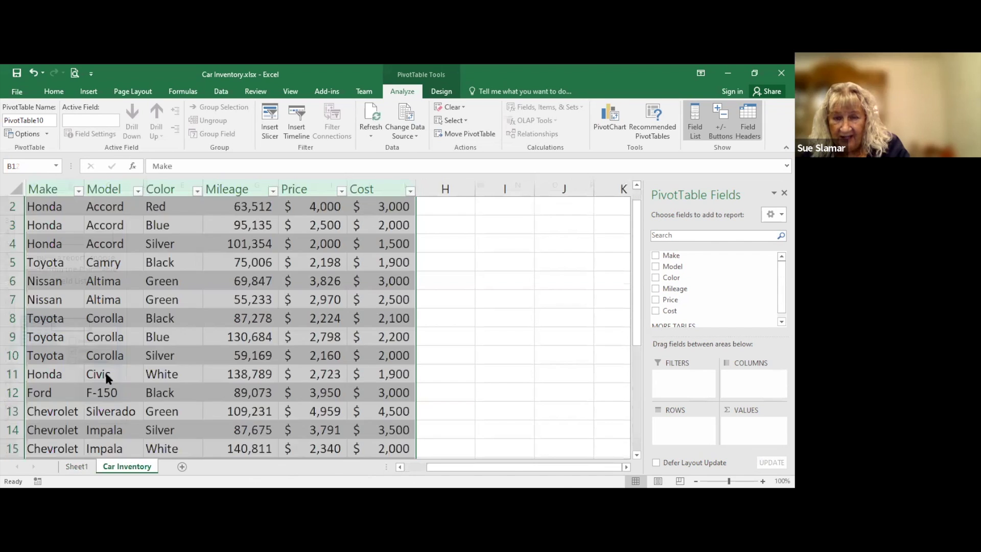
Step: Select the whole worksheet and unhide the hidden column A
{"action": "left_click", "coordinate": [6, 189]}
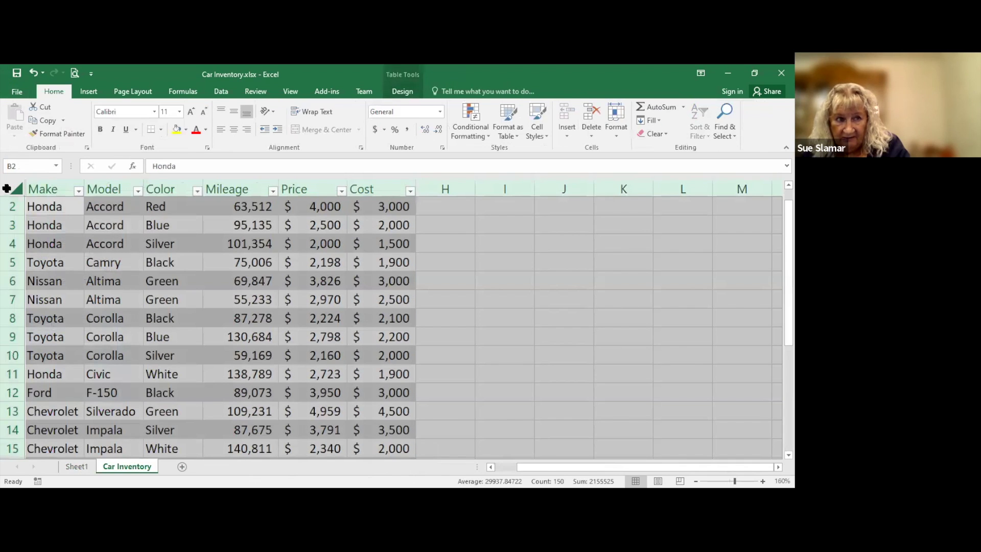
{"action": "left_click", "coordinate": [9, 185]}
{"action": "left_click", "coordinate": [9, 185]}
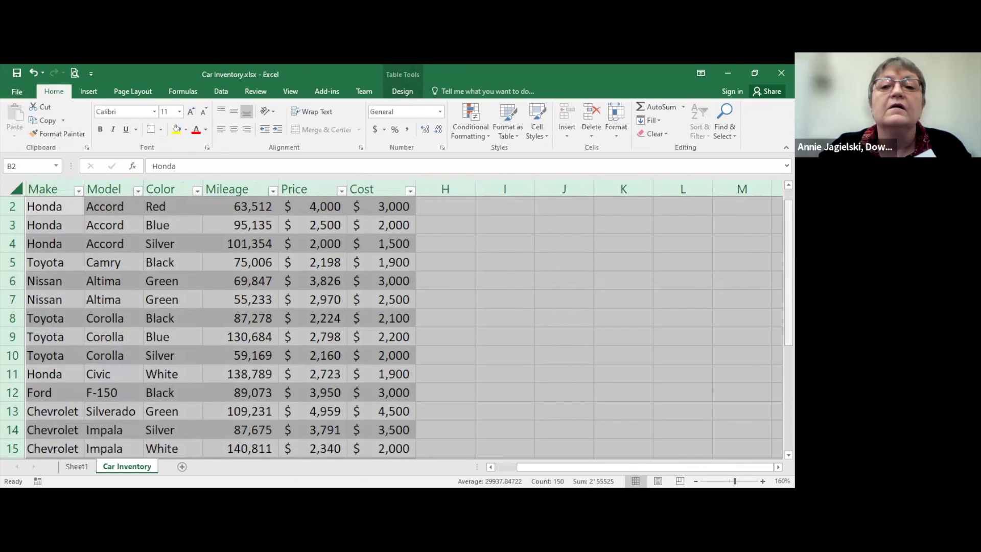
{"action": "scroll", "coordinate": [59, 177], "scroll_direction": "up", "scroll_amount": 1}
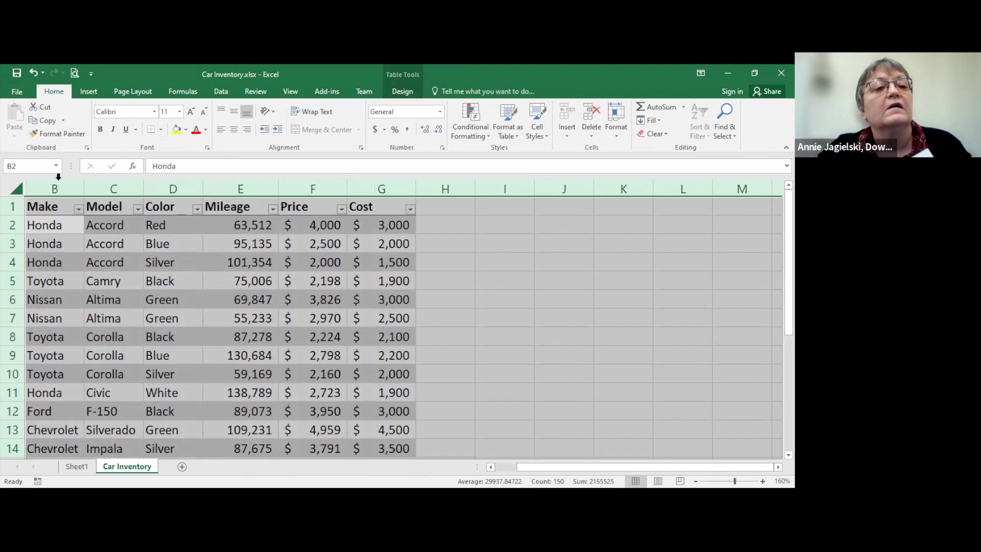
{"action": "right_click", "coordinate": [53, 191]}
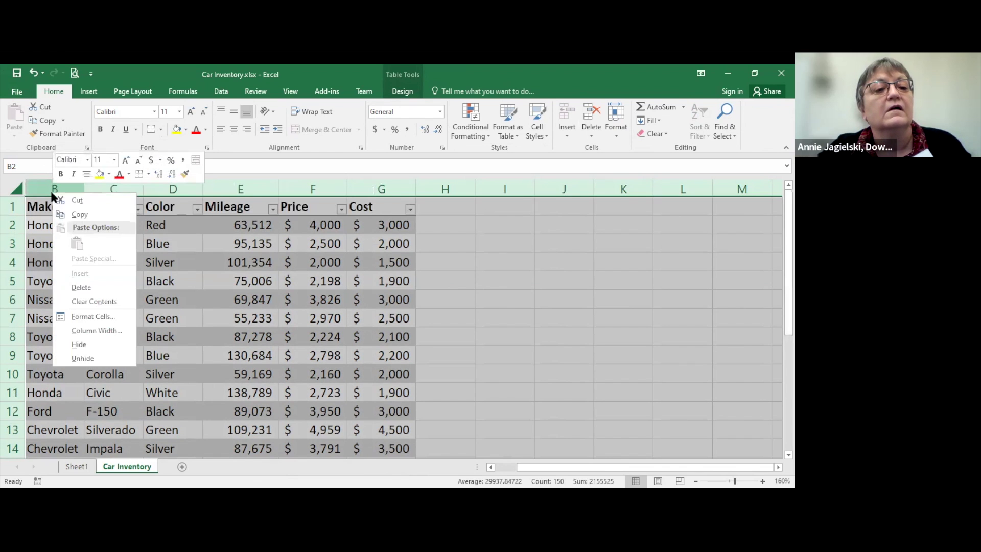
{"action": "left_click", "coordinate": [114, 354]}
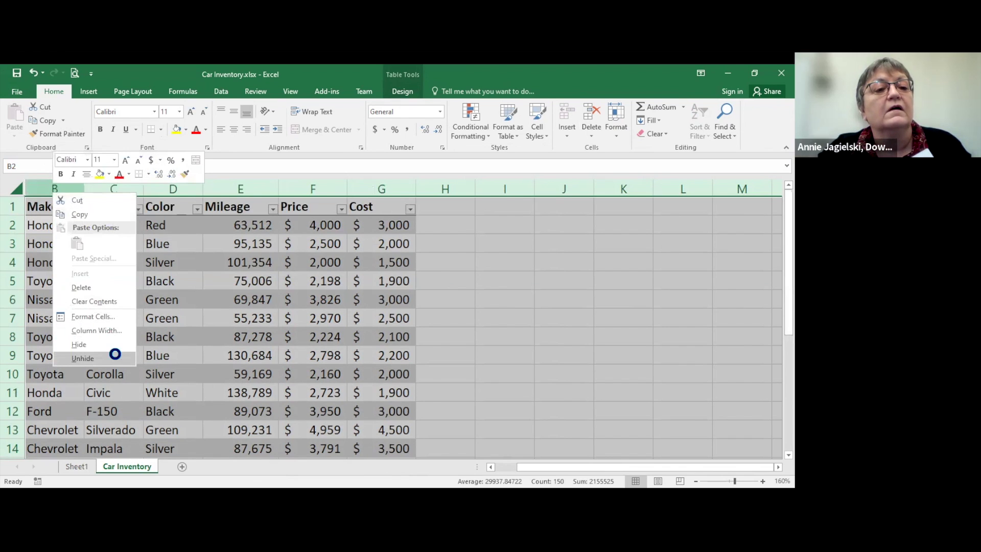
Step: Delete the empty column A
{"action": "left_click", "coordinate": [41, 180]}
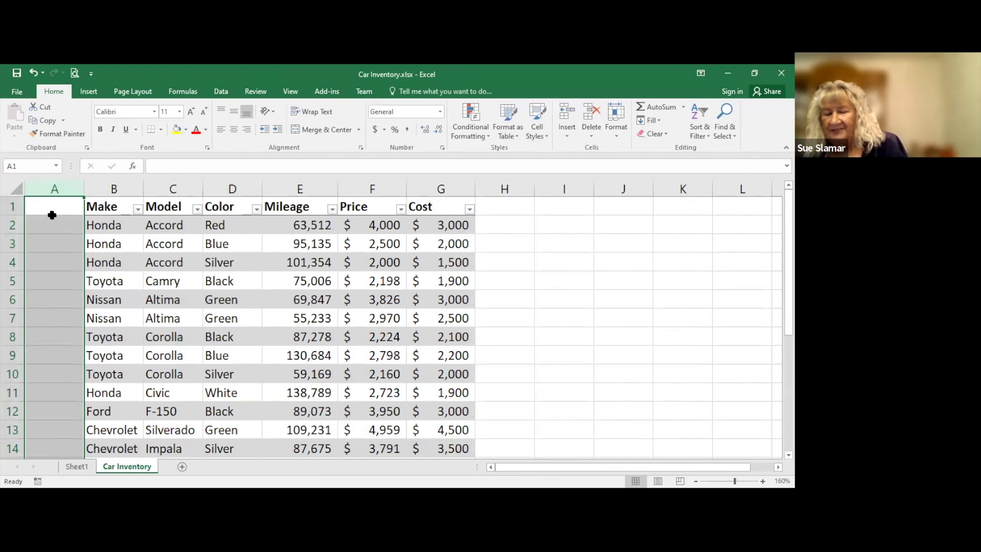
{"action": "right_click", "coordinate": [53, 204]}
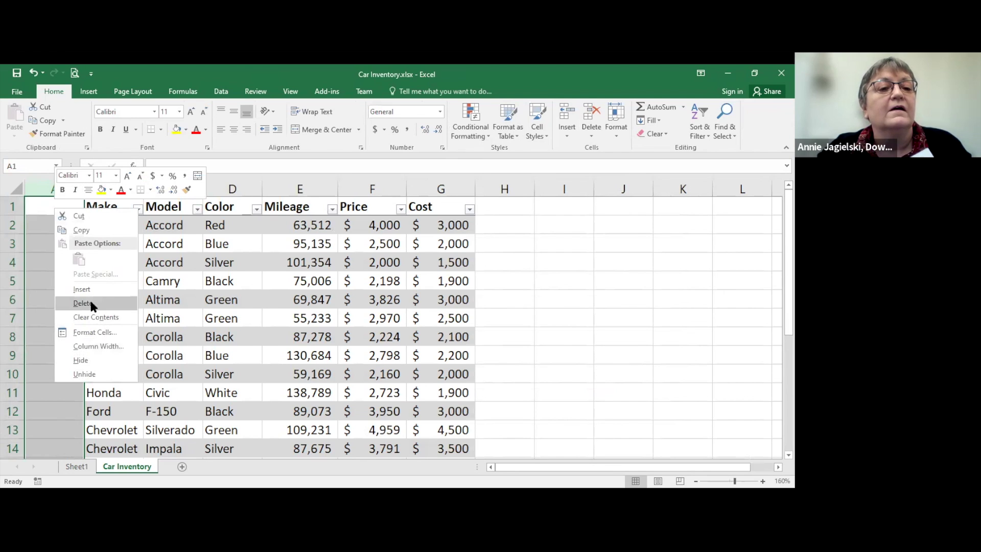
{"action": "left_click", "coordinate": [91, 303]}
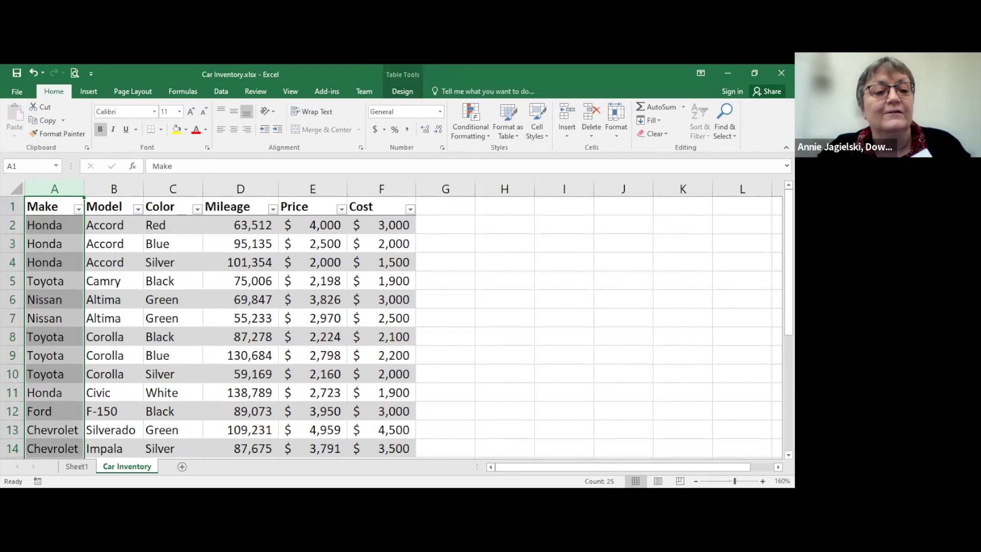
Step: From inside the Sheet1 PivotTable, use Refresh All to pick up the edited car table
{"action": "left_click", "coordinate": [77, 466]}
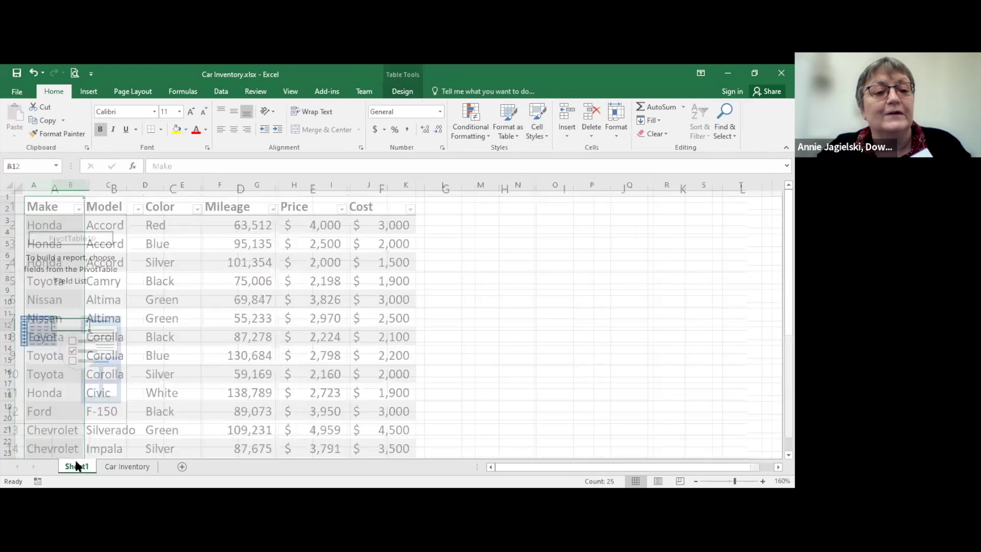
{"action": "left_click", "coordinate": [64, 290]}
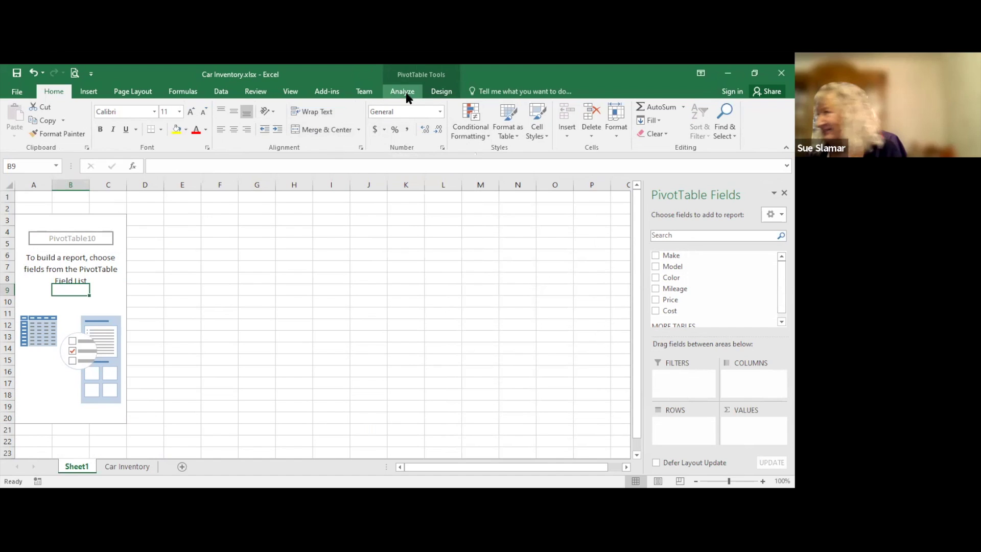
{"action": "left_click", "coordinate": [440, 93]}
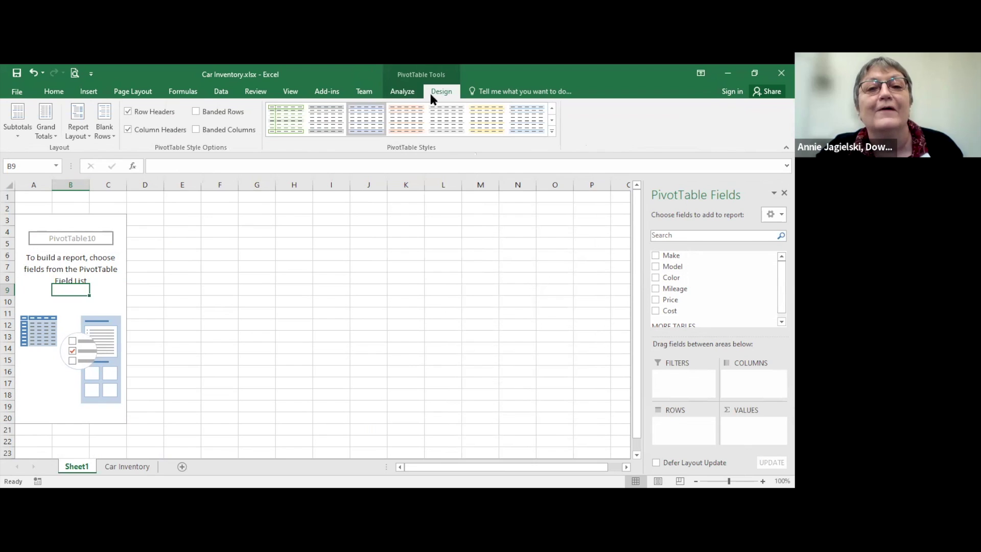
{"action": "left_click", "coordinate": [413, 91]}
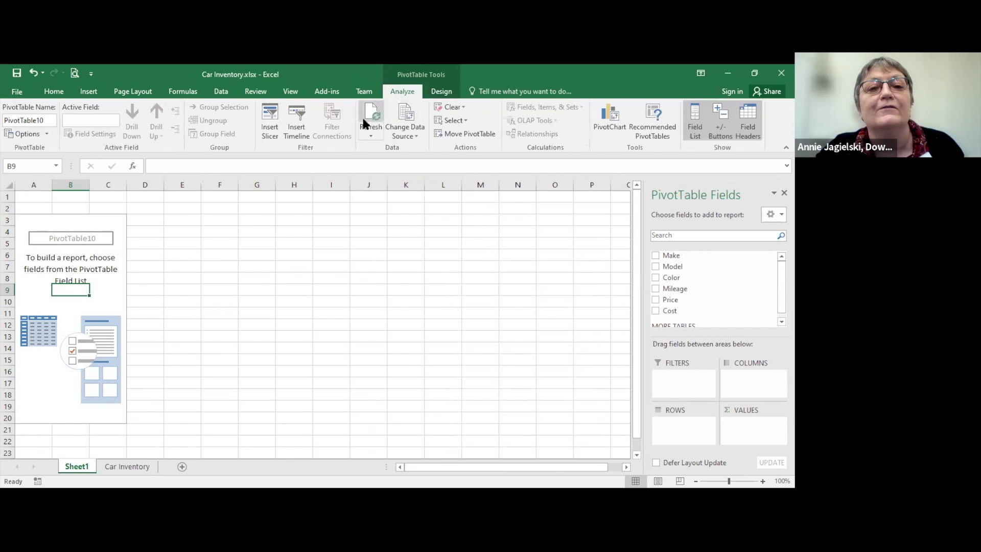
{"action": "left_click", "coordinate": [371, 131]}
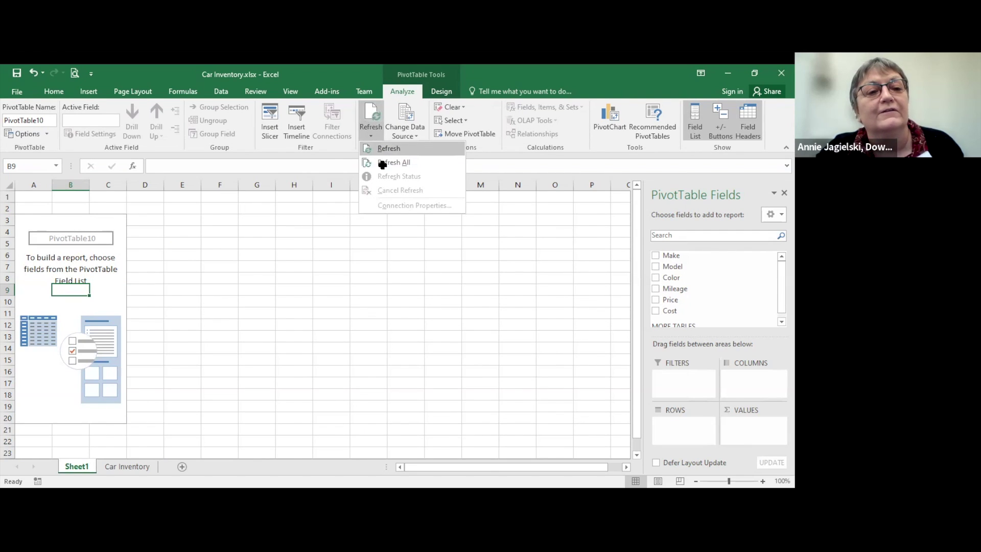
{"action": "left_click", "coordinate": [383, 162]}
{"action": "left_click", "coordinate": [57, 241]}
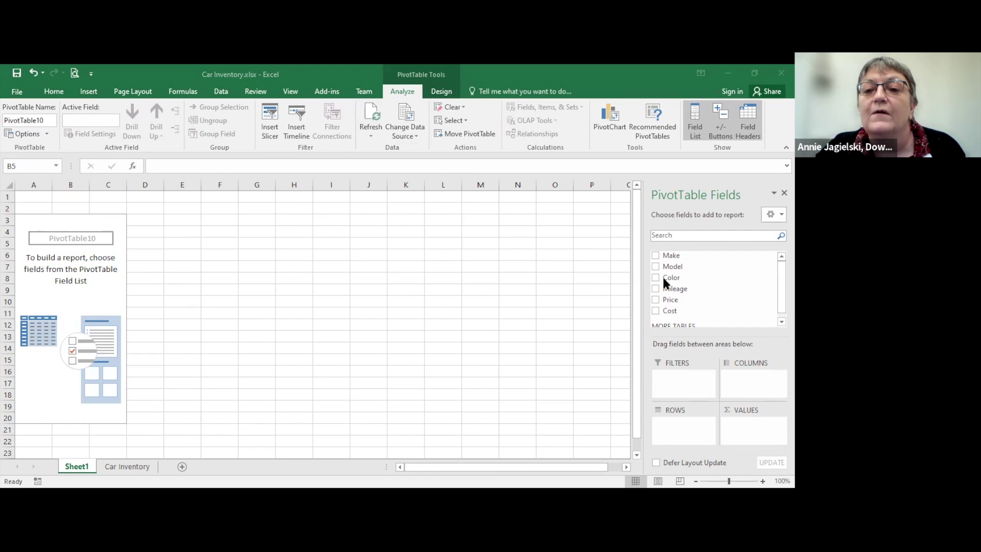
Step: Add Color to the values and Model to Rows, giving a Count of Color per model totalling 24
{"action": "left_click_drag", "start_coordinate": [652, 278], "coordinate": [732, 427]}
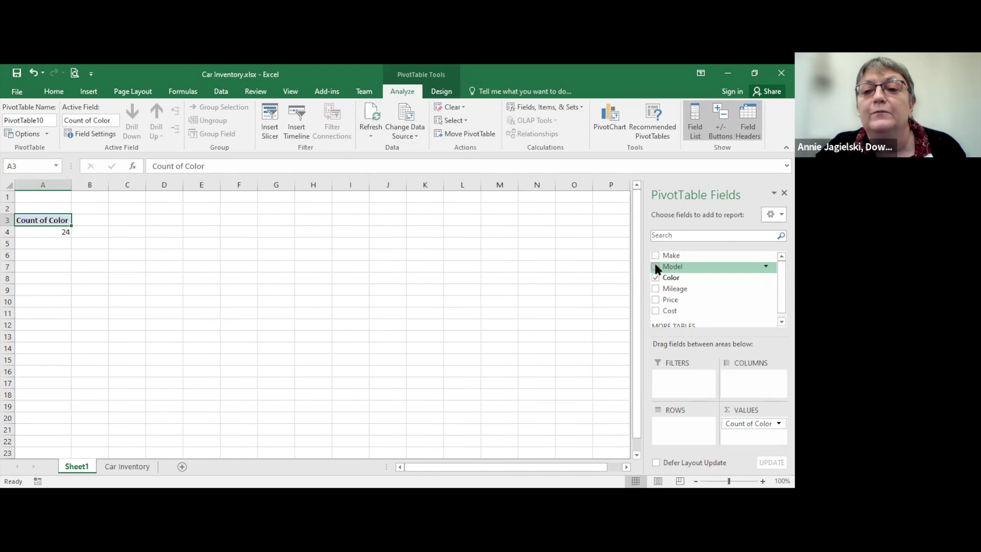
{"action": "left_click_drag", "start_coordinate": [656, 267], "coordinate": [667, 432]}
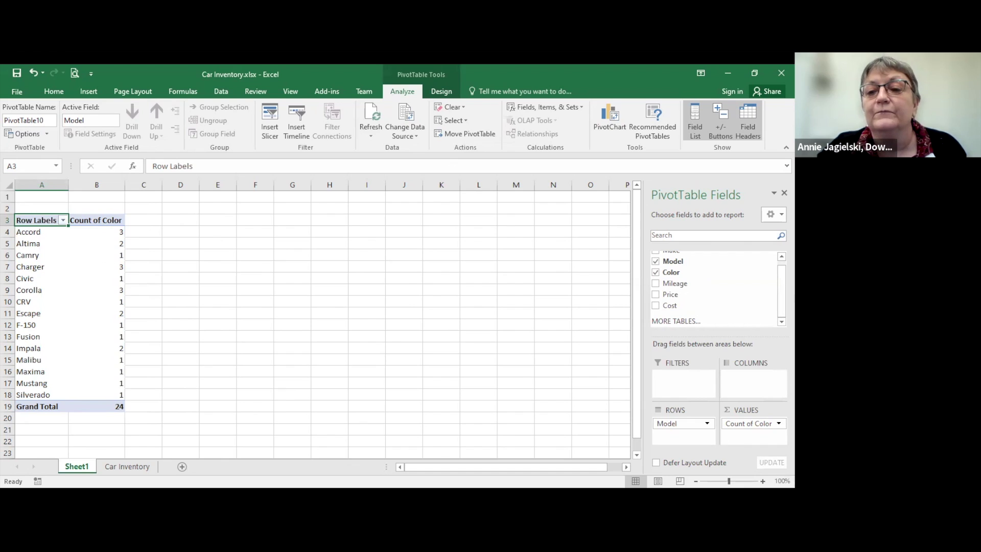
{"action": "left_click", "coordinate": [751, 423]}
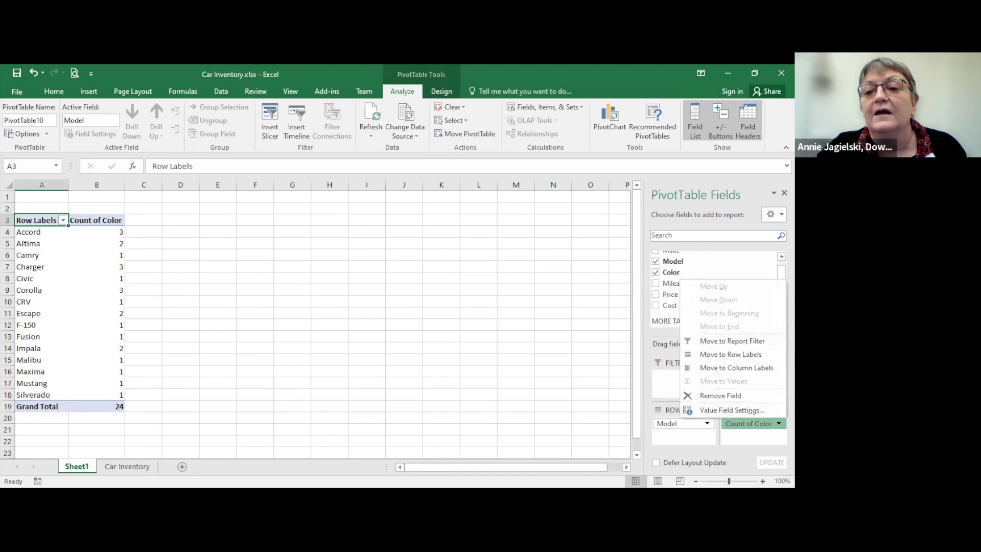
{"action": "key", "text": "Escape"}
{"action": "left_click", "coordinate": [751, 423]}
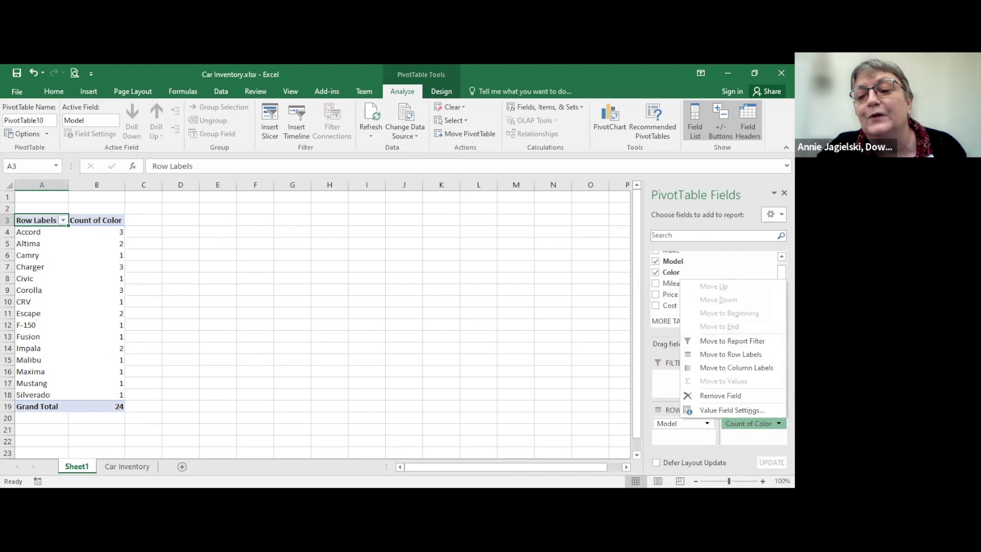
{"action": "key", "text": "Escape"}
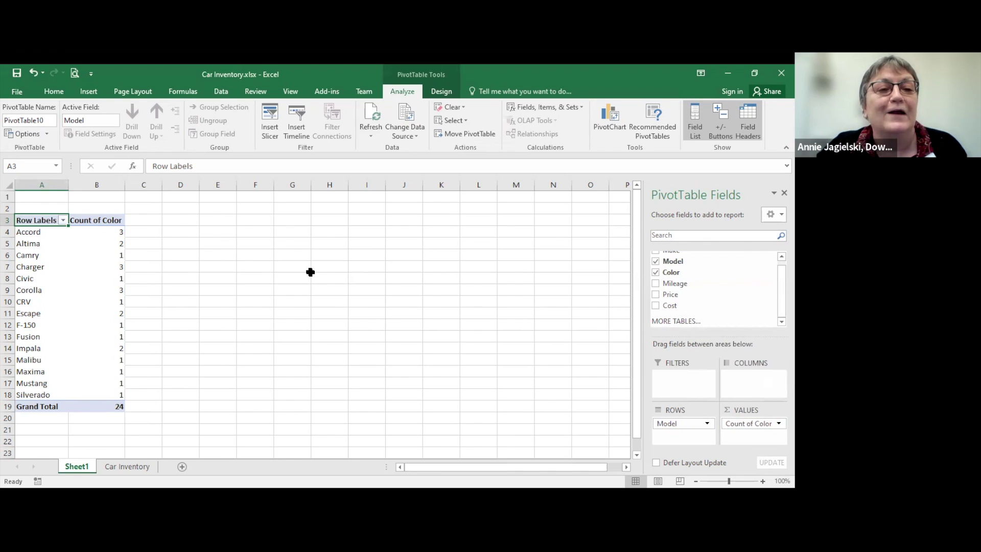
{"action": "left_click", "coordinate": [76, 231]}
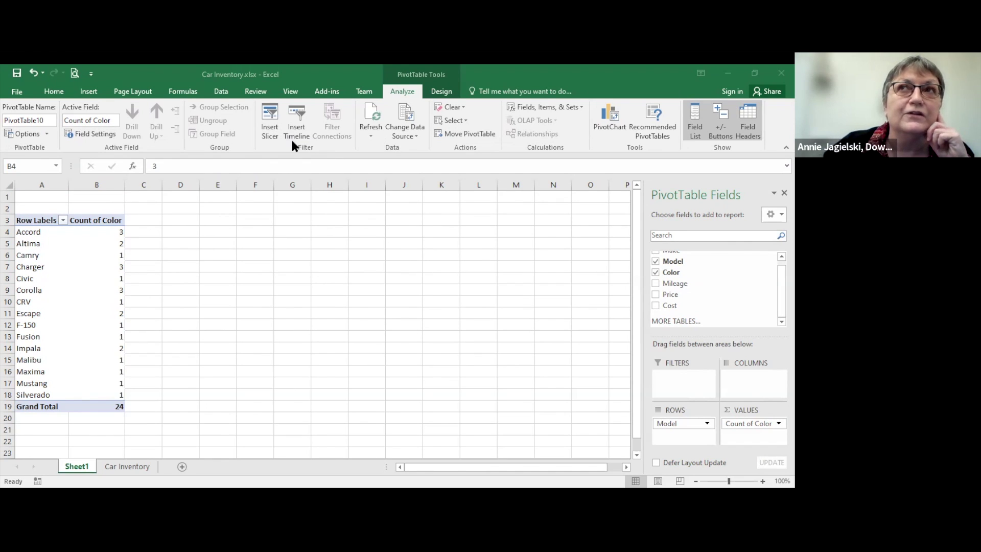
Step: Insert a Color slicer and move it up beside the pivot table
{"action": "left_click", "coordinate": [267, 123]}
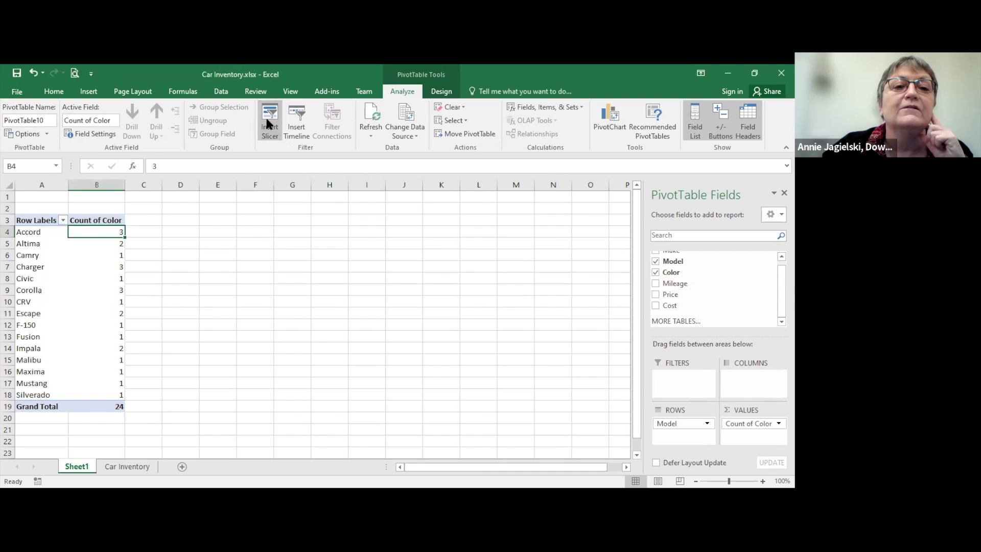
{"action": "left_click", "coordinate": [424, 228]}
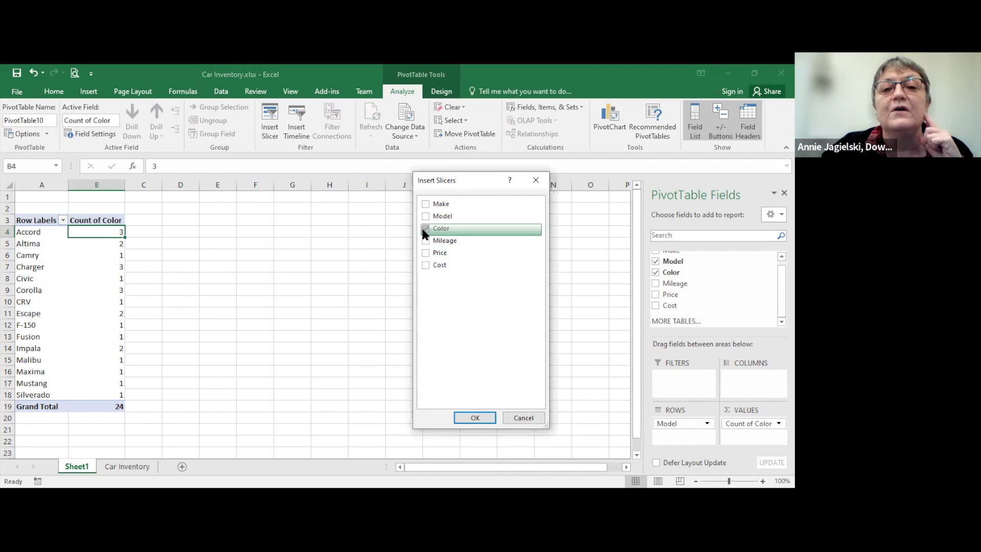
{"action": "left_click", "coordinate": [471, 417]}
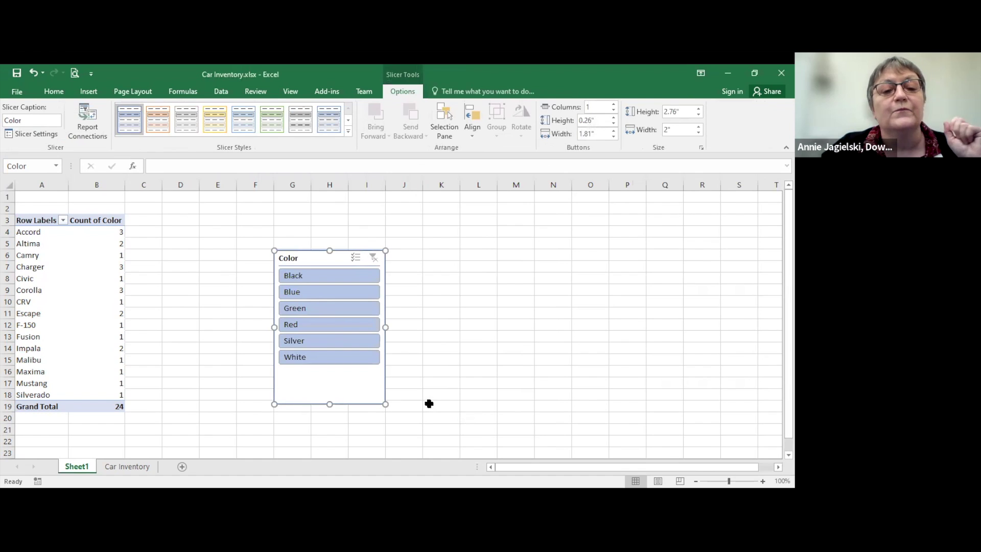
{"action": "left_click_drag", "start_coordinate": [312, 256], "coordinate": [260, 214]}
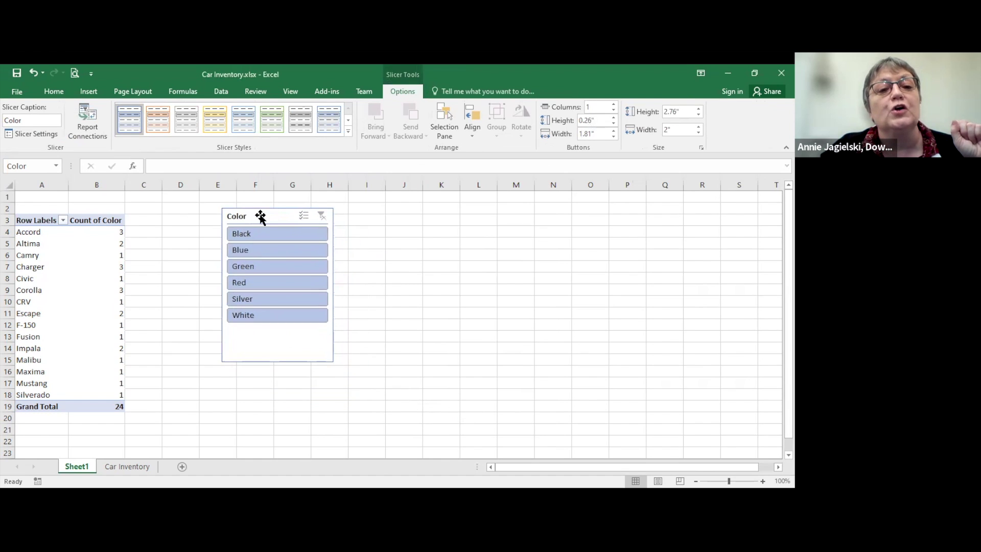
Step: Try Blue, Silver and Green in the slicer and finish with only Blue selected
{"action": "left_click", "coordinate": [269, 250]}
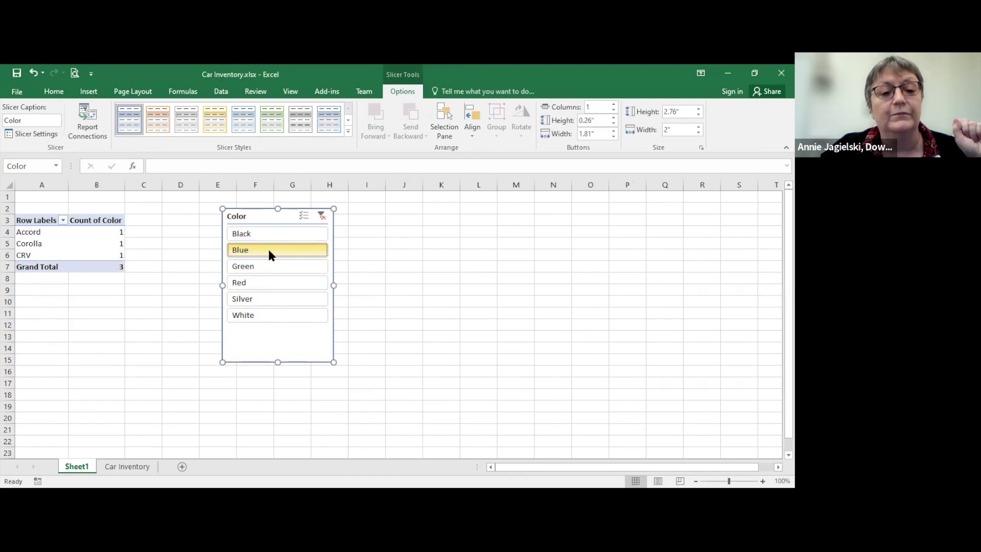
{"action": "left_click", "coordinate": [275, 303], "text": "ctrl"}
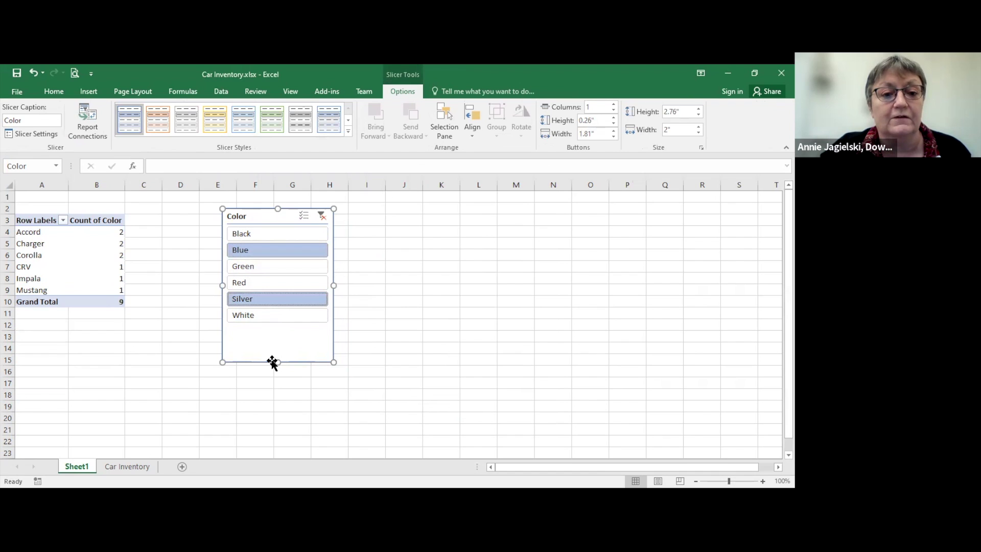
{"action": "left_click", "coordinate": [252, 266]}
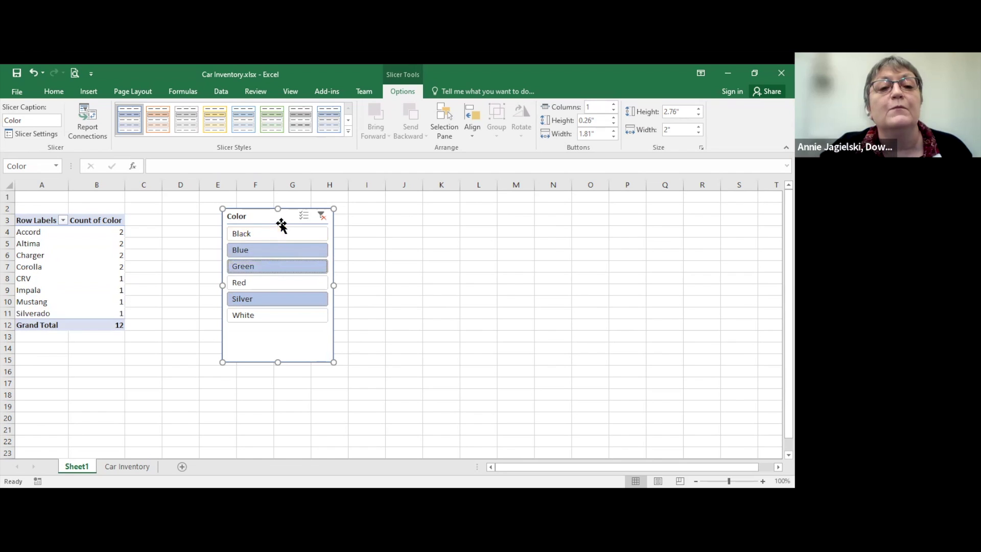
{"action": "left_click_drag", "start_coordinate": [274, 214], "coordinate": [223, 218]}
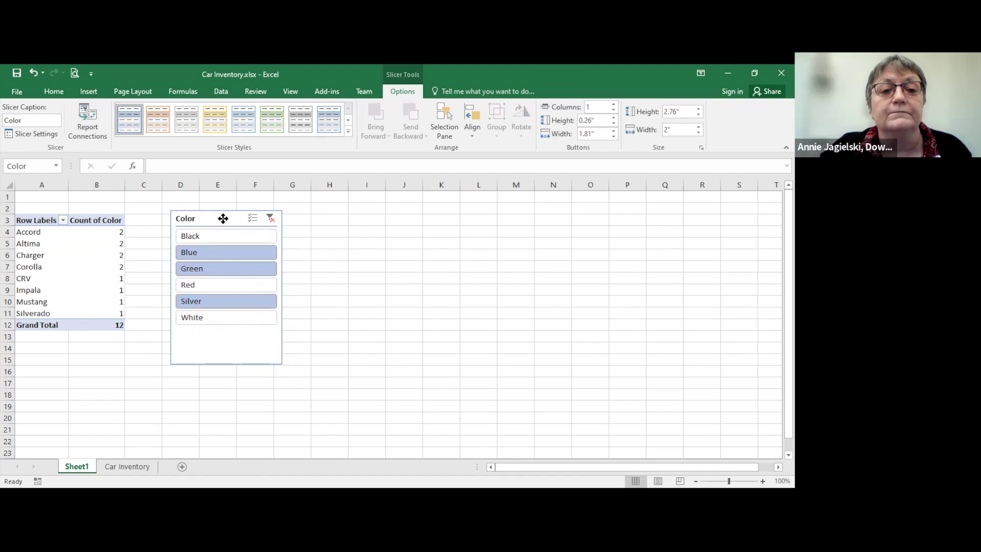
{"action": "left_click", "coordinate": [223, 219]}
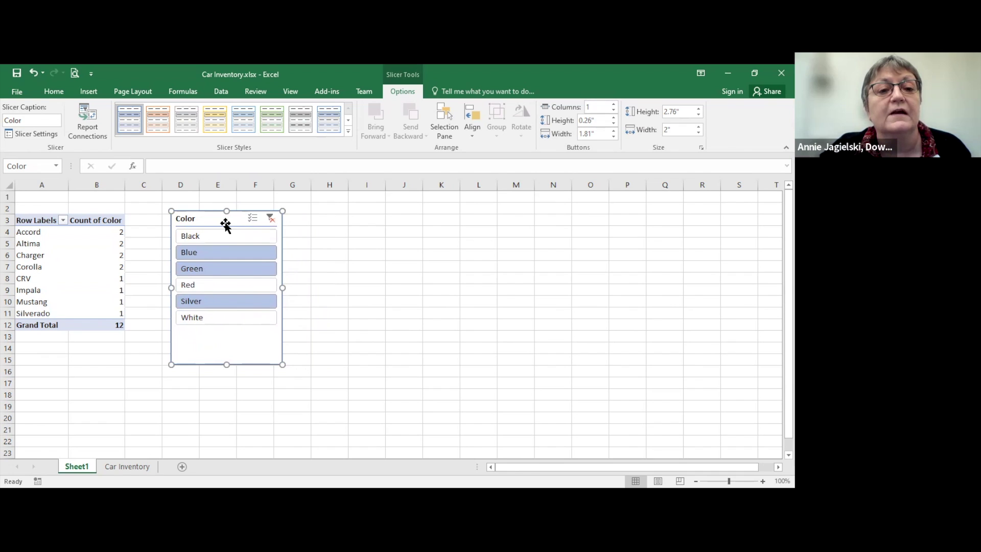
{"action": "left_click_drag", "start_coordinate": [225, 222], "coordinate": [239, 226]}
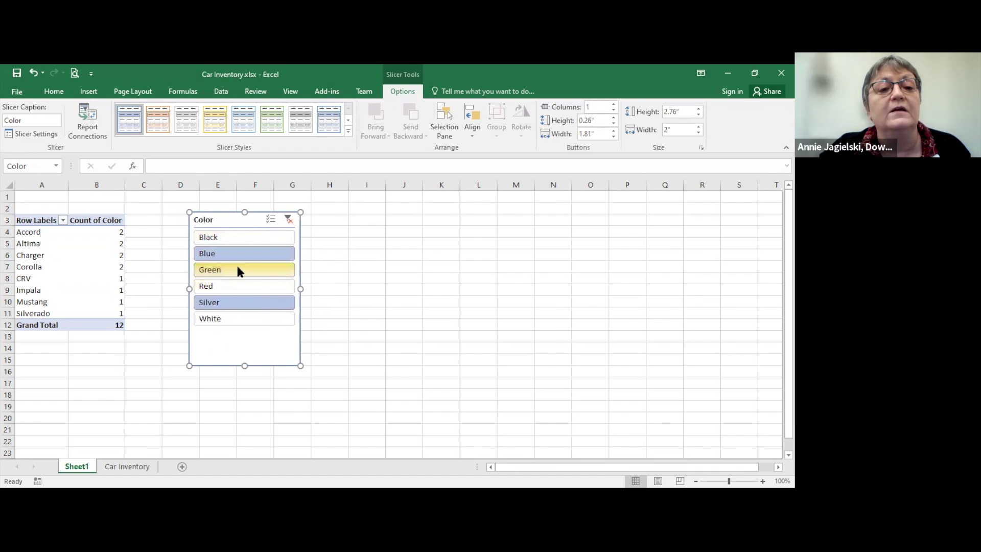
{"action": "left_click", "coordinate": [232, 253]}
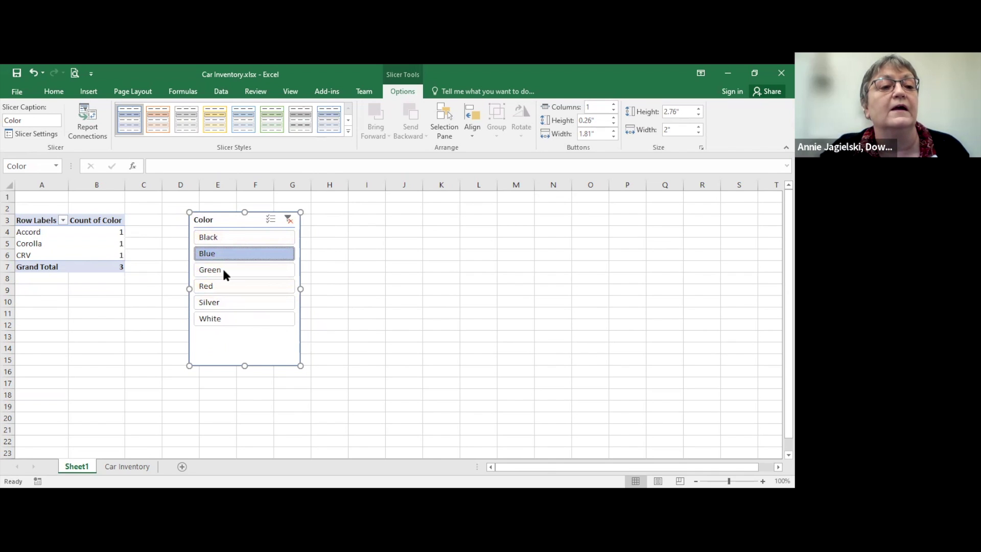
{"action": "left_click", "coordinate": [55, 233]}
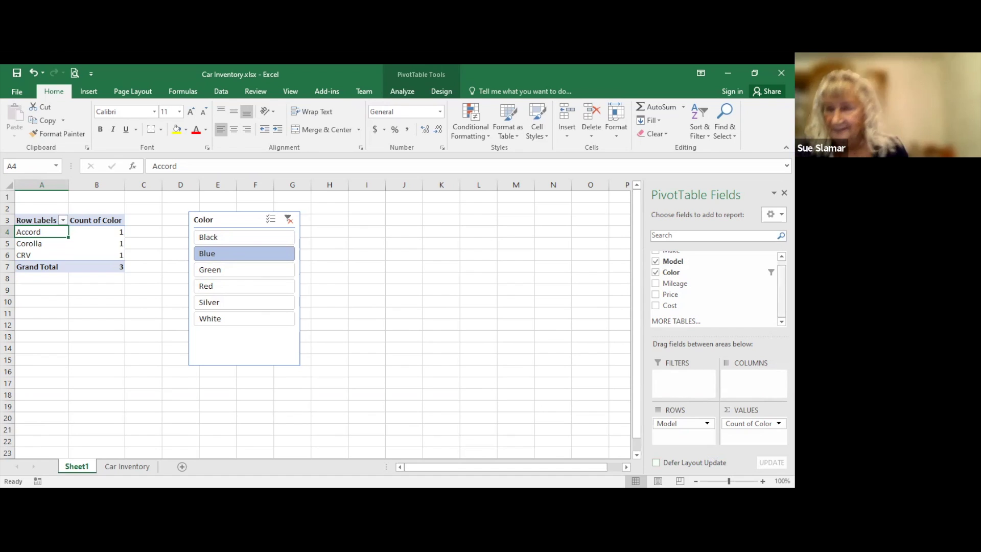
{"action": "scroll", "coordinate": [715, 286], "scroll_direction": "up", "scroll_amount": 1}
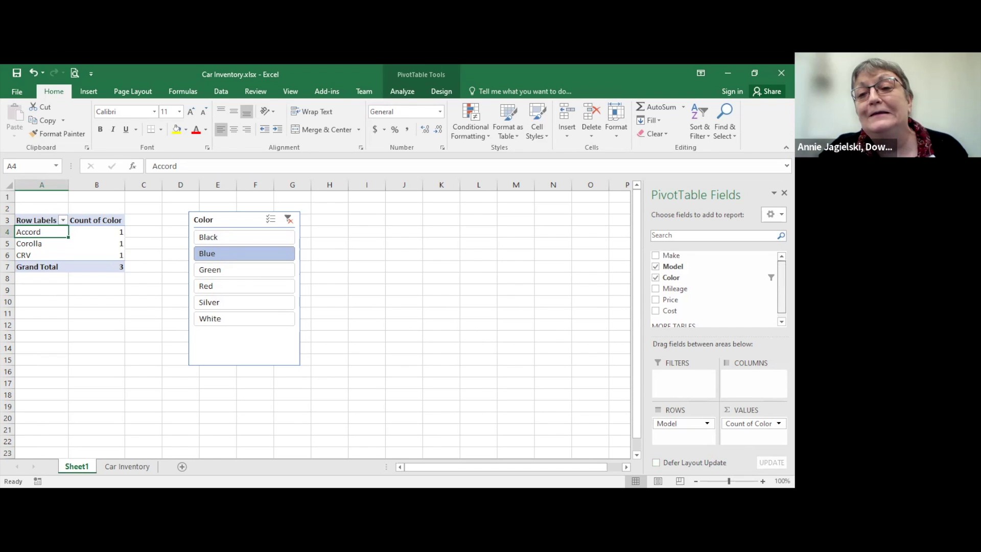
Step: Put Make above Model in Rows, giving Honda 2 and Toyota 1, and move the Color slicer right
{"action": "left_click_drag", "start_coordinate": [671, 256], "coordinate": [668, 441]}
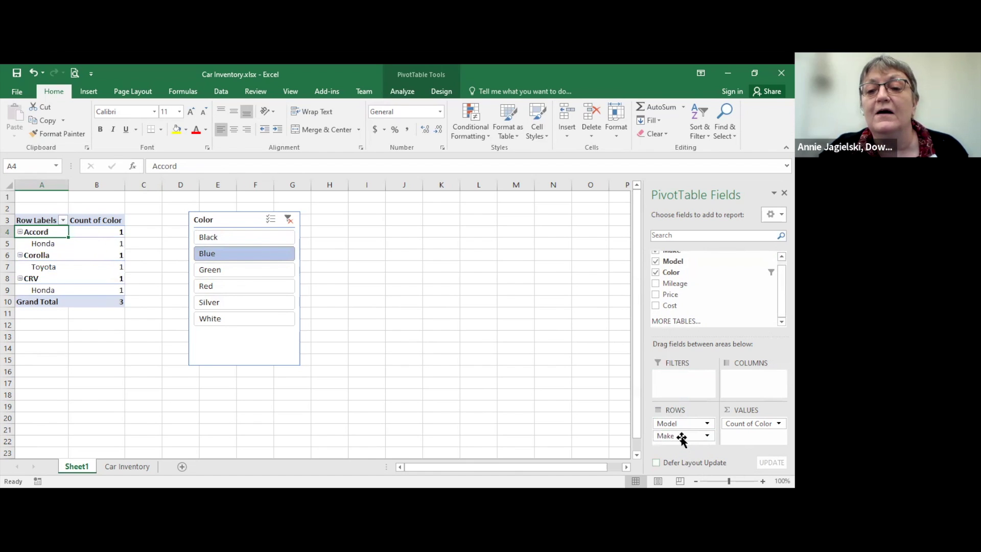
{"action": "left_click_drag", "start_coordinate": [682, 439], "coordinate": [684, 423]}
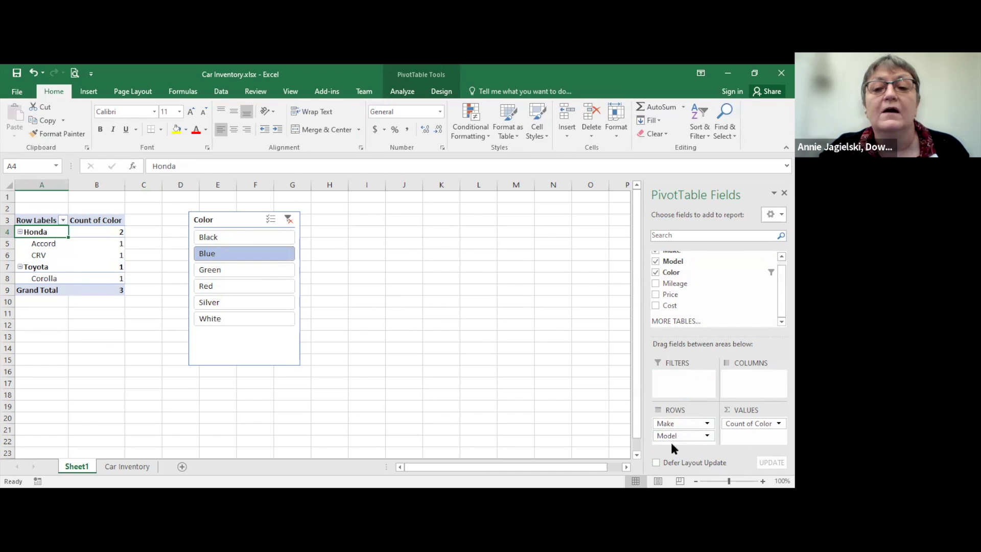
{"action": "left_click", "coordinate": [241, 219]}
{"action": "left_click_drag", "start_coordinate": [336, 233], "coordinate": [523, 224]}
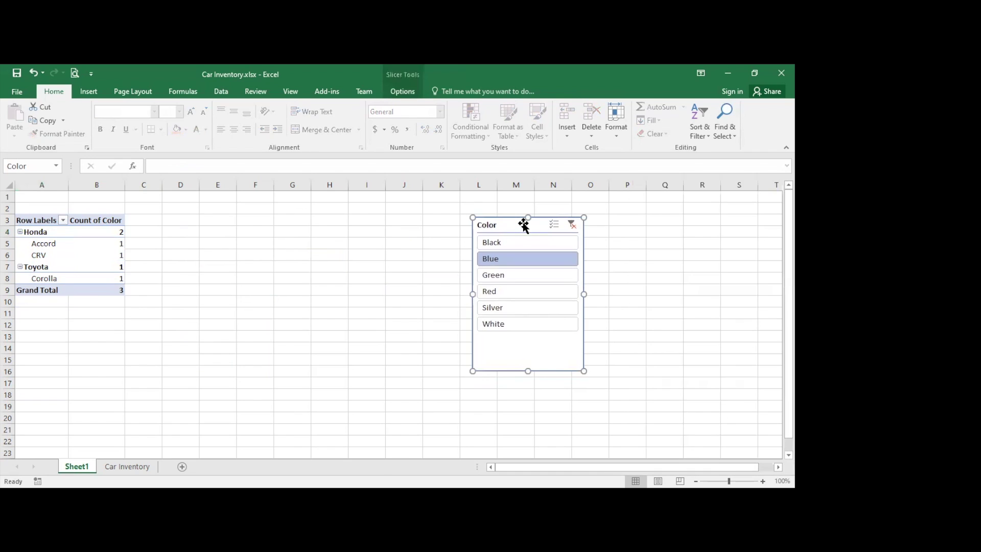
{"action": "left_click", "coordinate": [59, 264]}
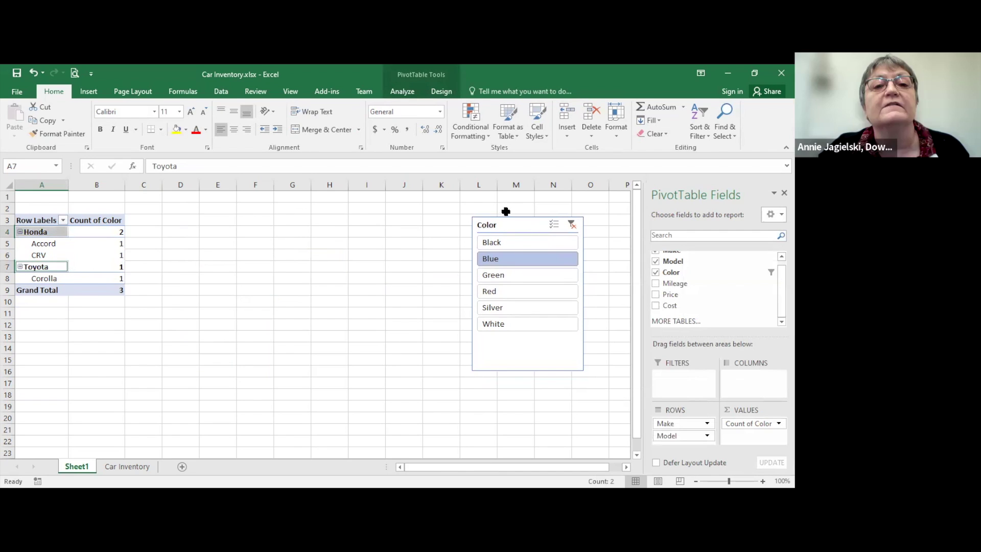
{"action": "left_click_drag", "start_coordinate": [506, 219], "coordinate": [405, 224]}
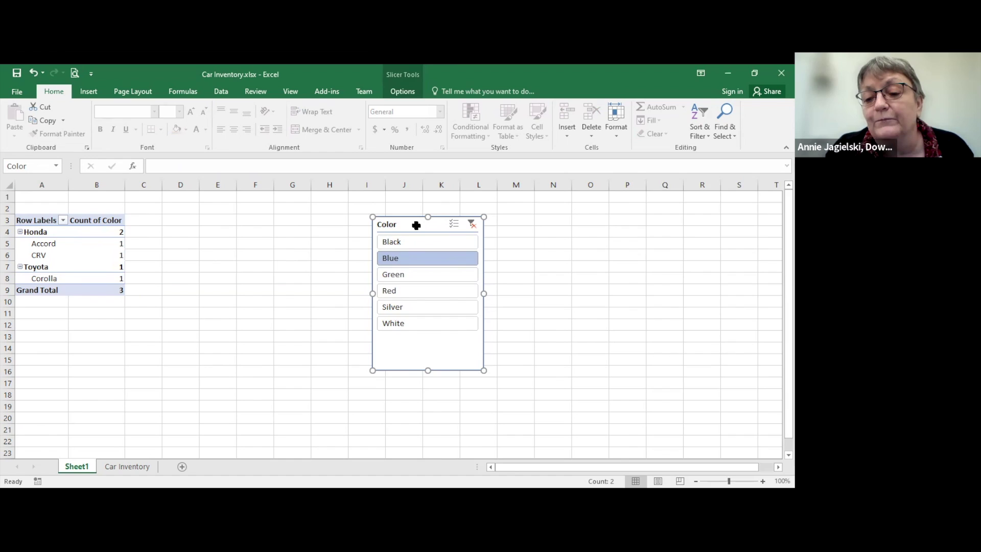
Step: Delete the Color slicer so all makes show, Chevrolet 4 through Toyota 4, and check the Row Labels filter
{"action": "key", "text": "Delete"}
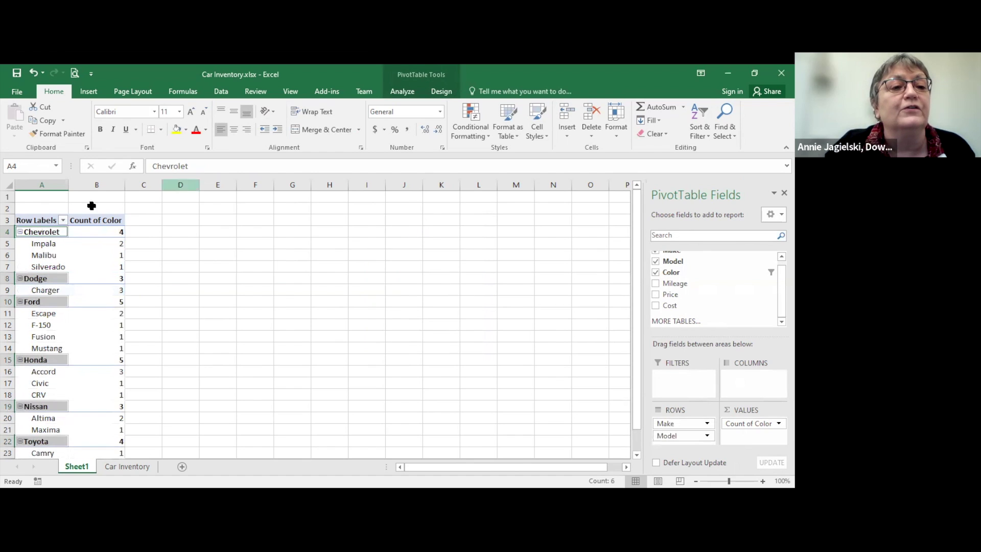
{"action": "left_click", "coordinate": [63, 220]}
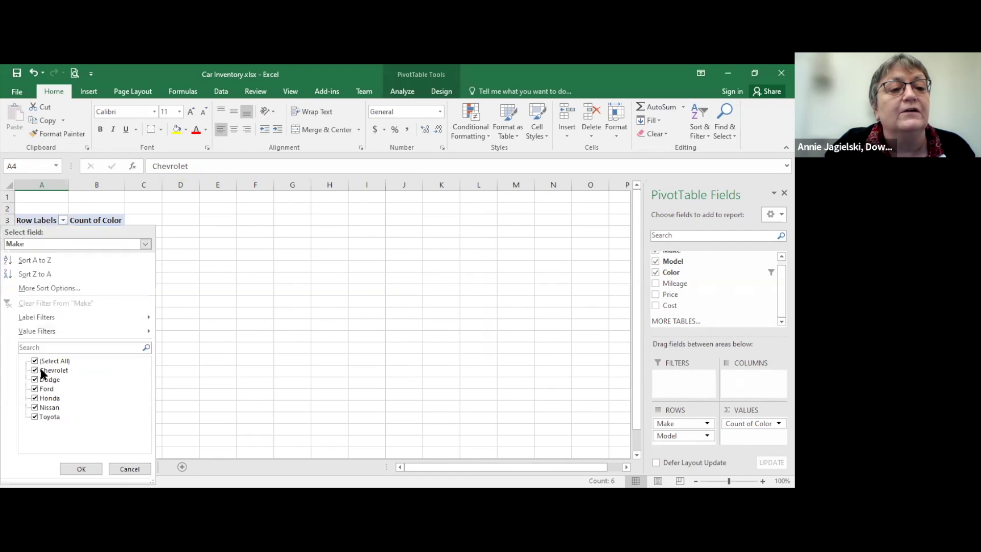
{"action": "left_click", "coordinate": [383, 144]}
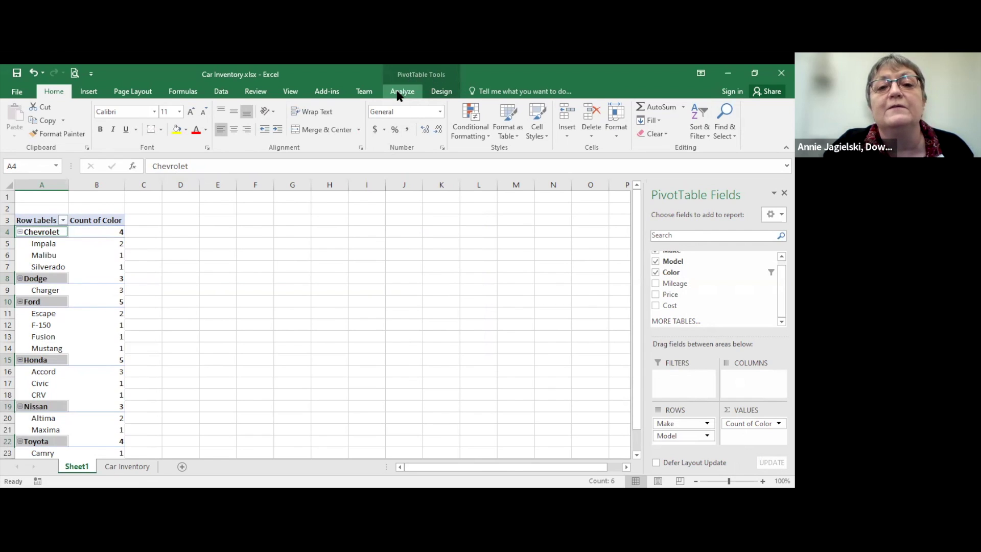
{"action": "left_click", "coordinate": [18, 243]}
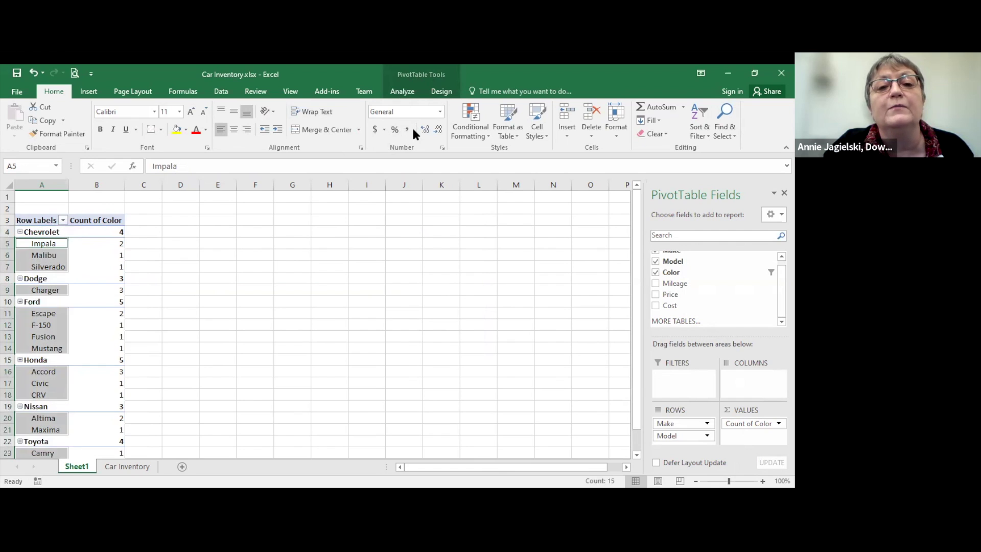
{"action": "left_click", "coordinate": [437, 94]}
{"action": "left_click", "coordinate": [414, 92]}
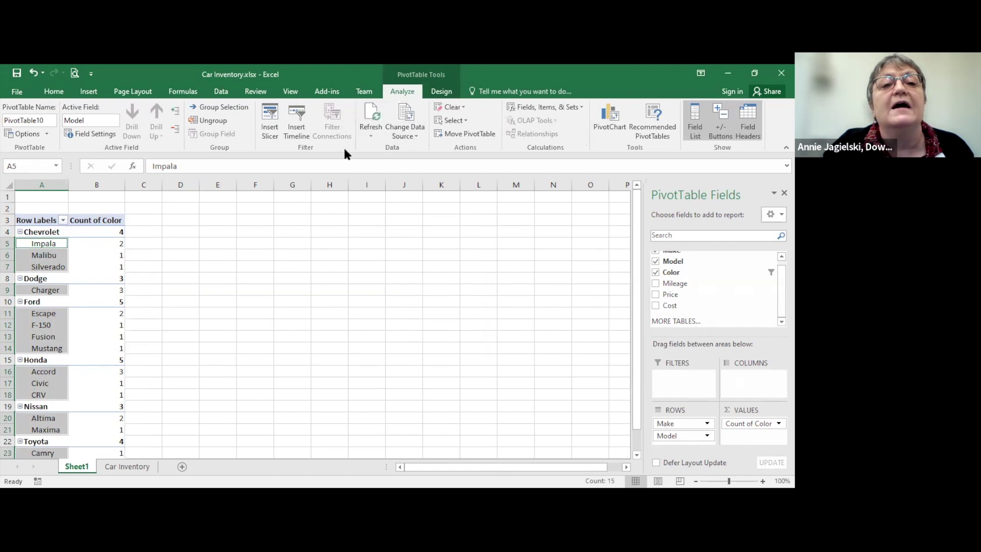
{"action": "left_click", "coordinate": [268, 128]}
Step: Create Color, Make and Model slicers in the Insert Slicers dialog
{"action": "left_click_drag", "start_coordinate": [483, 183], "coordinate": [310, 205]}
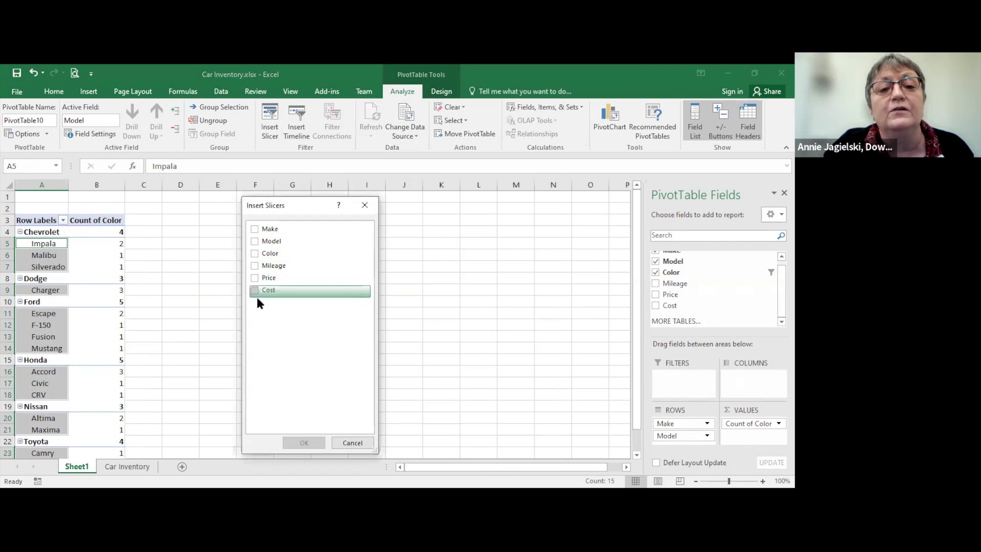
{"action": "left_click", "coordinate": [256, 256]}
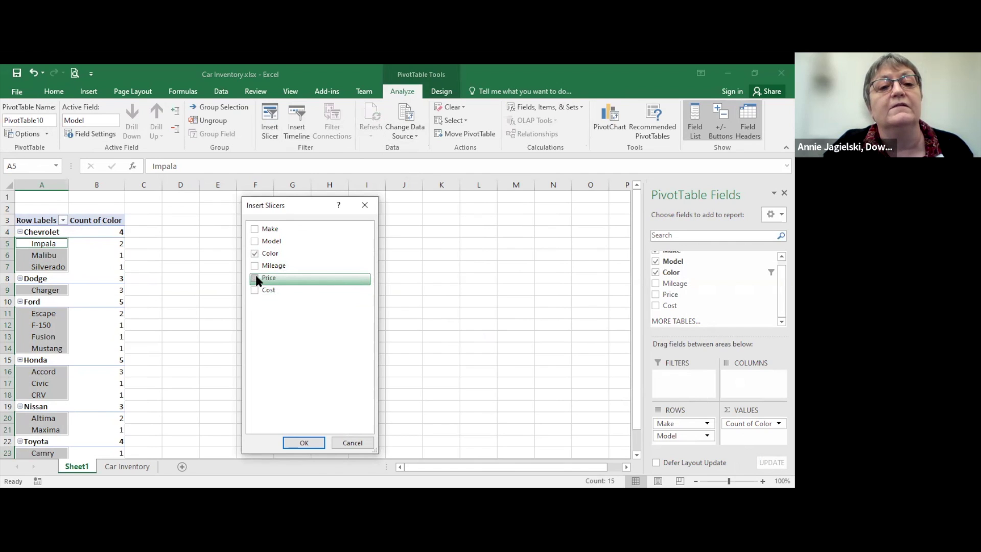
{"action": "left_click", "coordinate": [256, 231]}
{"action": "left_click", "coordinate": [256, 239]}
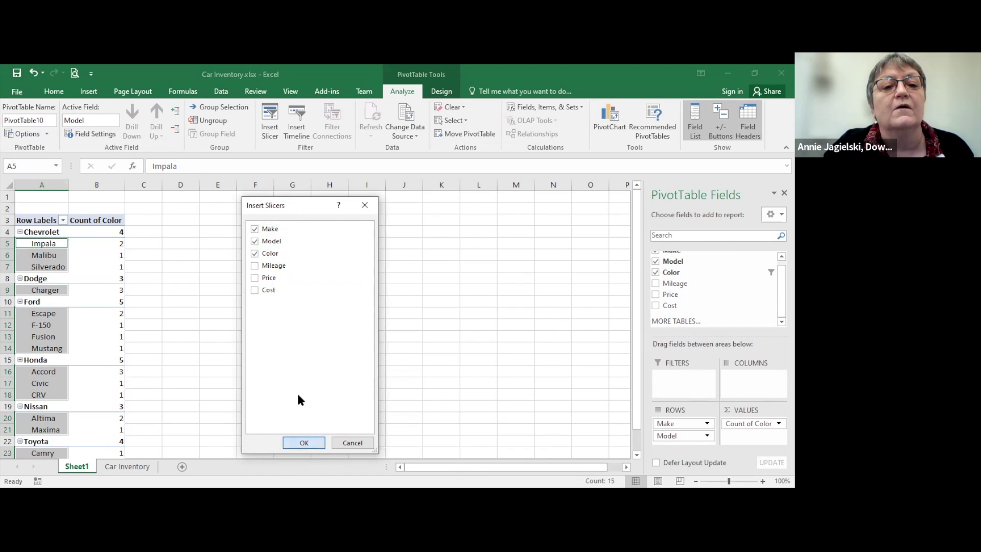
{"action": "key", "text": "Return"}
Step: Arrange the Make, Model and Color slicers side by side across columns D–O
{"action": "left_click_drag", "start_coordinate": [333, 289], "coordinate": [525, 221]}
{"action": "left_click_drag", "start_coordinate": [297, 229], "coordinate": [218, 222]}
{"action": "left_click_drag", "start_coordinate": [305, 259], "coordinate": [366, 217]}
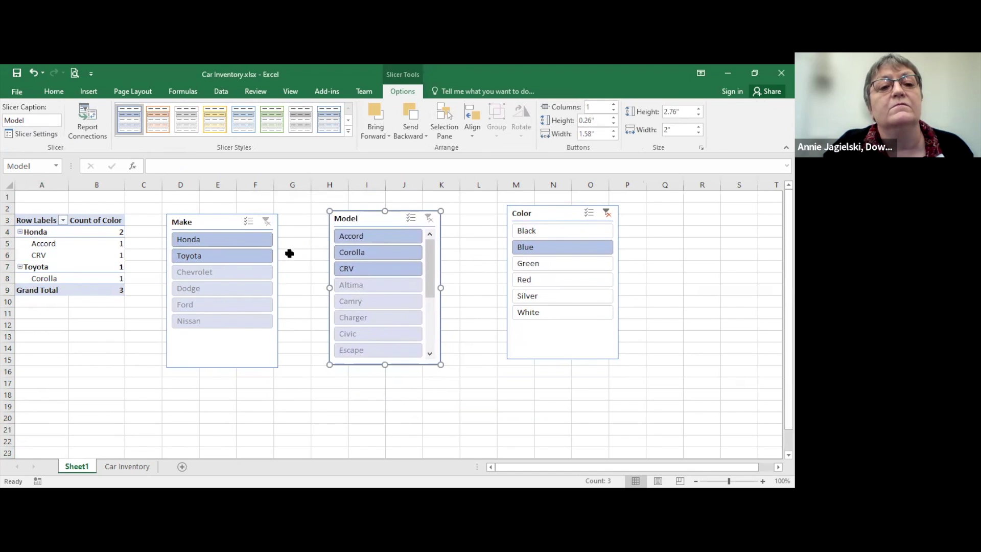
Step: Filter the slicers to Silver, Toyota, Charger and Corolla, then delete the Model slicer
{"action": "left_click", "coordinate": [535, 295]}
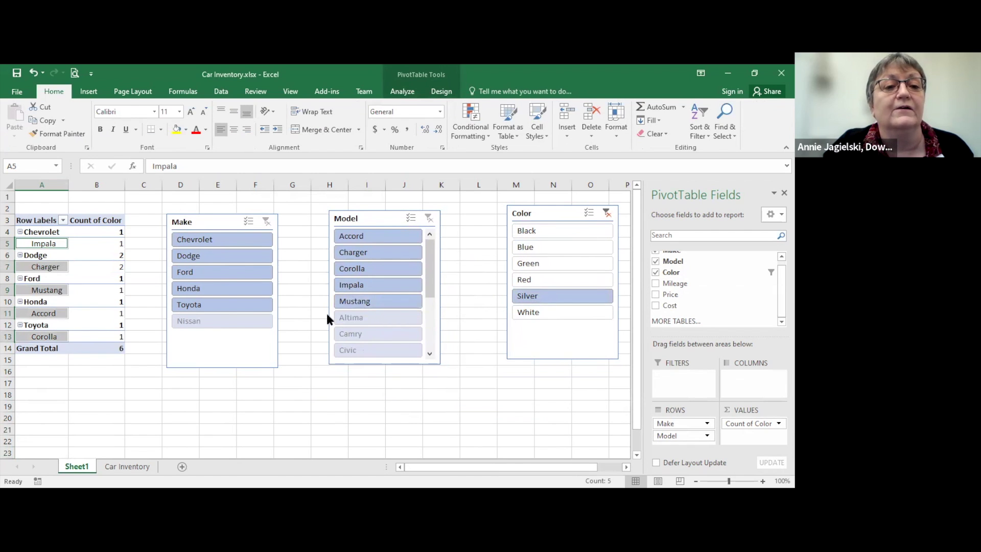
{"action": "left_click", "coordinate": [223, 305]}
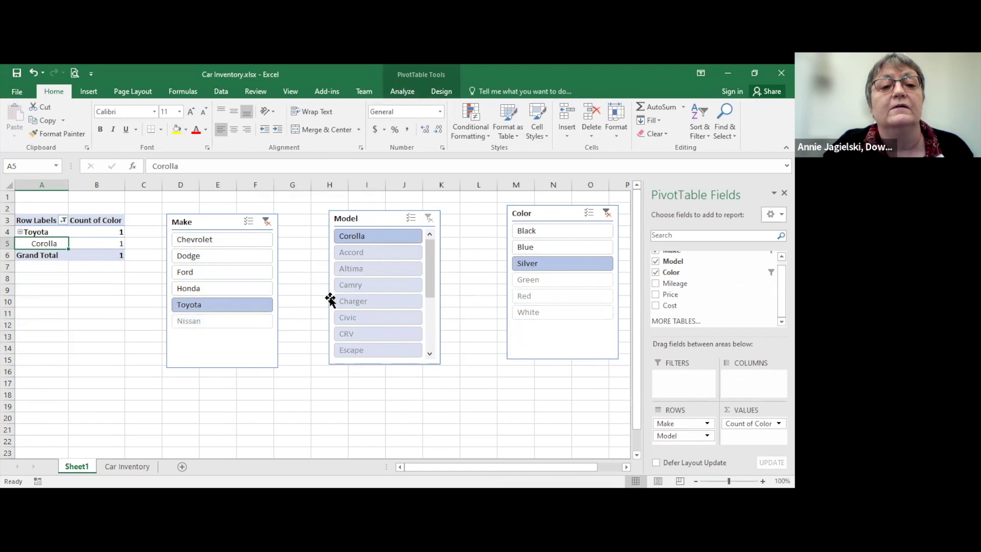
{"action": "left_click", "coordinate": [380, 303]}
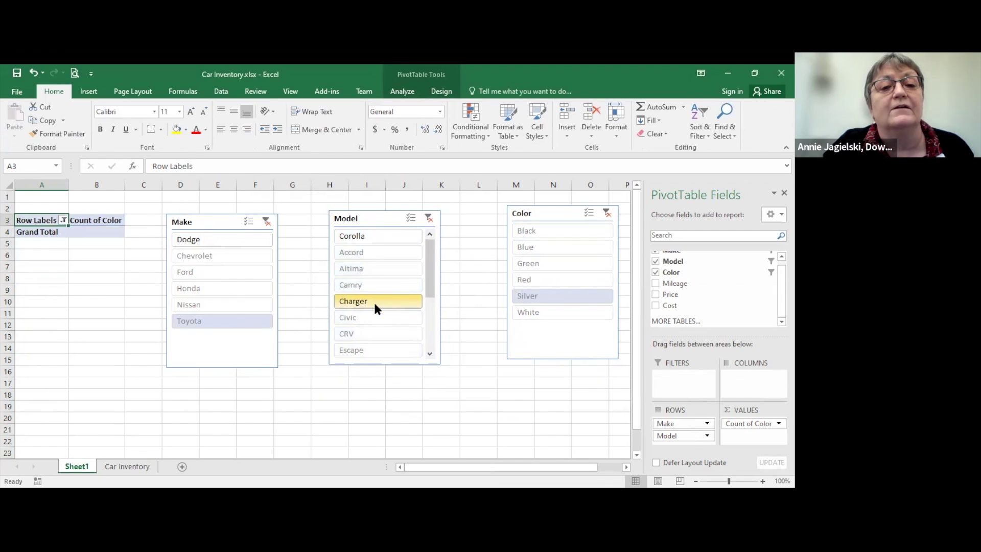
{"action": "left_click", "coordinate": [368, 236]}
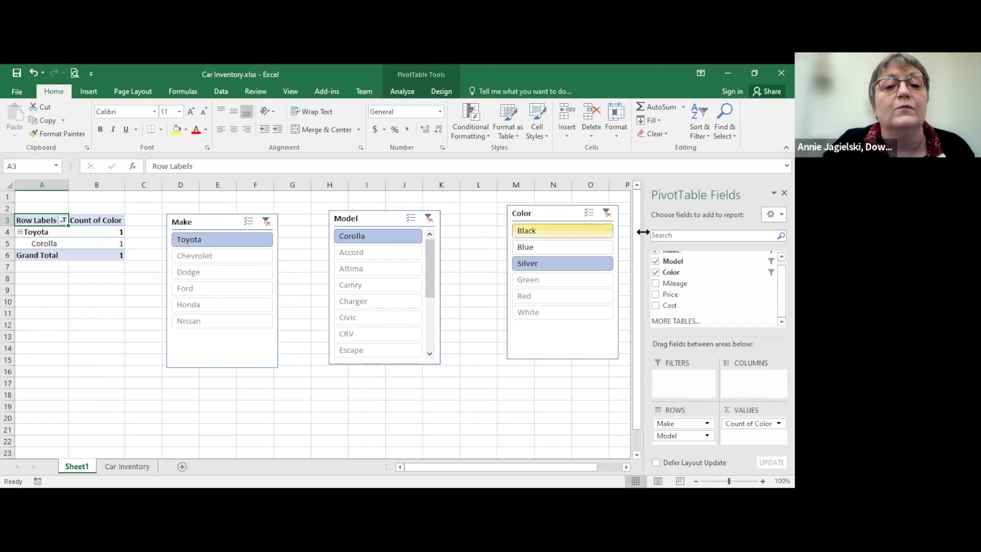
{"action": "left_click", "coordinate": [438, 229]}
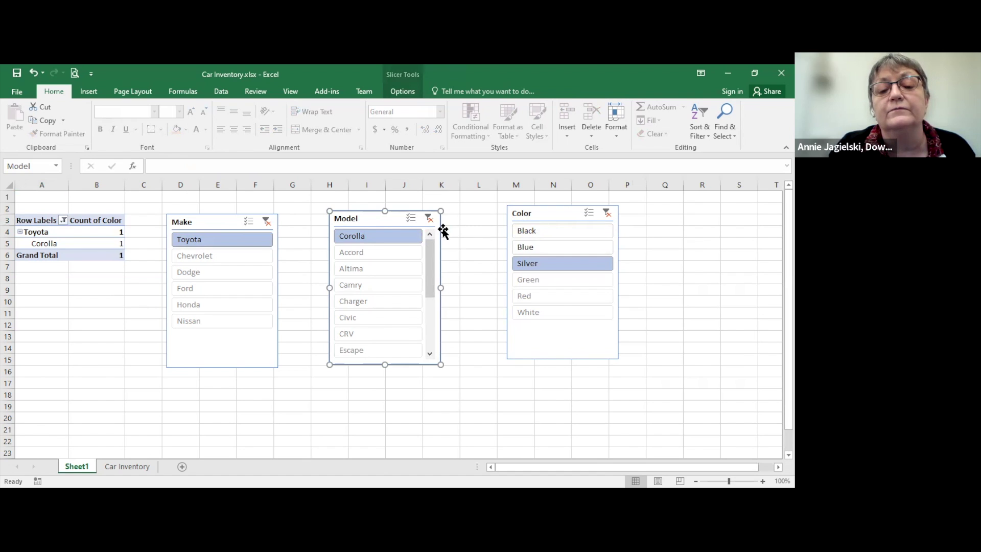
{"action": "key", "text": "Delete"}
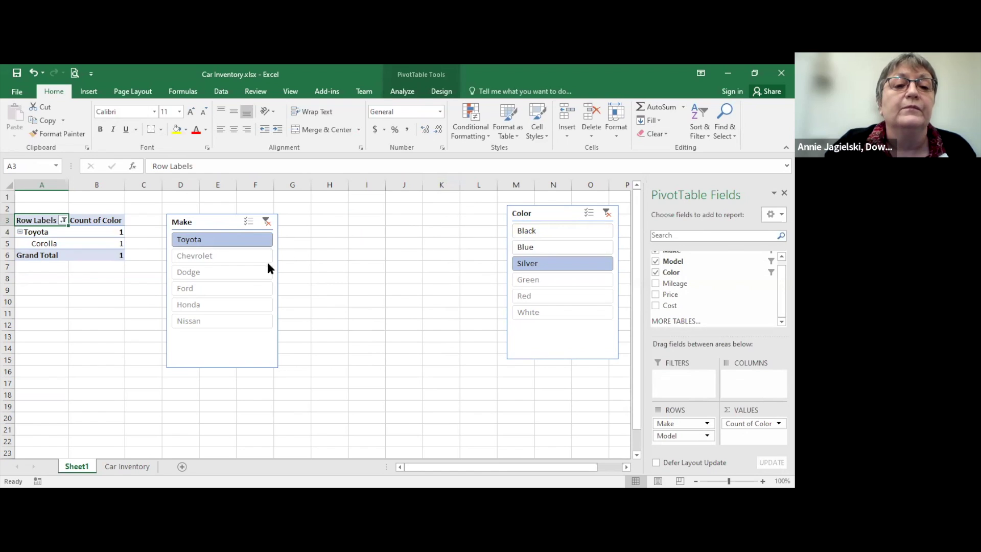
Step: Pick Chevrolet in the Make slicer, then delete the Make slicer
{"action": "left_click", "coordinate": [248, 259]}
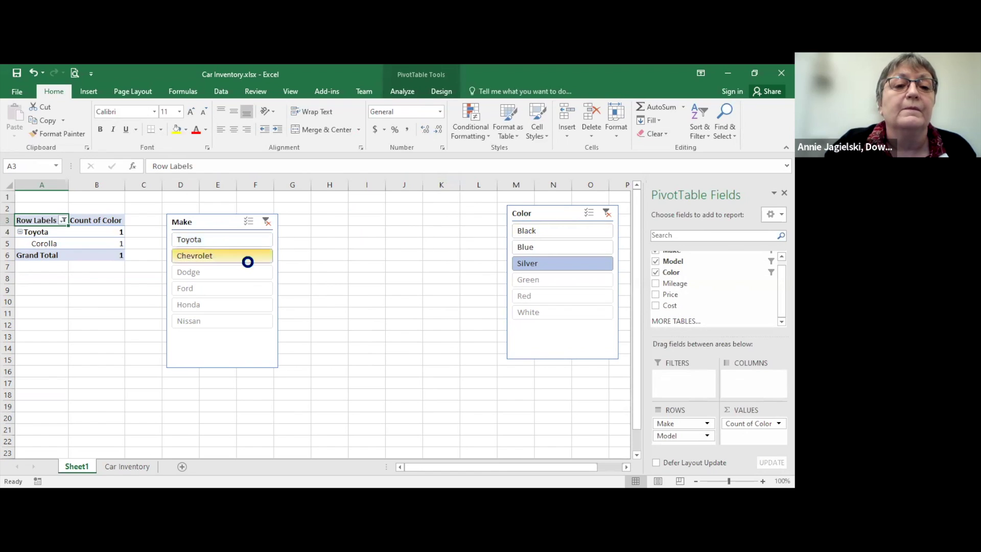
{"action": "left_click", "coordinate": [224, 219]}
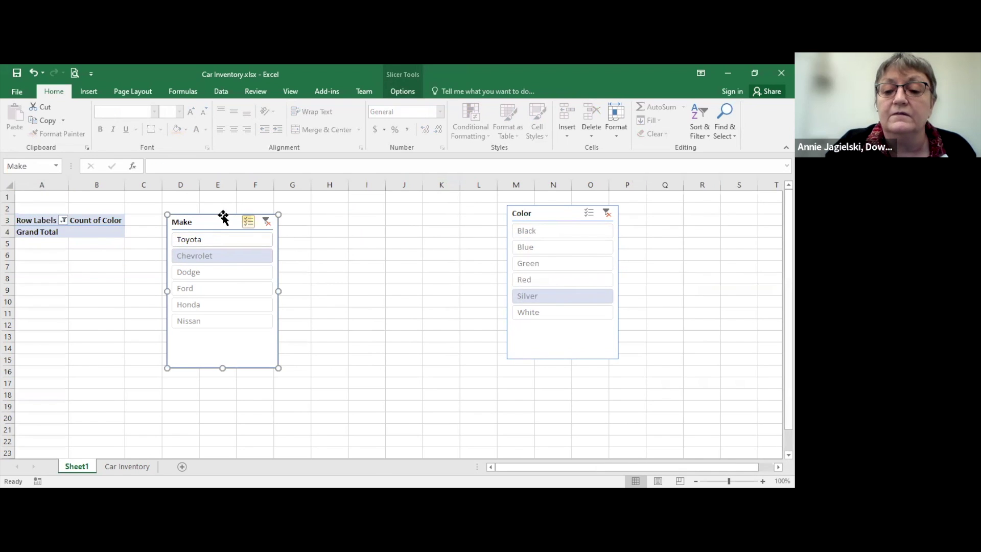
{"action": "key", "text": "Delete"}
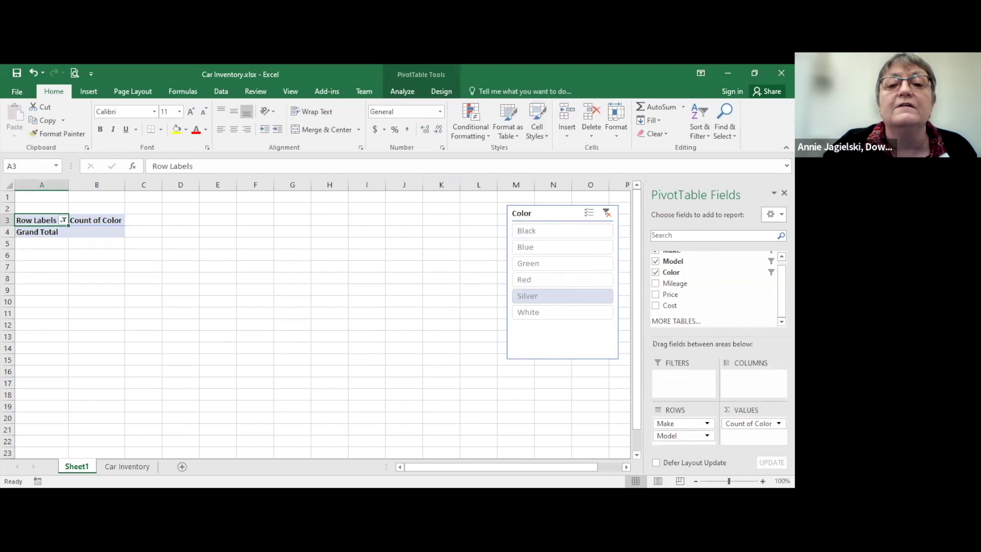
Step: Move the Color slicer beside the PivotTable and filter it to Black
{"action": "left_click_drag", "start_coordinate": [543, 212], "coordinate": [213, 223]}
{"action": "left_click", "coordinate": [206, 244]}
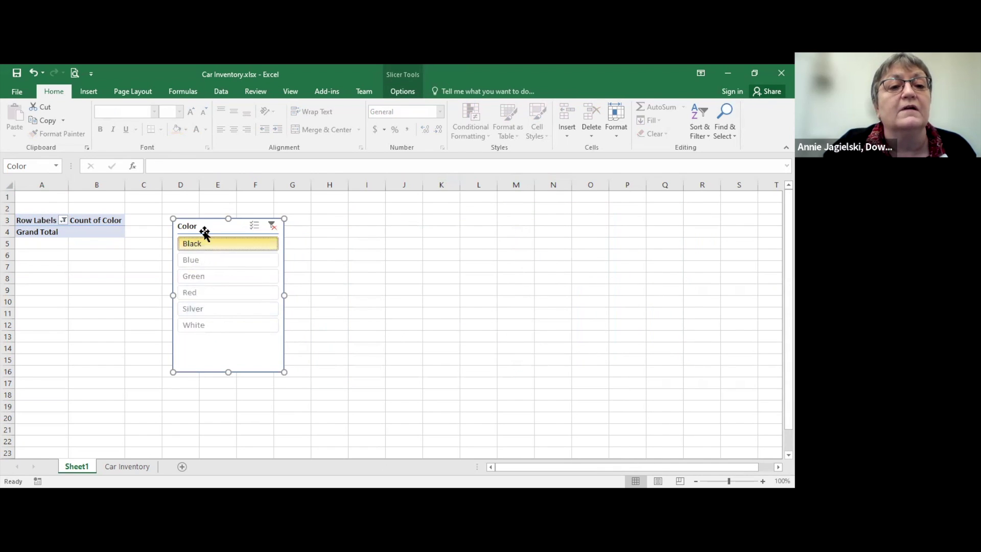
{"action": "left_click", "coordinate": [63, 220]}
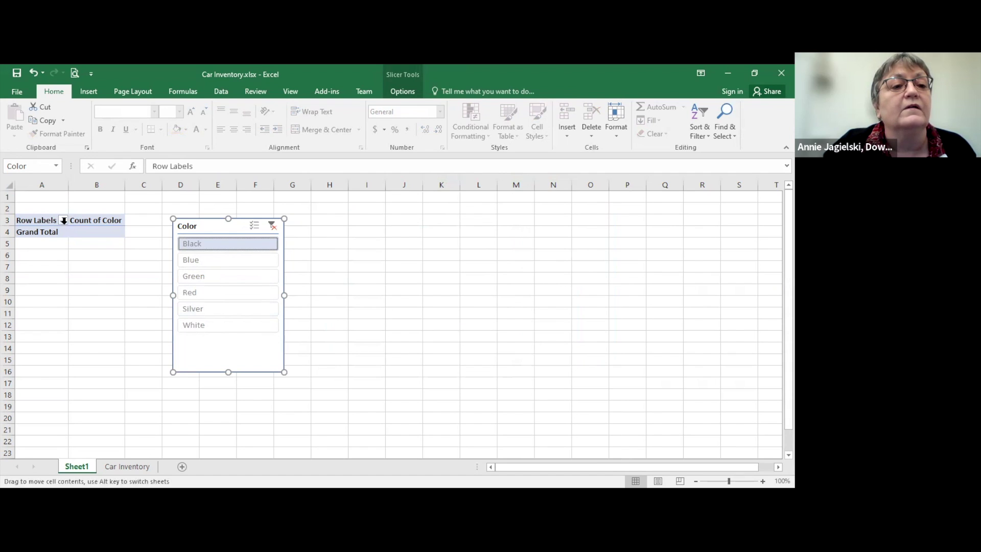
Step: Select all makes in the Row Labels filter
{"action": "left_click", "coordinate": [64, 220]}
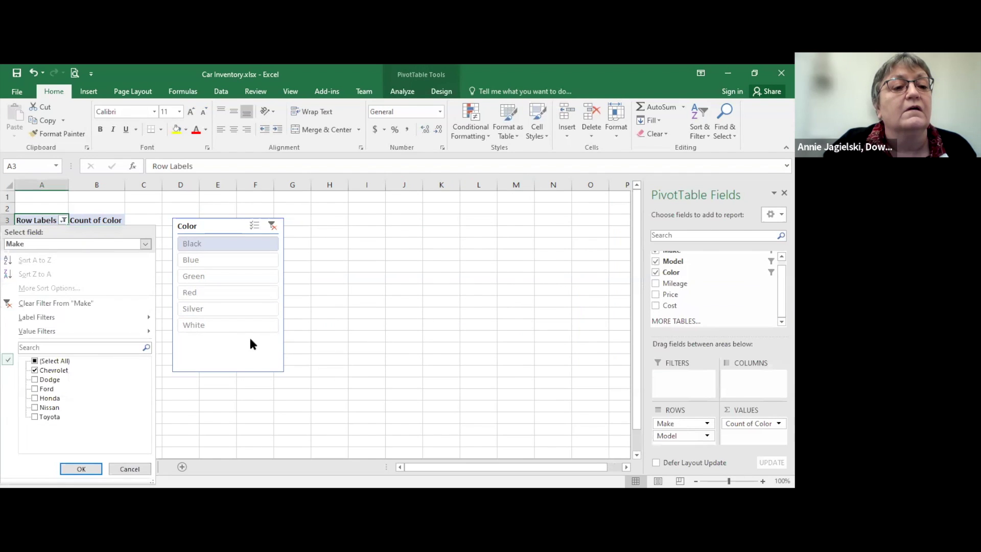
{"action": "left_click", "coordinate": [34, 360]}
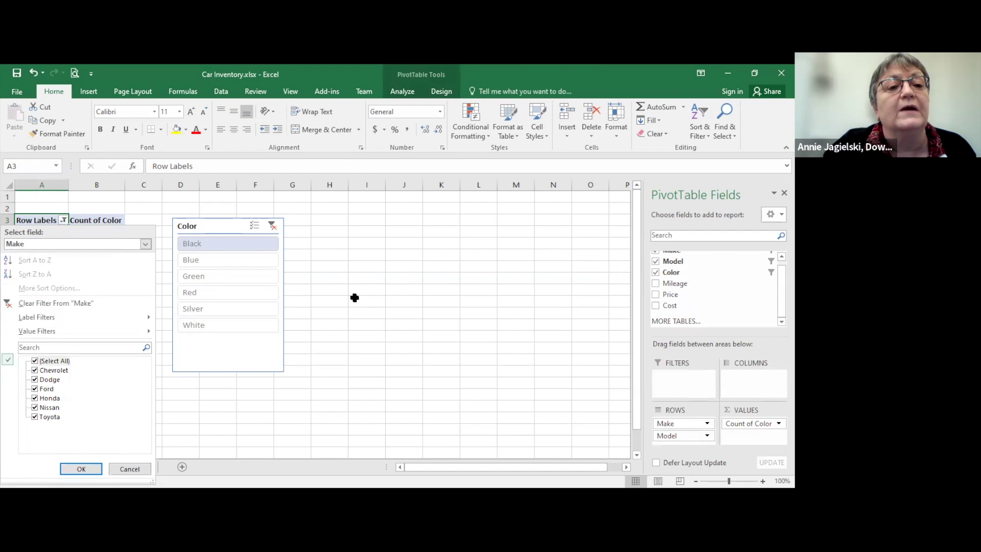
{"action": "key", "text": "Return"}
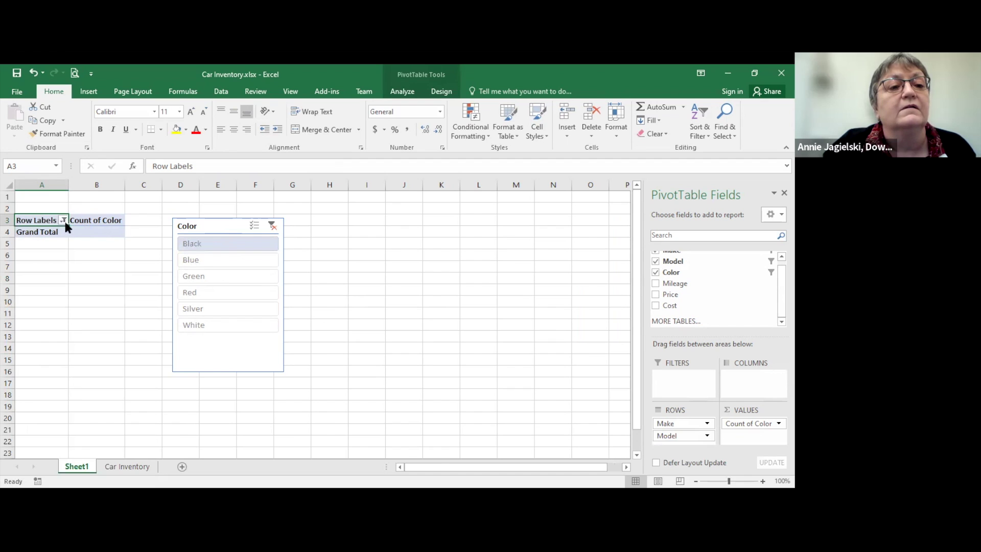
{"action": "key", "text": "alt+Down"}
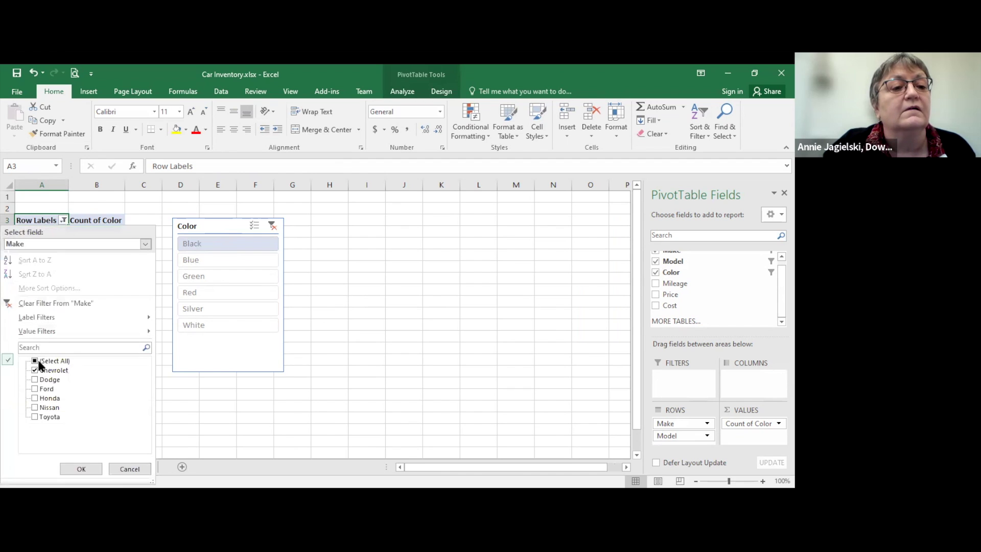
{"action": "left_click", "coordinate": [35, 361]}
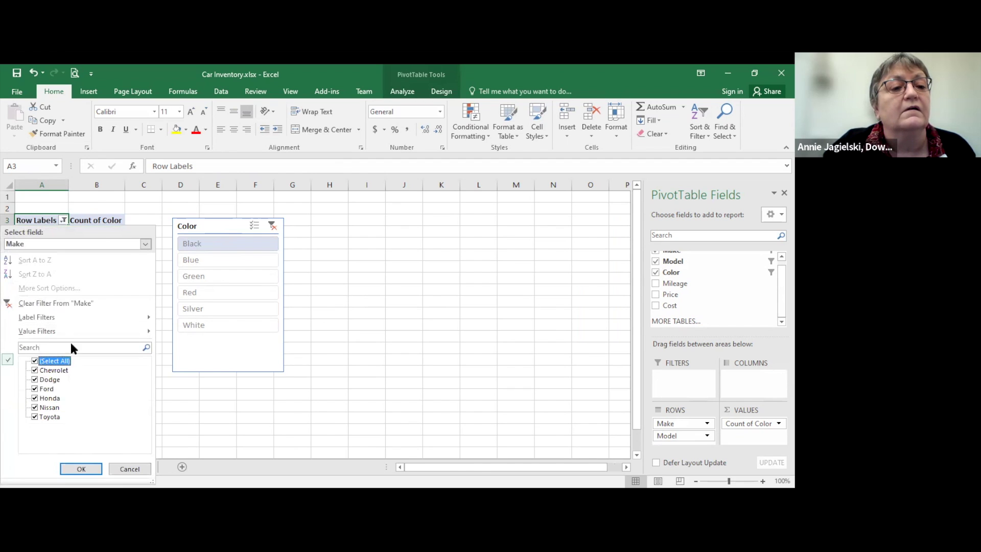
Step: Select all models in the Model filter, then re-check all makes
{"action": "left_click", "coordinate": [146, 244]}
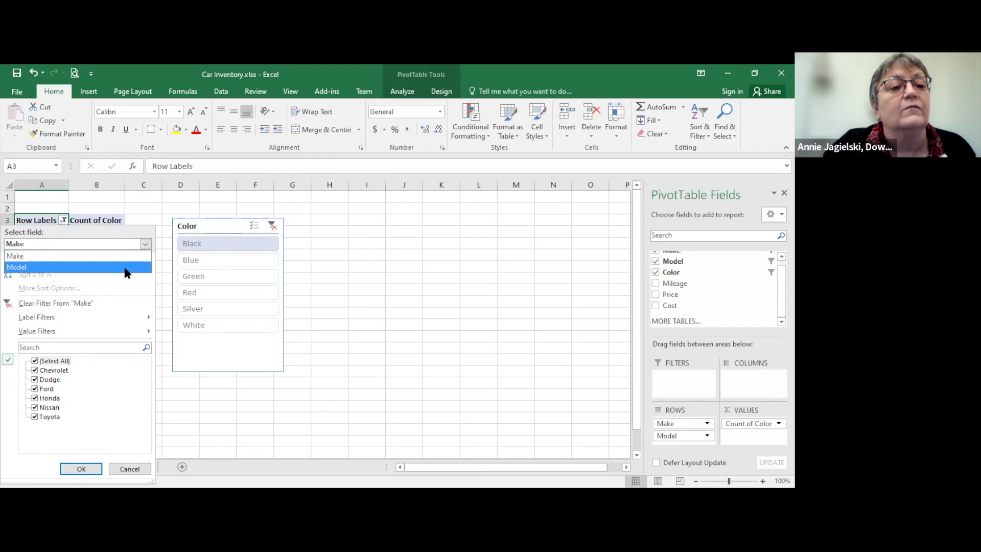
{"action": "left_click", "coordinate": [127, 270]}
{"action": "left_click", "coordinate": [34, 361]}
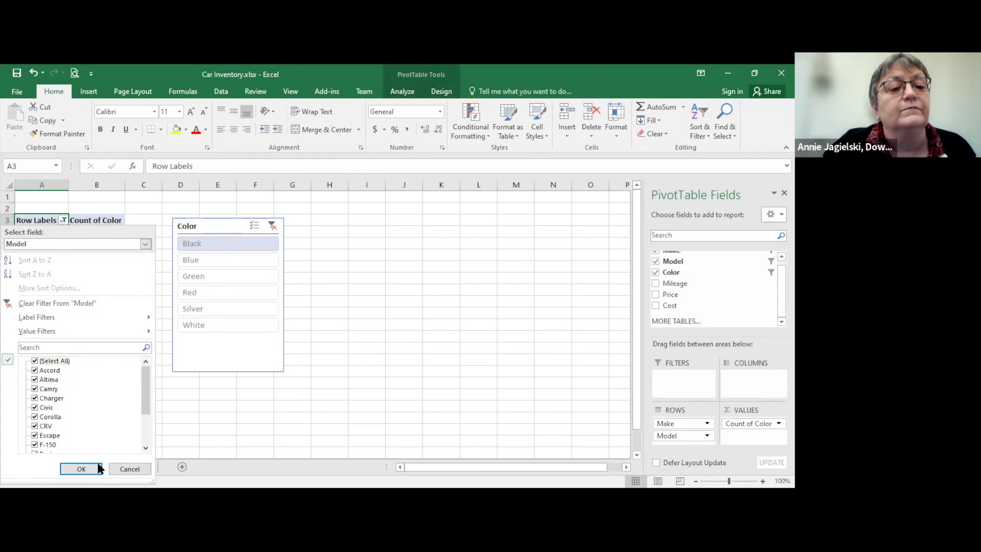
{"action": "left_click", "coordinate": [81, 469]}
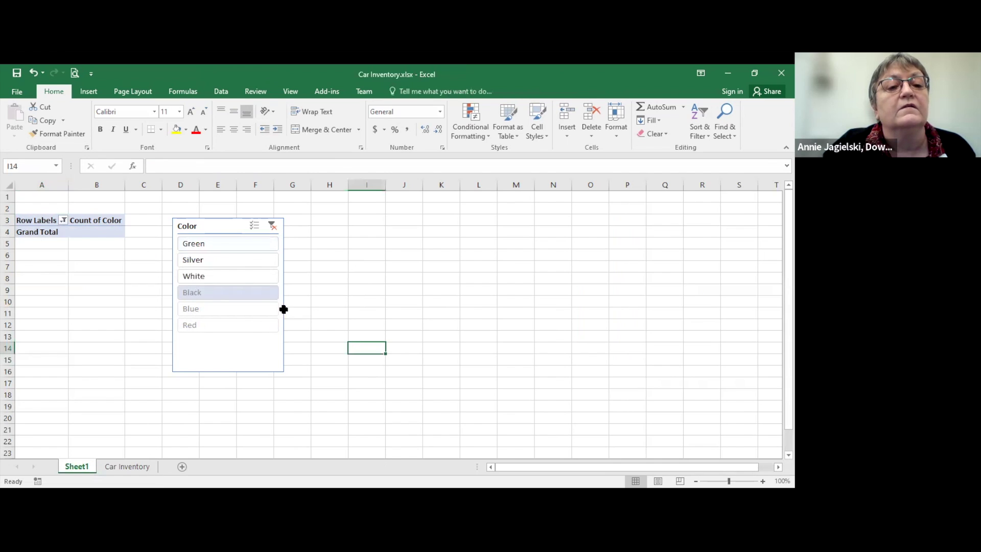
{"action": "left_click", "coordinate": [63, 221]}
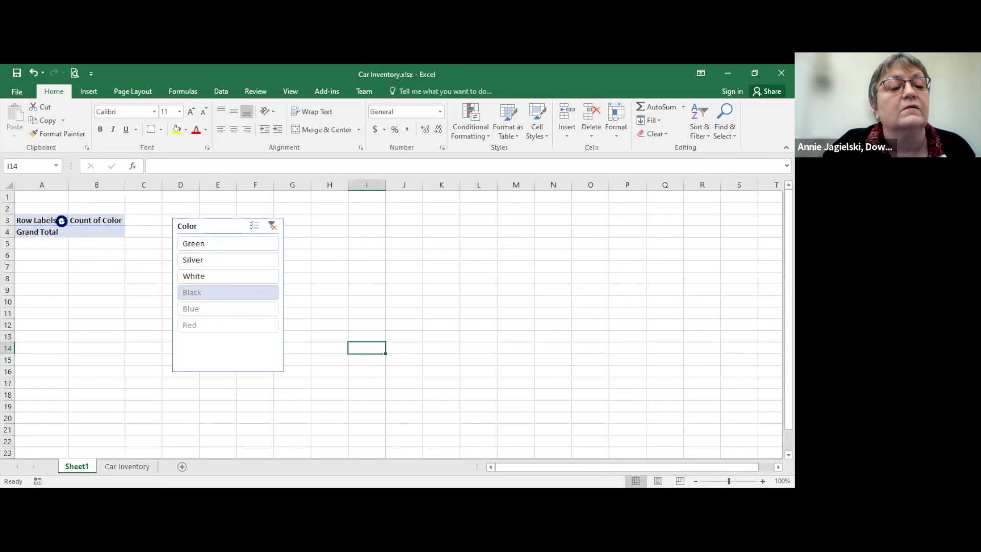
{"action": "left_click", "coordinate": [34, 361]}
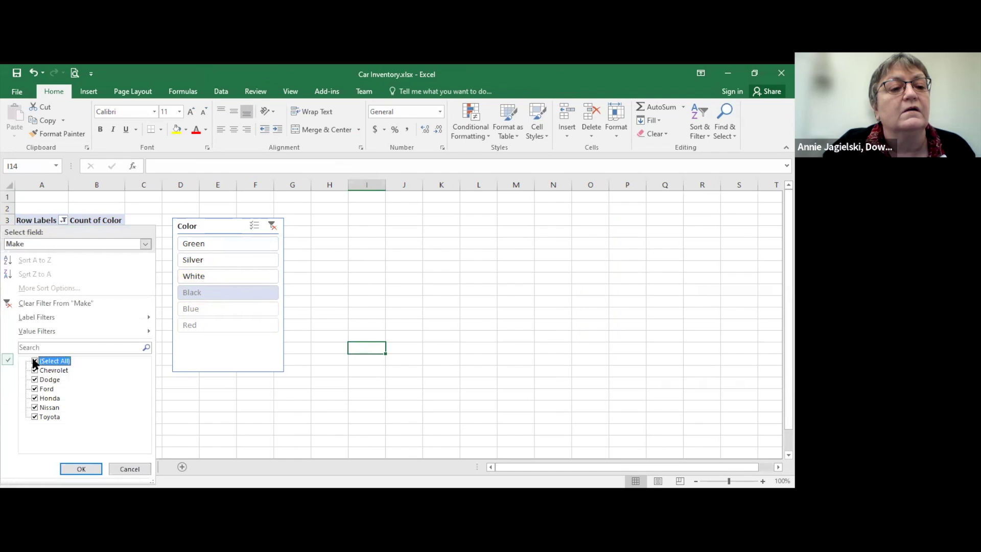
{"action": "left_click", "coordinate": [81, 468]}
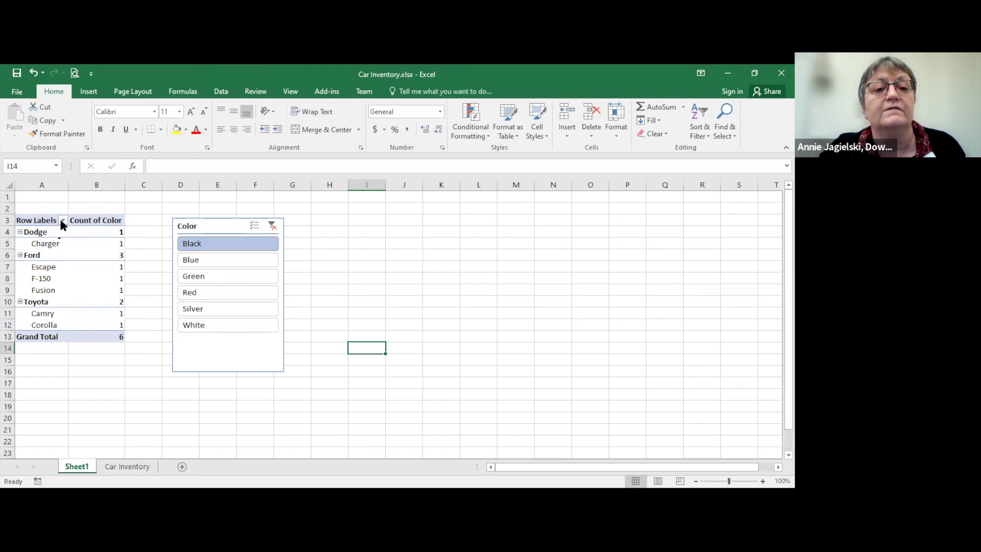
{"action": "left_click", "coordinate": [62, 221]}
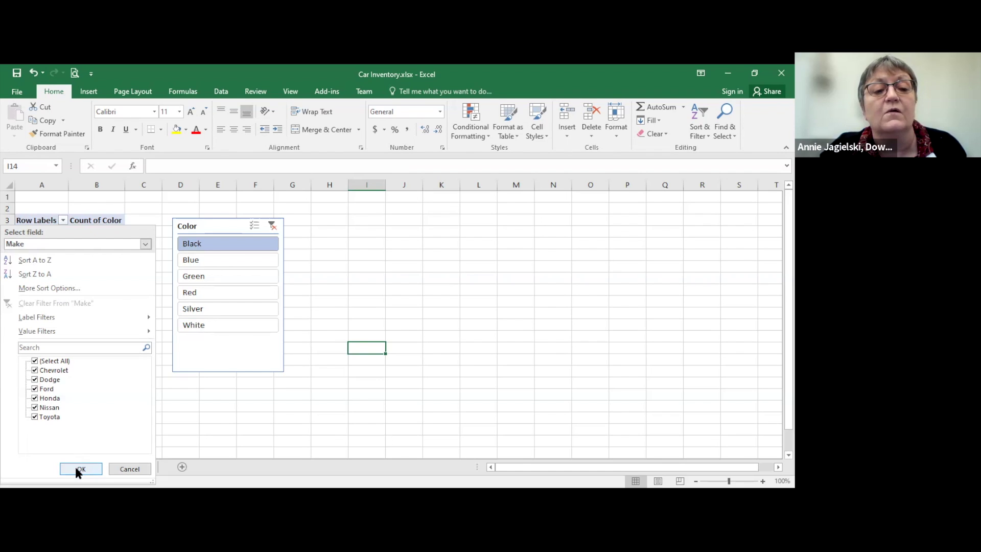
Step: Check the Row Labels filter on the Model field, closing it unchanged
{"action": "left_click", "coordinate": [146, 245]}
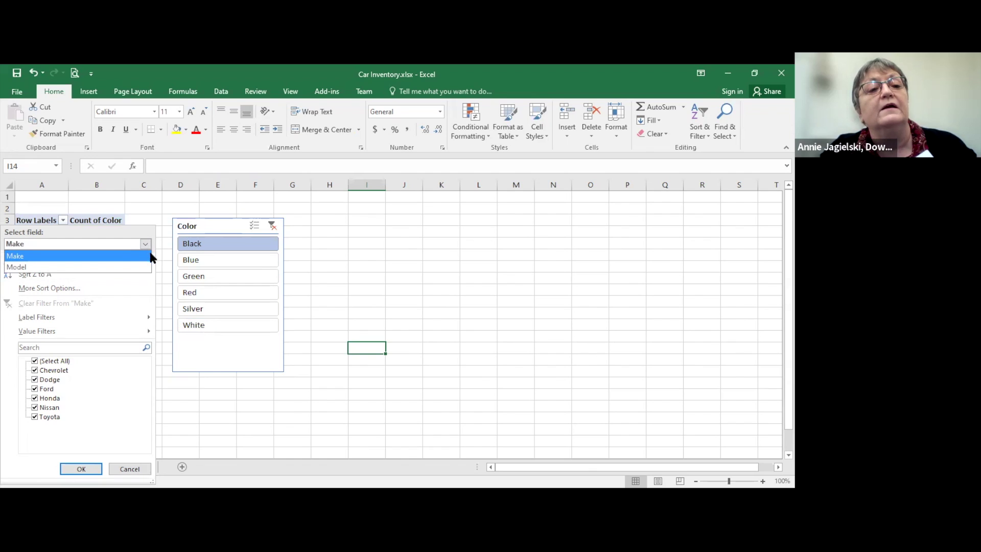
{"action": "left_click", "coordinate": [142, 267]}
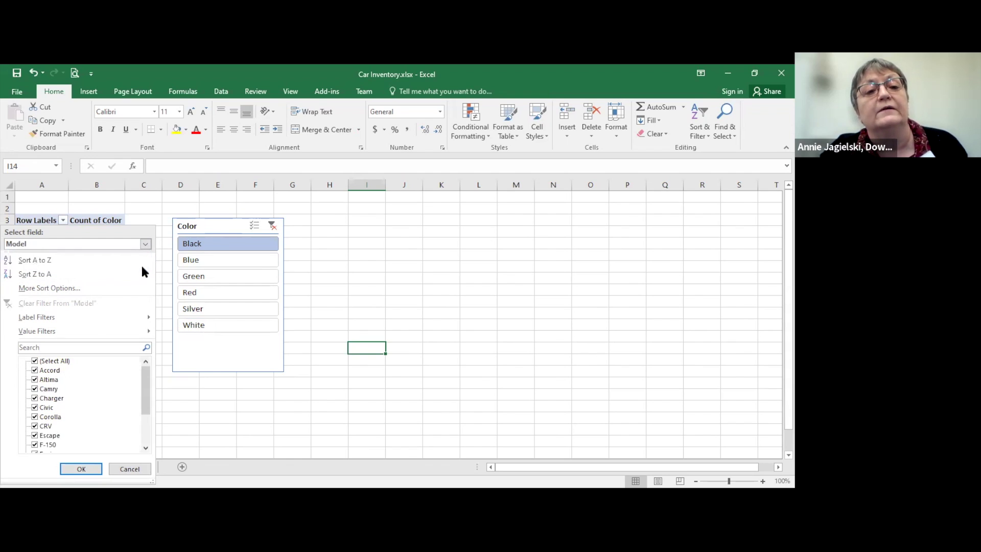
{"action": "left_click", "coordinate": [229, 223]}
Step: Move the Color slicer to column E and clear its colour filter
{"action": "left_click_drag", "start_coordinate": [229, 224], "coordinate": [259, 208]}
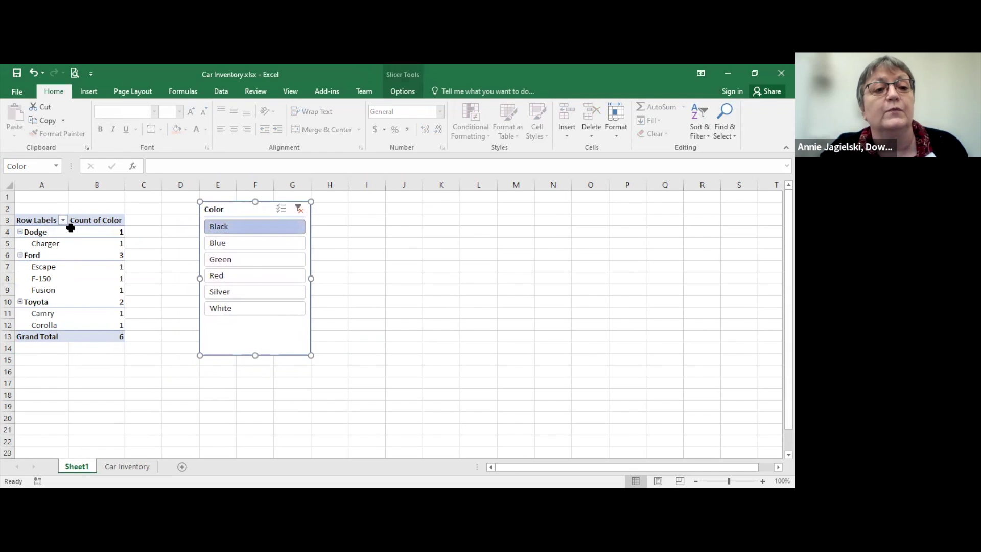
{"action": "left_click_drag", "start_coordinate": [245, 207], "coordinate": [239, 220]}
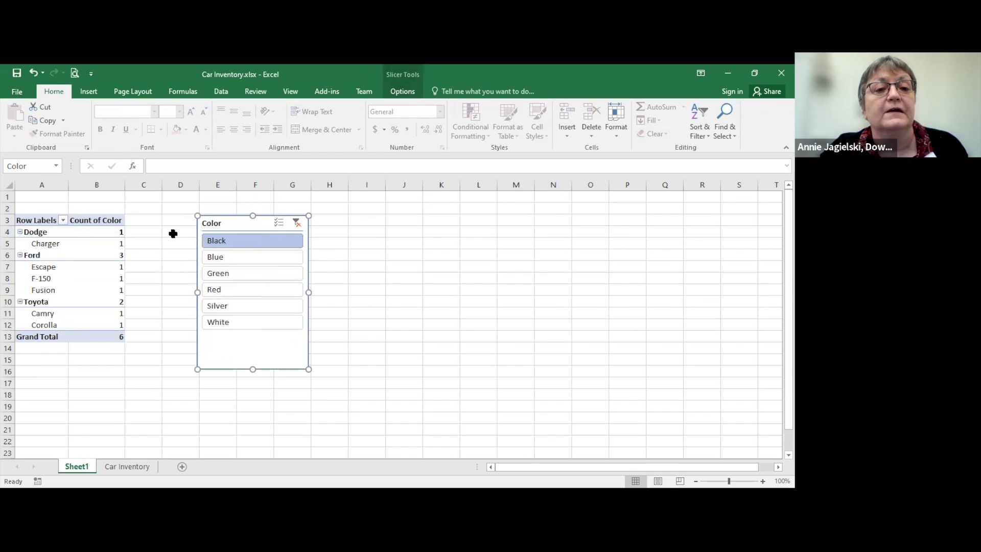
{"action": "left_click", "coordinate": [296, 223]}
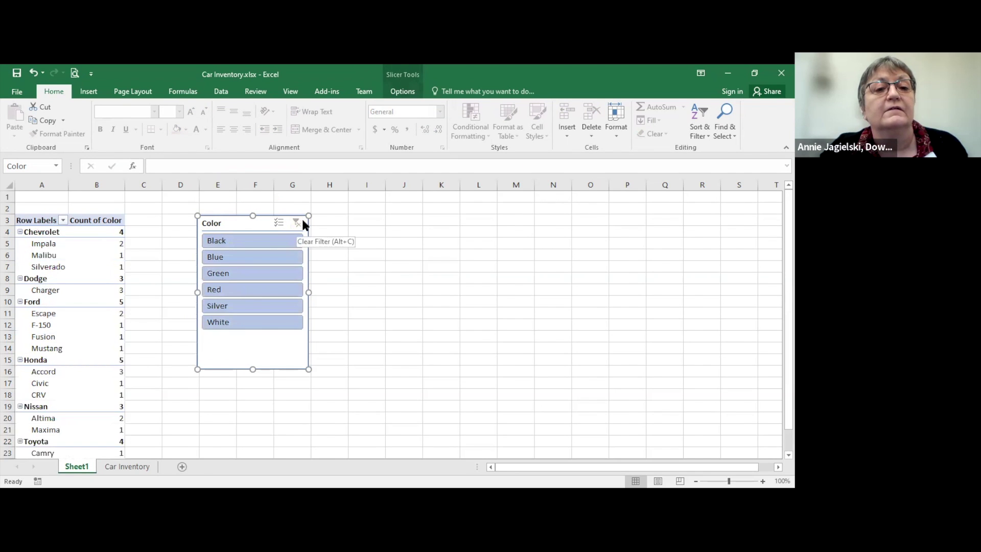
Step: Delete the Color slicer so the PivotTable shows all makes and models unfiltered
{"action": "left_click", "coordinate": [63, 221]}
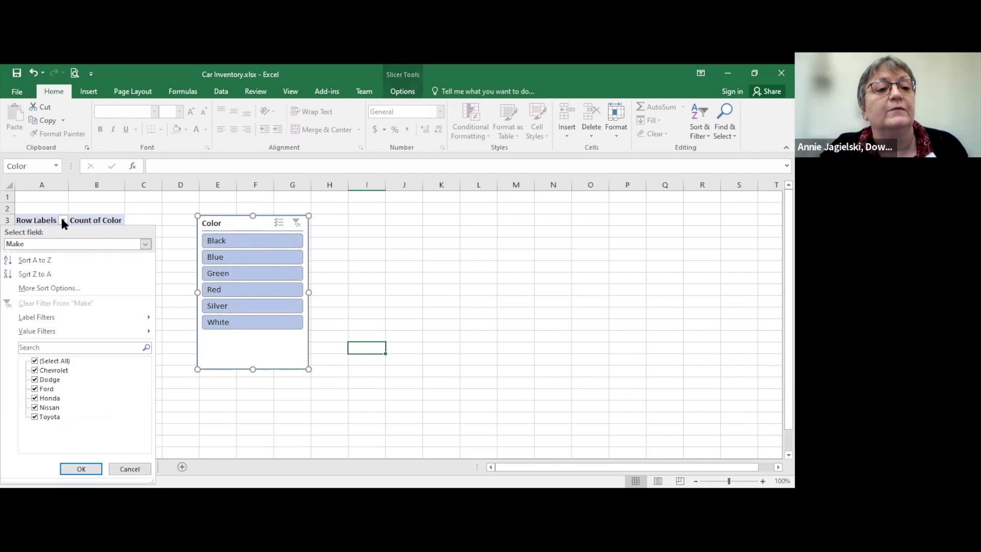
{"action": "left_click", "coordinate": [301, 225]}
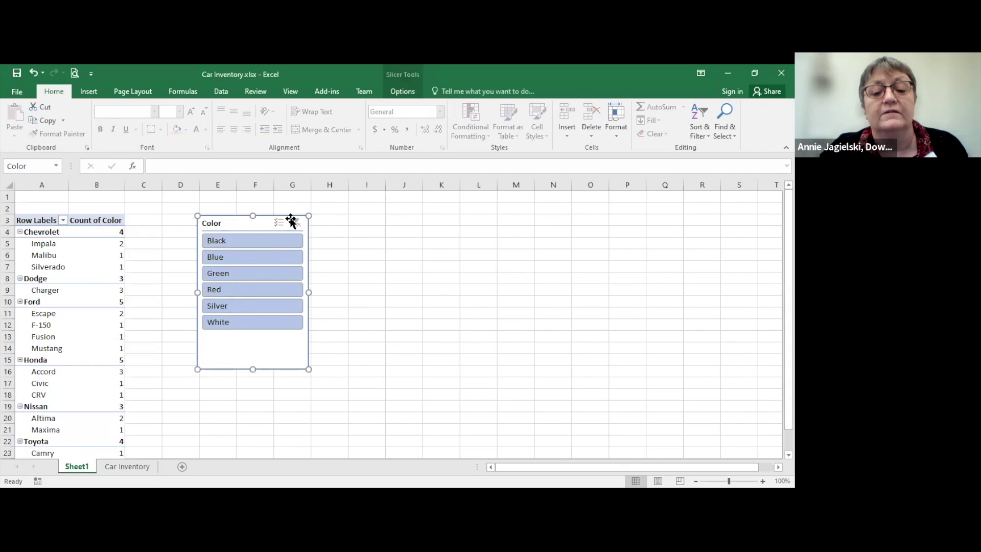
{"action": "key", "text": "Delete"}
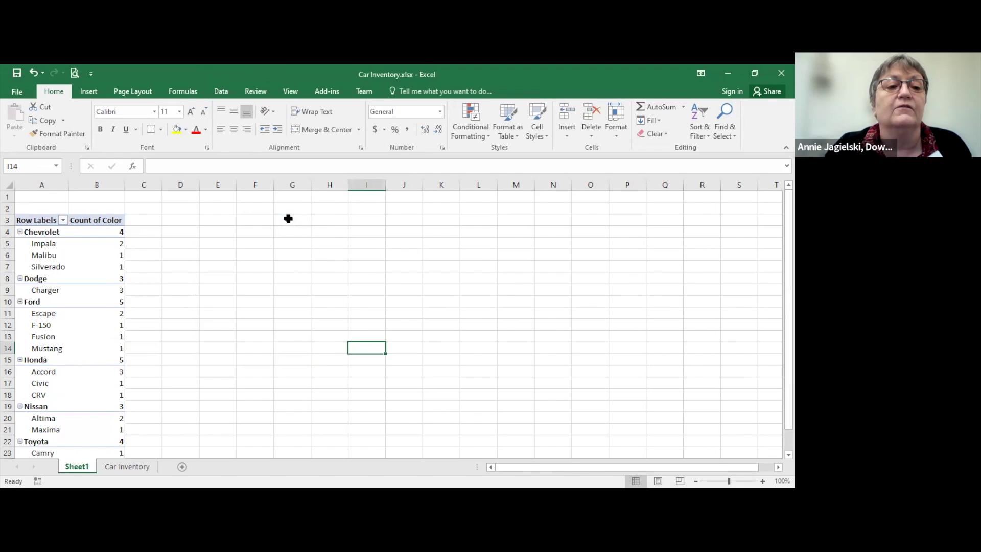
{"action": "left_click", "coordinate": [64, 220]}
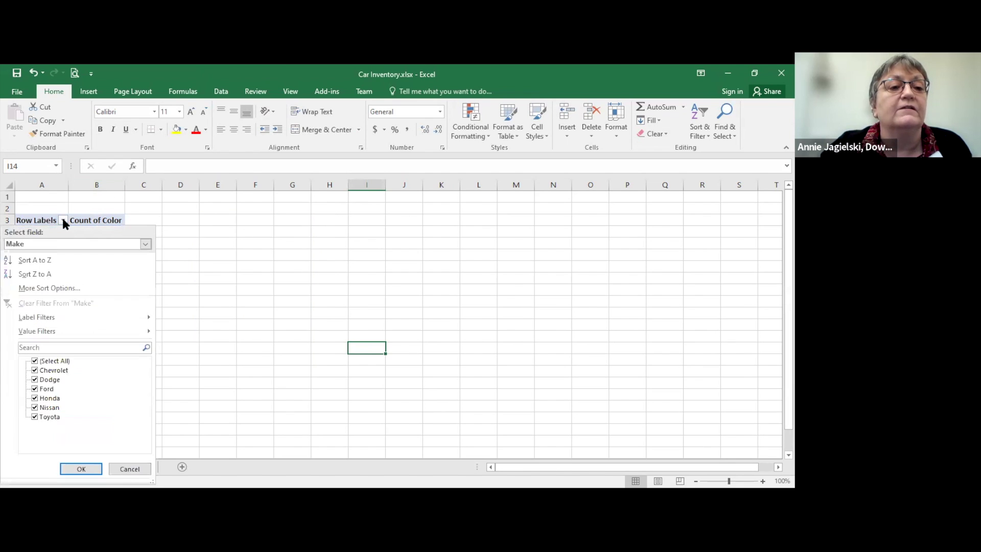
{"action": "left_click", "coordinate": [64, 220]}
{"action": "left_click", "coordinate": [189, 246]}
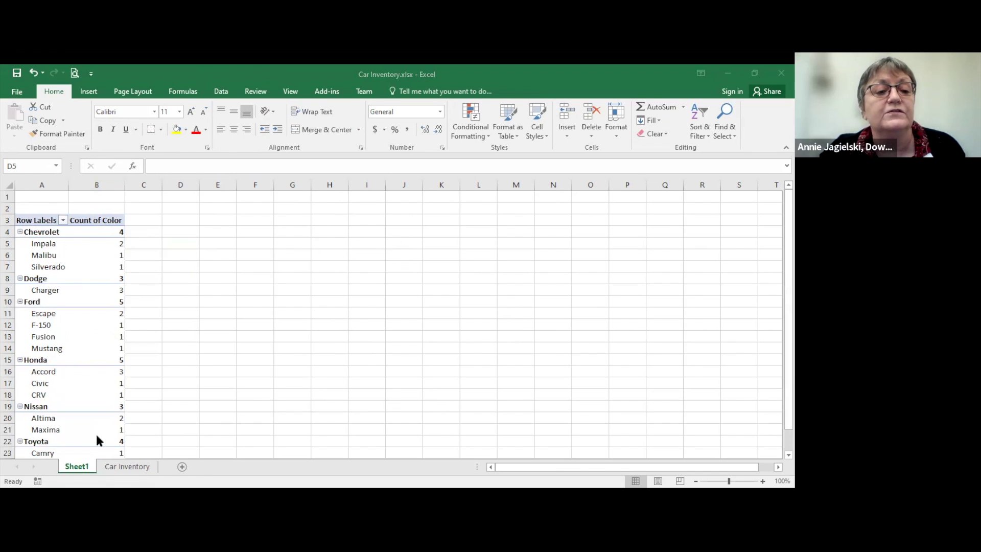
{"action": "left_click", "coordinate": [111, 471]}
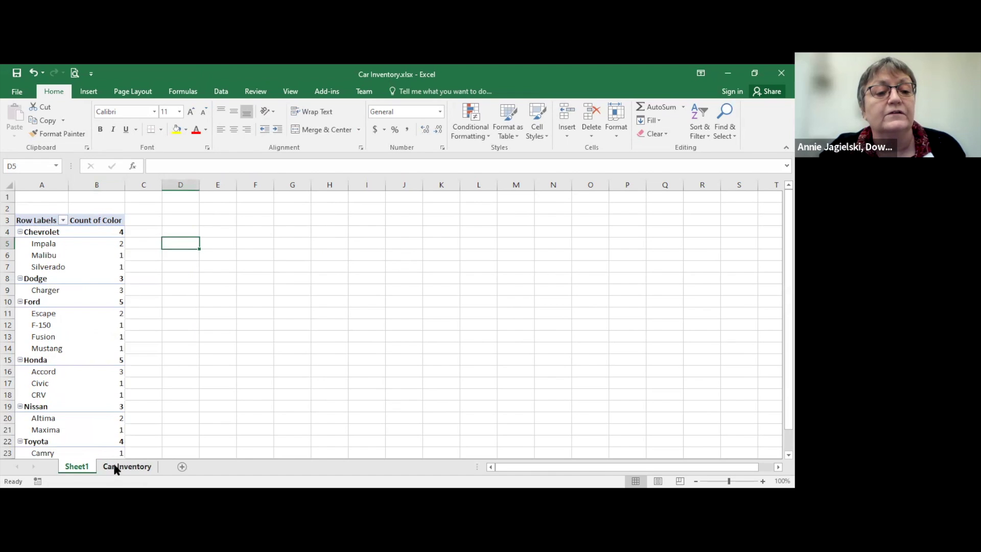
Step: Look at the PivotTable insert options from the Car Inventory sheet
{"action": "left_click", "coordinate": [116, 467]}
{"action": "scroll", "coordinate": [48, 204], "scroll_direction": "up", "scroll_amount": 4}
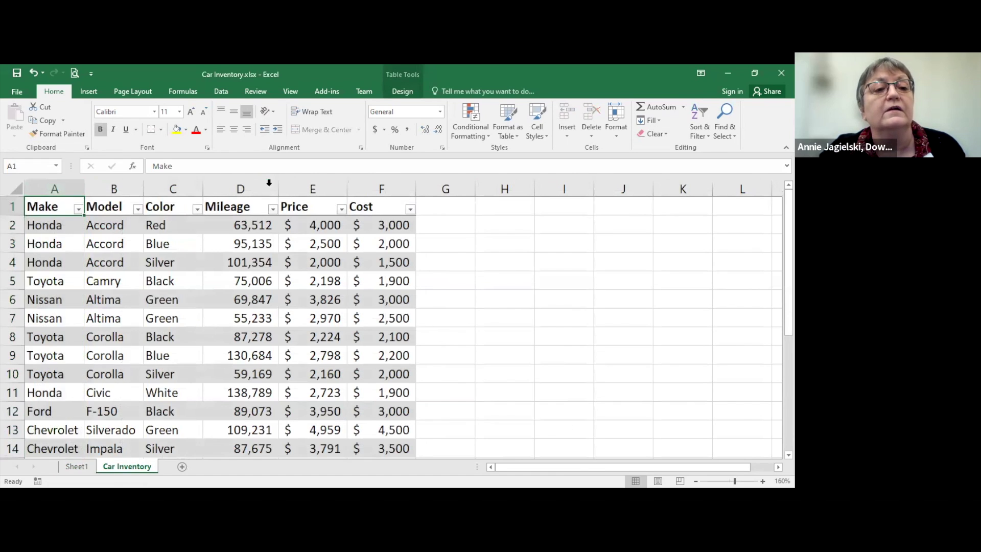
{"action": "left_click", "coordinate": [87, 91]}
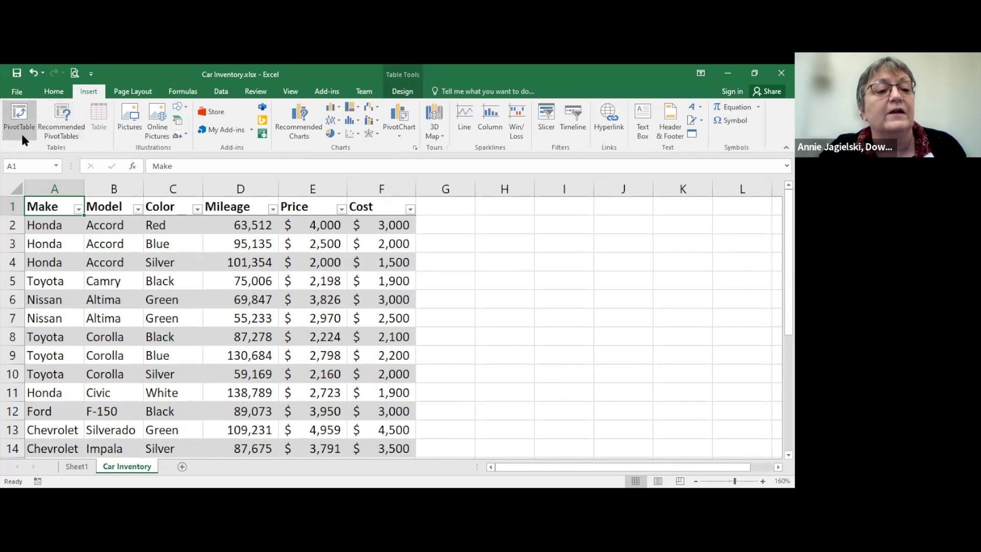
Step: Rename Sheet1 to 'Make Model Count'
{"action": "left_click", "coordinate": [74, 466]}
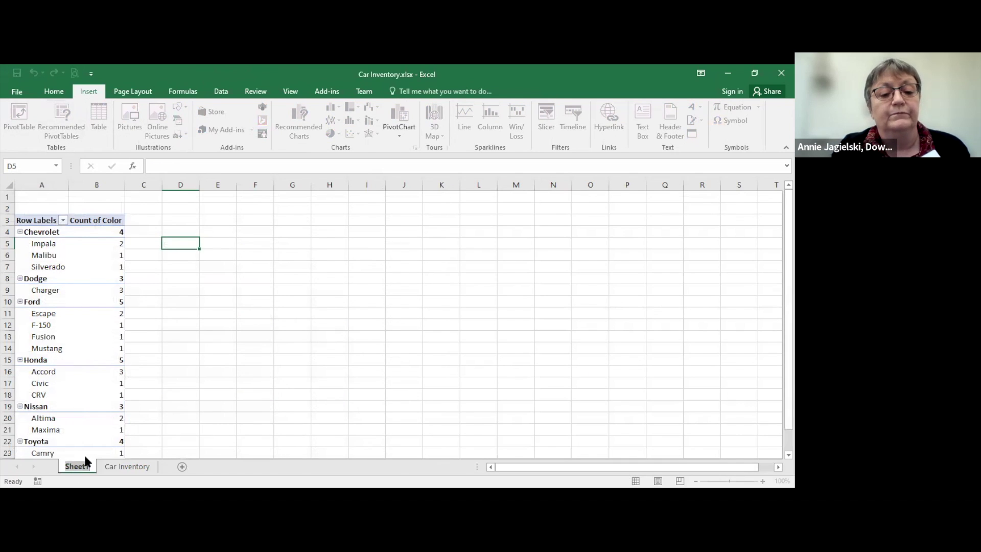
{"action": "double_click", "coordinate": [85, 461]}
{"action": "type", "text": "Make Model Count"}
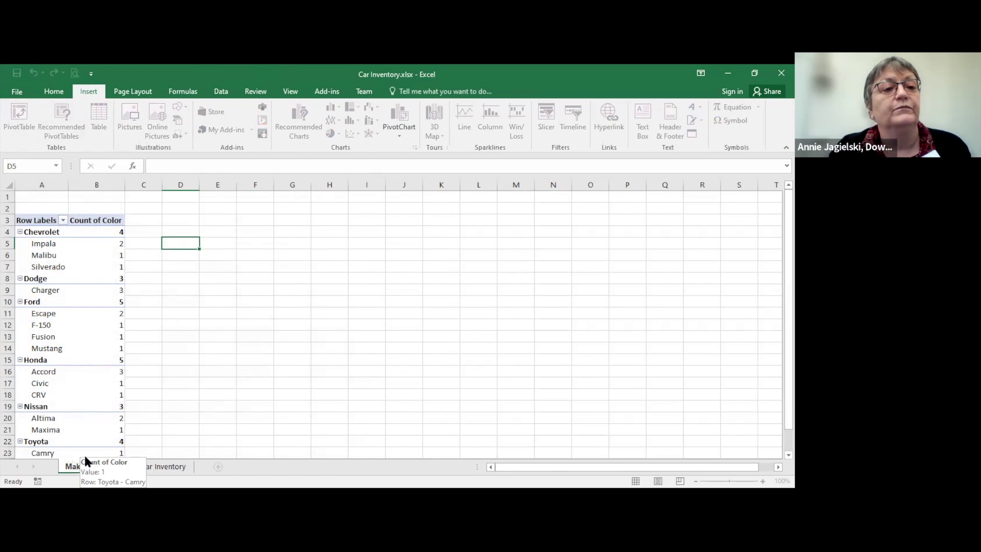
{"action": "key", "text": "Return"}
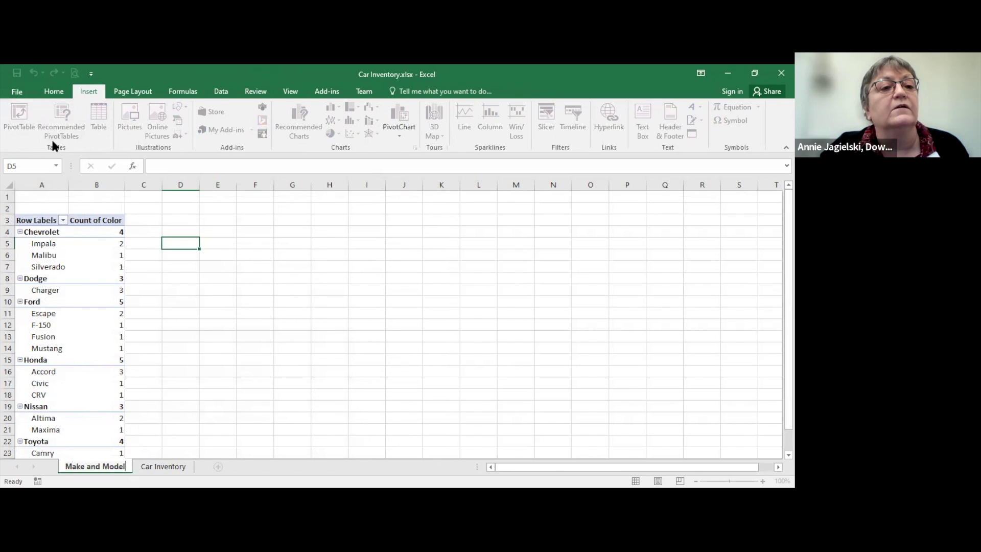
Step: Insert a new blank PivotTable from Table1 on a new worksheet, Sheet2
{"action": "key", "text": "ctrl+Page_Down"}
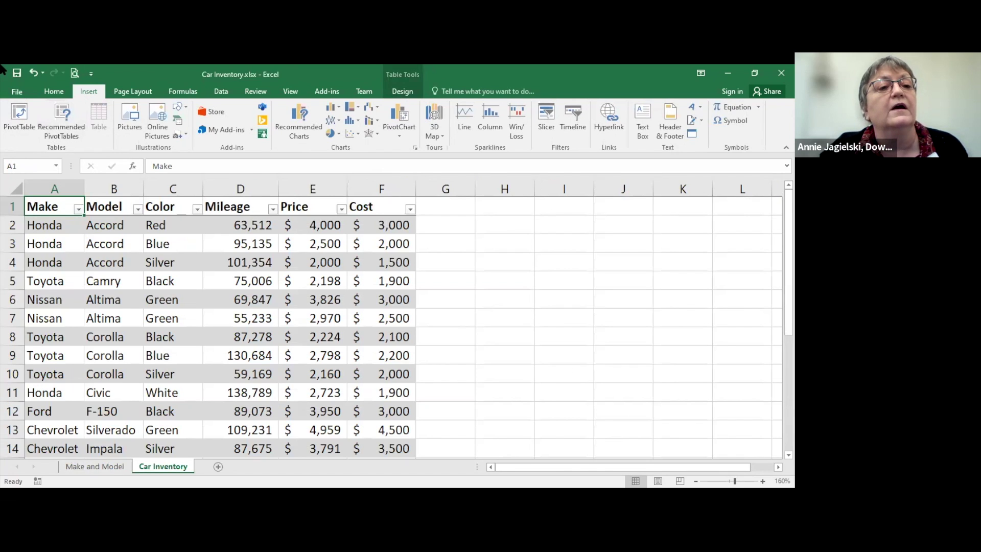
{"action": "left_click", "coordinate": [24, 125]}
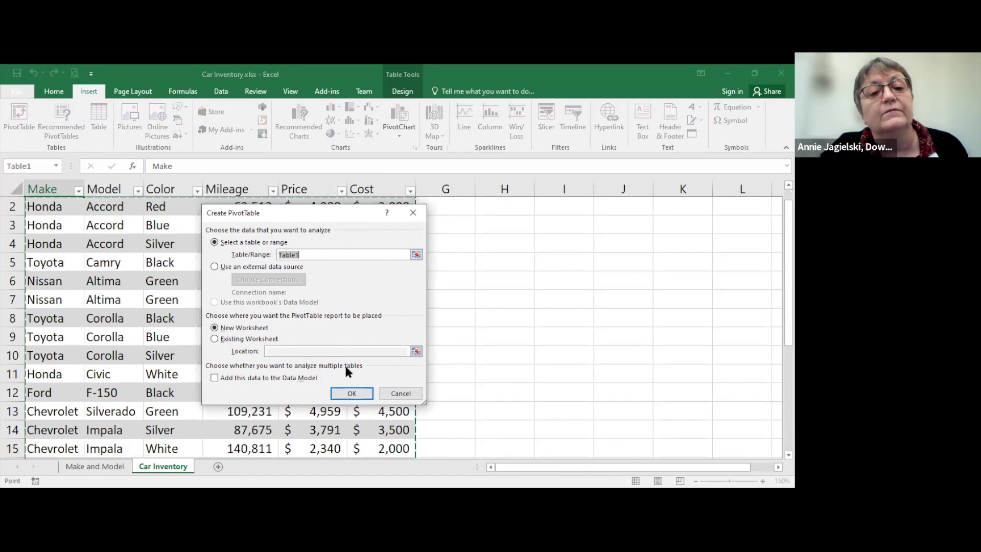
{"action": "left_click", "coordinate": [353, 394]}
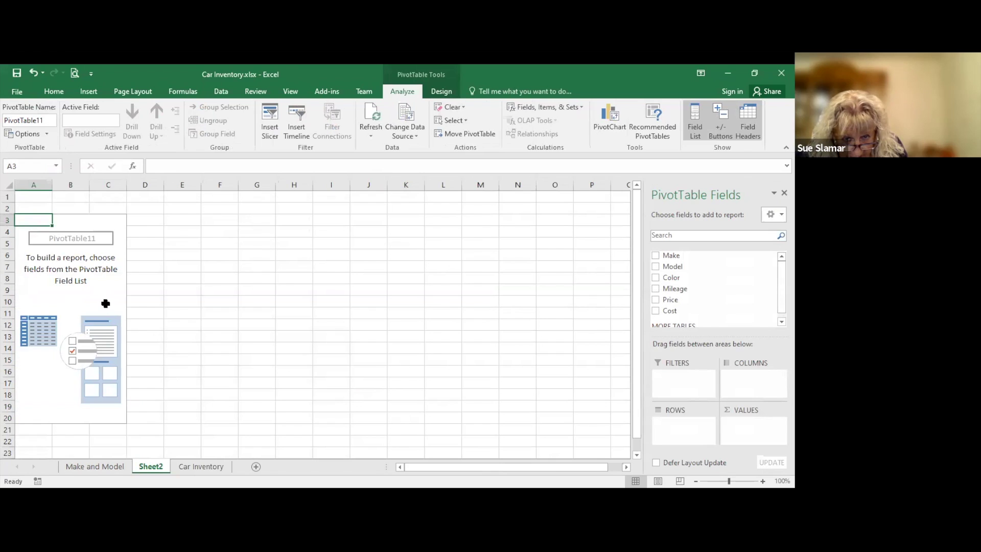
{"action": "left_click", "coordinate": [106, 303]}
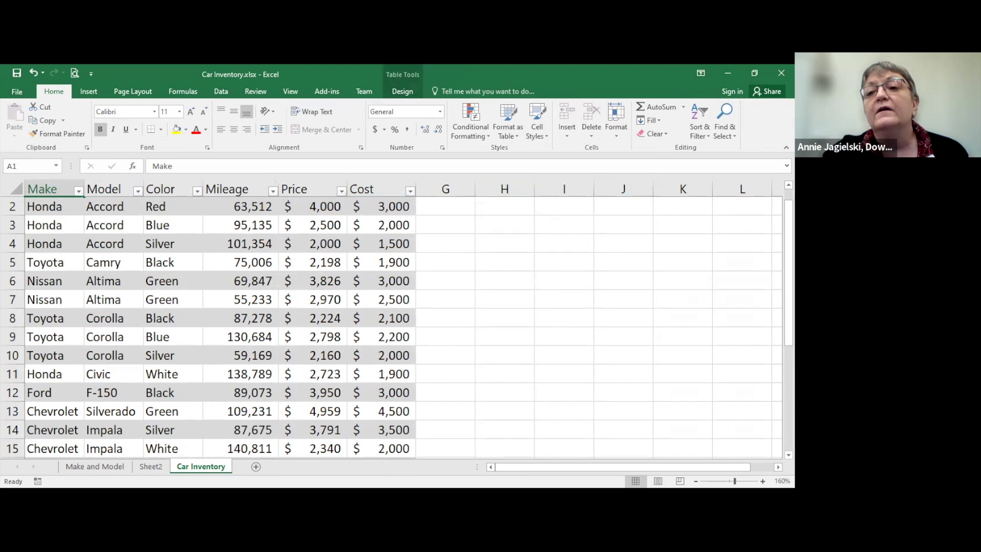
Step: Check the last Cost value in F25, then select a cell in the Make and Model PivotTable
{"action": "scroll", "coordinate": [390, 328], "scroll_direction": "down", "scroll_amount": 3}
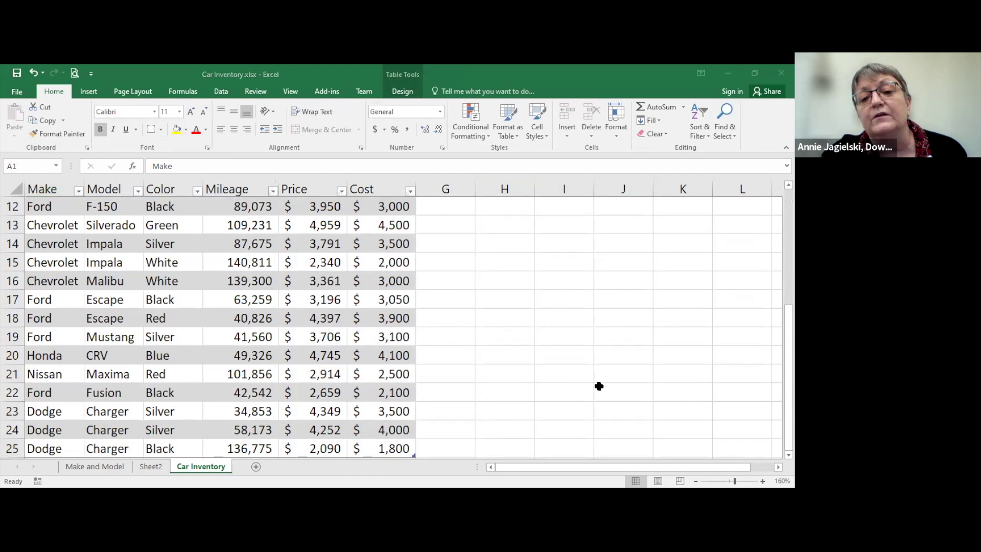
{"action": "left_click", "coordinate": [397, 450]}
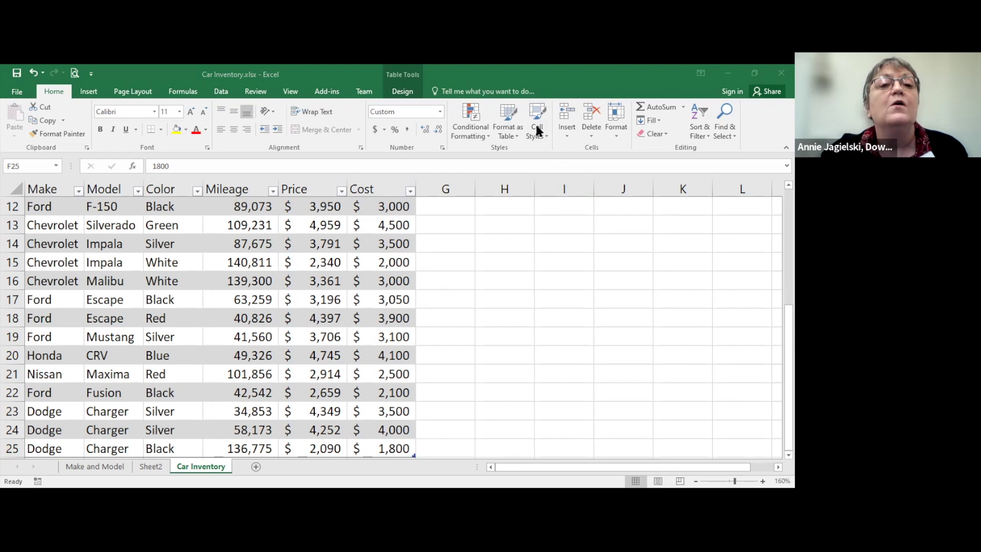
{"action": "left_click", "coordinate": [116, 467]}
{"action": "left_click", "coordinate": [116, 466]}
{"action": "left_click", "coordinate": [103, 241]}
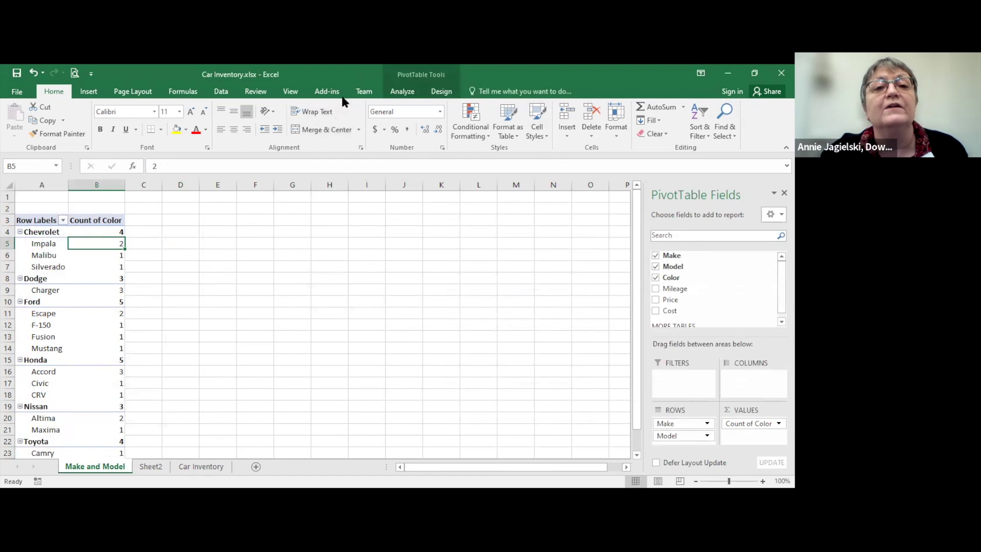
Step: Verify via Change Data Source that the PivotTable uses Table1
{"action": "left_click", "coordinate": [408, 80]}
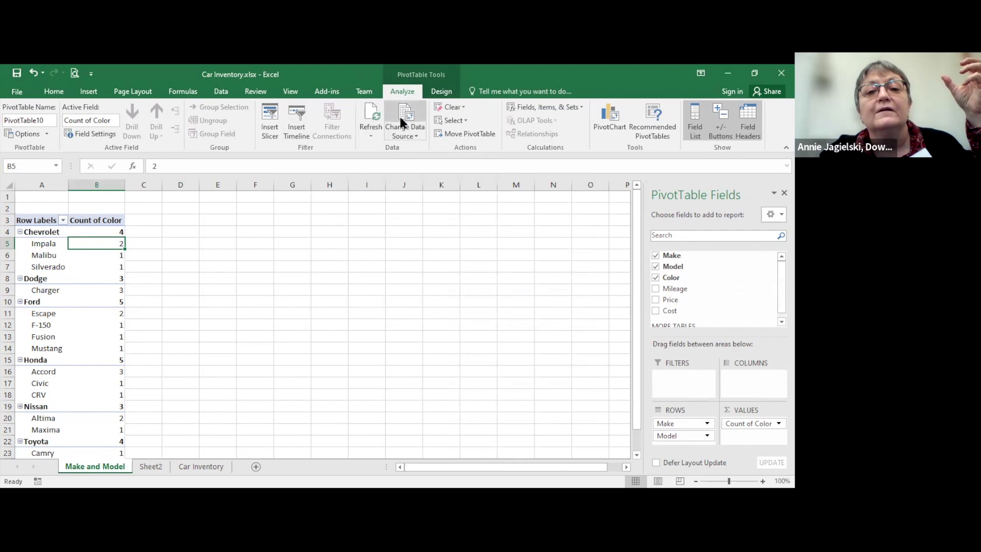
{"action": "left_click", "coordinate": [400, 128]}
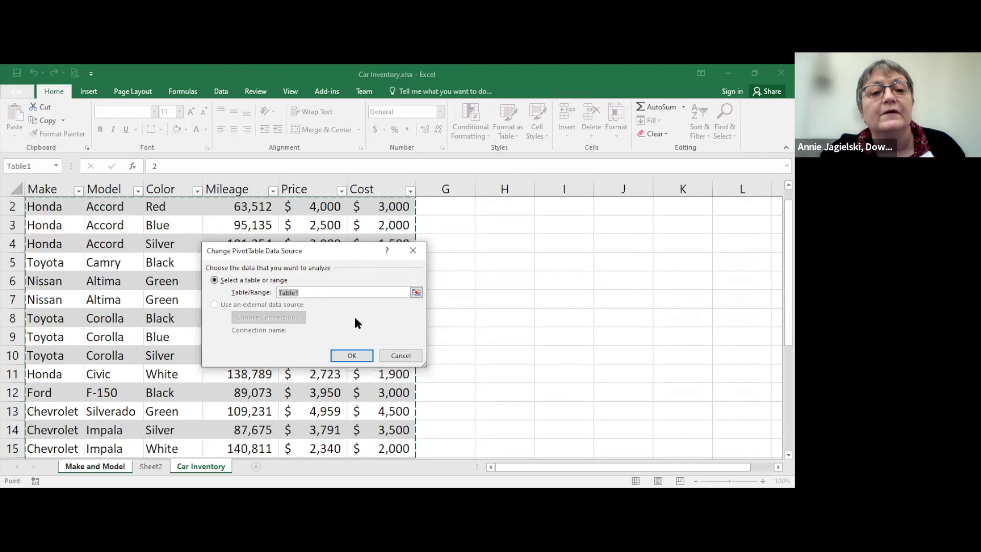
{"action": "left_click", "coordinate": [341, 353]}
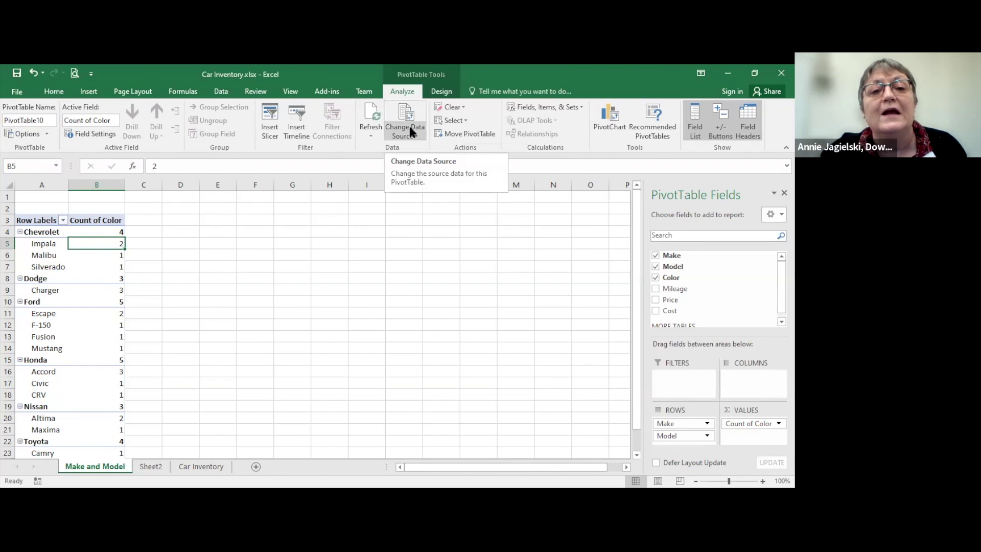
{"action": "left_click", "coordinate": [411, 132]}
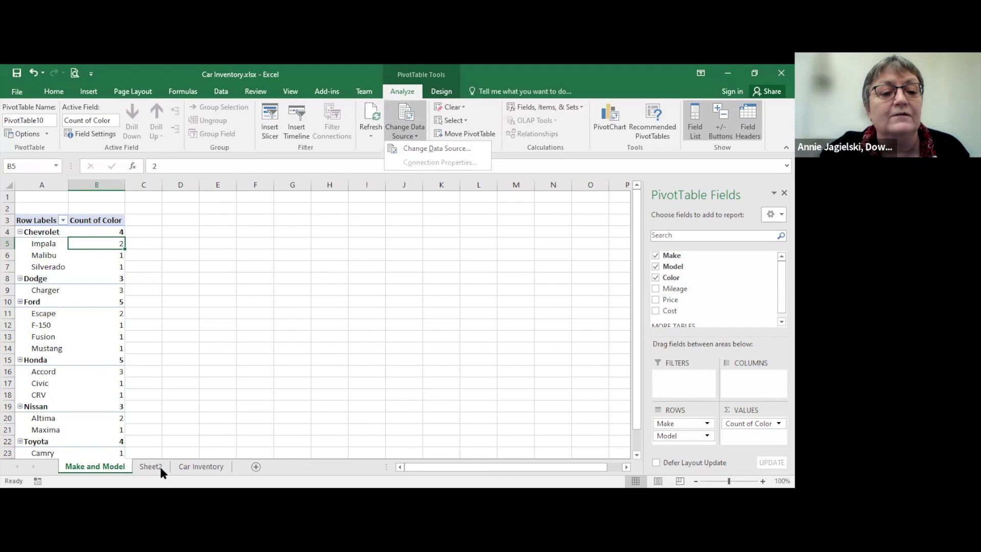
{"action": "left_click", "coordinate": [186, 466]}
Step: Return to the Car Inventory sheet and select cell G1
{"action": "left_click", "coordinate": [186, 466]}
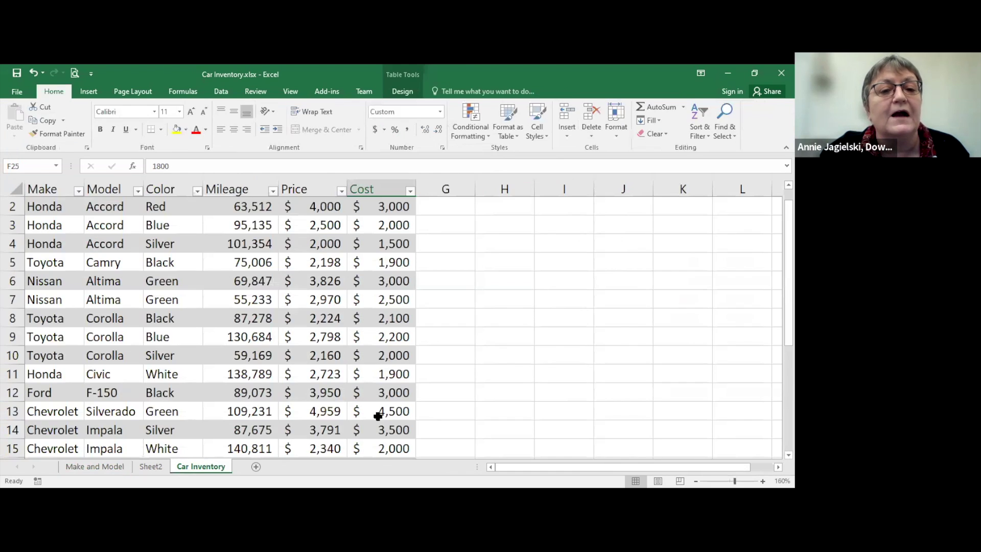
{"action": "scroll", "coordinate": [789, 265], "scroll_direction": "up", "scroll_amount": 1}
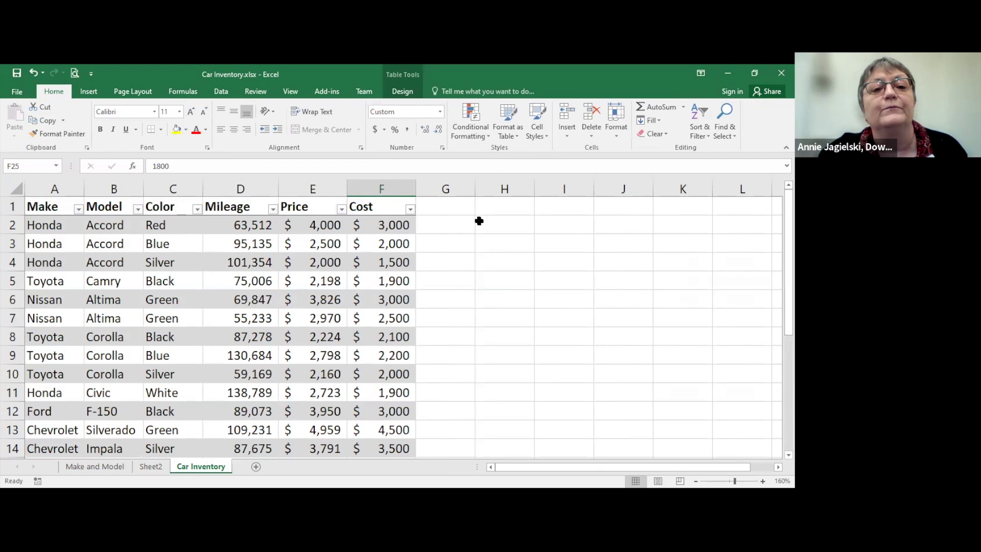
{"action": "left_click", "coordinate": [447, 210]}
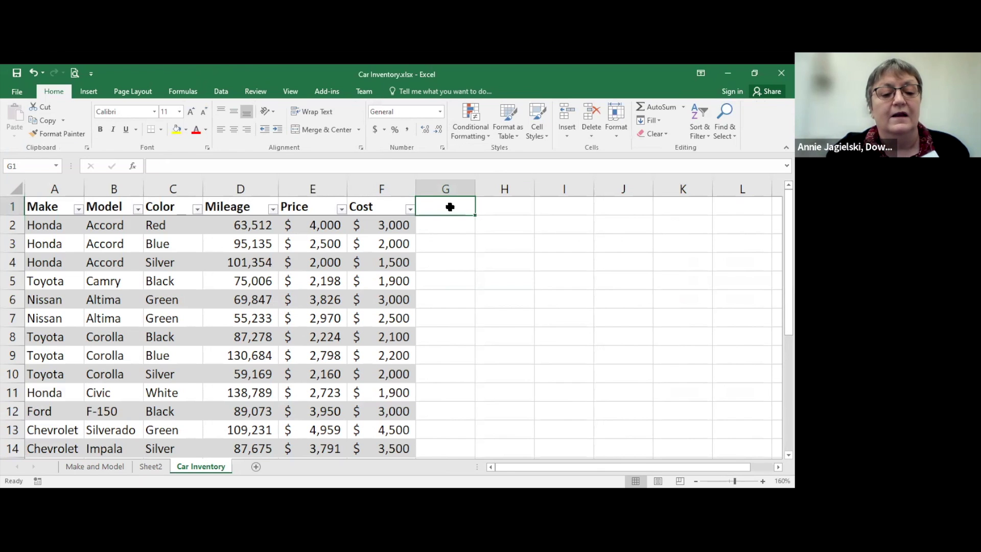
Step: Add a 'Date' header in G1 and enter 12/12/2020 in G2
{"action": "type", "text": "Date"}
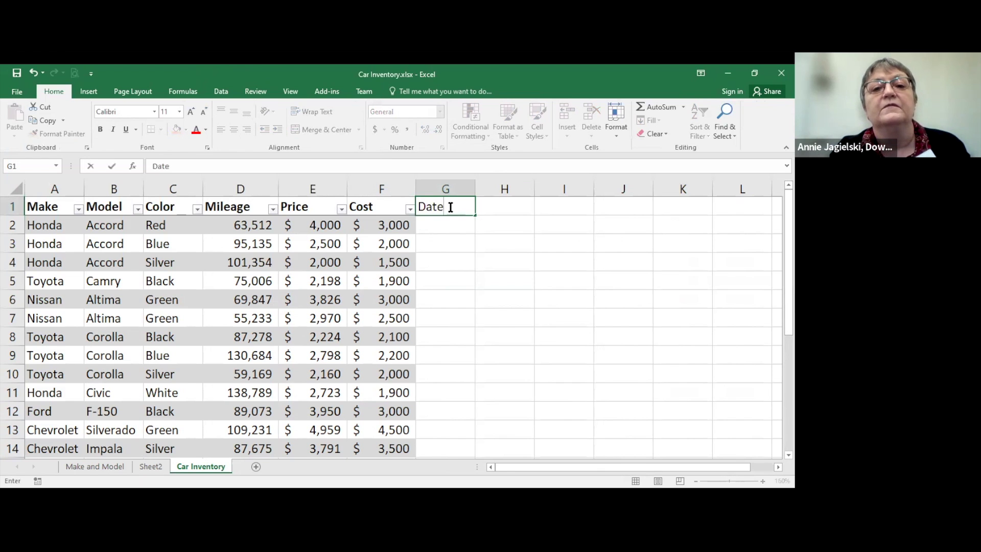
{"action": "key", "text": "Tab"}
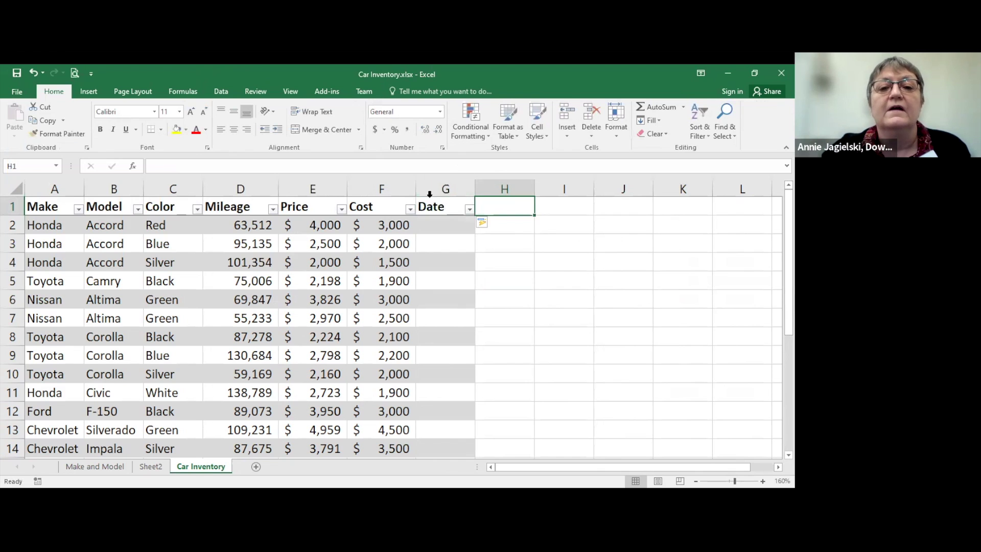
{"action": "left_click", "coordinate": [440, 219]}
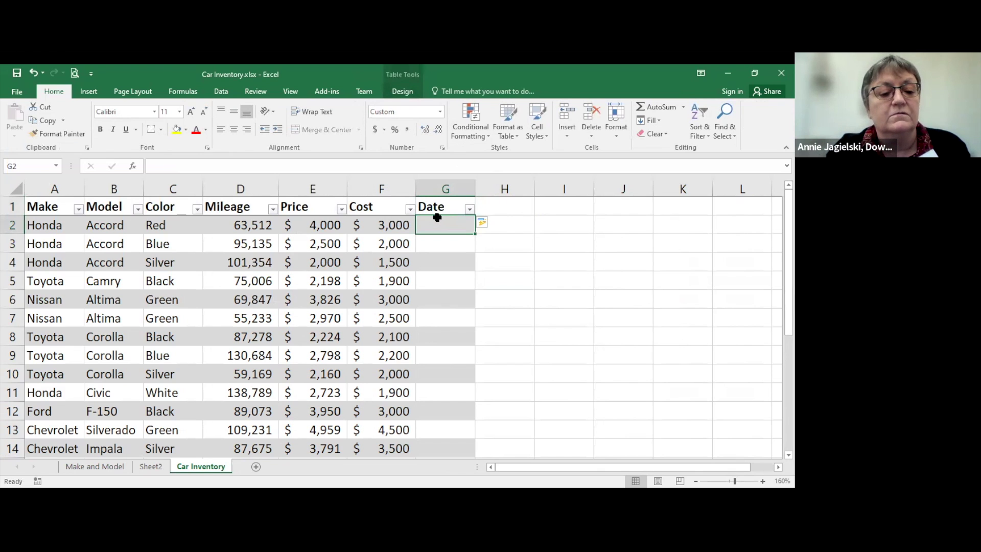
{"action": "type", "text": "12/12/"}
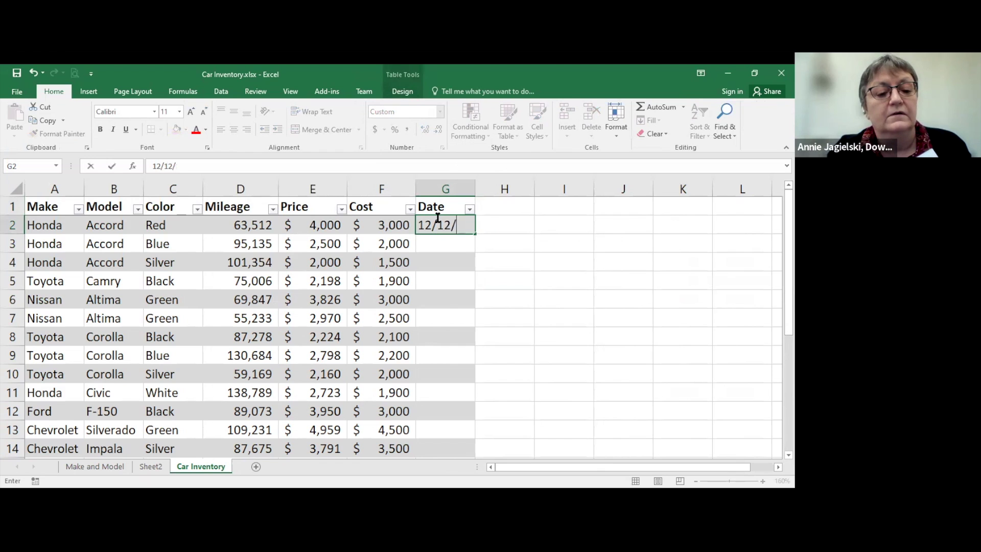
{"action": "type", "text": "2021"}
{"action": "key", "text": "BackSpace"}
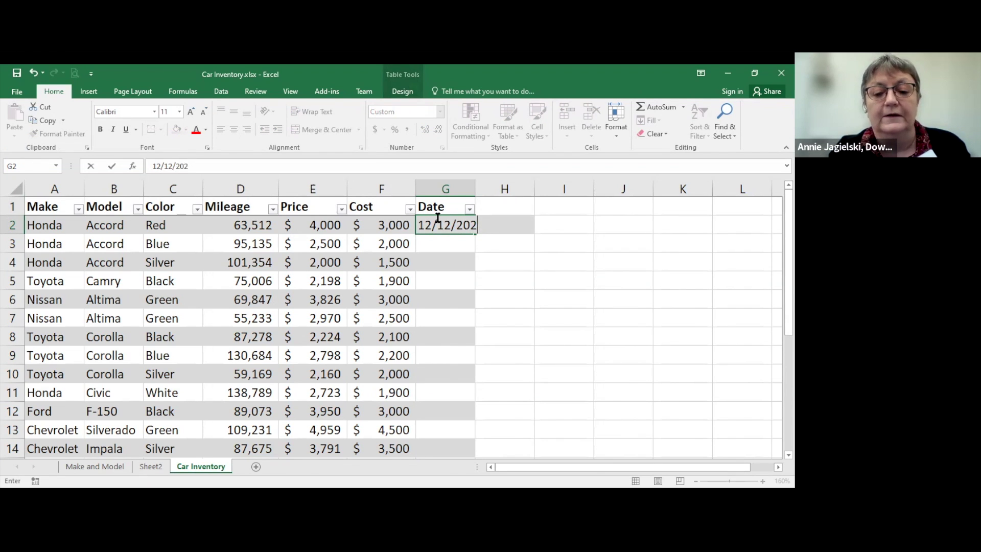
{"action": "type", "text": "0"}
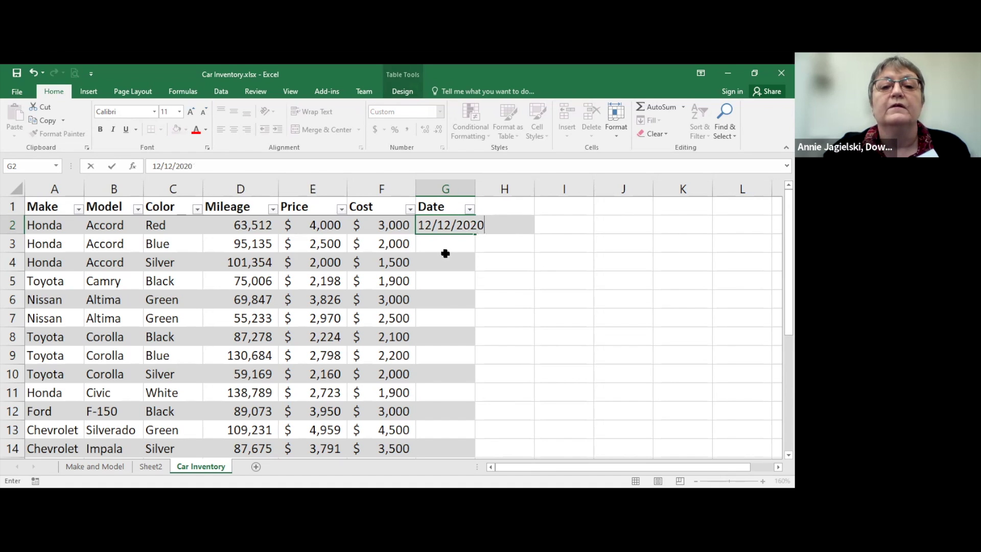
{"action": "key", "text": "Return"}
Step: Format G2 as a Date and fill the date series down to row 25
{"action": "left_click", "coordinate": [442, 225]}
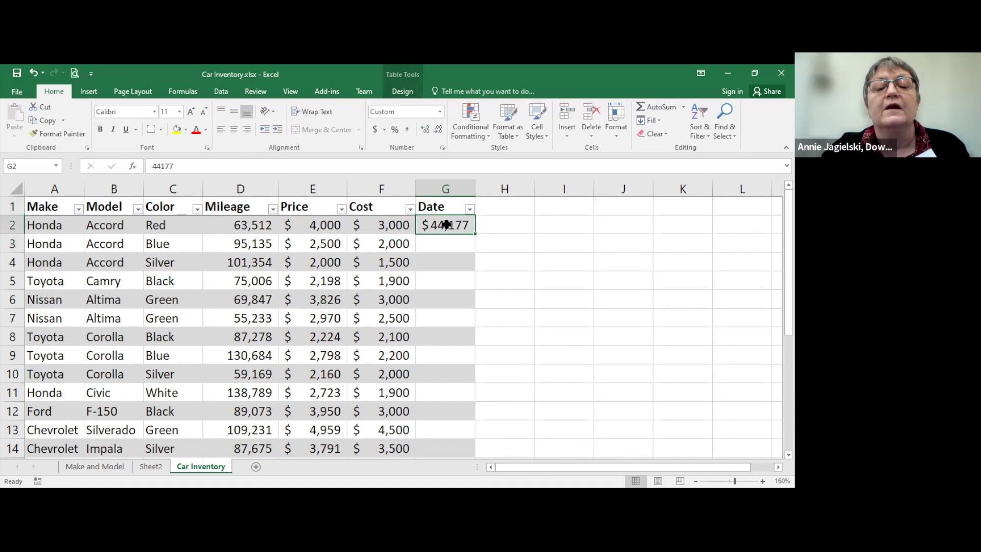
{"action": "right_click", "coordinate": [459, 245]}
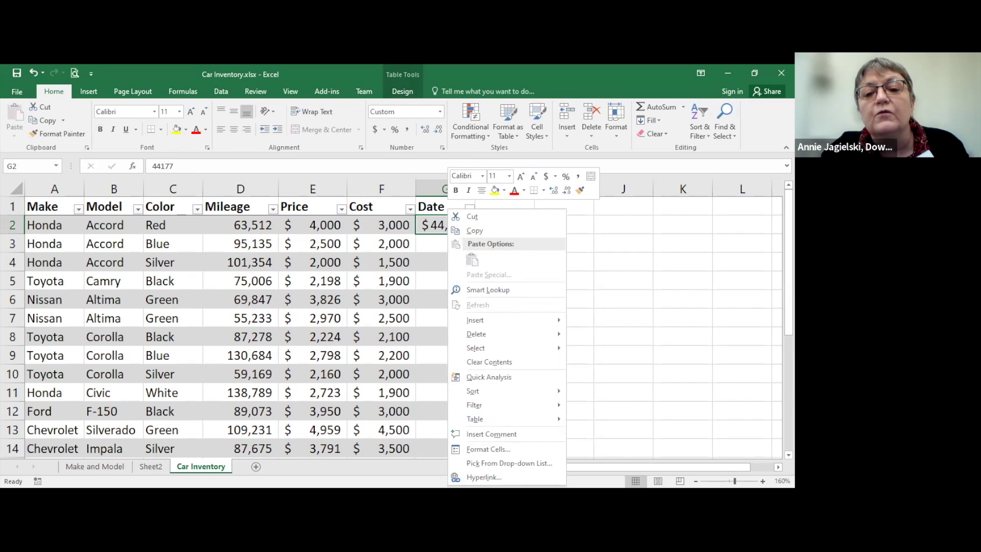
{"action": "left_click", "coordinate": [511, 449]}
{"action": "left_click", "coordinate": [385, 275]}
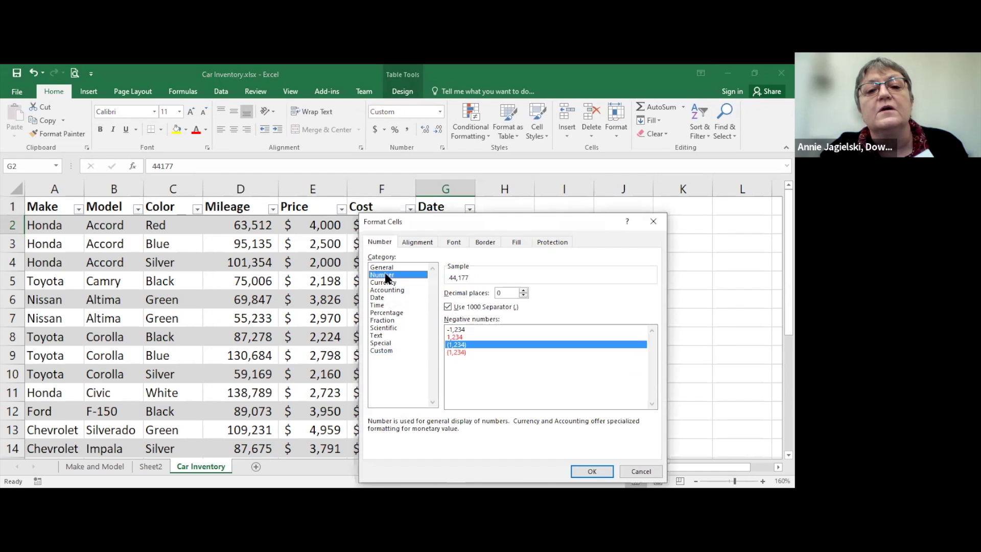
{"action": "left_click", "coordinate": [394, 298]}
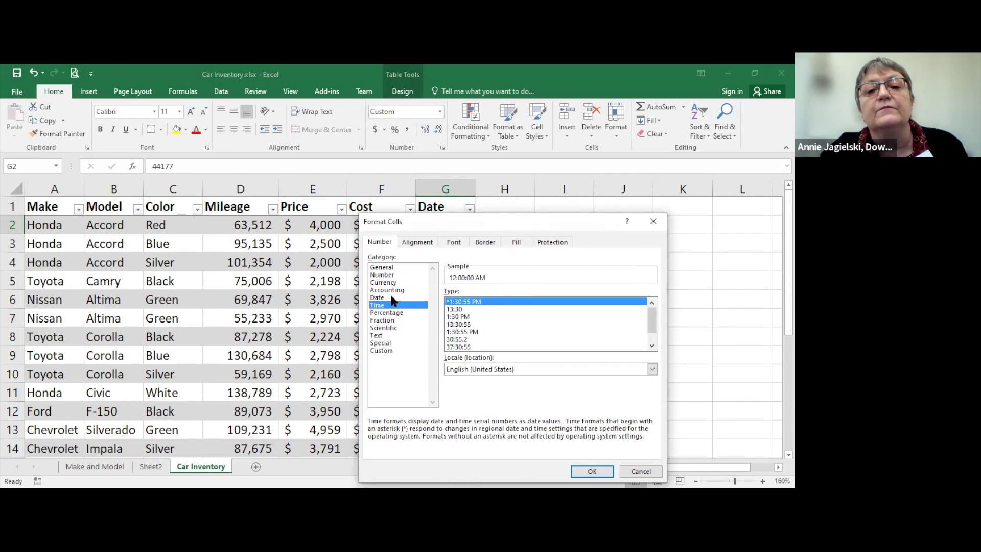
{"action": "left_click", "coordinate": [579, 467]}
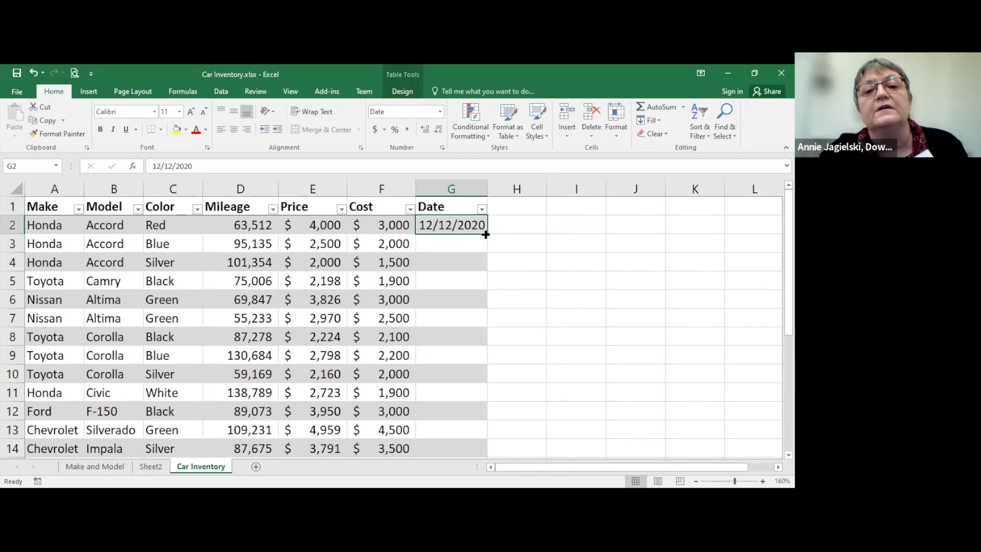
{"action": "left_click_drag", "start_coordinate": [485, 234], "coordinate": [454, 410]}
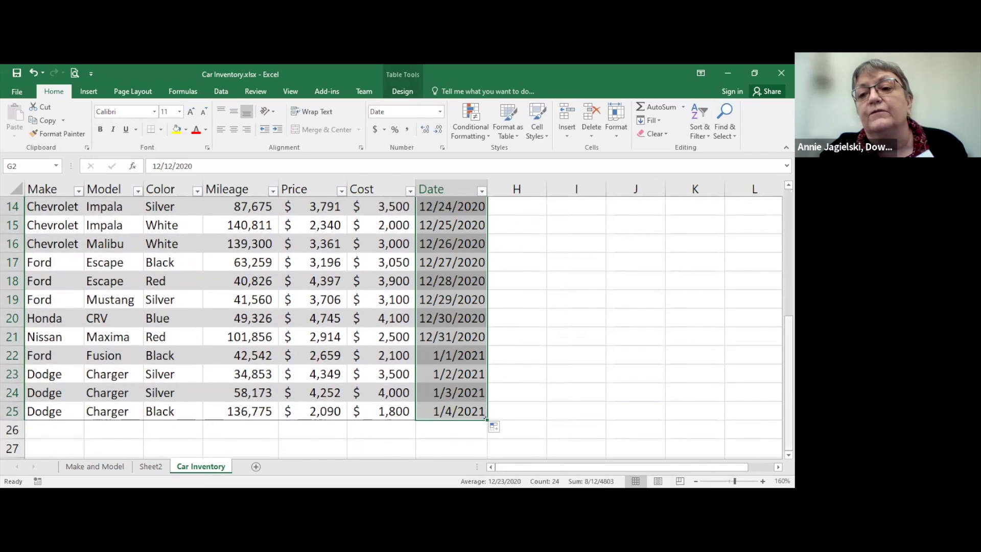
Step: Return to the Make and Model sheet with its color-count PivotTable
{"action": "scroll", "coordinate": [445, 223], "scroll_direction": "up", "scroll_amount": 5}
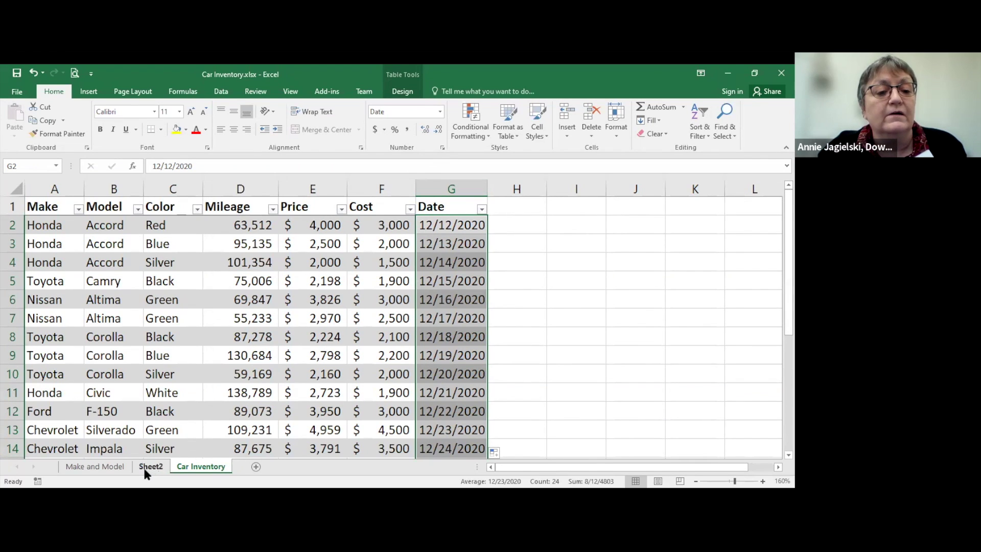
{"action": "left_click", "coordinate": [118, 467]}
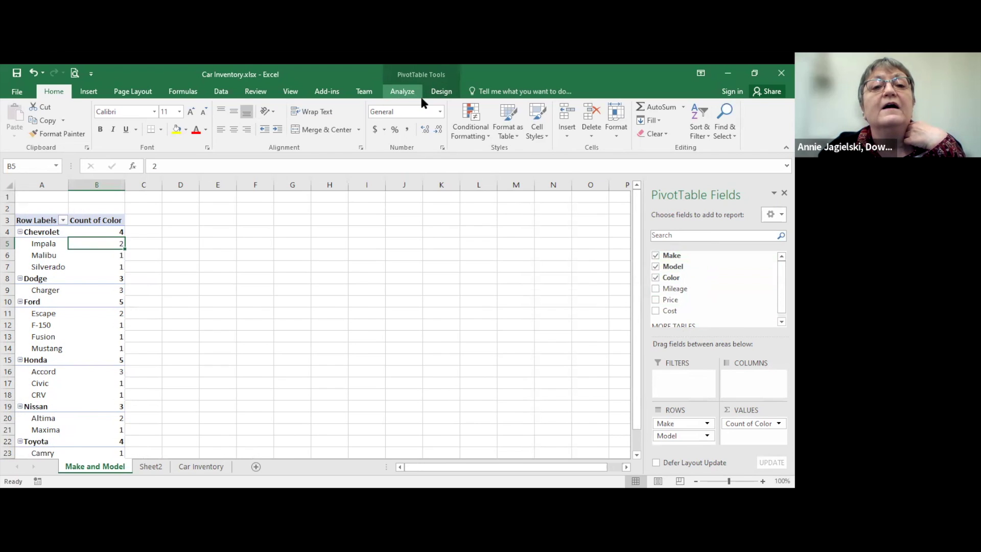
Step: Refresh all PivotTables with Refresh All on the PivotTable Analyze tab
{"action": "left_click", "coordinate": [439, 93]}
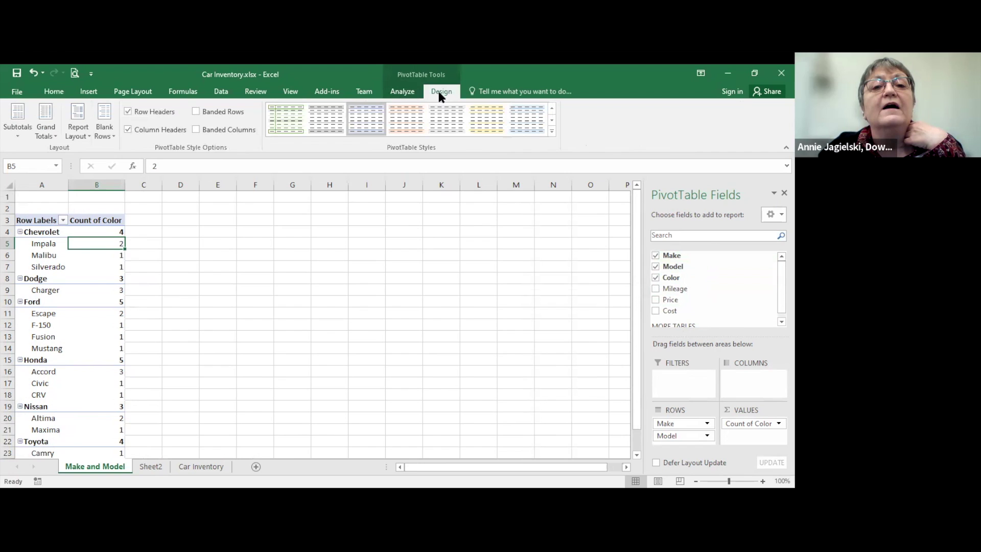
{"action": "left_click", "coordinate": [402, 92]}
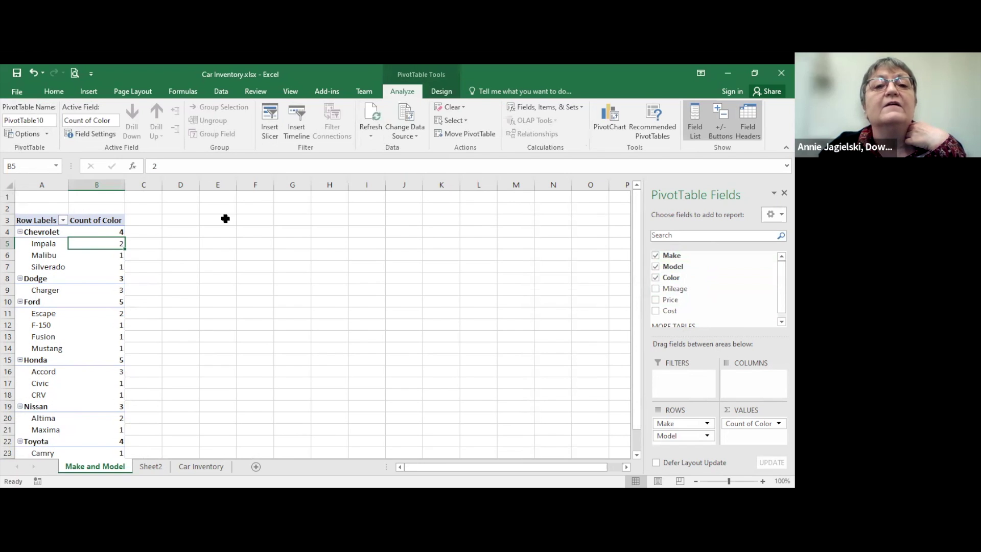
{"action": "left_click", "coordinate": [373, 133]}
{"action": "left_click", "coordinate": [383, 162]}
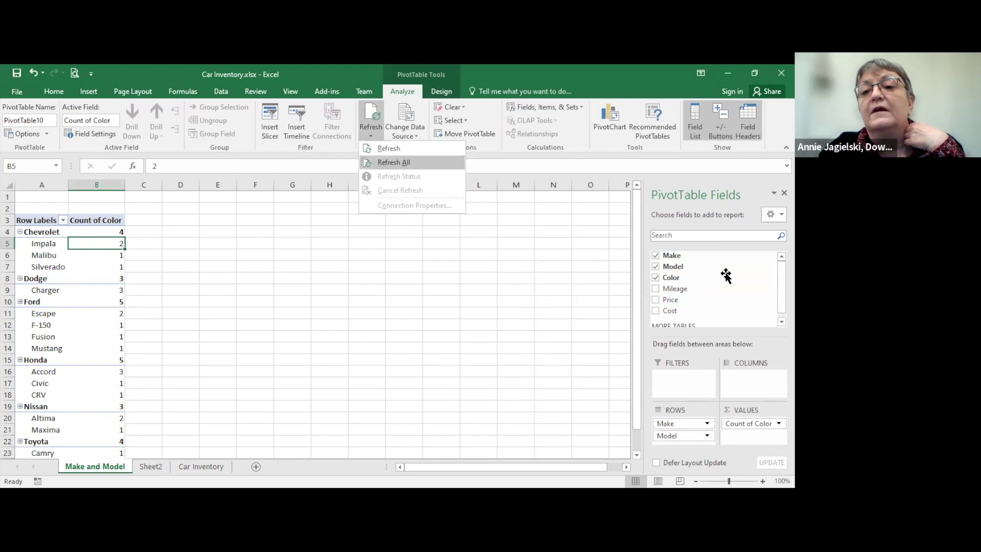
{"action": "scroll", "coordinate": [716, 286], "scroll_direction": "up", "scroll_amount": 1}
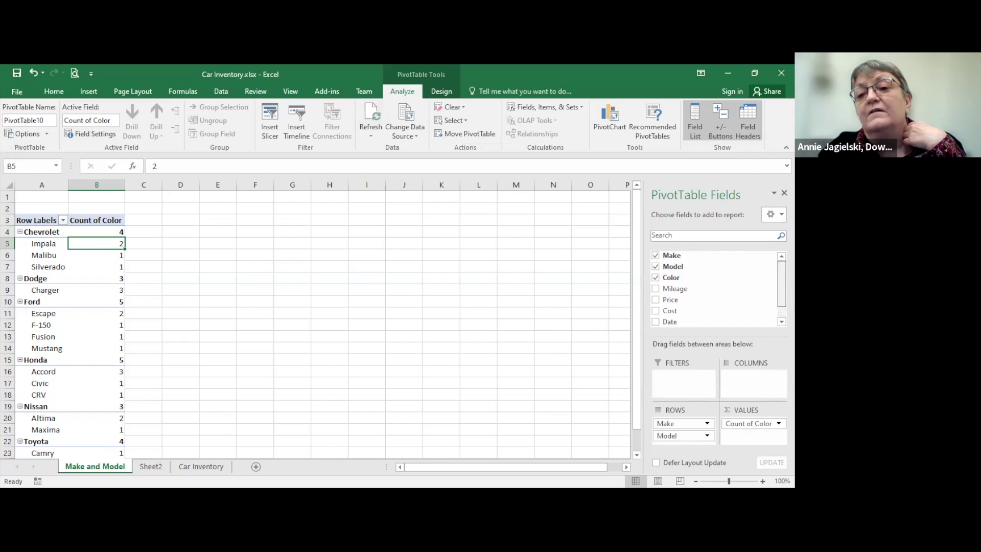
{"action": "scroll", "coordinate": [715, 286], "scroll_direction": "down", "scroll_amount": 1}
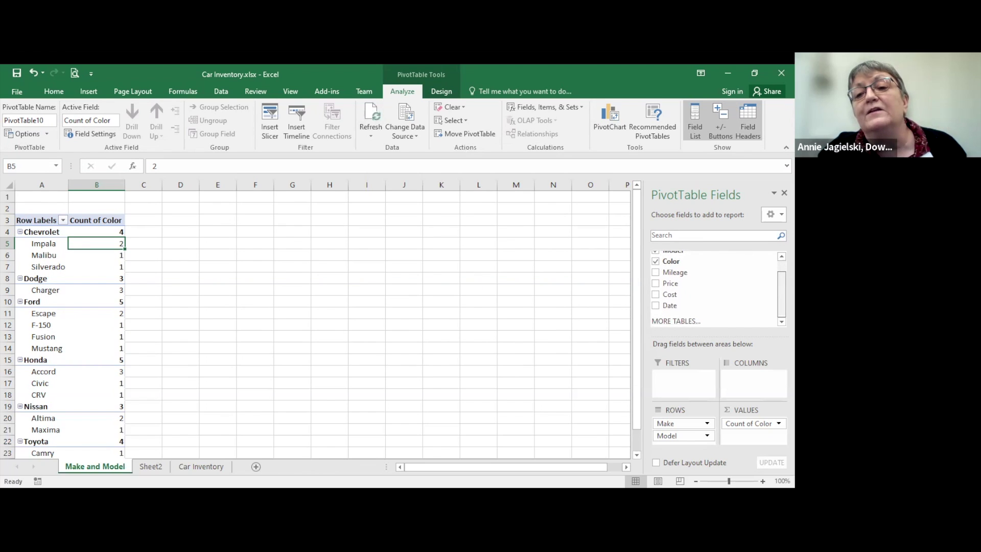
{"action": "scroll", "coordinate": [716, 286], "scroll_direction": "up", "scroll_amount": 1}
{"action": "scroll", "coordinate": [716, 286], "scroll_direction": "down", "scroll_amount": 1}
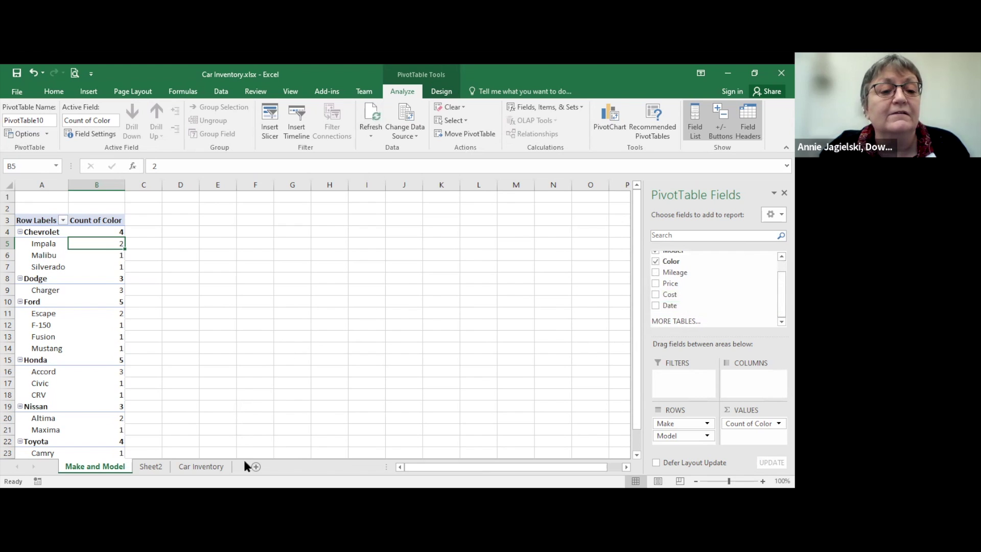
Step: Compare Car Inventory with the Make and Model PivotTable, whose field list now shows Date
{"action": "left_click", "coordinate": [224, 468]}
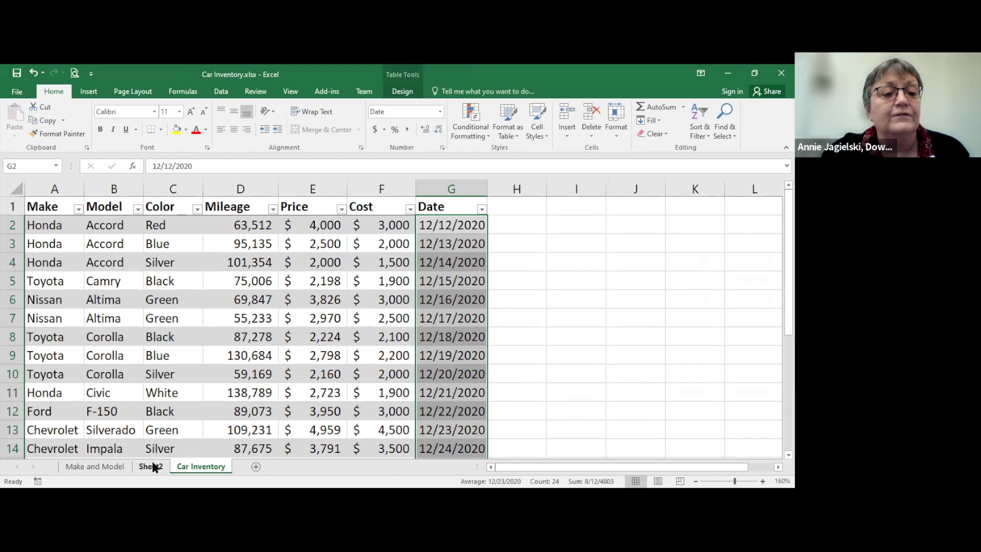
{"action": "left_click", "coordinate": [118, 469]}
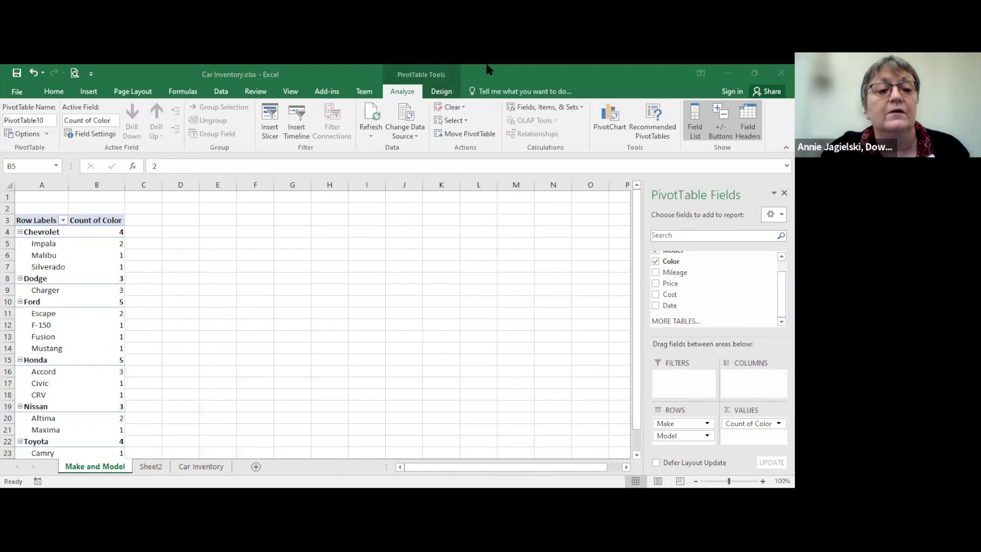
{"action": "left_click", "coordinate": [185, 464]}
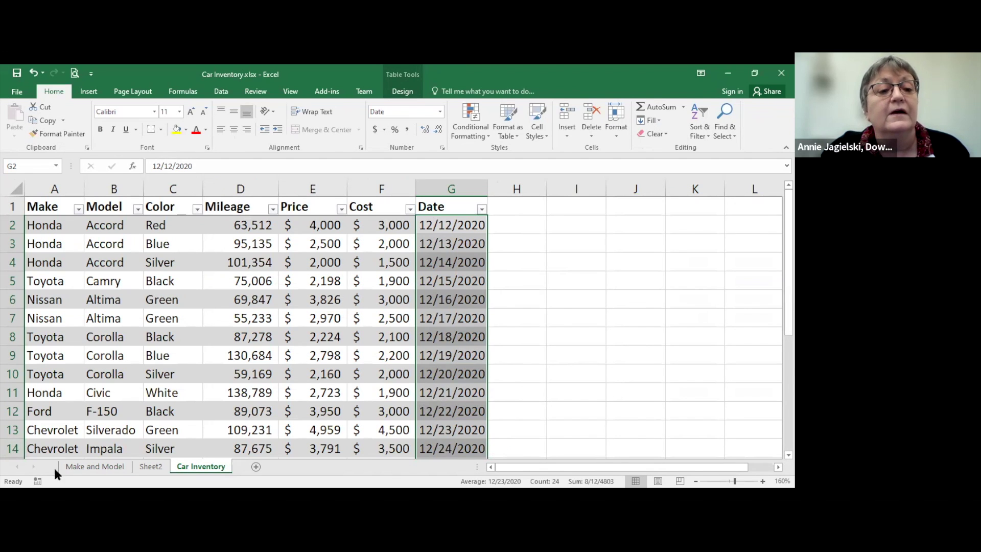
{"action": "left_click", "coordinate": [82, 466]}
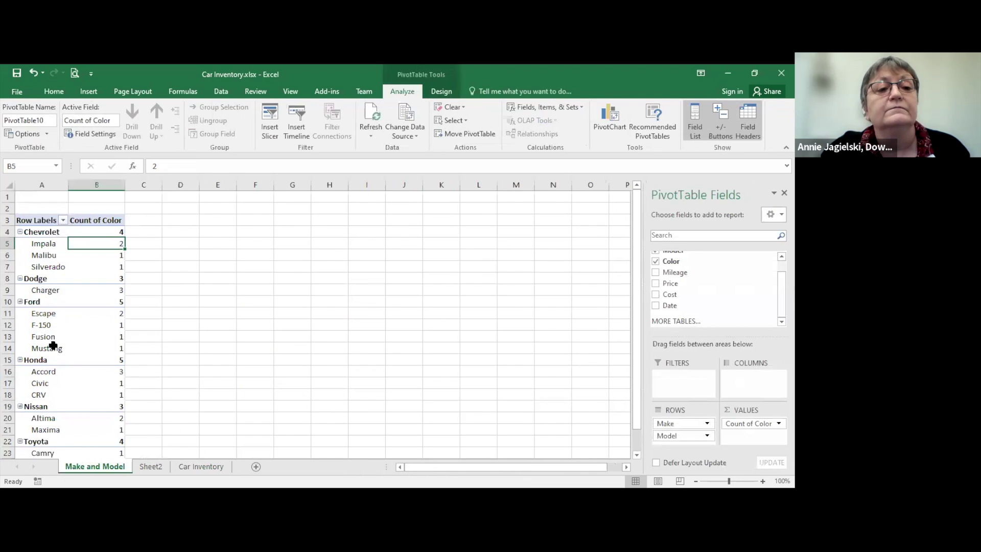
{"action": "scroll", "coordinate": [715, 286], "scroll_direction": "up", "scroll_amount": 1}
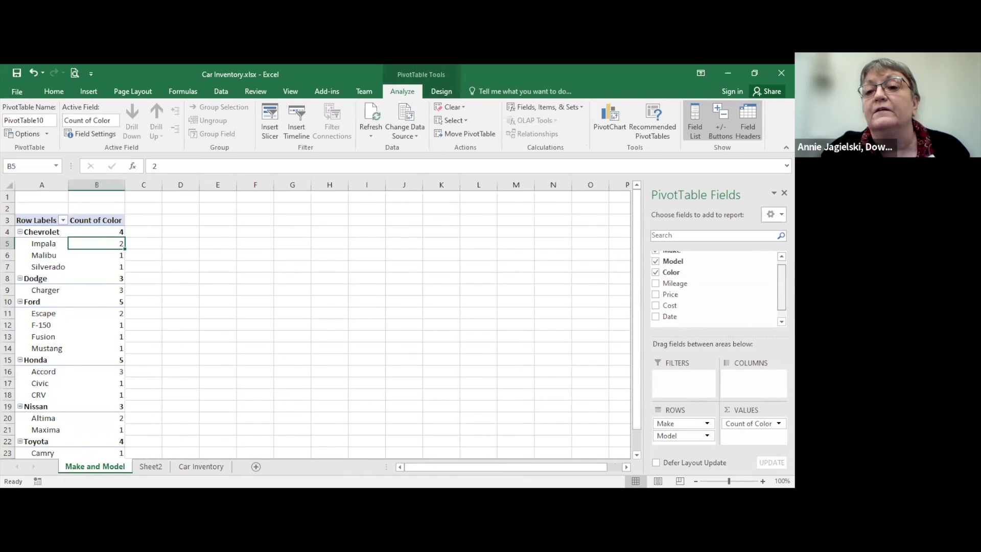
{"action": "scroll", "coordinate": [716, 286], "scroll_direction": "down", "scroll_amount": 1}
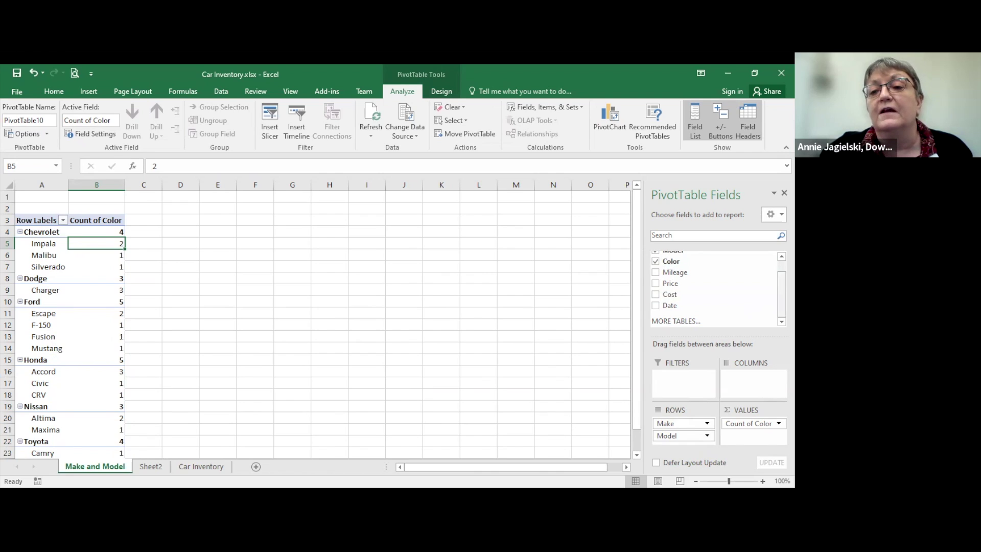
{"action": "scroll", "coordinate": [767, 286], "scroll_direction": "up", "scroll_amount": 1}
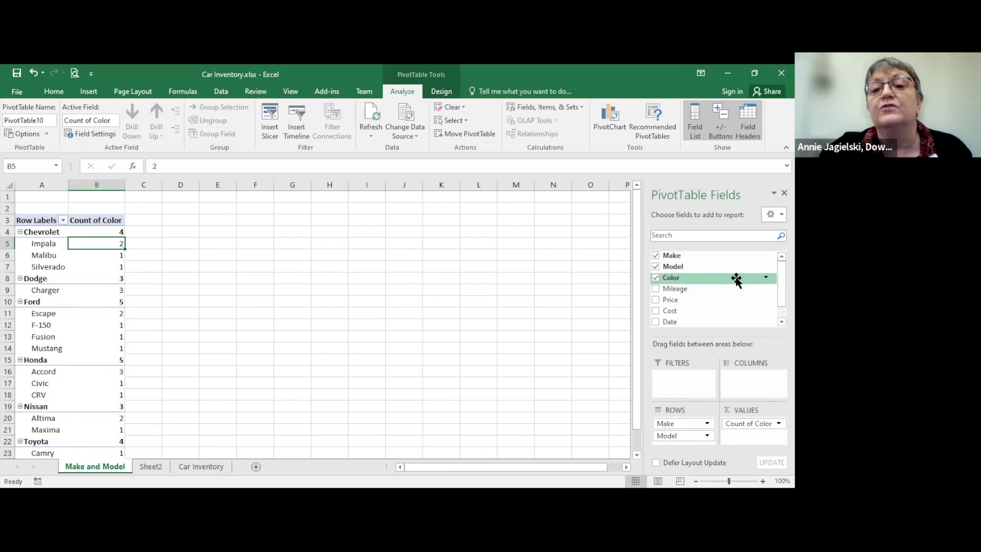
Step: Remove Make, Model and Color from the PivotTable, leaving only Sum of Cost
{"action": "left_click", "coordinate": [656, 255]}
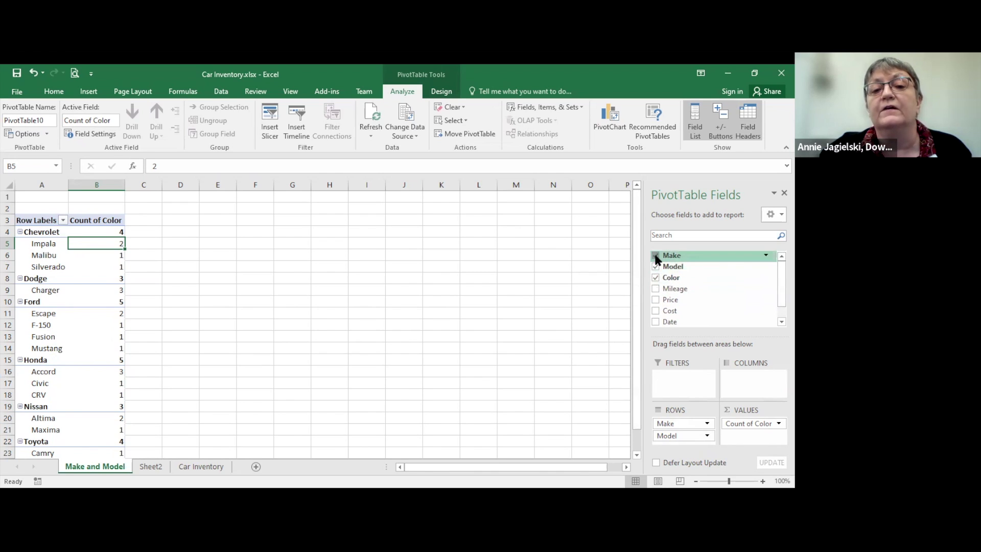
{"action": "left_click", "coordinate": [655, 266]}
{"action": "left_click", "coordinate": [655, 278]}
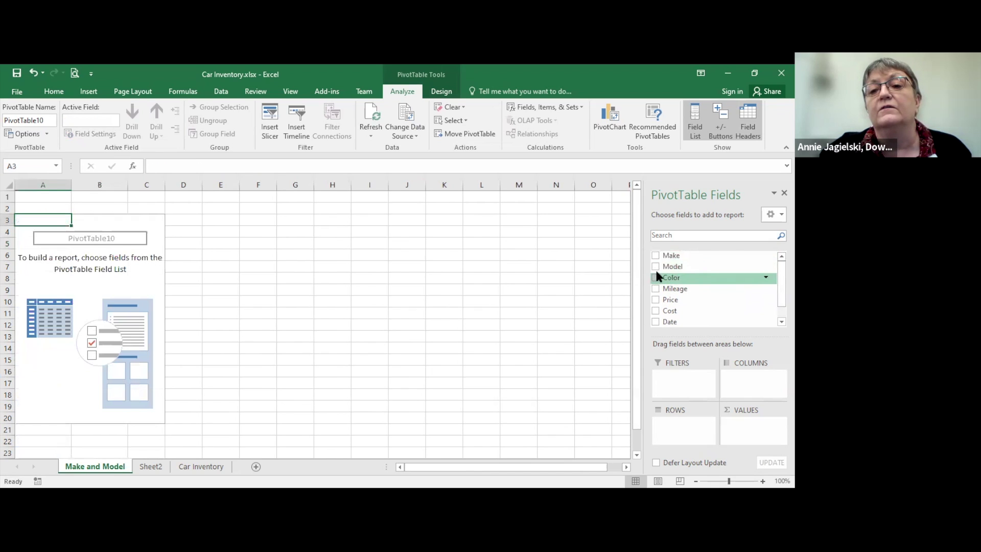
{"action": "left_click_drag", "start_coordinate": [721, 299], "coordinate": [748, 416]}
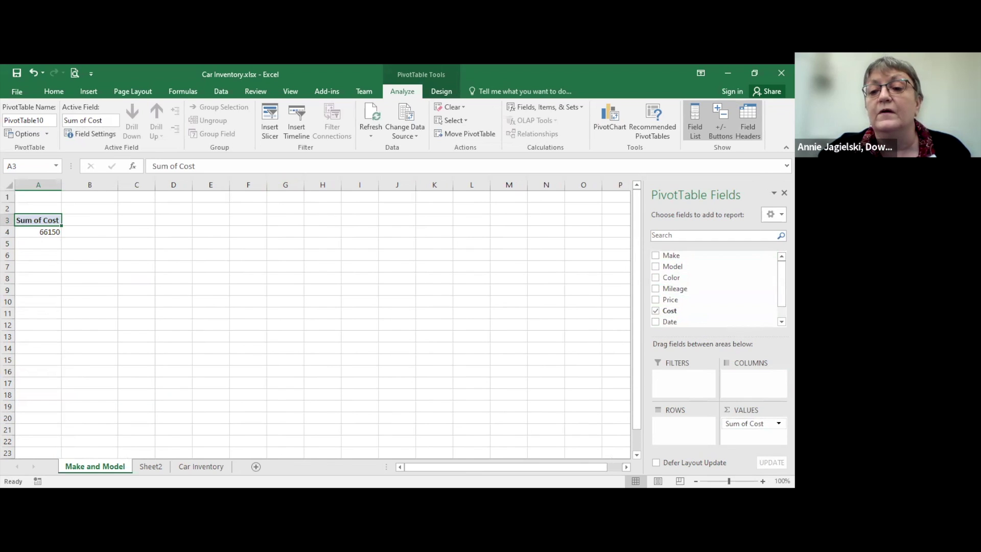
Step: Change the Cost value field to summarize by Average
{"action": "left_click", "coordinate": [746, 423]}
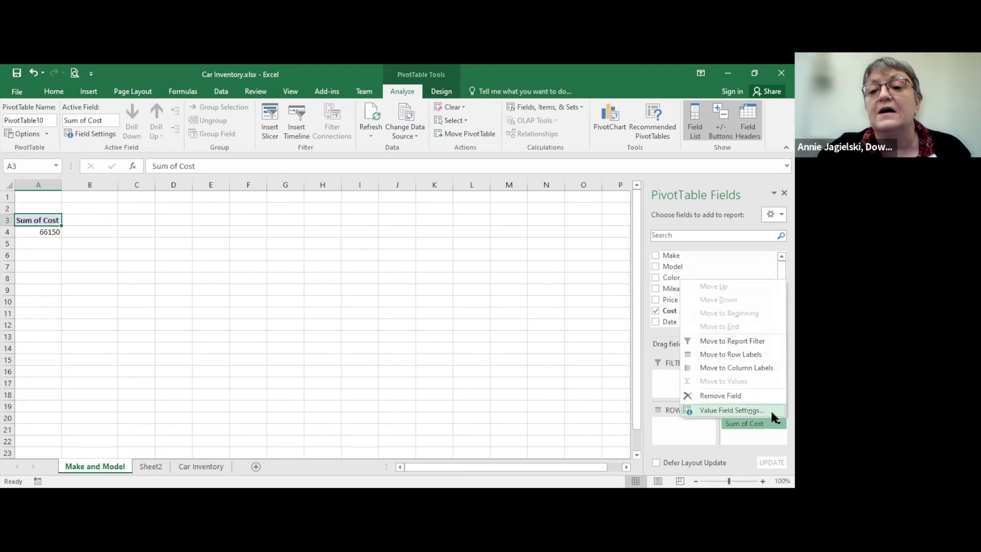
{"action": "left_click", "coordinate": [731, 410]}
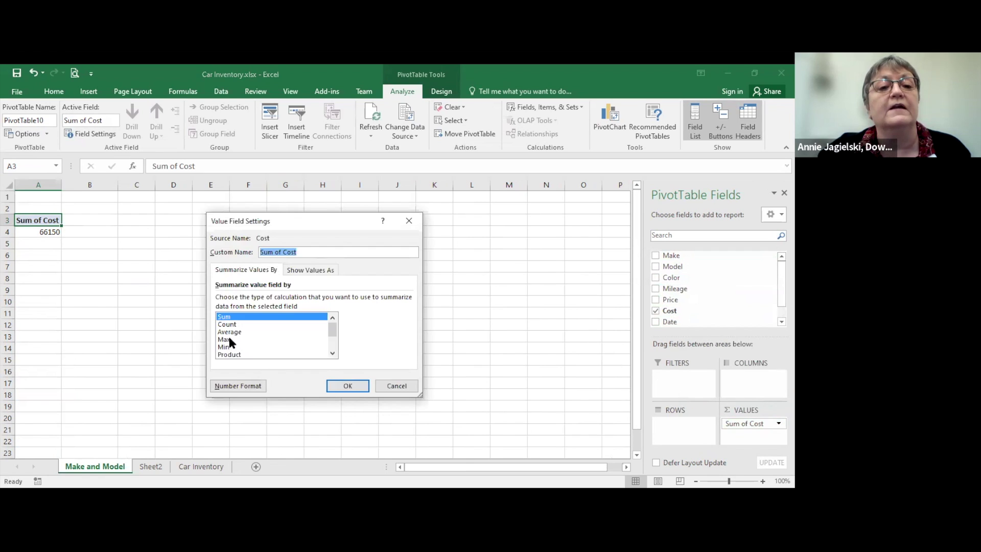
{"action": "left_click", "coordinate": [229, 331]}
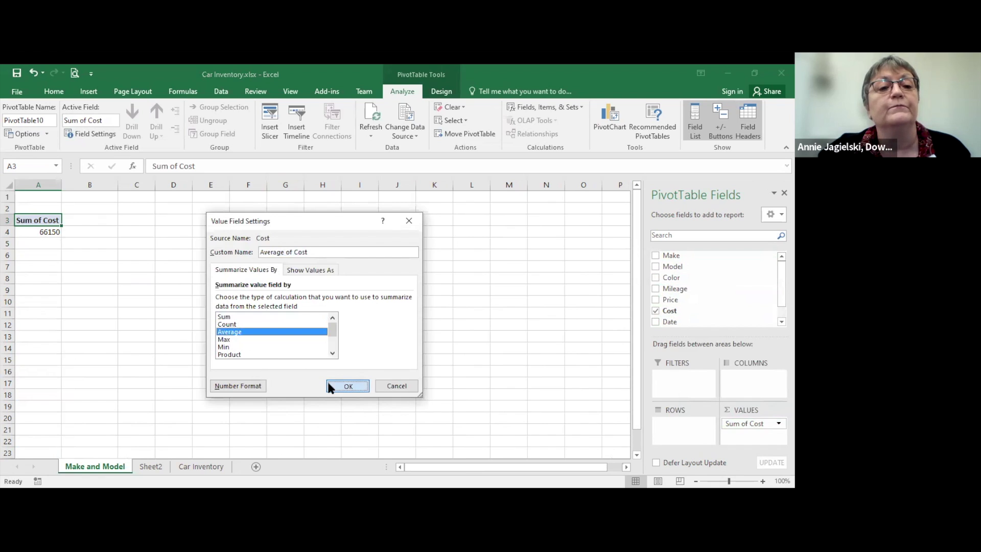
{"action": "left_click", "coordinate": [347, 386]}
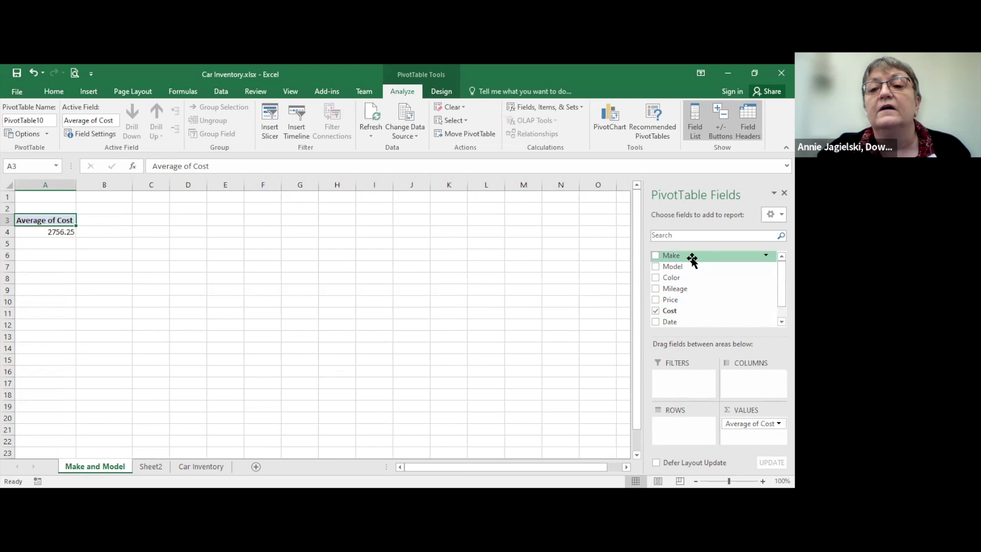
Step: Add Make as row labels and format the average costs as Accounting with dollar signs
{"action": "left_click_drag", "start_coordinate": [691, 259], "coordinate": [674, 424]}
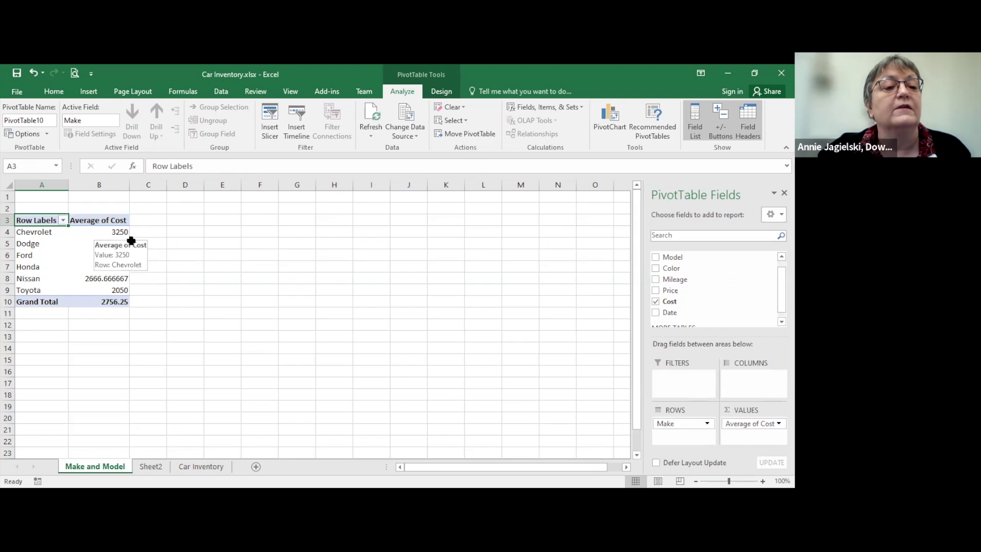
{"action": "mouse_move", "coordinate": [114, 237]}
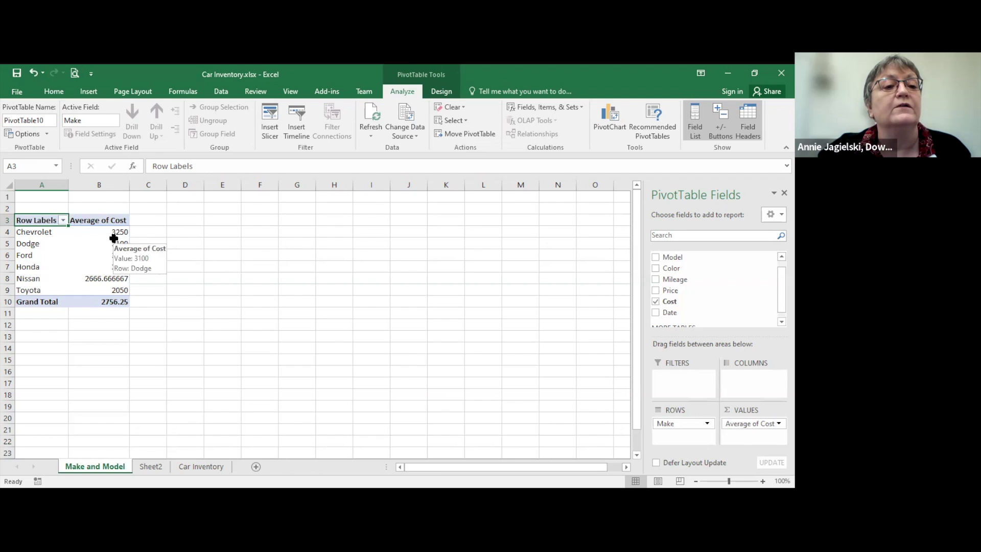
{"action": "left_click", "coordinate": [97, 234]}
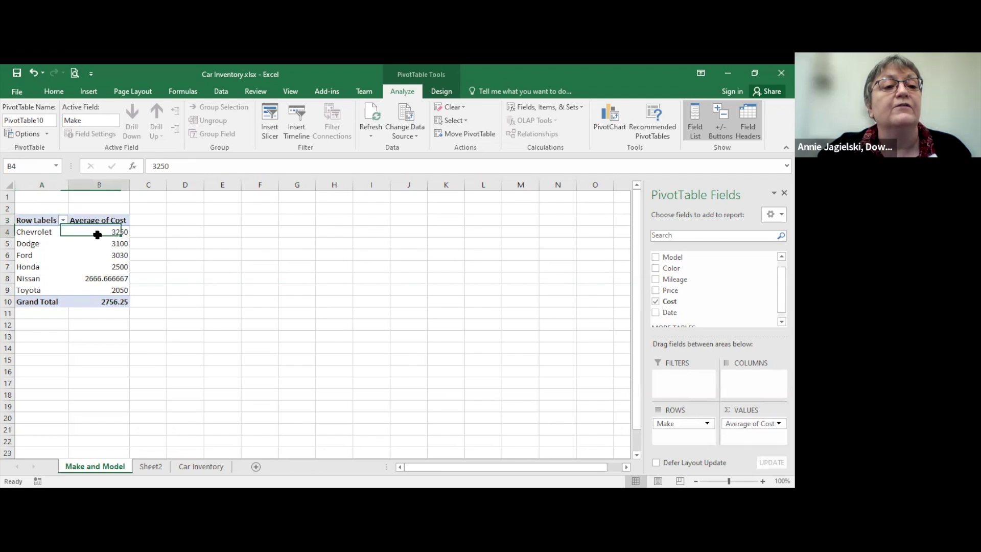
{"action": "right_click", "coordinate": [97, 234]}
{"action": "left_click", "coordinate": [131, 272]}
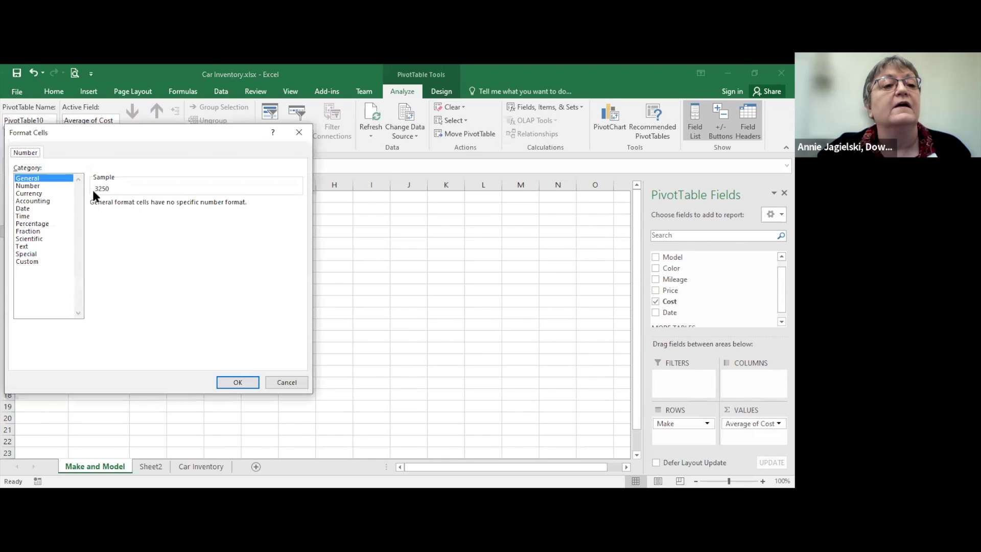
{"action": "left_click", "coordinate": [41, 201]}
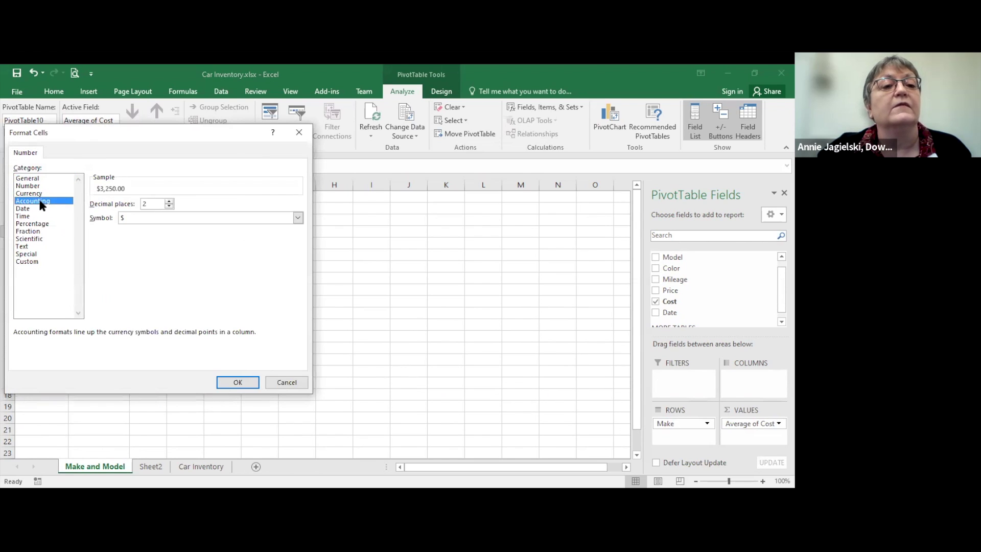
{"action": "left_click", "coordinate": [238, 381]}
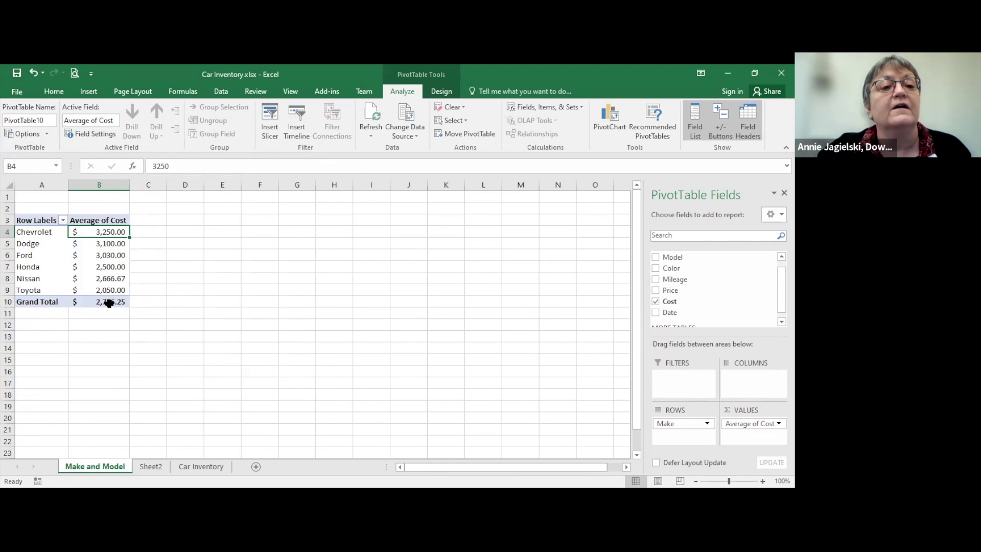
{"action": "mouse_move", "coordinate": [109, 304]}
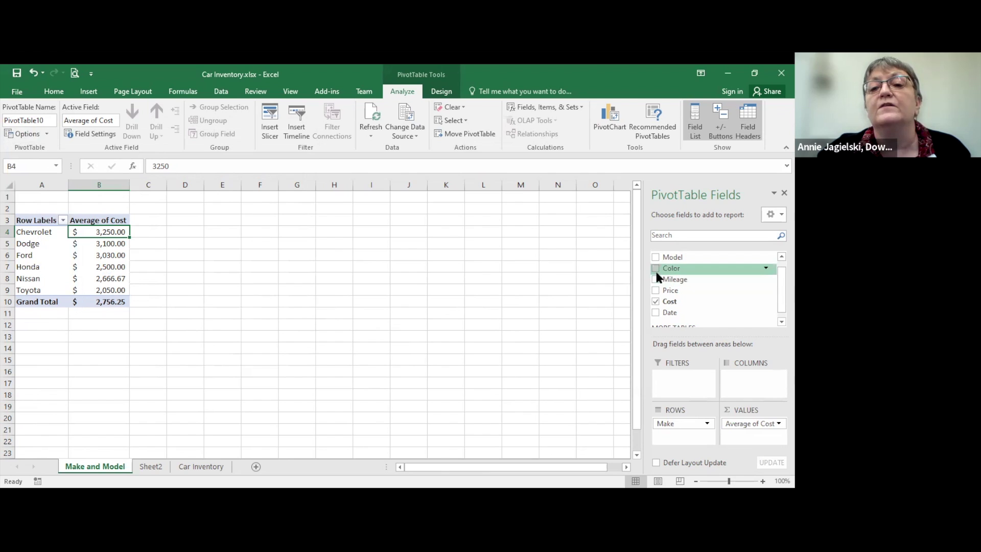
Step: Nest Model under Make in Rows, e.g. Chevrolet's Impala, Malibu and Silverado average costs
{"action": "left_click_drag", "start_coordinate": [660, 270], "coordinate": [664, 437]}
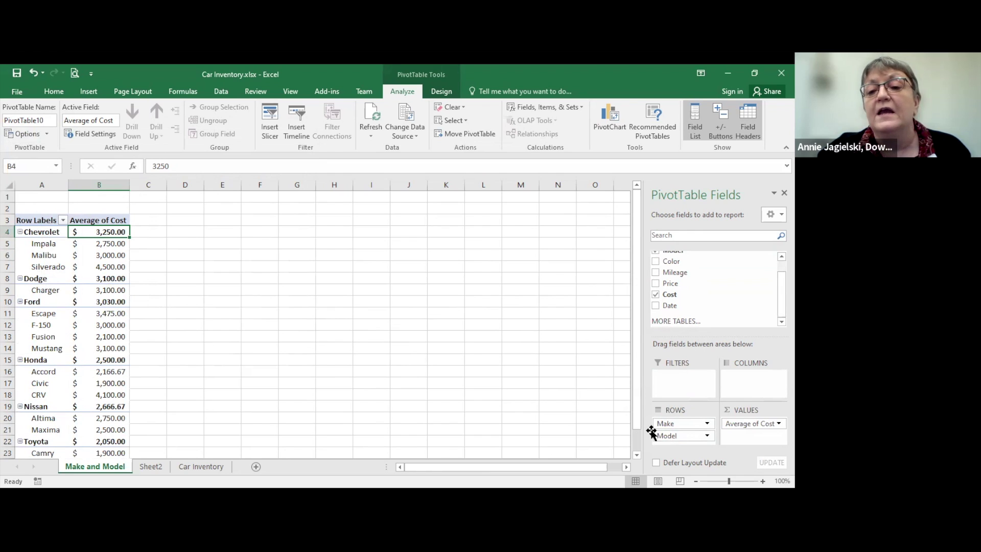
{"action": "mouse_move", "coordinate": [669, 437]}
{"action": "left_mouse_down"}
{"action": "mouse_move", "coordinate": [733, 434]}
{"action": "mouse_move", "coordinate": [761, 389]}
{"action": "mouse_move", "coordinate": [754, 379]}
{"action": "mouse_move", "coordinate": [745, 432]}
{"action": "mouse_move", "coordinate": [690, 445]}
{"action": "mouse_move", "coordinate": [672, 431]}
{"action": "left_mouse_up"}
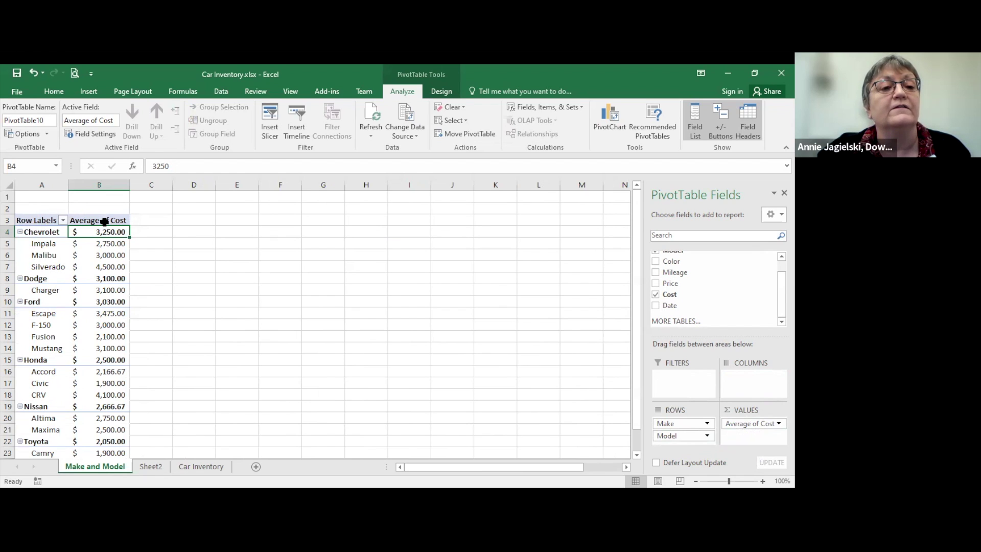
Step: Set the Average of Cost field's custom name to 'Average per Price'
{"action": "left_click", "coordinate": [104, 221]}
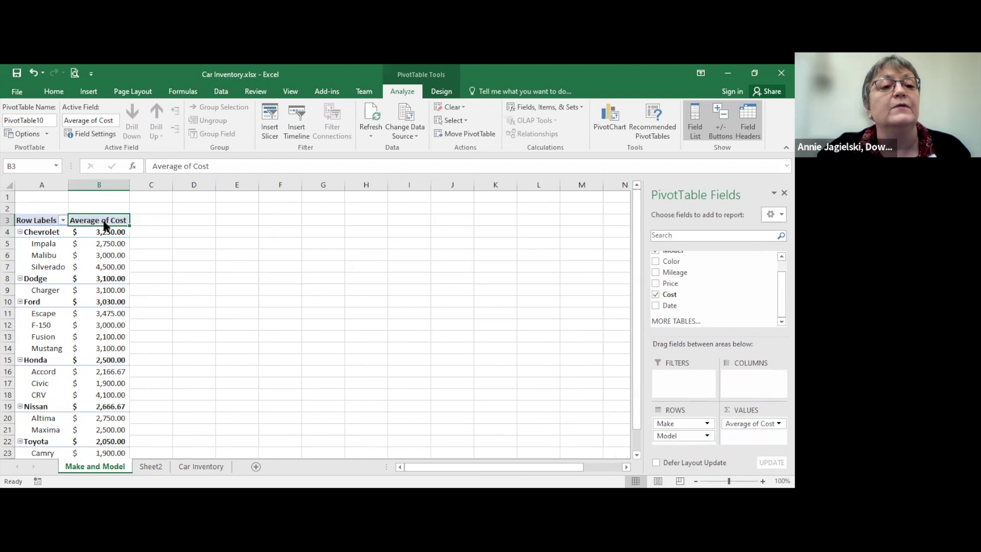
{"action": "double_click", "coordinate": [104, 224]}
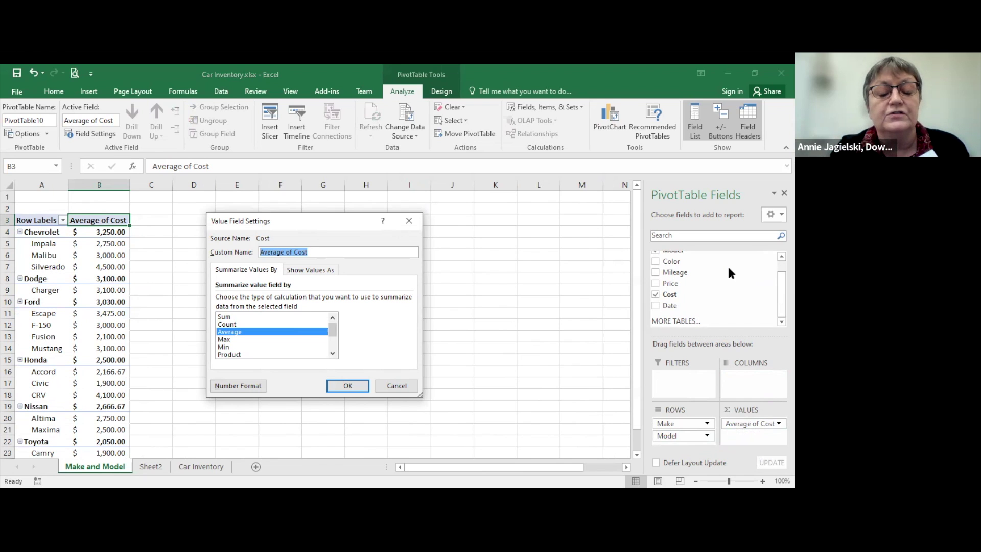
{"action": "type", "text": "Average"}
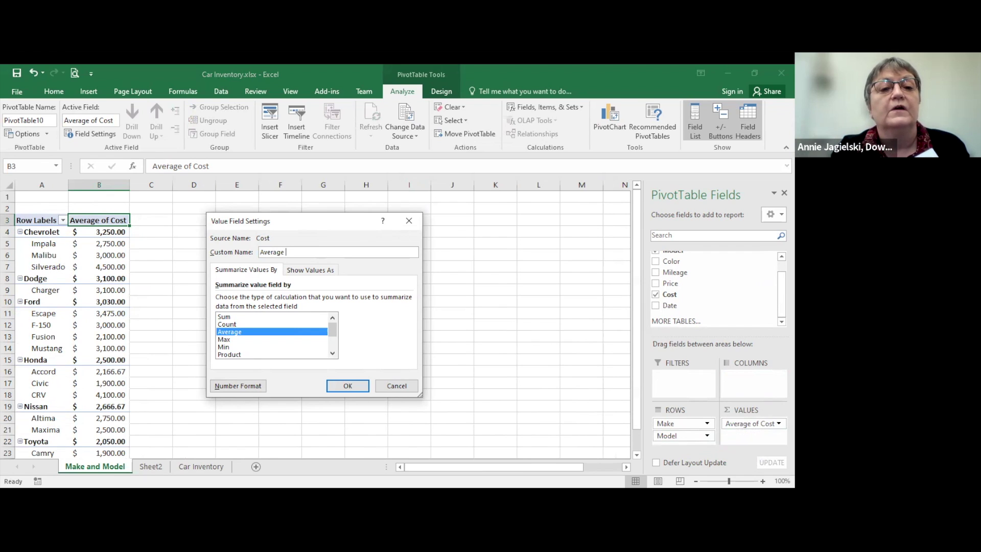
{"action": "type", "text": " per Ca"}
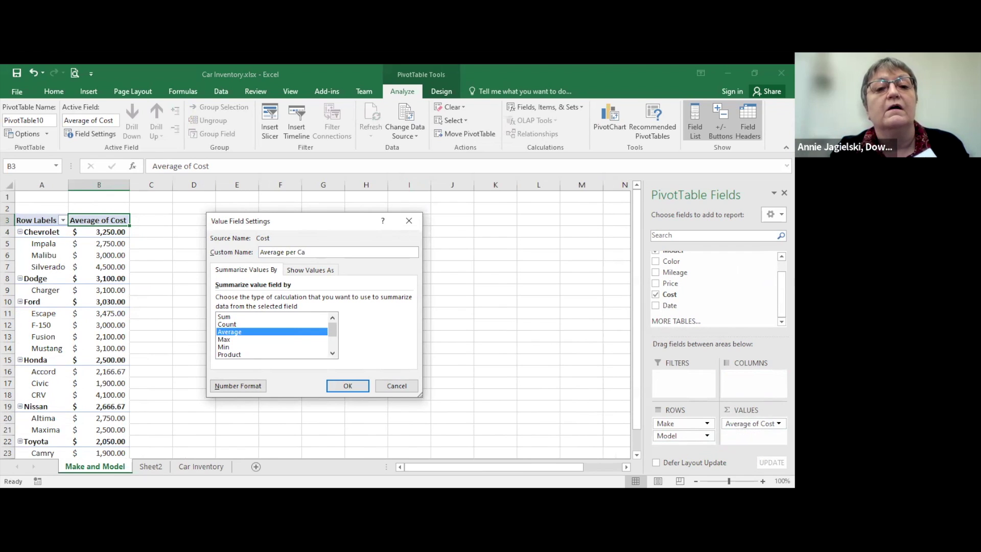
{"action": "key", "text": "BackSpace"}
{"action": "key", "text": "BackSpace"}
{"action": "key", "text": "BackSpace"}
{"action": "type", "text": "Cos"}
{"action": "key", "text": "BackSpace"}
{"action": "key", "text": "BackSpace"}
{"action": "type", "text": "Price"}
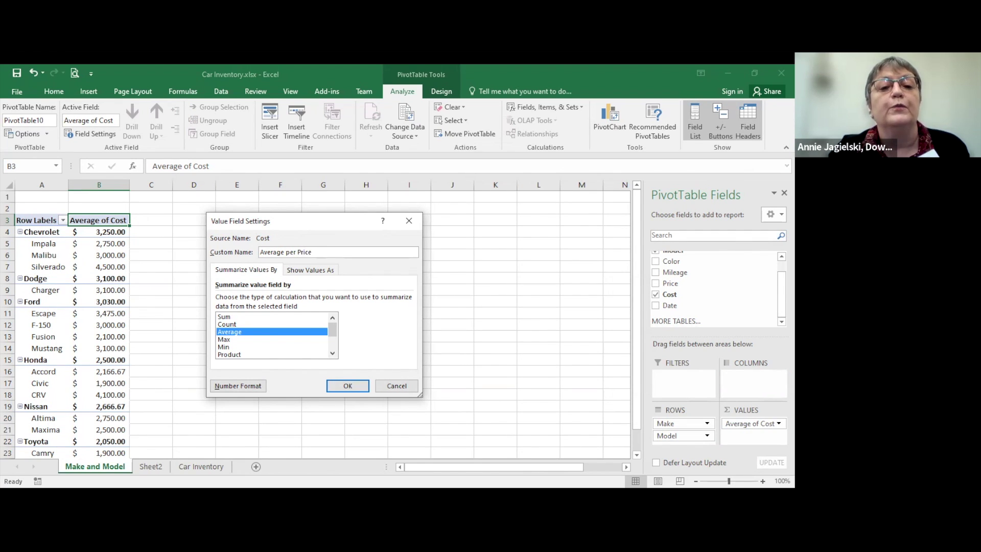
{"action": "left_click", "coordinate": [361, 384]}
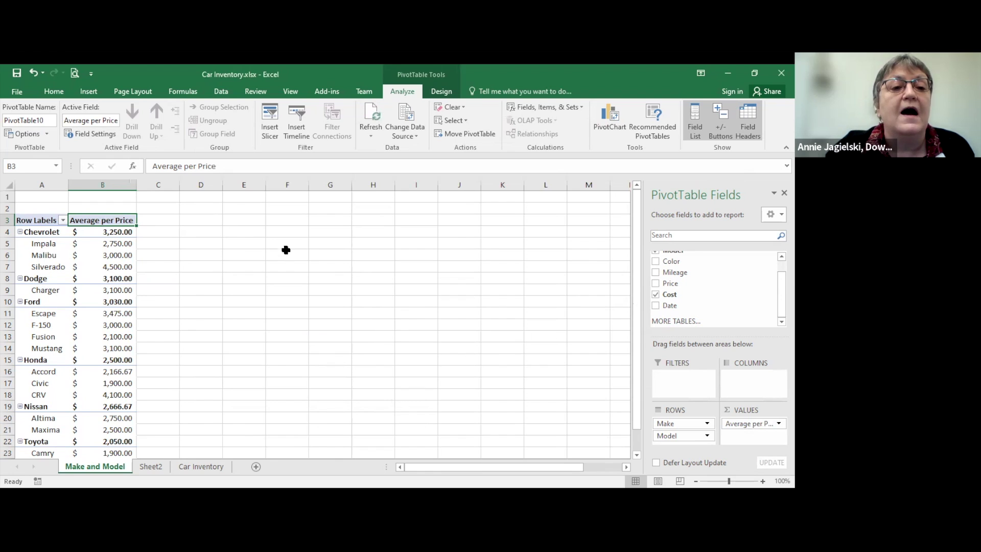
{"action": "mouse_move", "coordinate": [132, 230]}
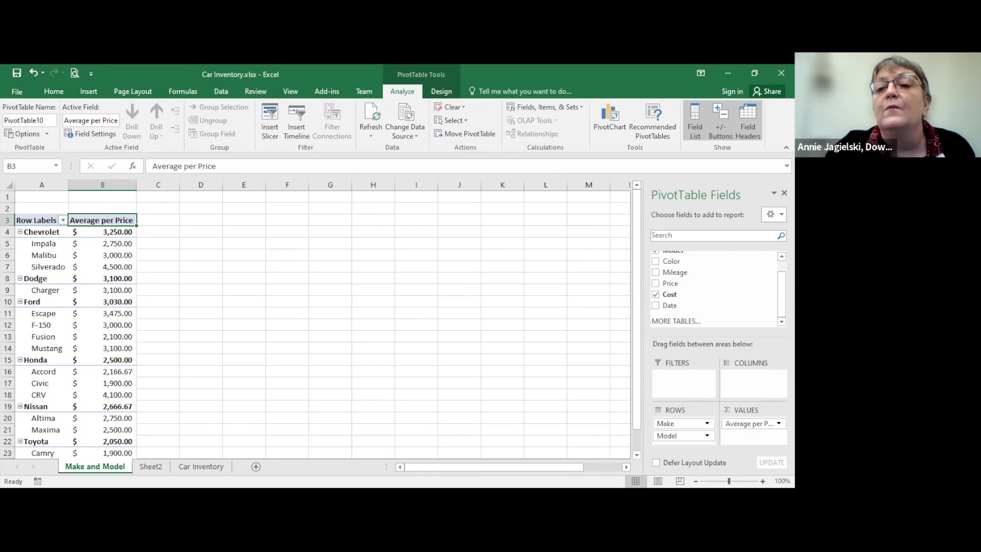
{"action": "scroll", "coordinate": [781, 286], "scroll_direction": "up", "scroll_amount": 1}
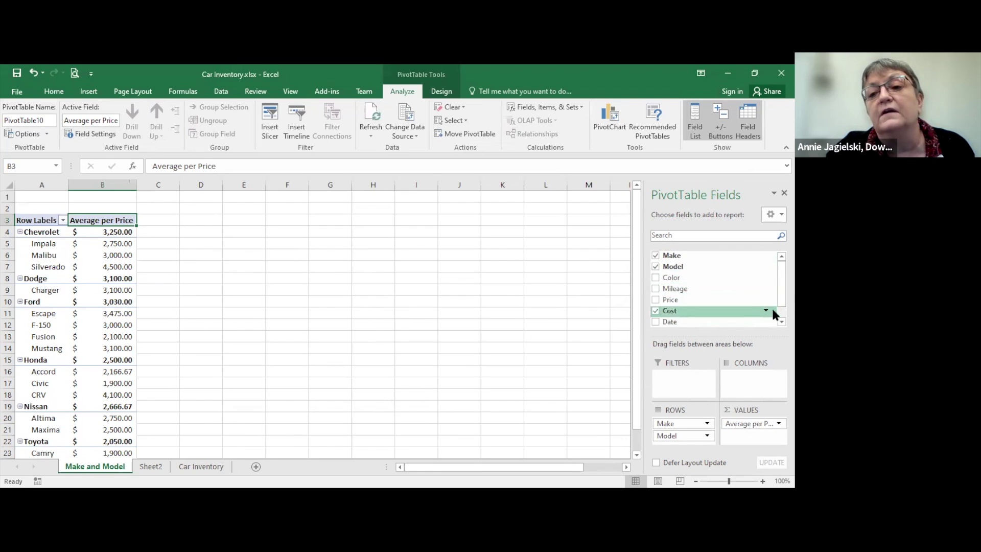
{"action": "scroll", "coordinate": [782, 287], "scroll_direction": "down", "scroll_amount": 1}
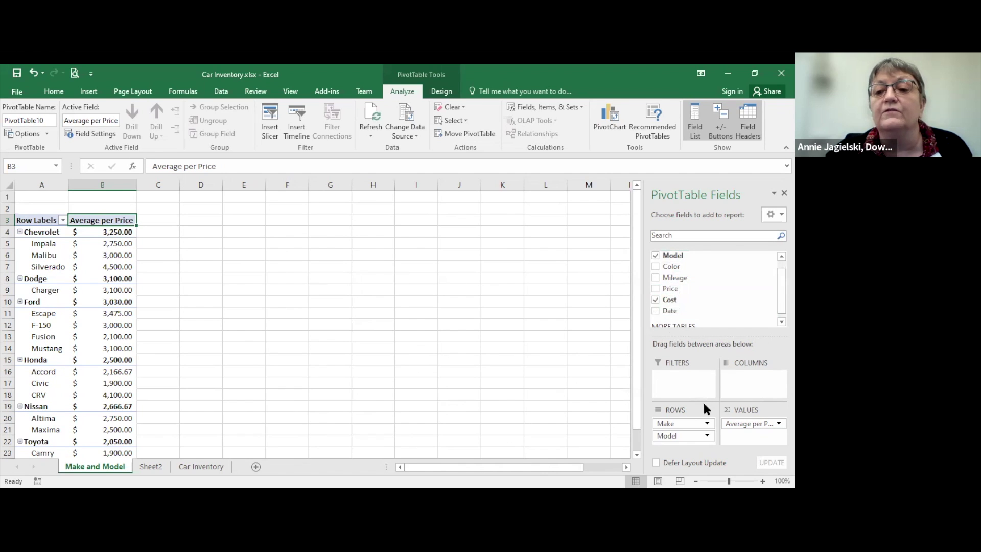
Step: Replace Average per Price with Mileage in Values, summarized by Average
{"action": "mouse_move", "coordinate": [729, 425]}
{"action": "left_mouse_down"}
{"action": "mouse_move", "coordinate": [568, 333]}
{"action": "mouse_move", "coordinate": [675, 302]}
{"action": "mouse_move", "coordinate": [749, 416]}
{"action": "mouse_move", "coordinate": [745, 431]}
{"action": "left_mouse_up"}
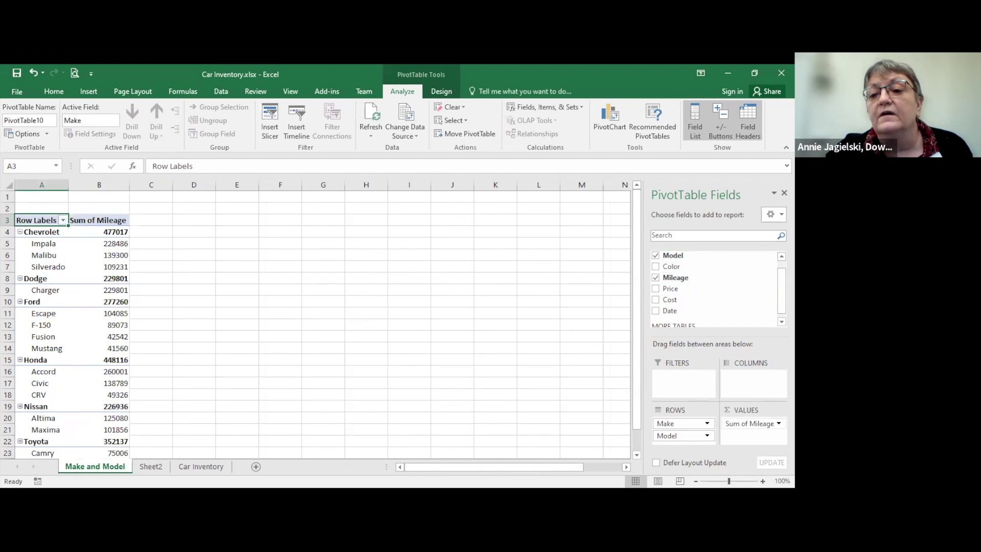
{"action": "left_click", "coordinate": [749, 423]}
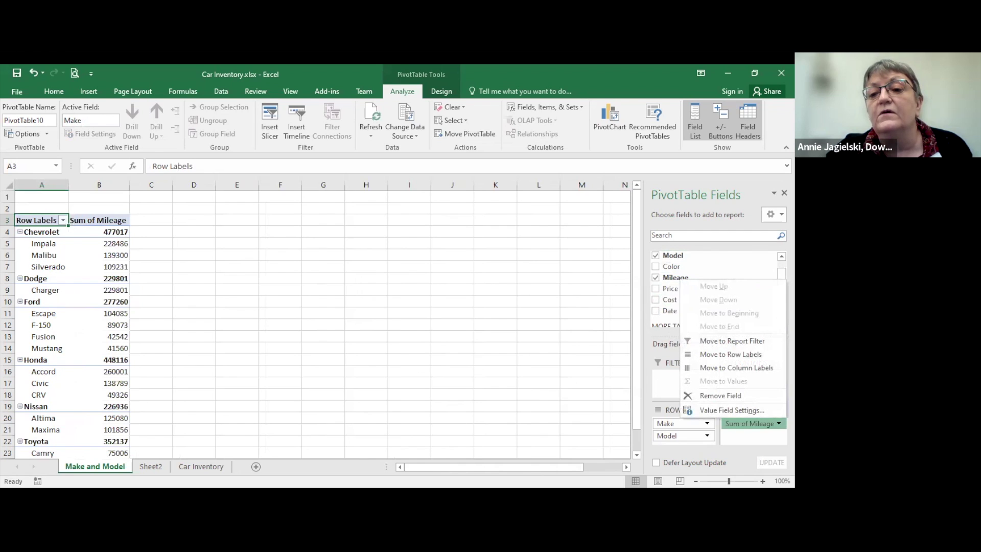
{"action": "left_click", "coordinate": [748, 410]}
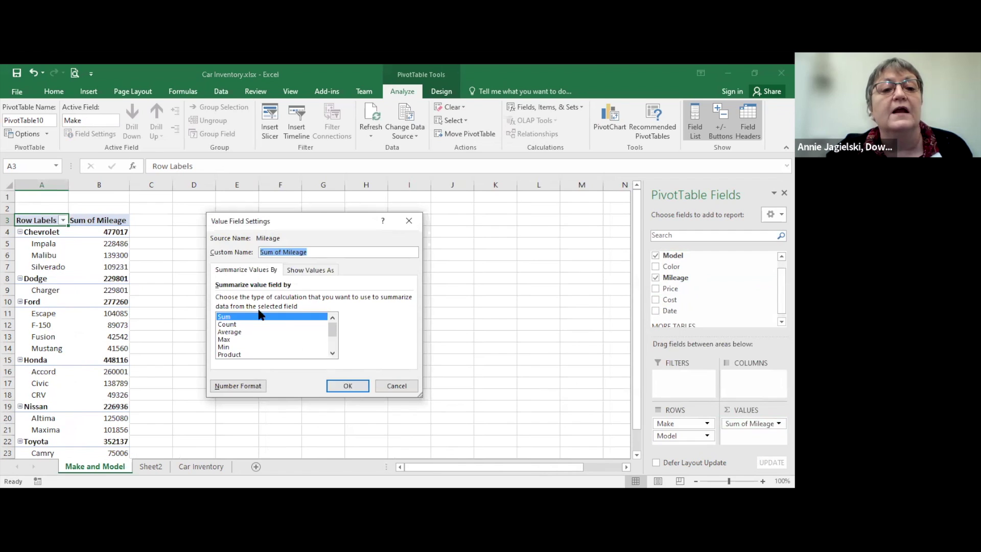
{"action": "left_click", "coordinate": [225, 331]}
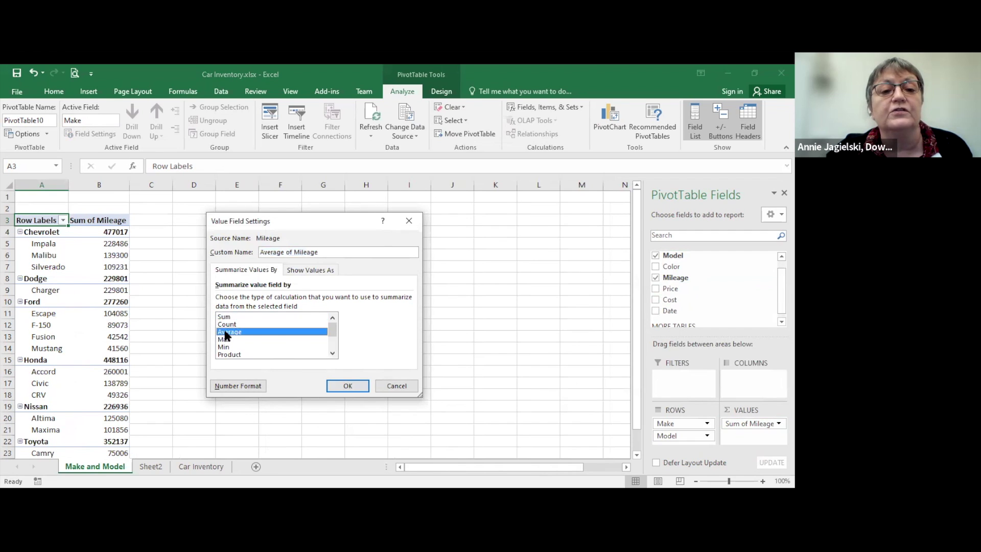
{"action": "left_click", "coordinate": [332, 354]}
{"action": "left_click", "coordinate": [332, 353]}
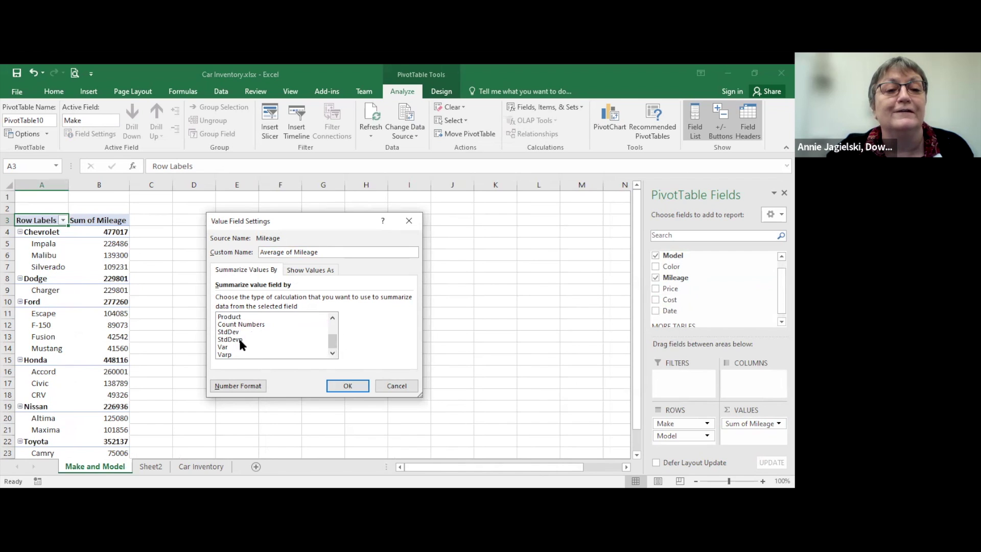
{"action": "left_click", "coordinate": [332, 317]}
{"action": "left_click", "coordinate": [333, 316]}
{"action": "left_click", "coordinate": [333, 317]}
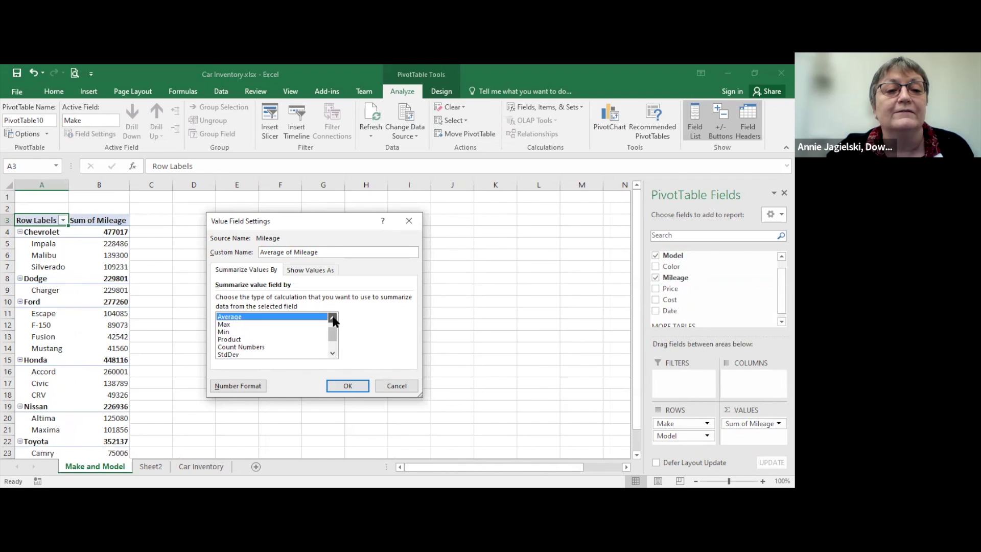
{"action": "left_click", "coordinate": [332, 316]}
{"action": "left_click", "coordinate": [333, 316]}
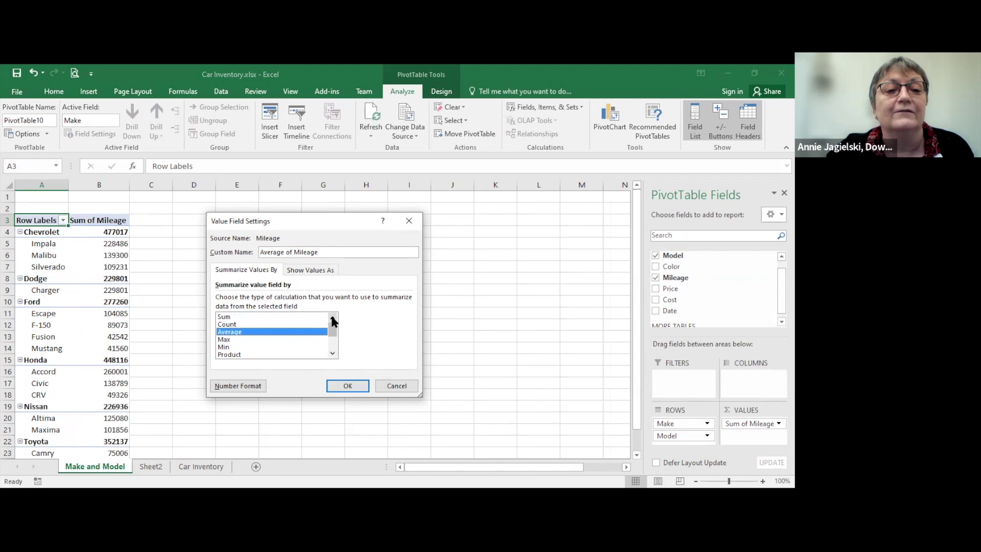
{"action": "left_click", "coordinate": [341, 384]}
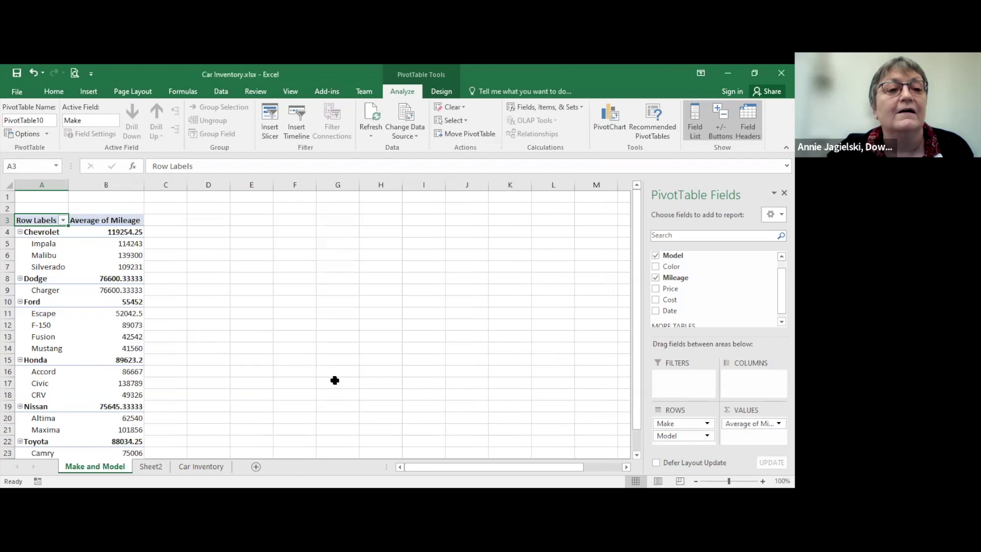
{"action": "left_click", "coordinate": [112, 258]}
Step: Format the mileage values as Number with two decimals
{"action": "right_click", "coordinate": [111, 262]}
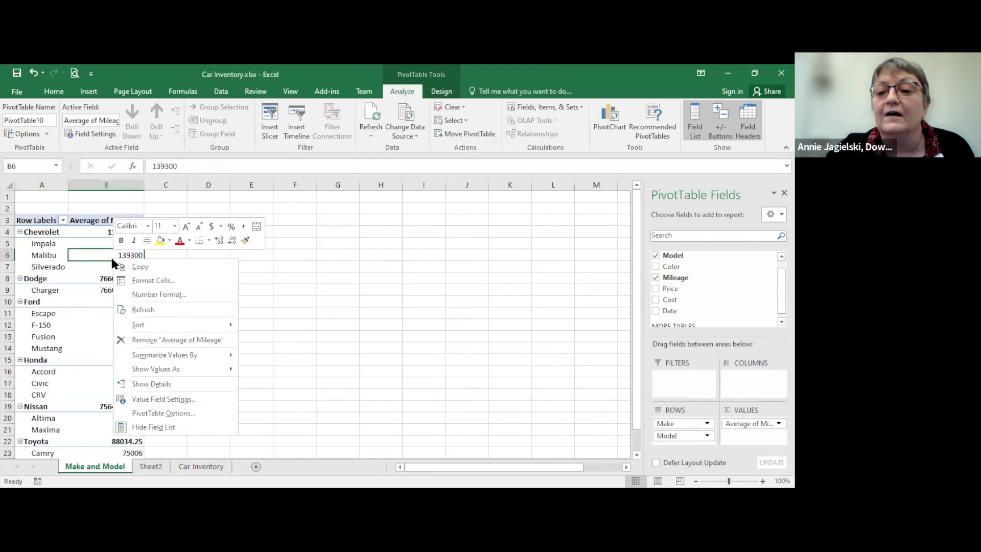
{"action": "left_click", "coordinate": [148, 296]}
{"action": "left_click", "coordinate": [28, 215]}
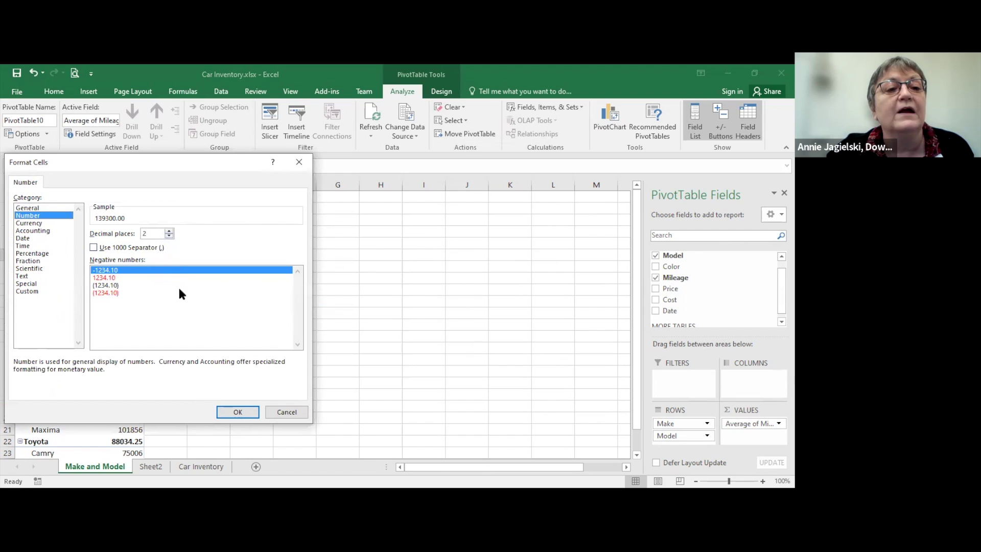
{"action": "left_click", "coordinate": [237, 413]}
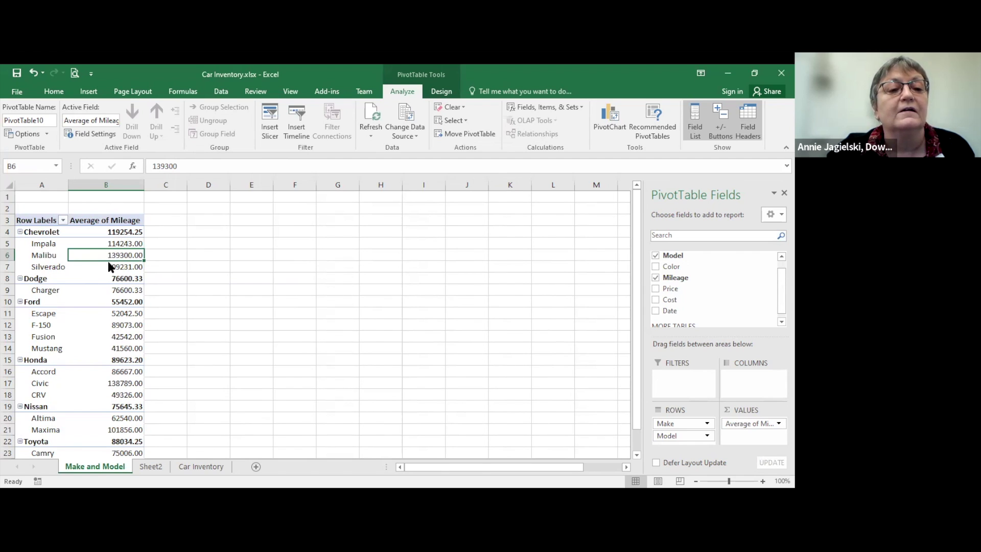
Step: Add the 1000 separator to the mileage values' number format
{"action": "right_click", "coordinate": [109, 261]}
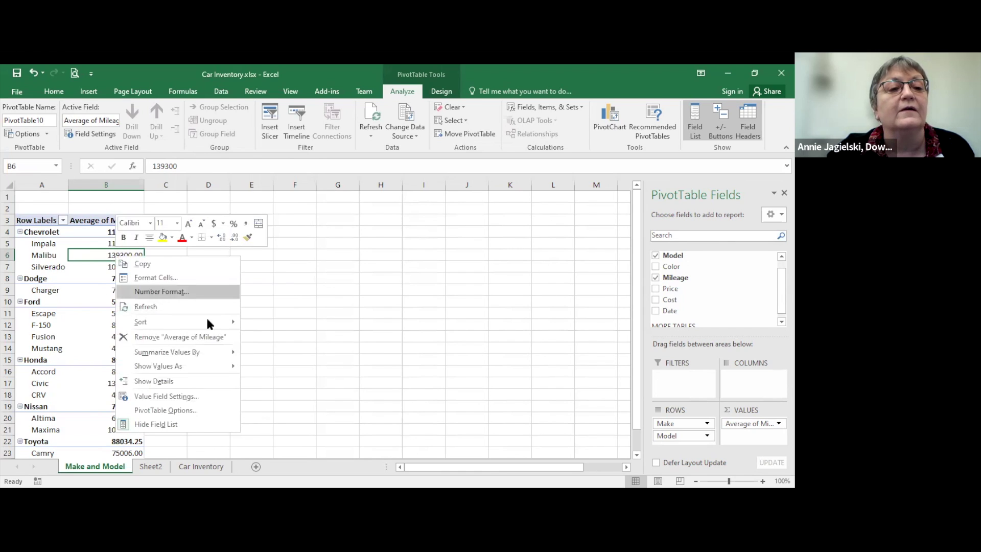
{"action": "left_click", "coordinate": [161, 291]}
{"action": "left_click", "coordinate": [94, 245]}
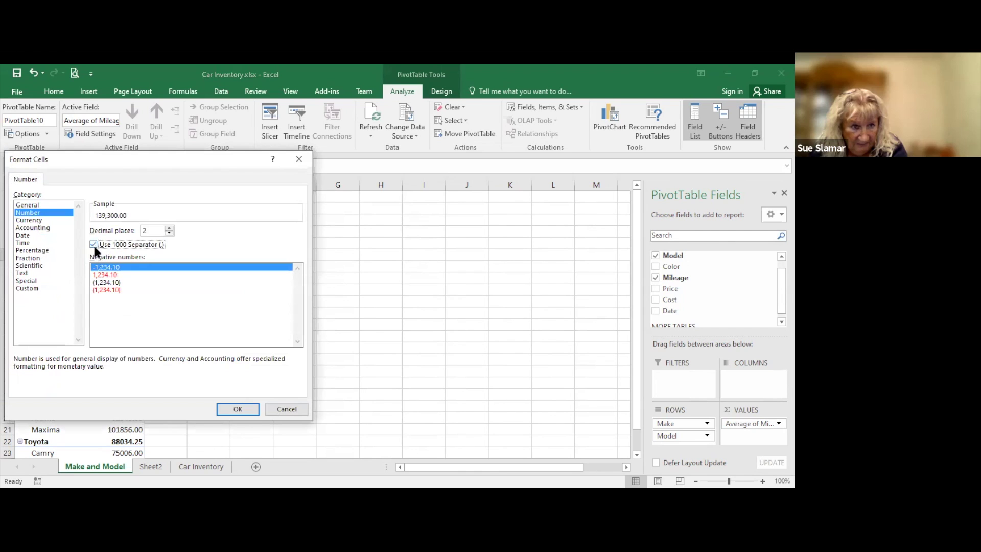
{"action": "left_click", "coordinate": [237, 409]}
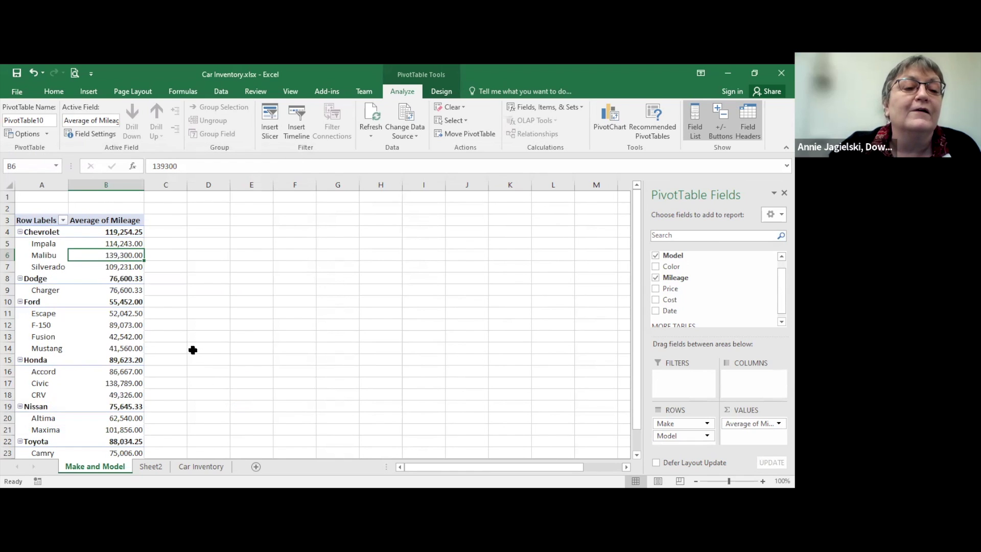
Step: Set the Malibu mileage cell to 0 decimal places so it reads 139,300
{"action": "right_click", "coordinate": [117, 253]}
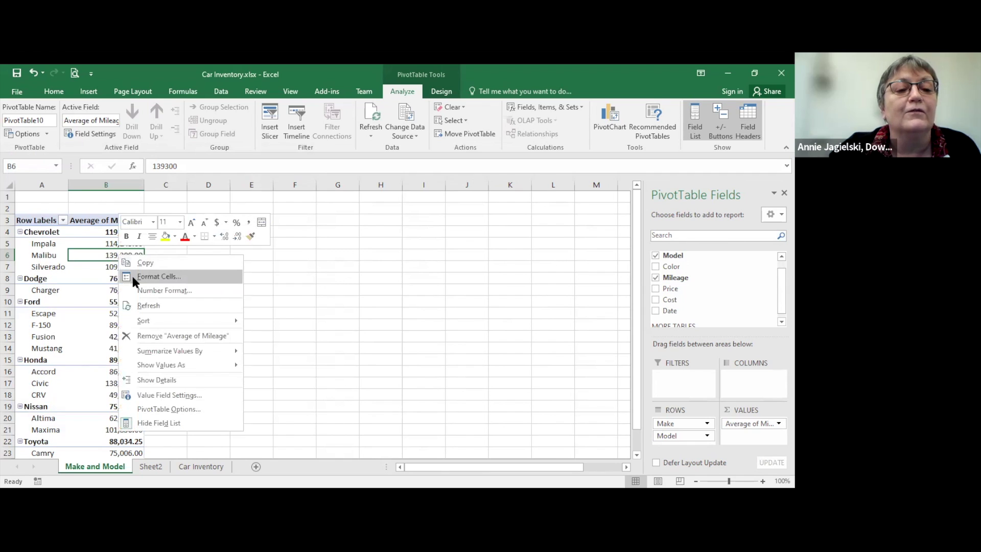
{"action": "left_click", "coordinate": [131, 279]}
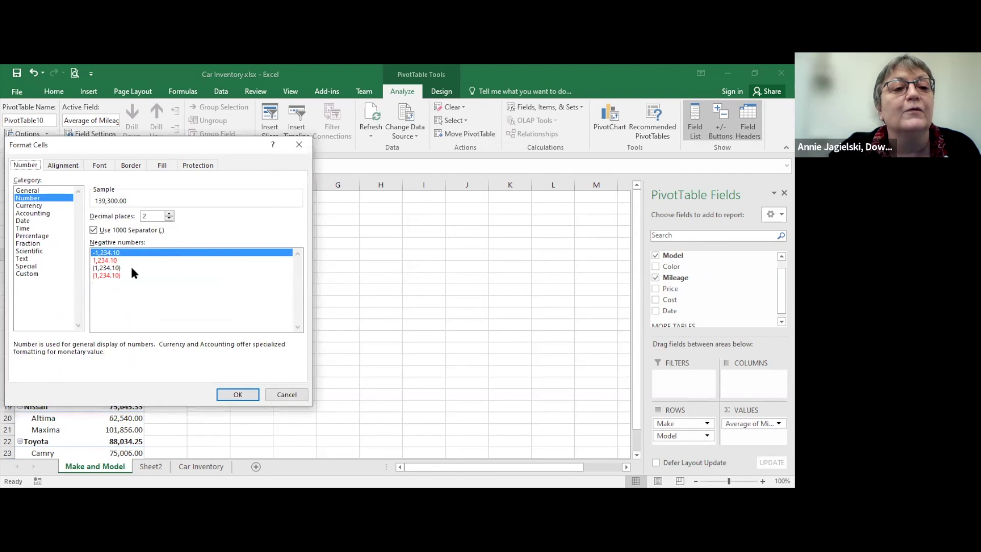
{"action": "left_click", "coordinate": [170, 218]}
{"action": "left_click", "coordinate": [171, 217]}
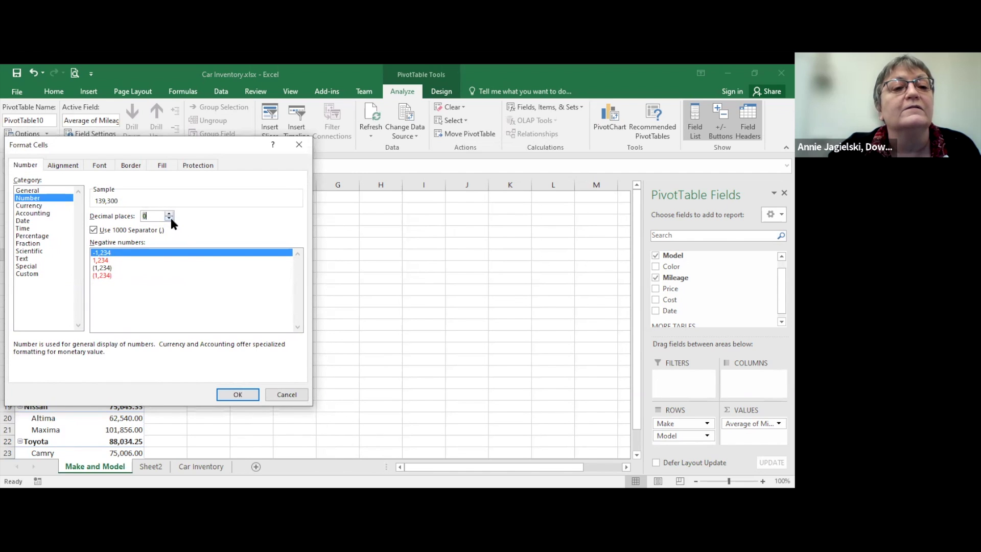
{"action": "left_click", "coordinate": [225, 394]}
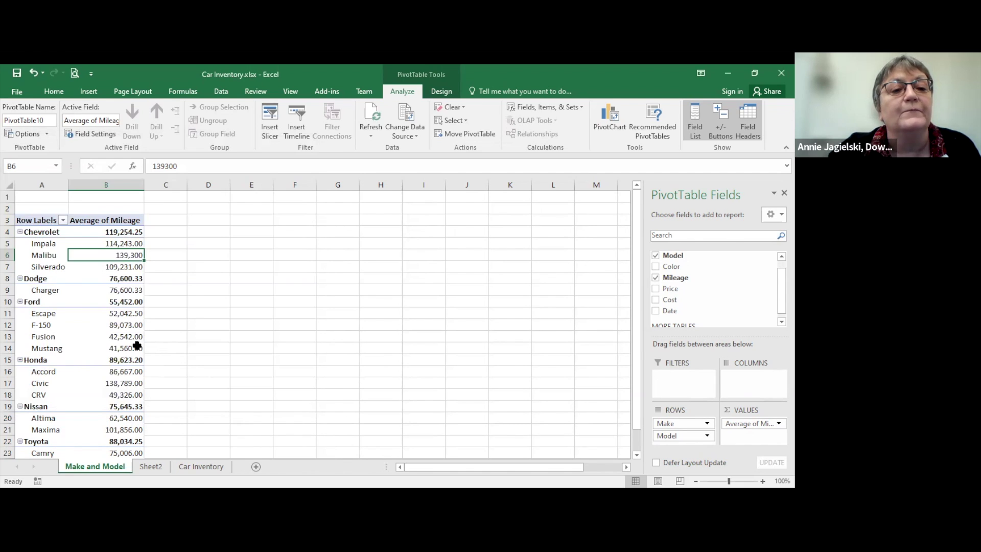
Step: Select the Chevrolet mileage values B4:B7, then click empty cell D8
{"action": "mouse_move", "coordinate": [131, 342]}
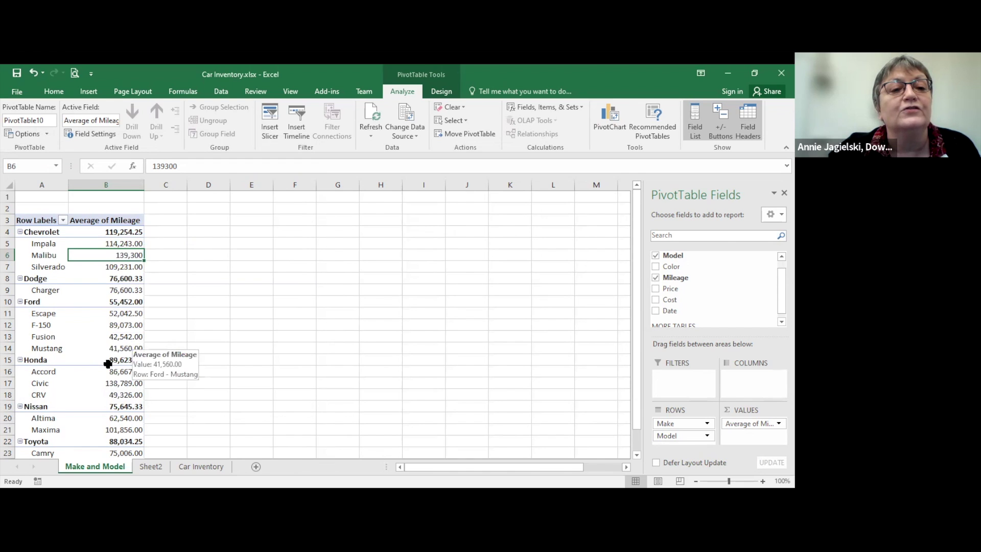
{"action": "left_click_drag", "start_coordinate": [114, 234], "coordinate": [104, 268]}
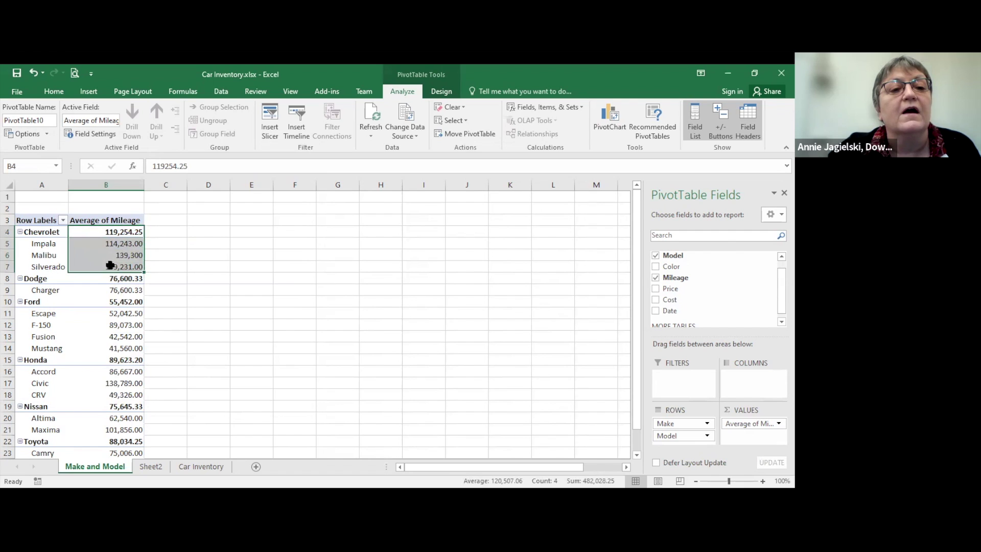
{"action": "left_click", "coordinate": [205, 280]}
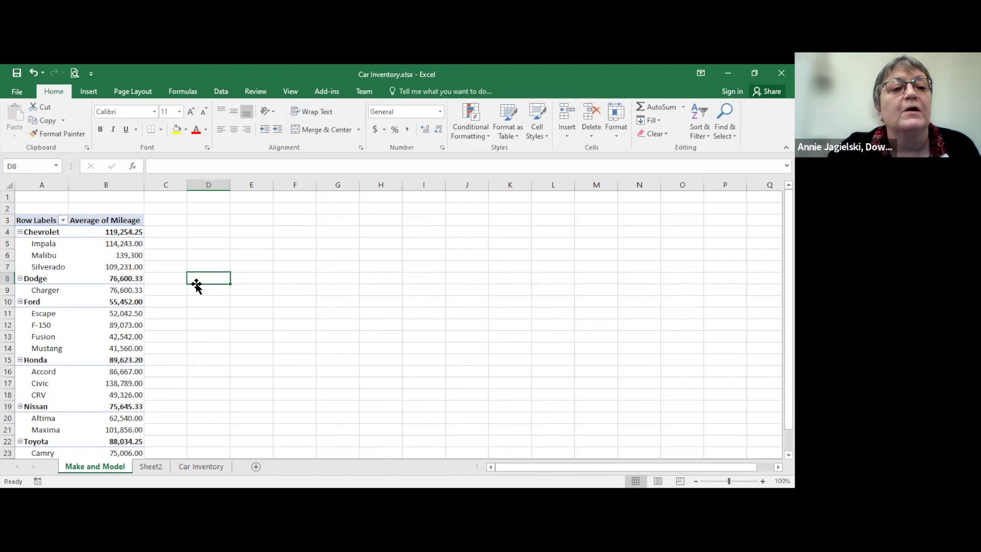
Step: Set all Average of Mileage values to 0 decimals, e.g. Chevrolet 119,254, Dodge 76,600
{"action": "mouse_move", "coordinate": [111, 275]}
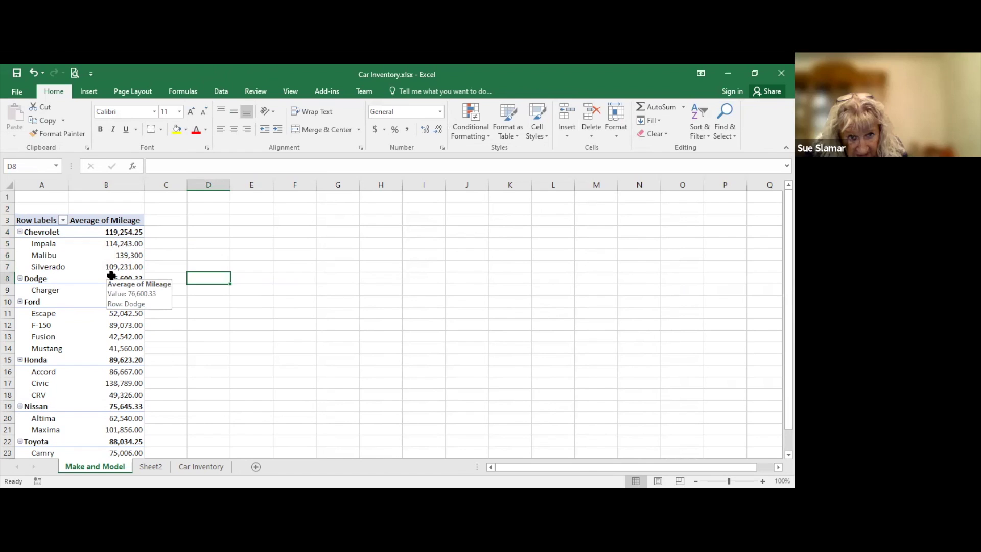
{"action": "right_click", "coordinate": [118, 233]}
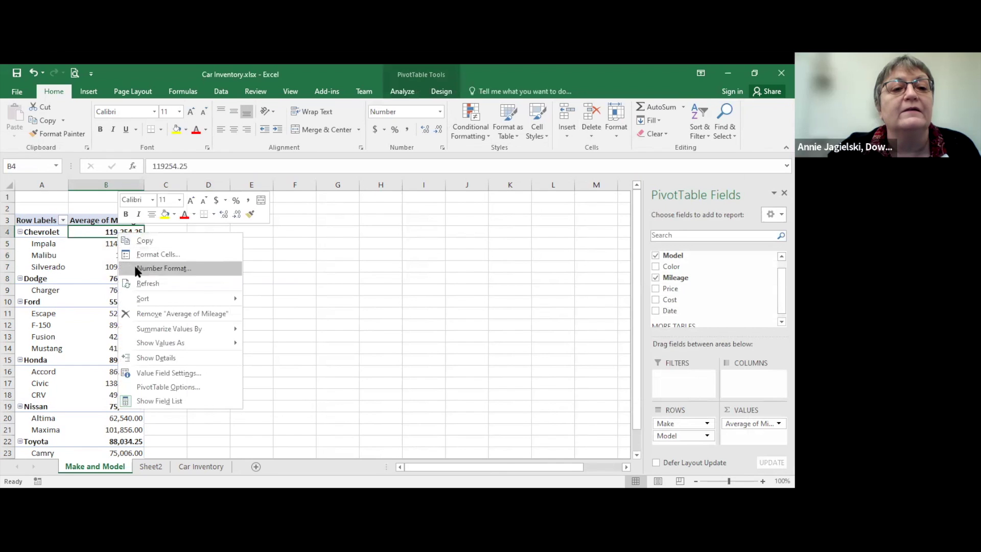
{"action": "left_click", "coordinate": [137, 269]}
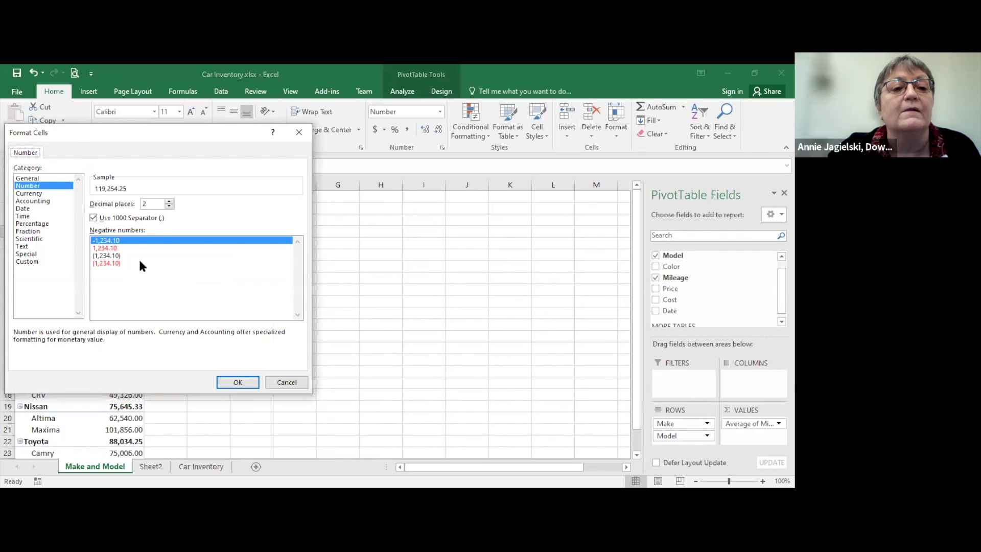
{"action": "left_click", "coordinate": [169, 205]}
{"action": "left_click", "coordinate": [168, 205]}
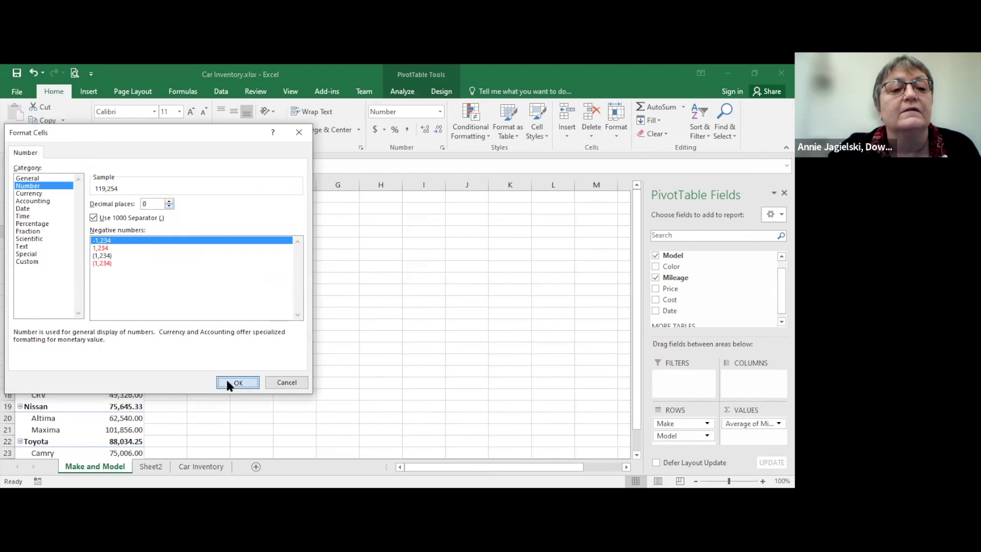
{"action": "left_click", "coordinate": [237, 382]}
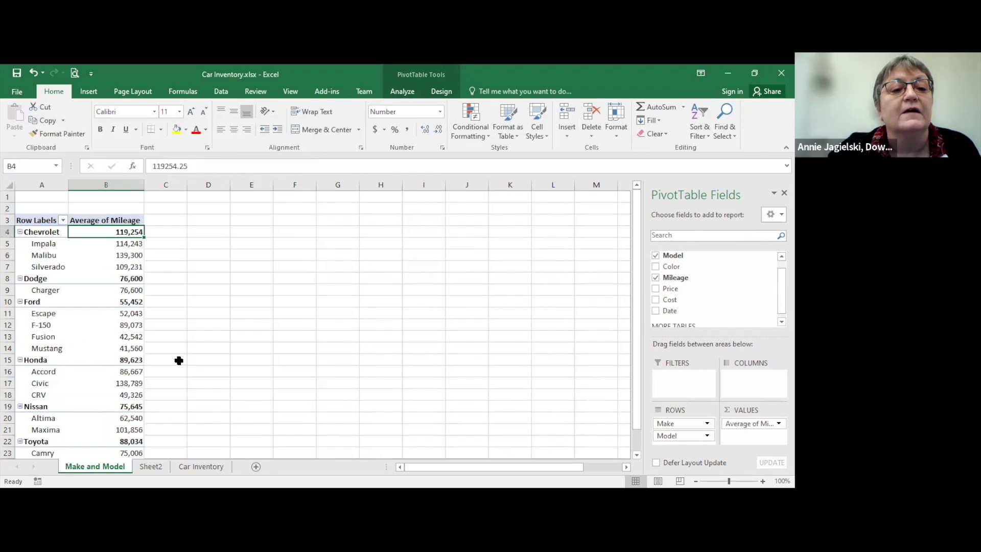
{"action": "left_click", "coordinate": [110, 278]}
{"action": "right_click", "coordinate": [110, 281]}
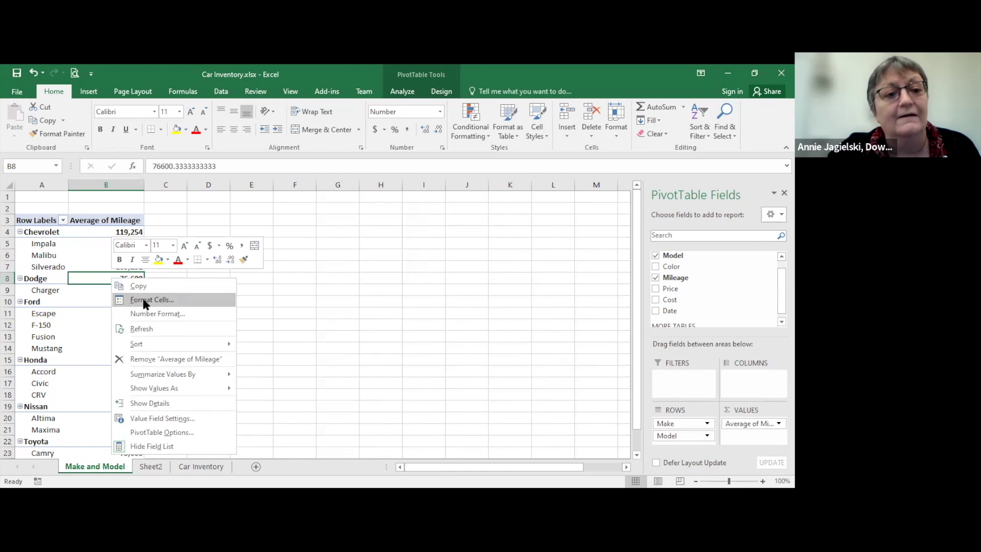
{"action": "left_click", "coordinate": [91, 262]}
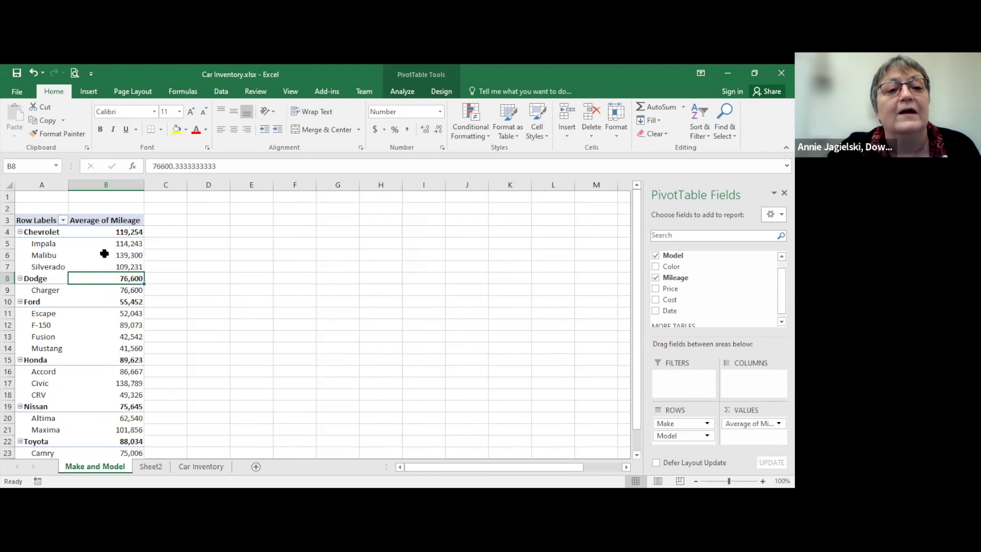
{"action": "left_click", "coordinate": [105, 255]}
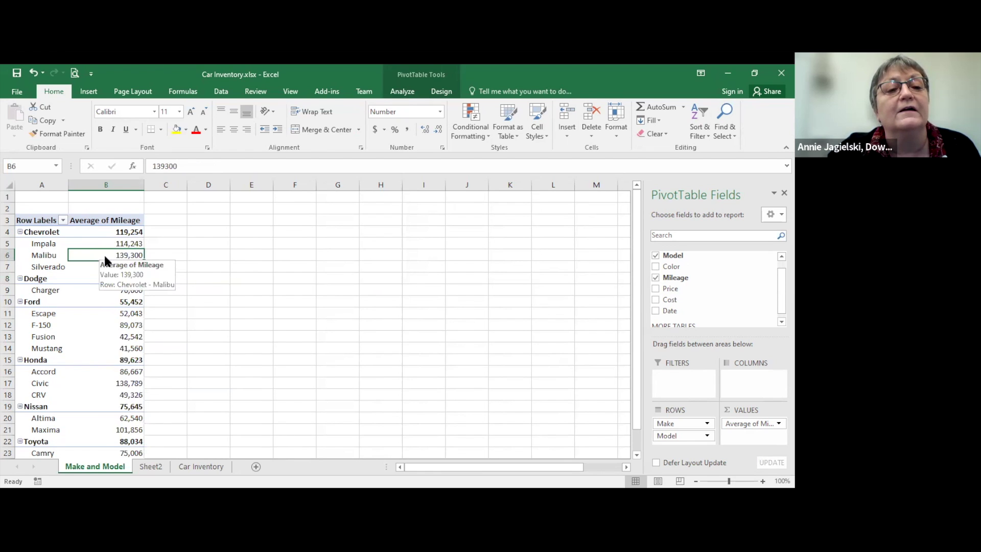
{"action": "right_click", "coordinate": [106, 257]}
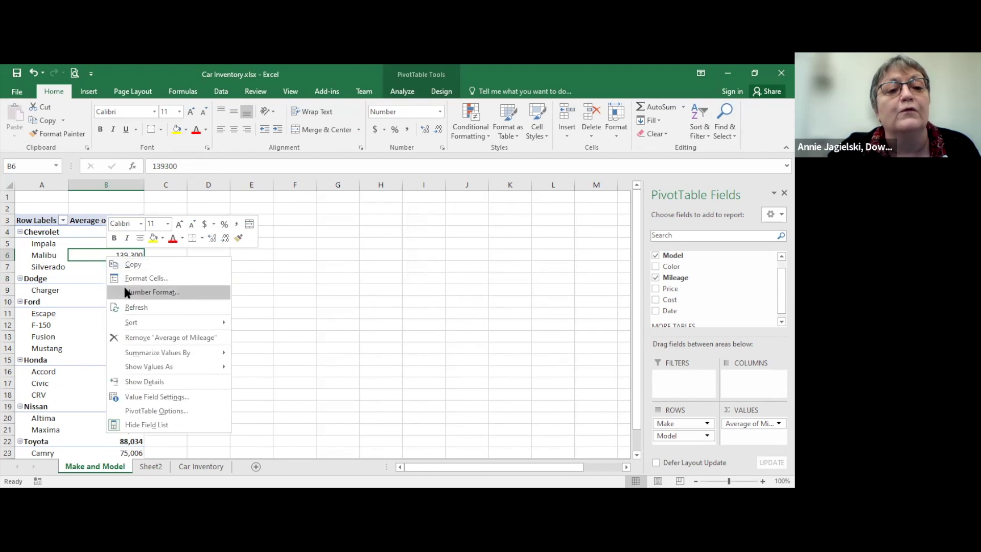
{"action": "left_click", "coordinate": [129, 292]}
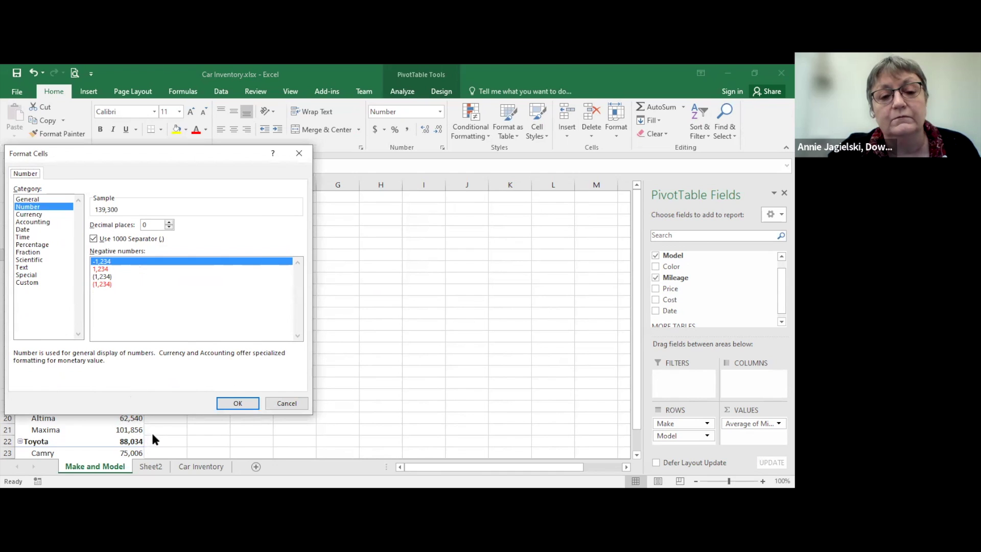
{"action": "left_click", "coordinate": [278, 404]}
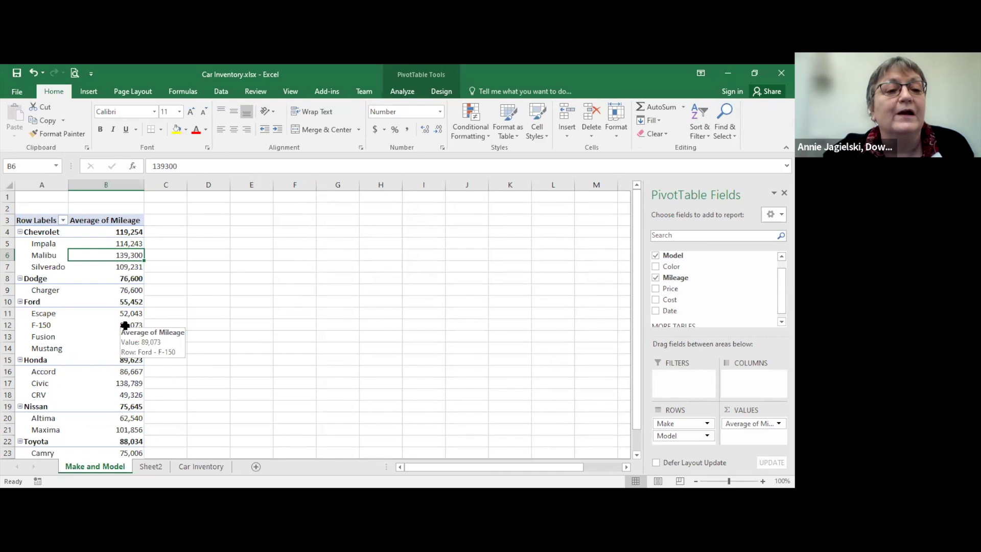
{"action": "left_click", "coordinate": [125, 325]}
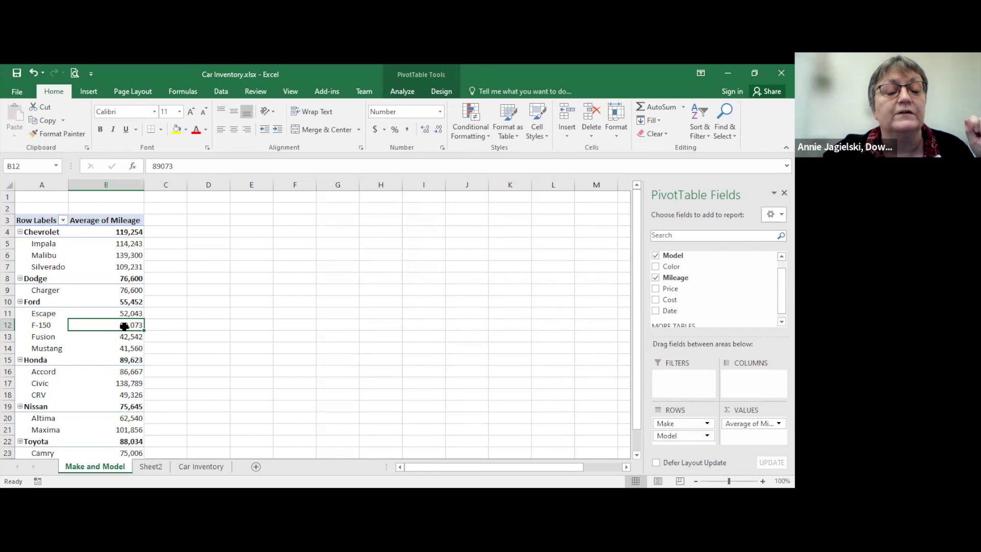
{"action": "right_click", "coordinate": [125, 330]}
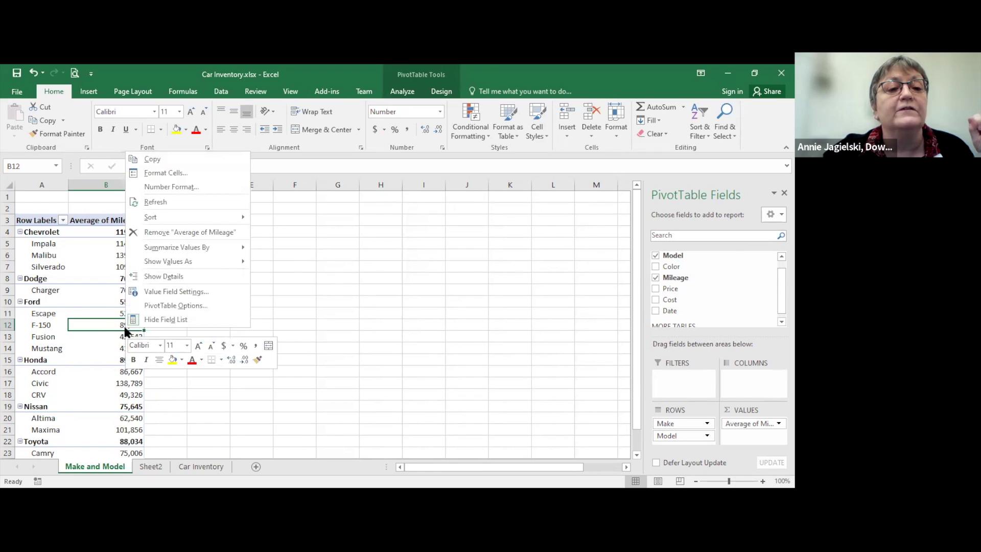
Step: In PivotTable Options, change the field list sort from data source order to A to Z
{"action": "left_click", "coordinate": [149, 306]}
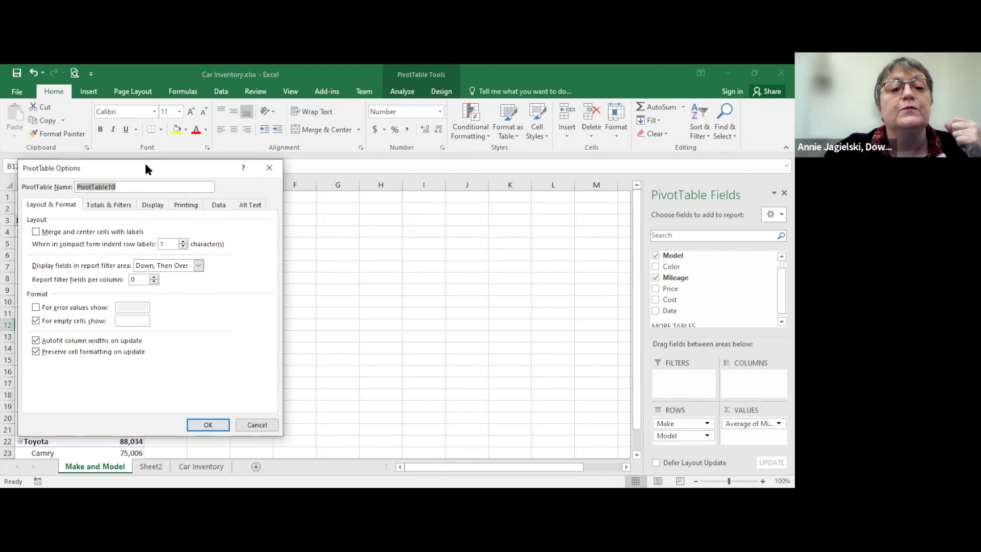
{"action": "left_click_drag", "start_coordinate": [145, 167], "coordinate": [326, 147]}
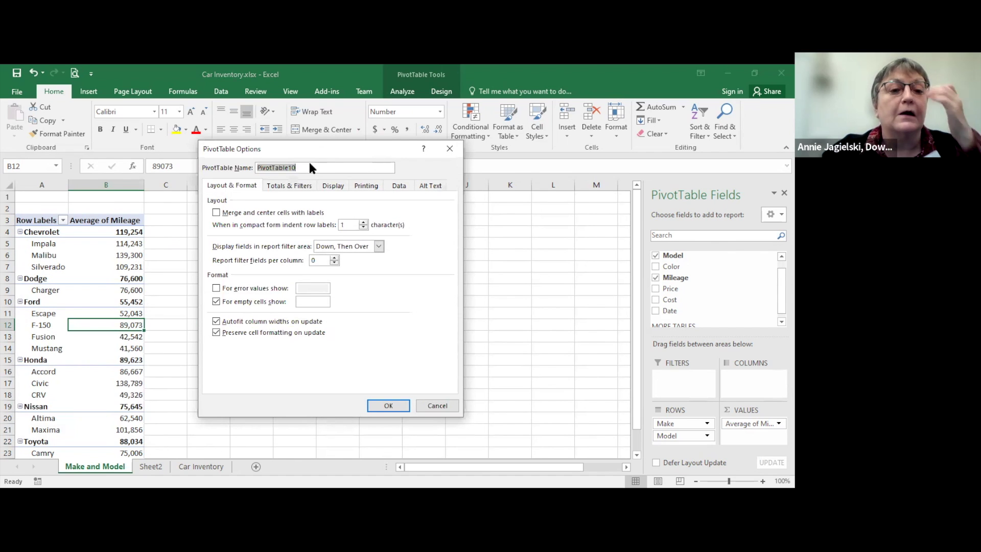
{"action": "left_click", "coordinate": [305, 303]}
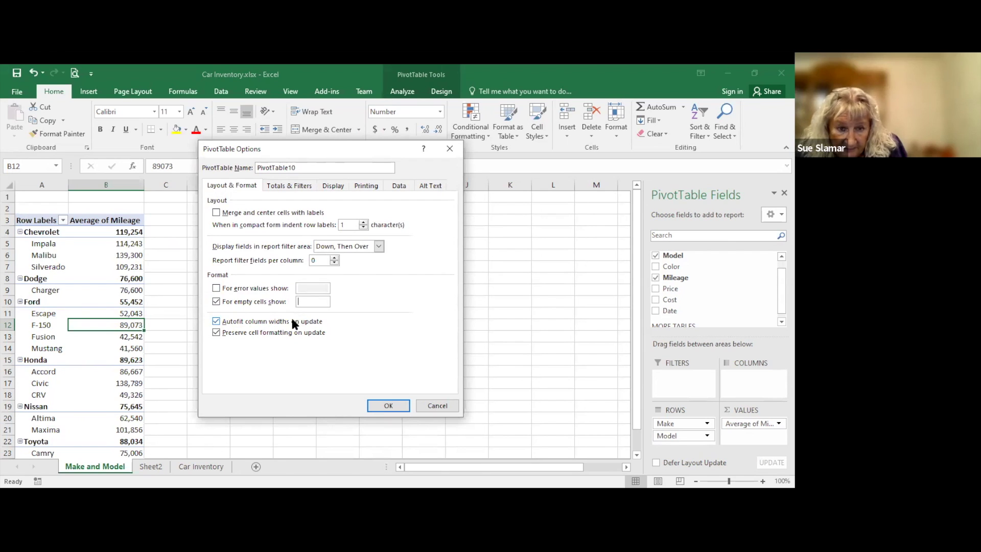
{"action": "left_click", "coordinate": [283, 186]}
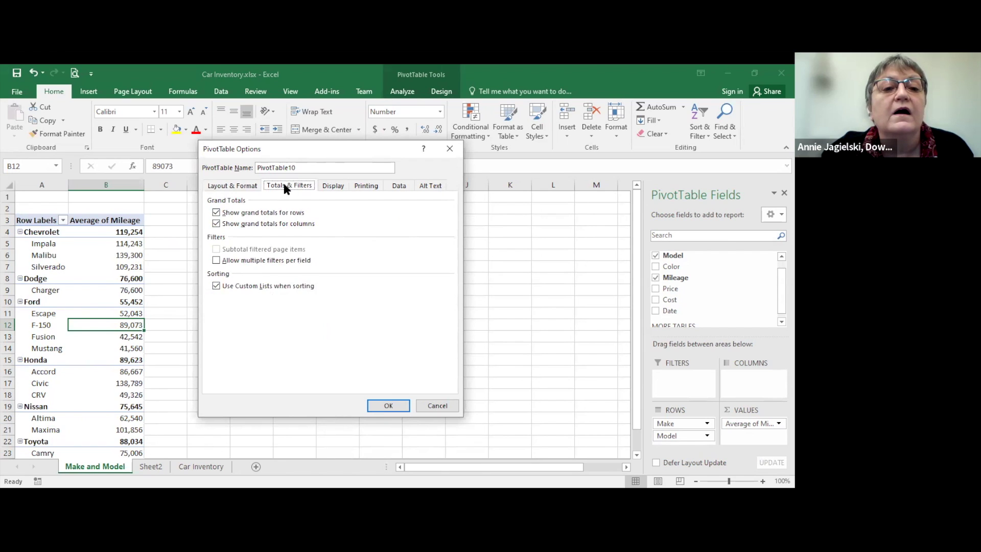
{"action": "left_click", "coordinate": [328, 187]}
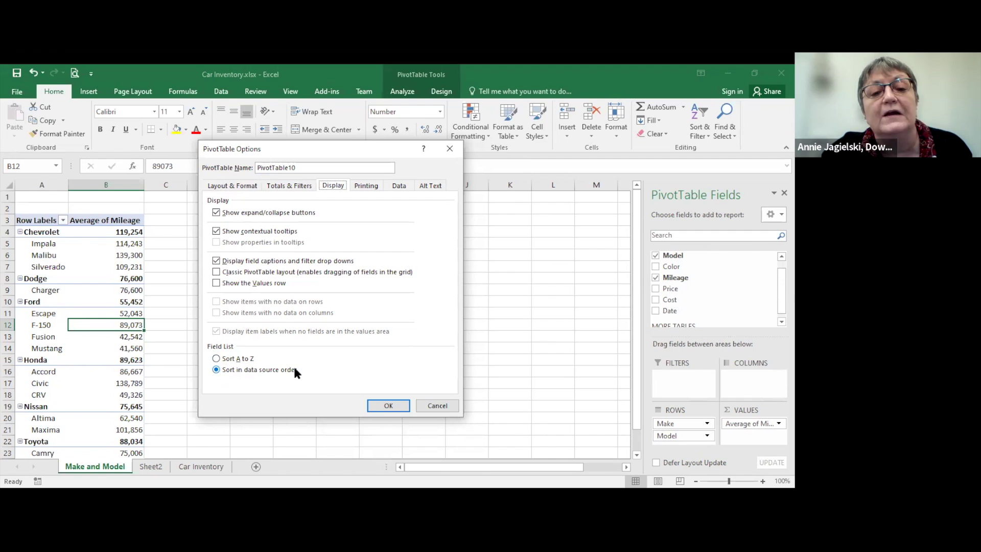
{"action": "left_click", "coordinate": [216, 359]}
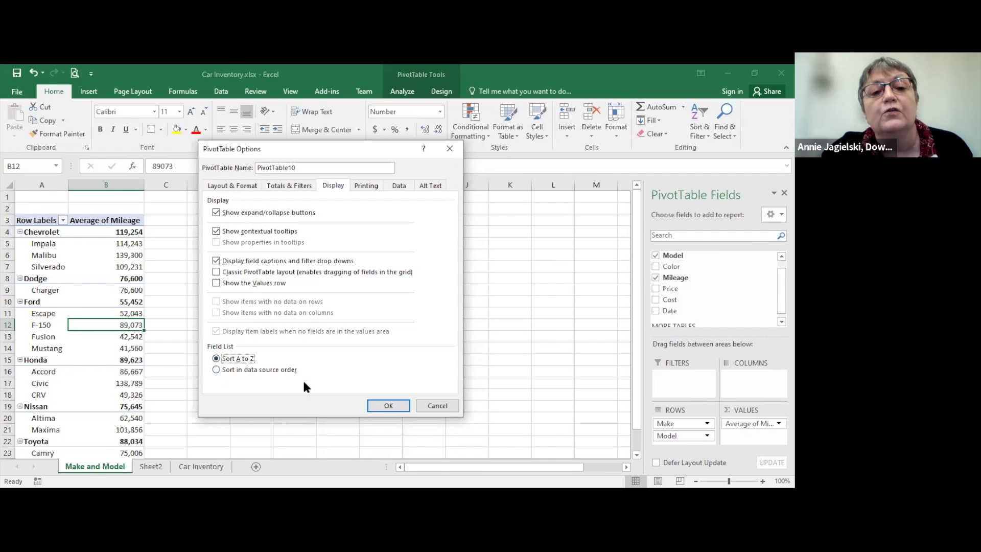
{"action": "left_click", "coordinate": [375, 407]}
Step: Select cell B6, Malibu's average mileage, in the pivot table
{"action": "left_click_drag", "start_coordinate": [771, 304], "coordinate": [771, 293]}
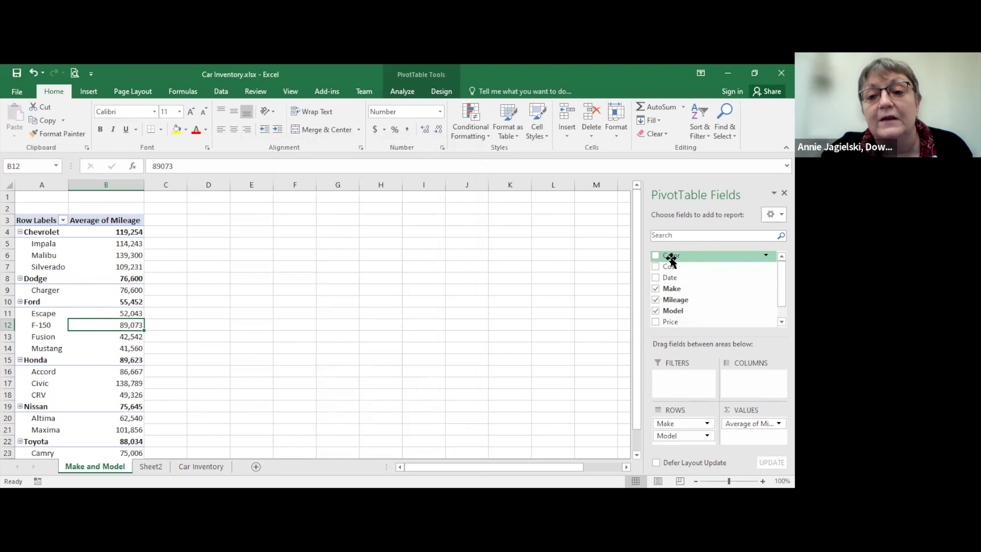
{"action": "scroll", "coordinate": [773, 283], "scroll_direction": "down", "scroll_amount": 1}
{"action": "scroll", "coordinate": [771, 285], "scroll_direction": "up", "scroll_amount": 1}
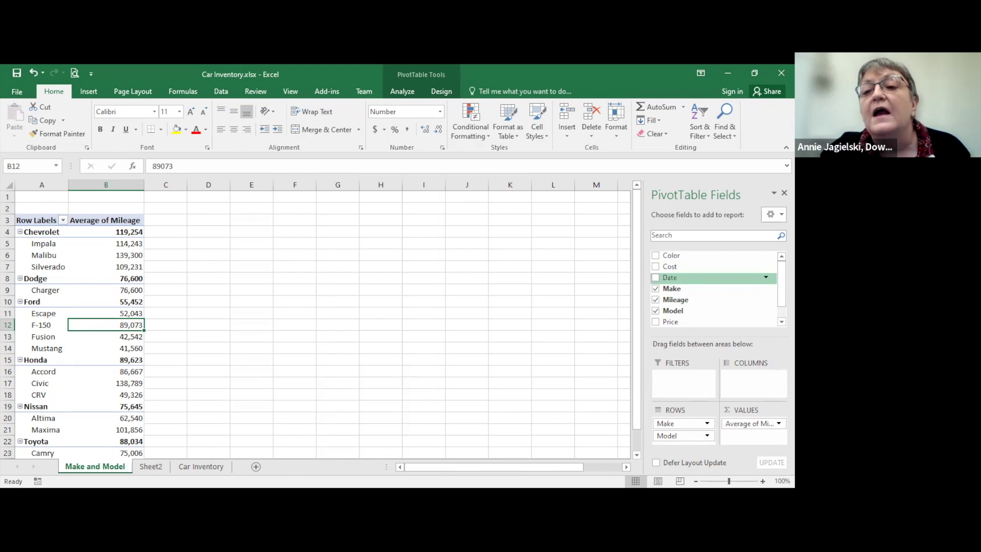
{"action": "scroll", "coordinate": [716, 286], "scroll_direction": "down", "scroll_amount": 1}
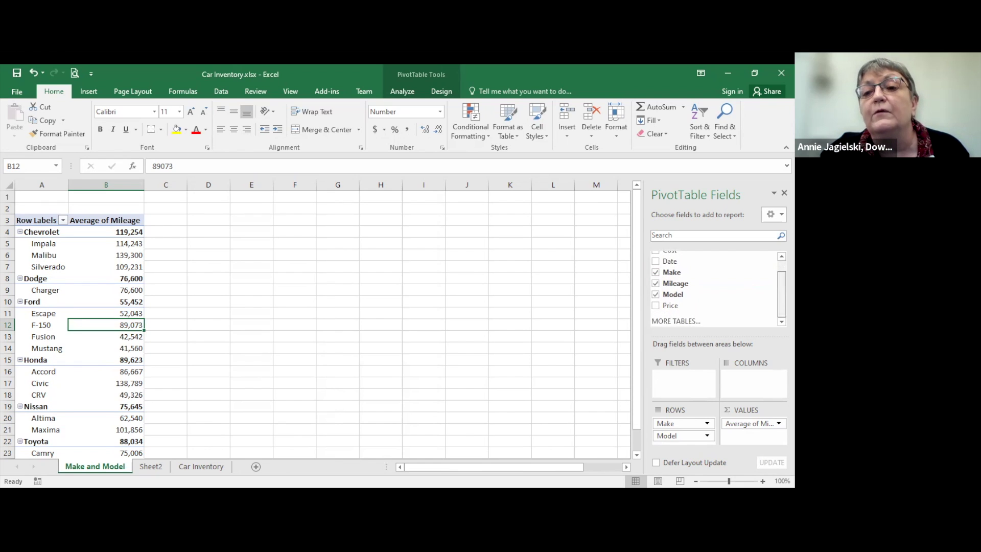
{"action": "scroll", "coordinate": [771, 285], "scroll_direction": "up", "scroll_amount": 1}
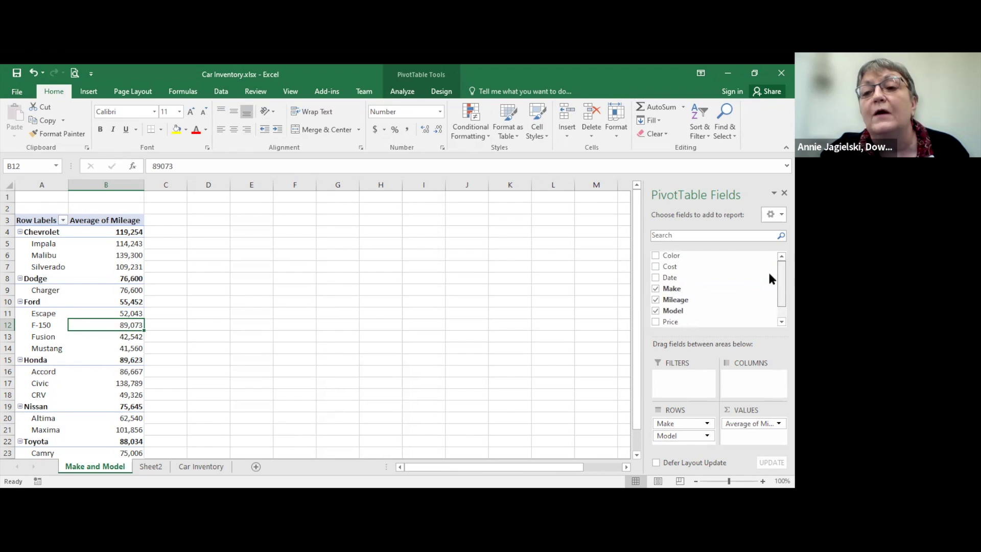
{"action": "left_click", "coordinate": [133, 256]}
Step: From cell B6's menu, open PivotTable Options and uncheck 'Autofit column widths on update'
{"action": "right_click", "coordinate": [136, 258]}
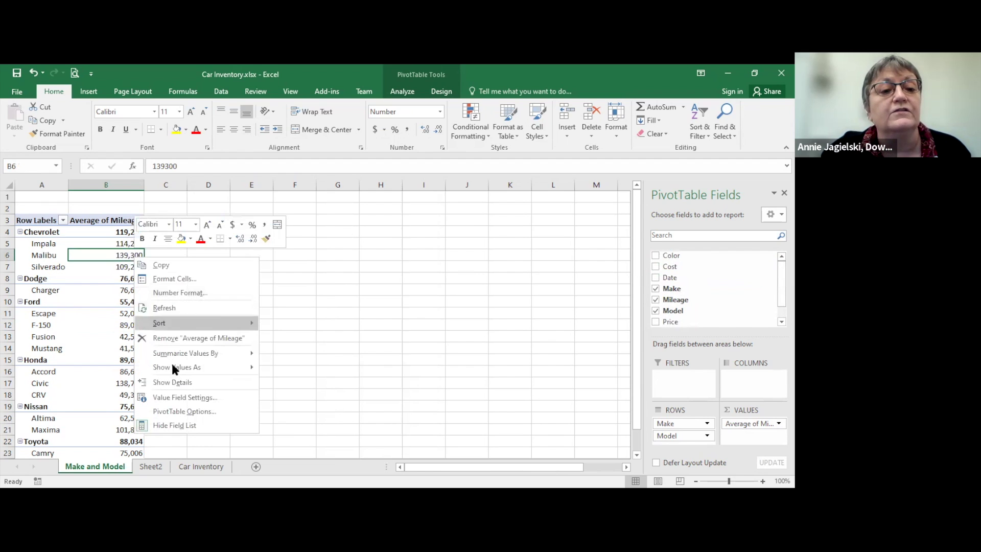
{"action": "left_click", "coordinate": [179, 411]}
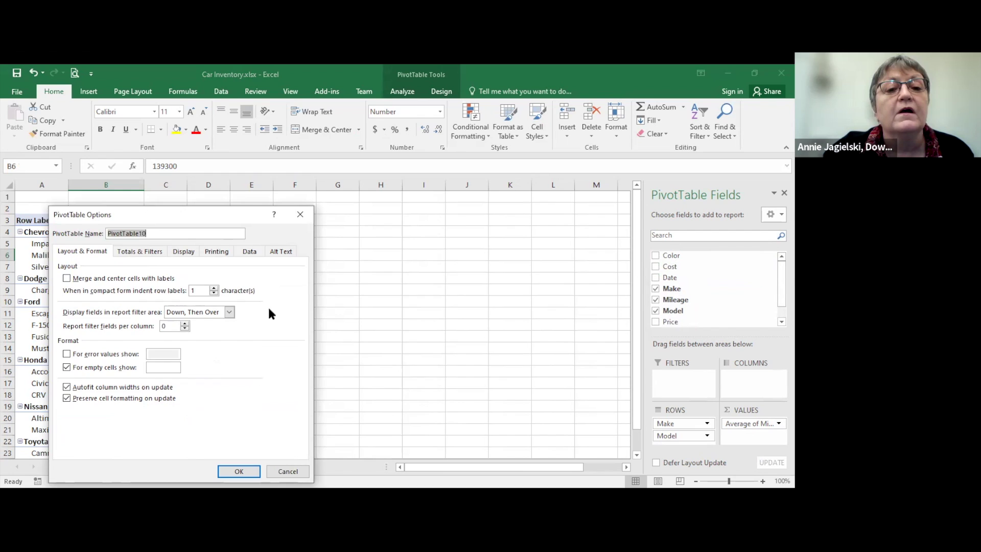
{"action": "left_click_drag", "start_coordinate": [146, 217], "coordinate": [325, 137]}
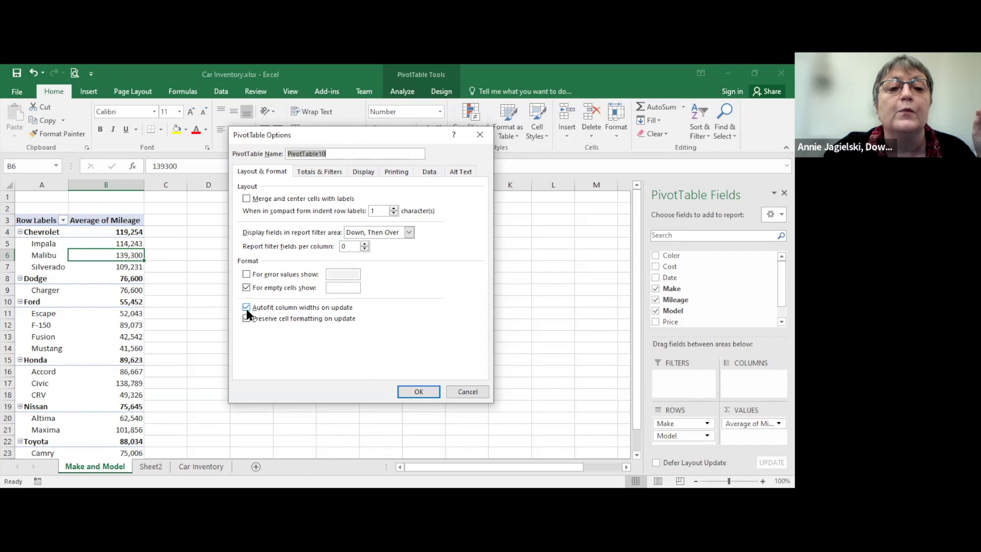
{"action": "left_click", "coordinate": [247, 308]}
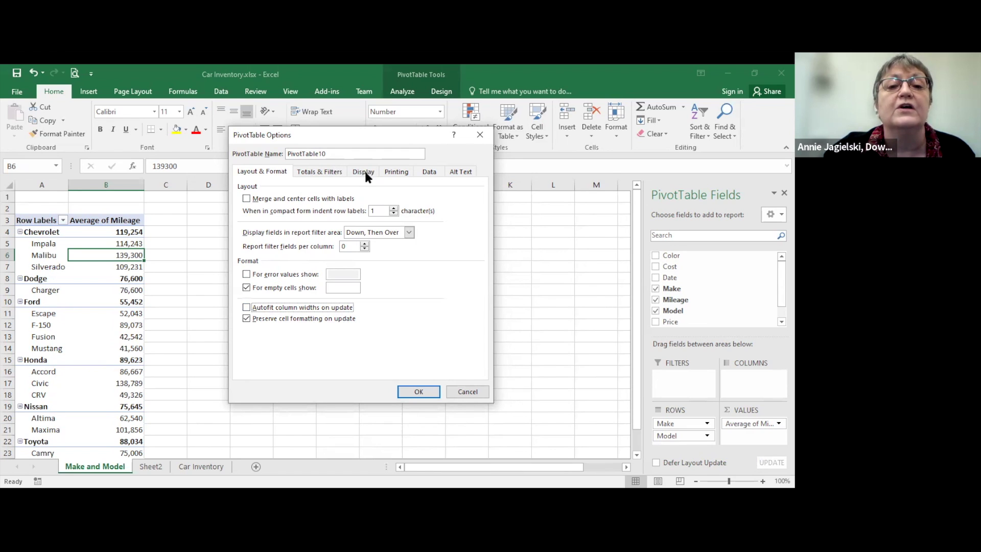
{"action": "left_click", "coordinate": [313, 172]}
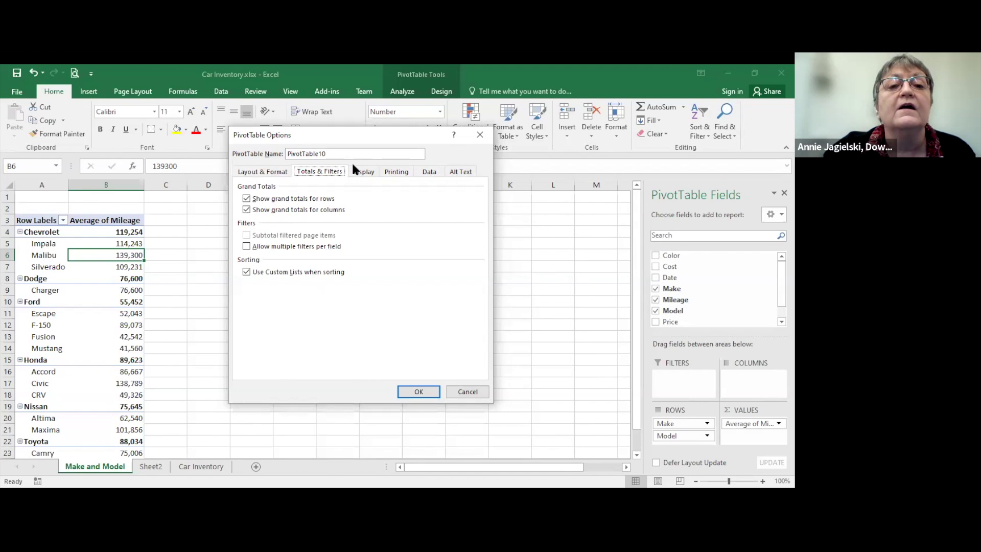
Step: Turn on 'Refresh data when opening the file' in the PivotTable Options Data settings
{"action": "left_click", "coordinate": [365, 171]}
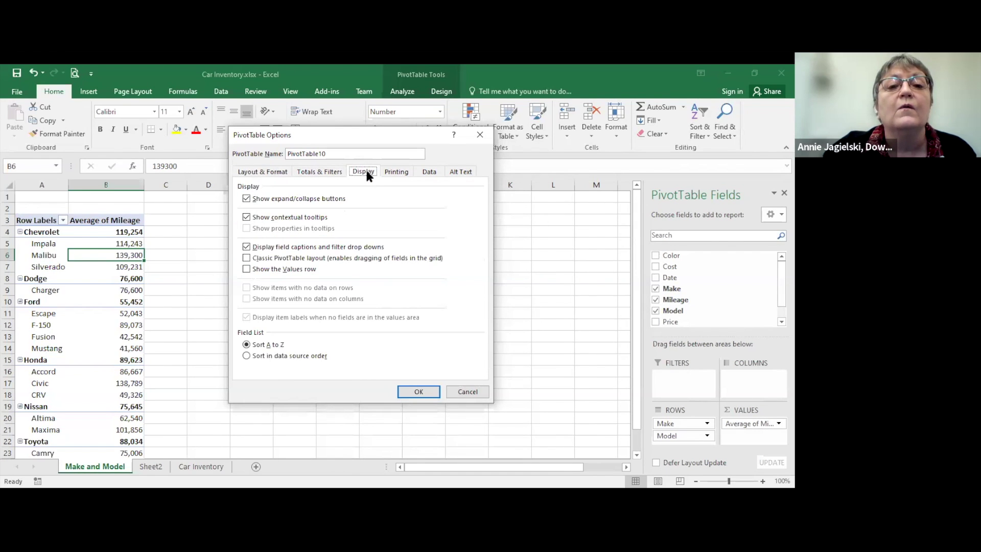
{"action": "left_click", "coordinate": [337, 172]}
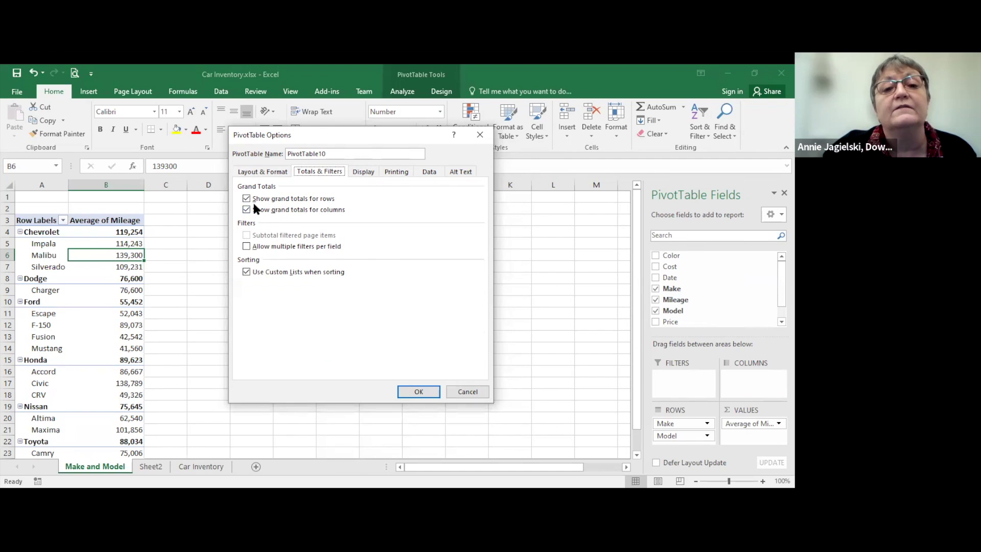
{"action": "left_click", "coordinate": [365, 172]}
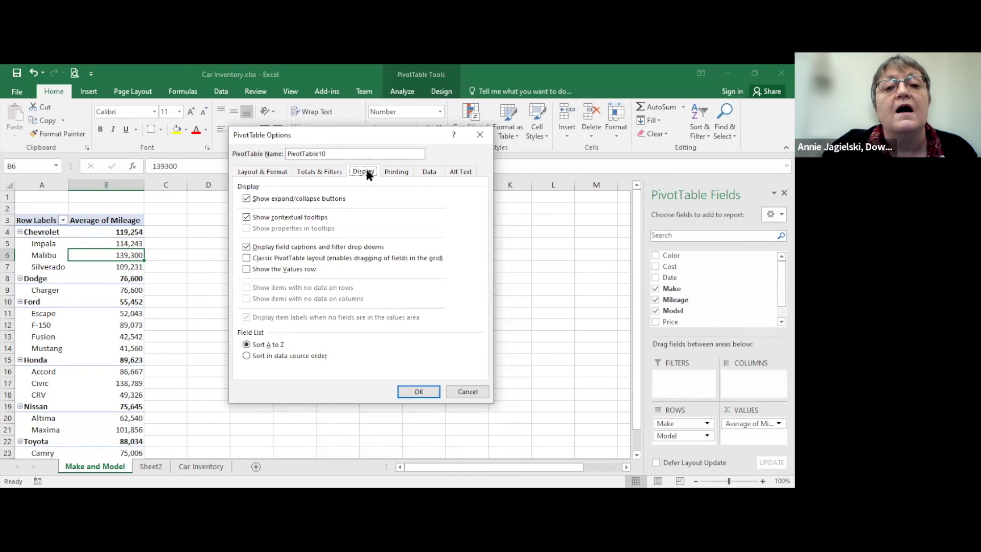
{"action": "left_click", "coordinate": [401, 173]}
{"action": "left_click", "coordinate": [430, 174]}
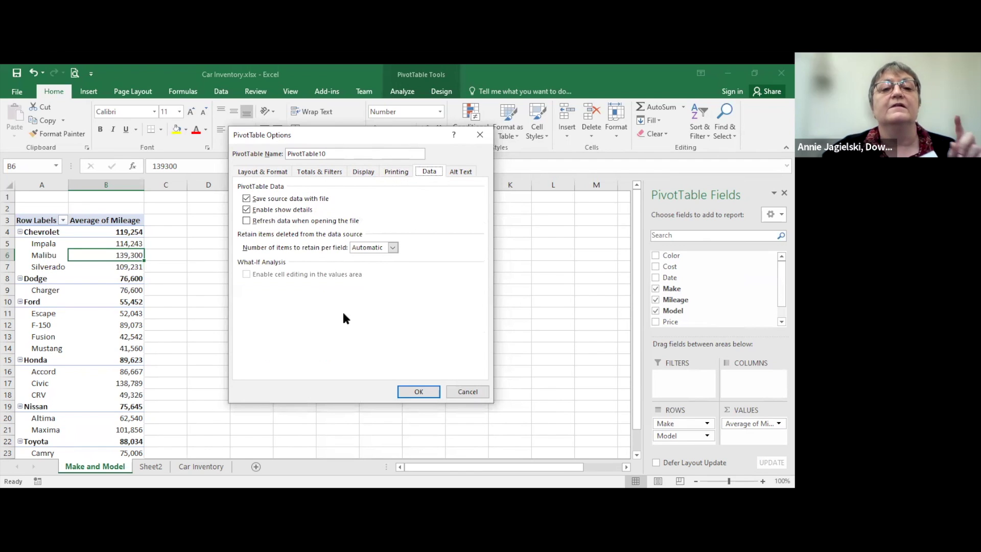
{"action": "left_click", "coordinate": [247, 221]}
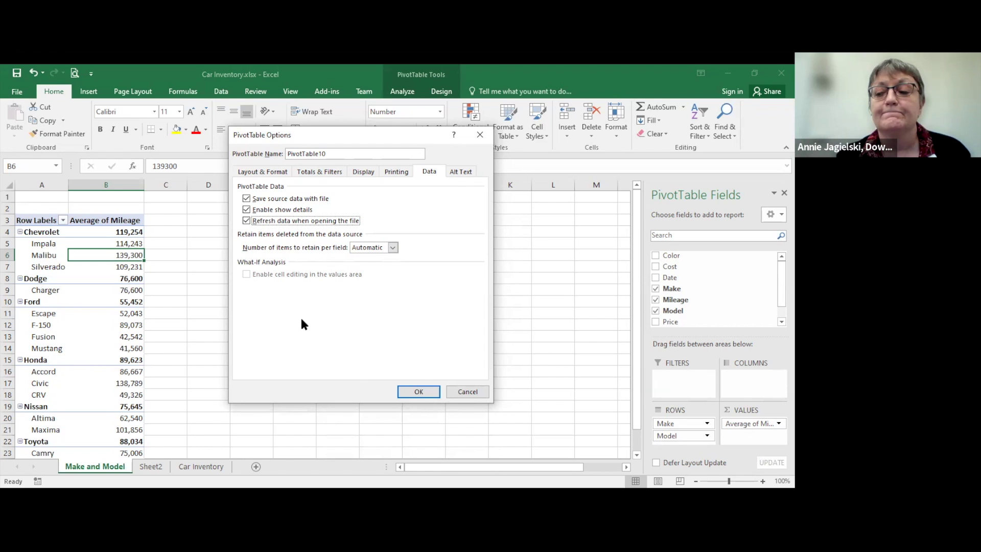
Step: Confirm the option changes with OK and acknowledge the Refresh On Open warning
{"action": "left_click", "coordinate": [419, 391]}
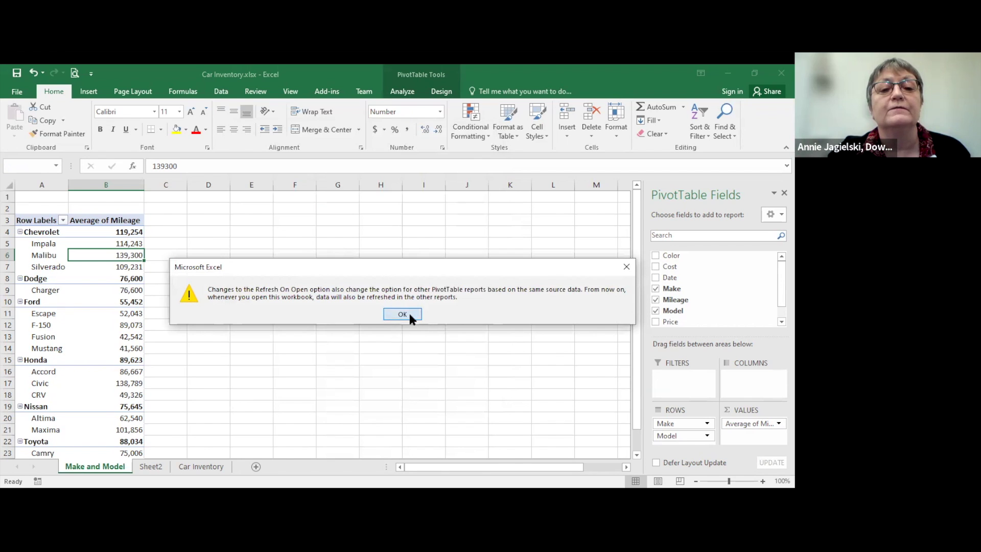
{"action": "left_click", "coordinate": [409, 314]}
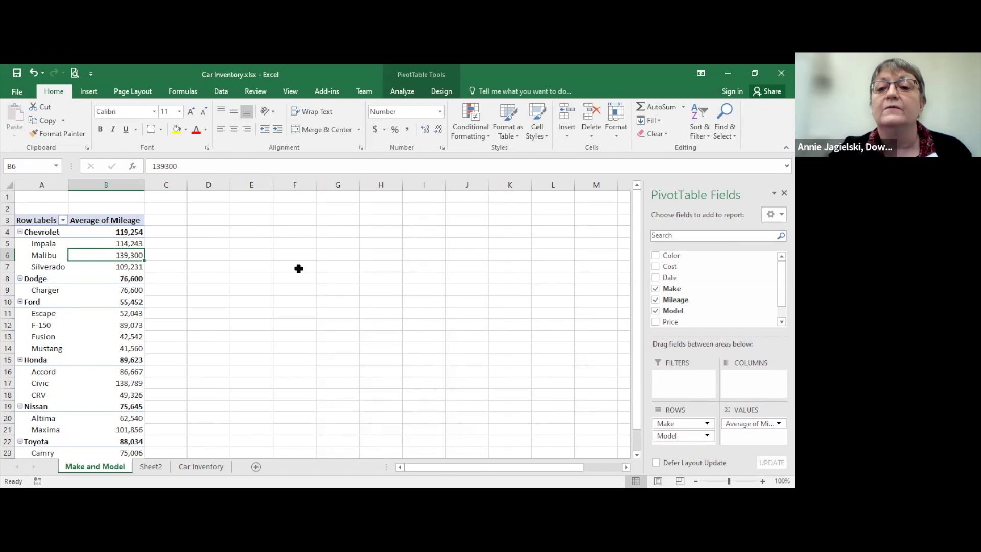
{"action": "scroll", "coordinate": [738, 281], "scroll_direction": "down", "scroll_amount": 1}
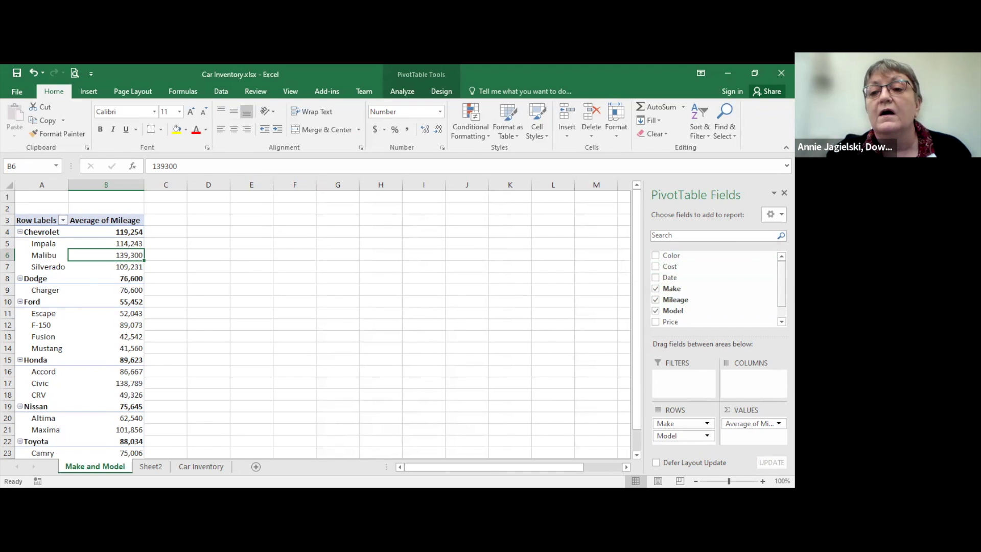
{"action": "scroll", "coordinate": [715, 286], "scroll_direction": "up", "scroll_amount": 1}
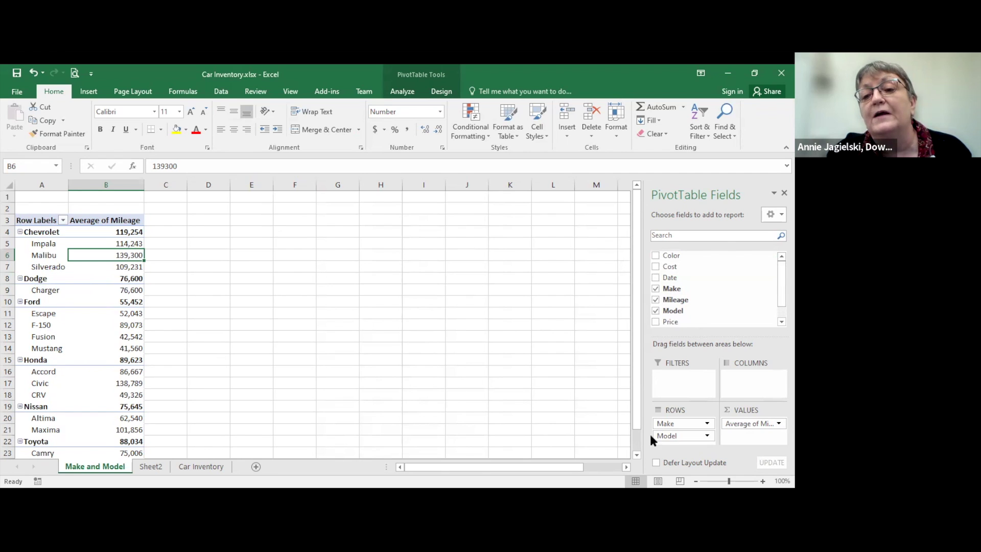
Step: Move Model into Values as Count of Model and add Cost as Sum of Cost
{"action": "left_click_drag", "start_coordinate": [668, 437], "coordinate": [731, 433]}
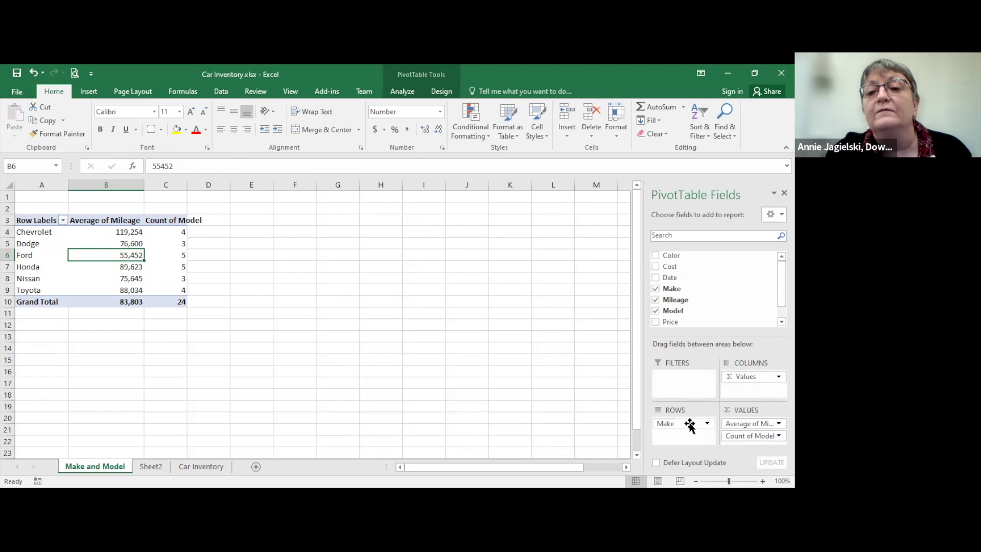
{"action": "left_click", "coordinate": [655, 266]}
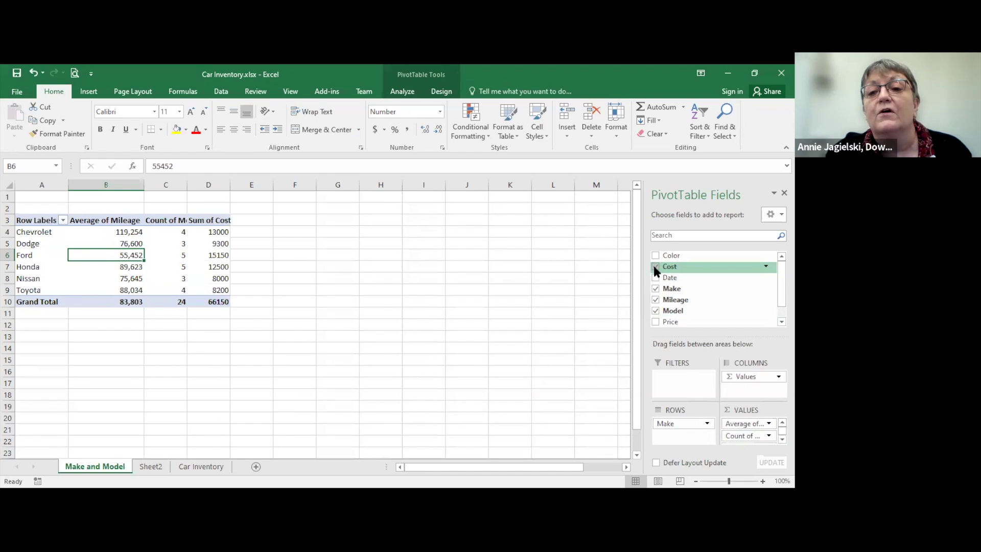
{"action": "left_click_drag", "start_coordinate": [668, 266], "coordinate": [737, 449]}
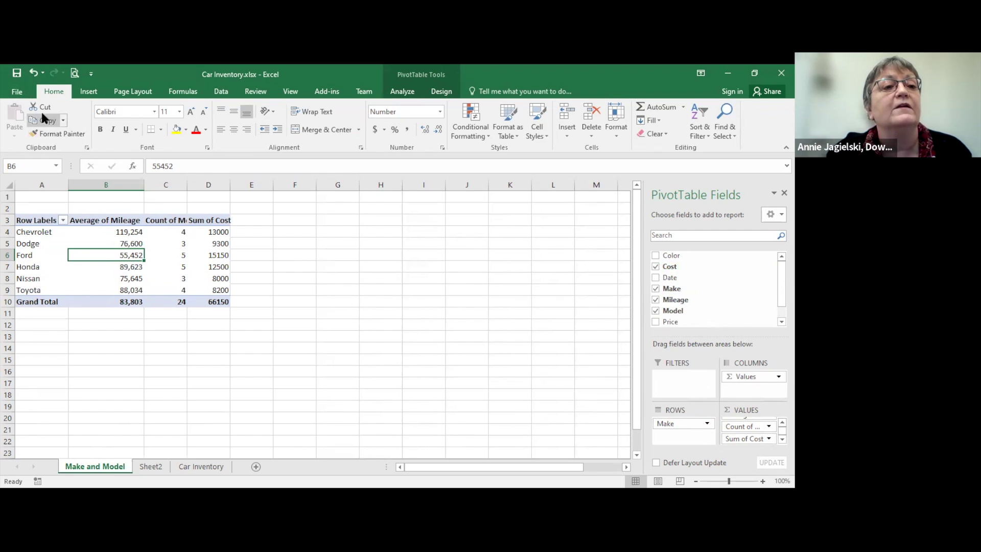
{"action": "left_click", "coordinate": [205, 467]}
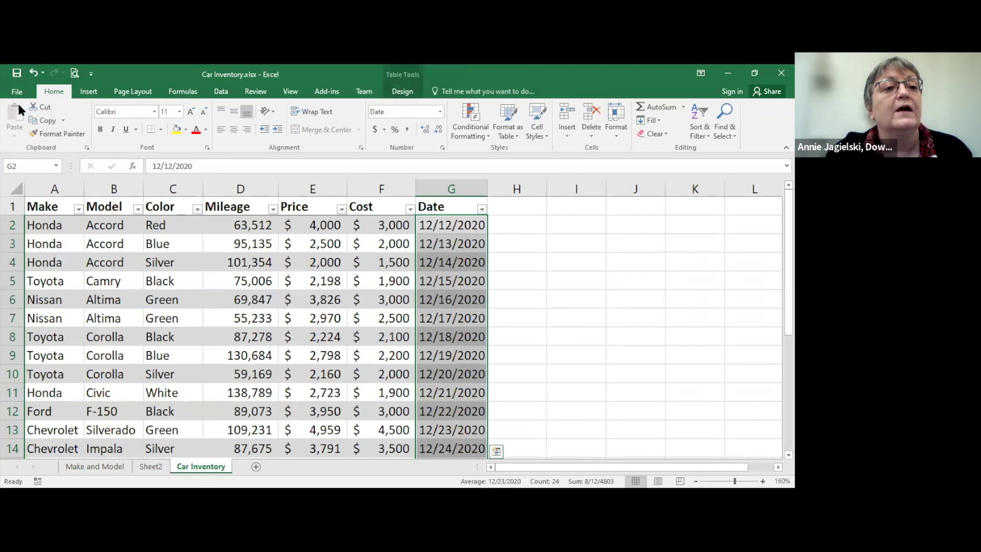
Step: Rename Sheet2, holding the empty PivotTable11, to 'Pivot Model'
{"action": "left_click", "coordinate": [86, 91]}
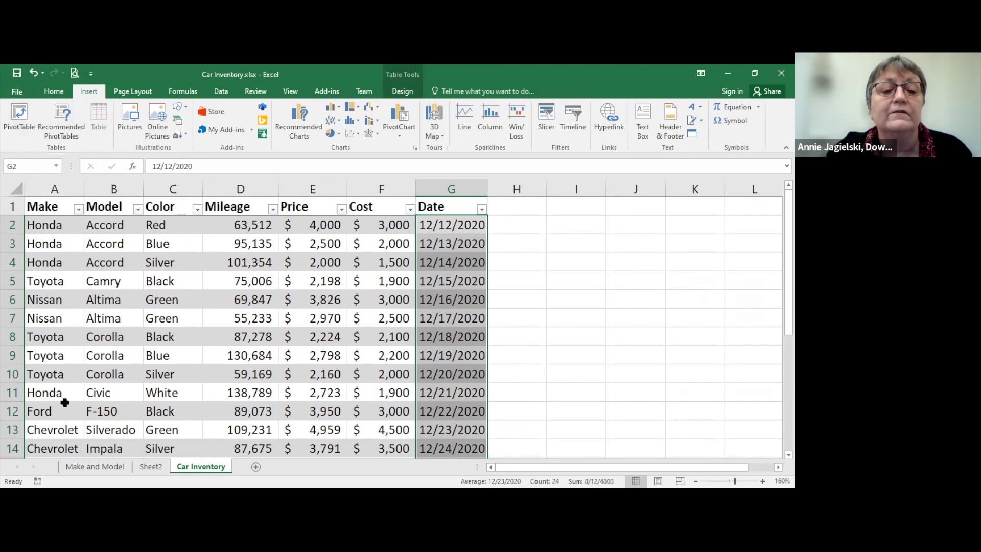
{"action": "double_click", "coordinate": [155, 467]}
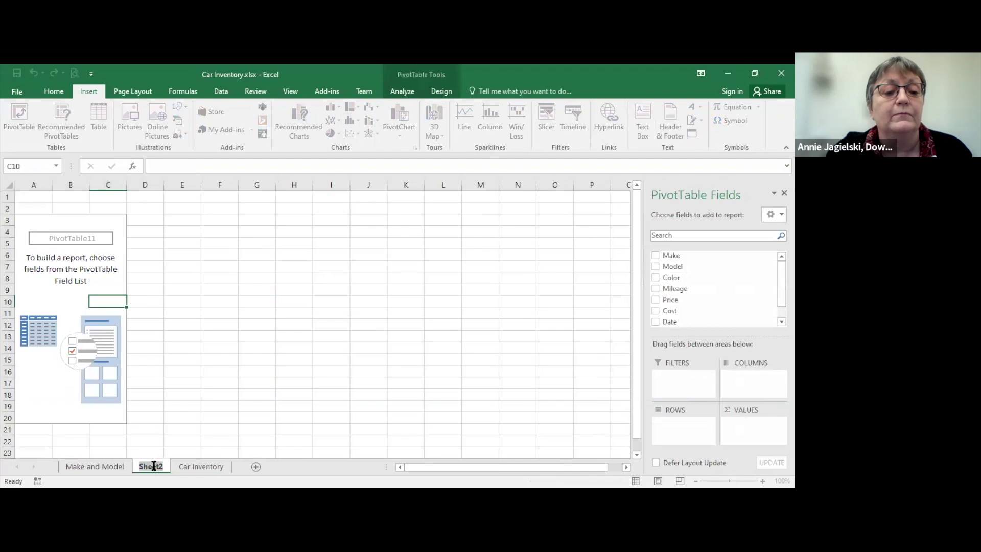
{"action": "type", "text": "P"}
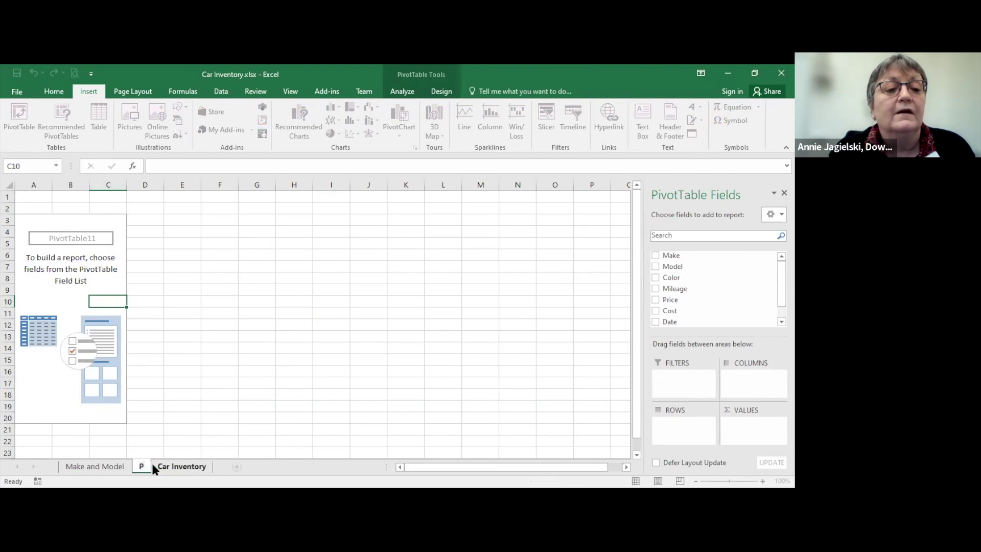
{"action": "type", "text": "ivot"}
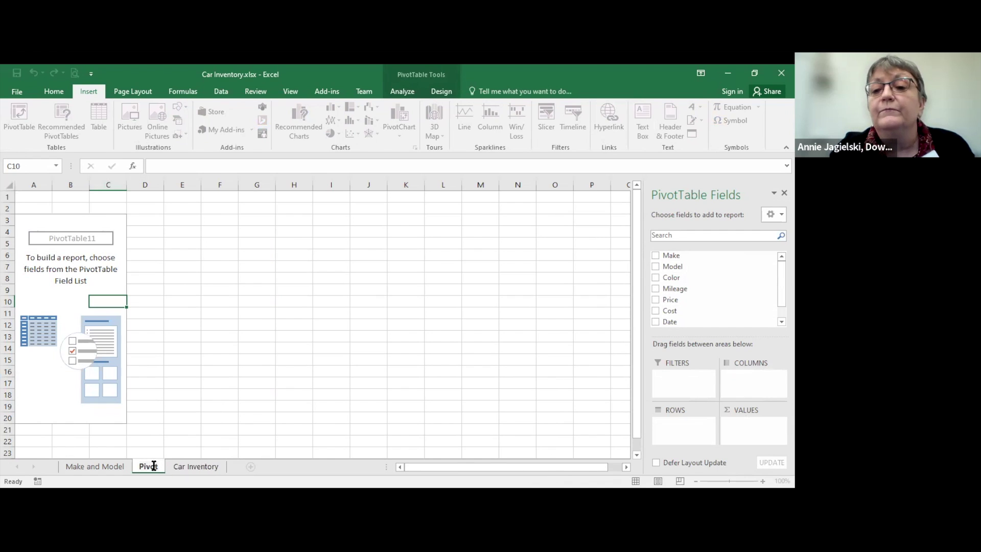
{"action": "type", "text": " Model"}
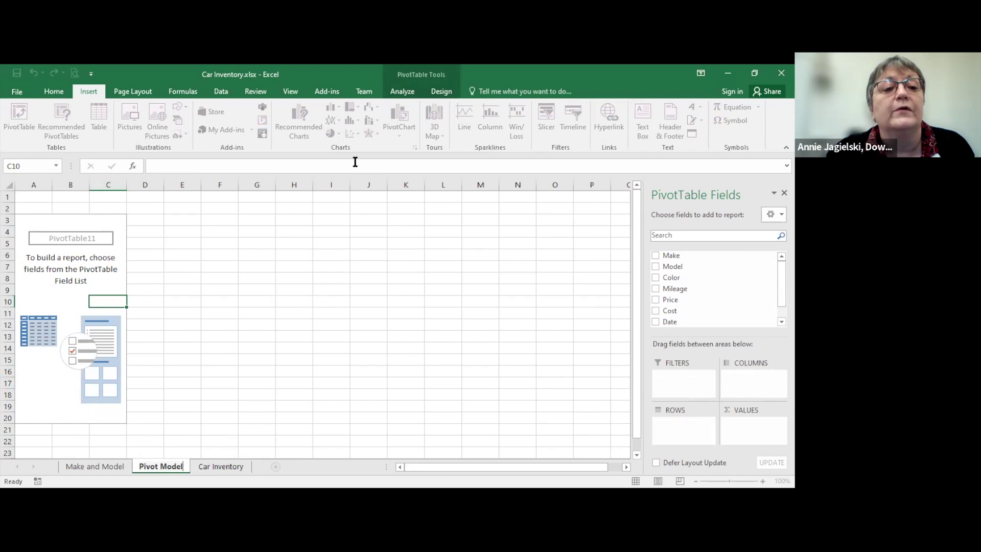
{"action": "left_click", "coordinate": [97, 369]}
Step: Put Make then Model in Rows and Price in Values as Sum of Price
{"action": "left_click", "coordinate": [97, 290]}
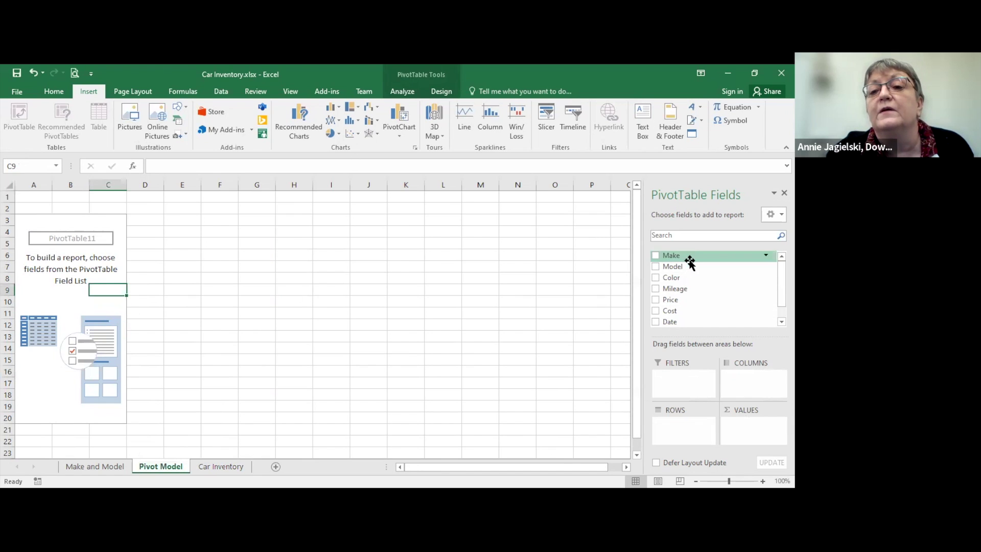
{"action": "left_click_drag", "start_coordinate": [679, 261], "coordinate": [682, 424]}
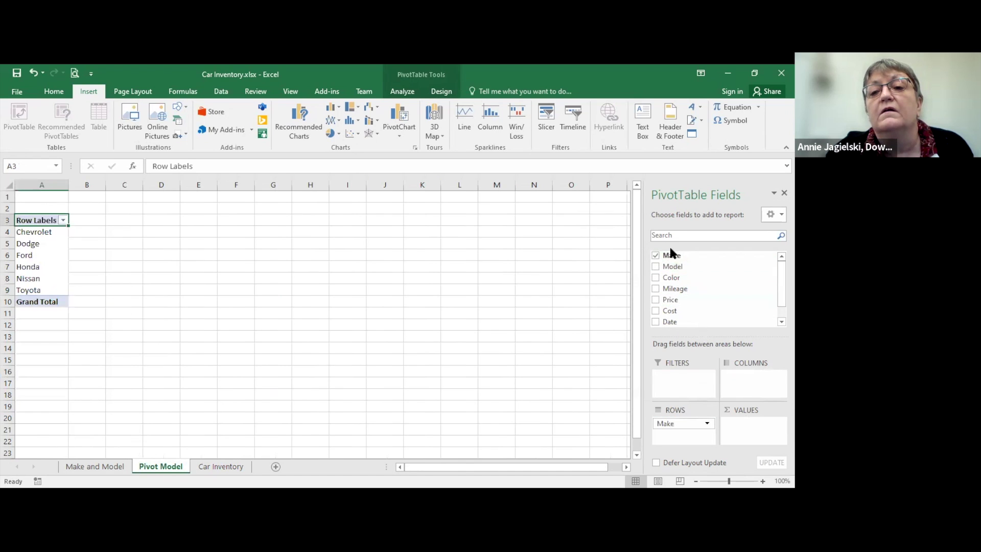
{"action": "left_click_drag", "start_coordinate": [675, 267], "coordinate": [674, 415]}
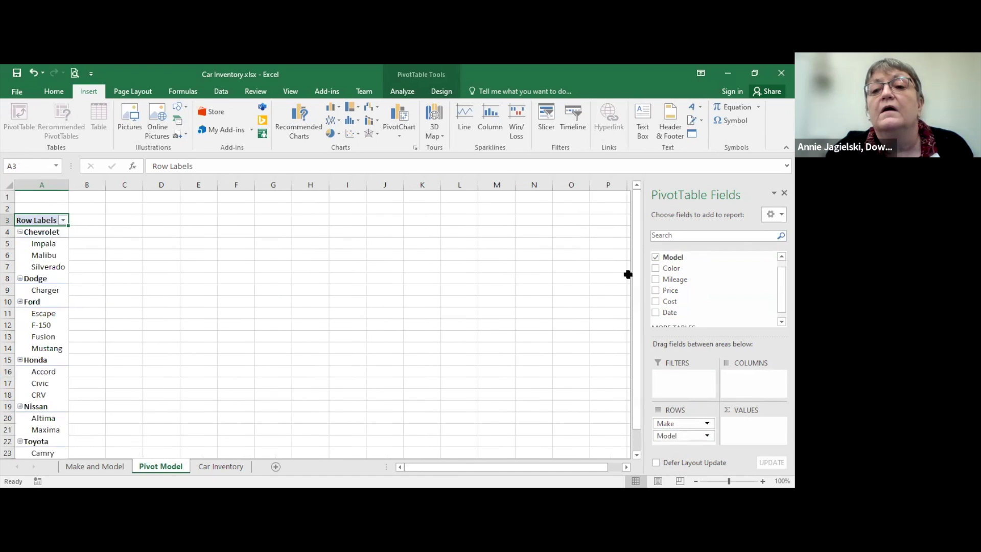
{"action": "left_click_drag", "start_coordinate": [668, 290], "coordinate": [763, 438]}
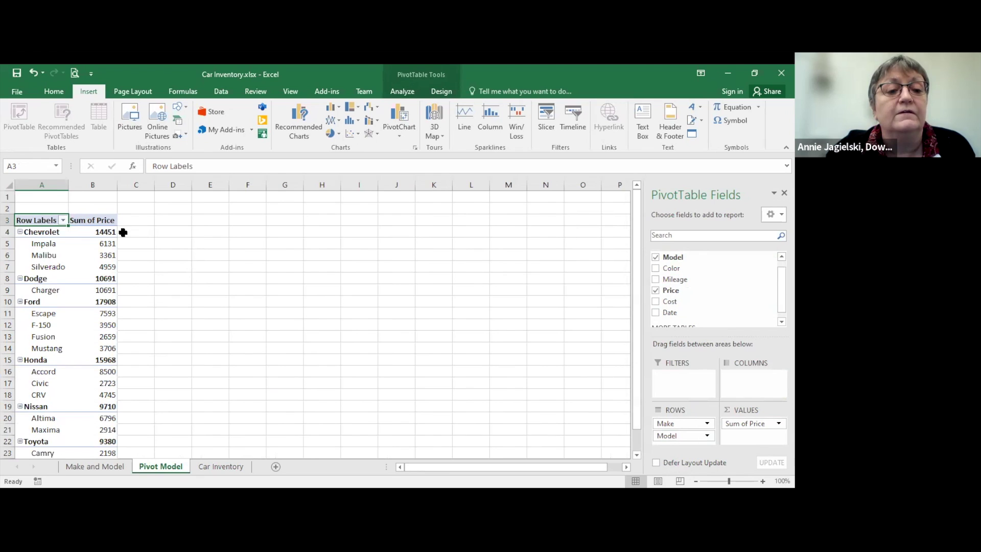
{"action": "double_click", "coordinate": [173, 466]}
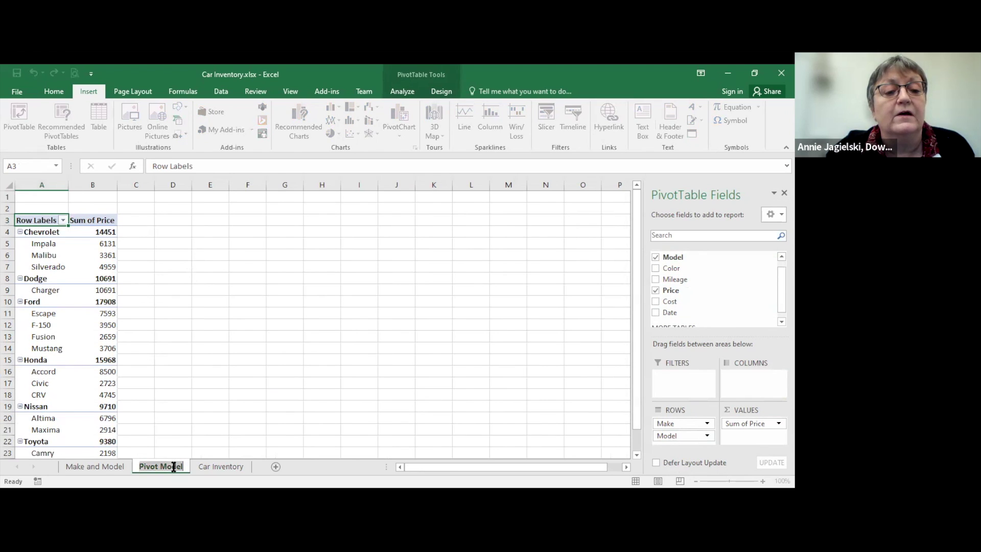
Step: Name the pivot sheet 'PT Make Model Price' and return to the Car Inventory sheet
{"action": "type", "text": "P"}
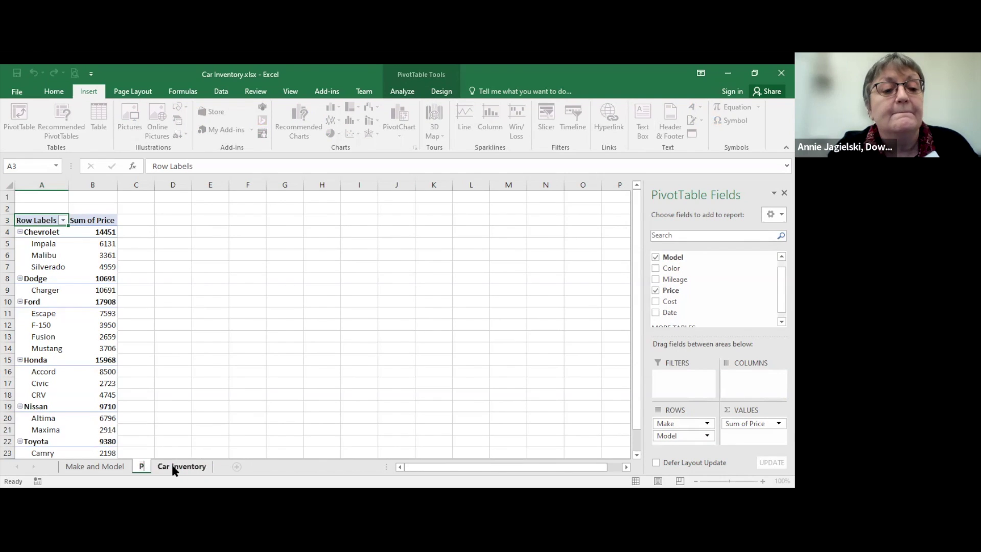
{"action": "type", "text": "T M"}
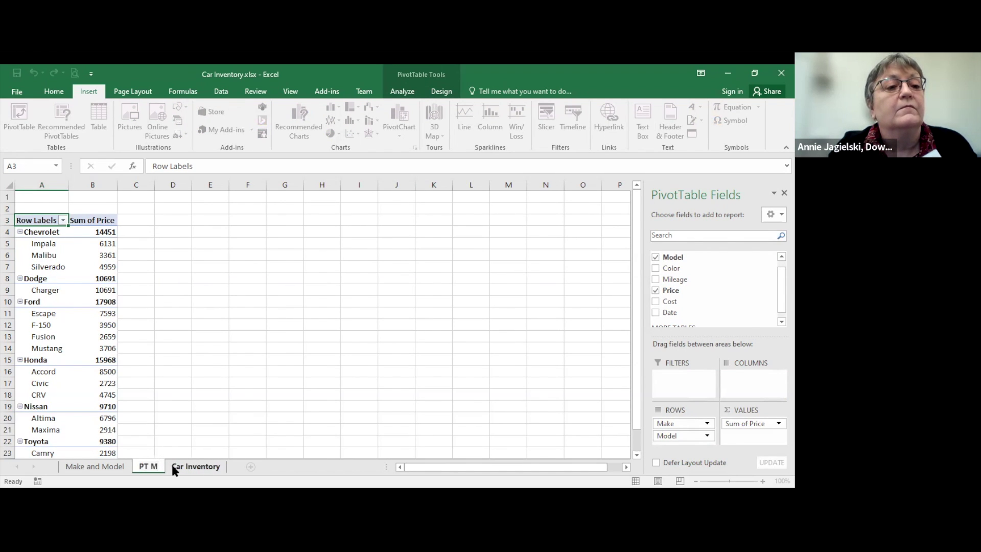
{"action": "type", "text": "ake Model Price"}
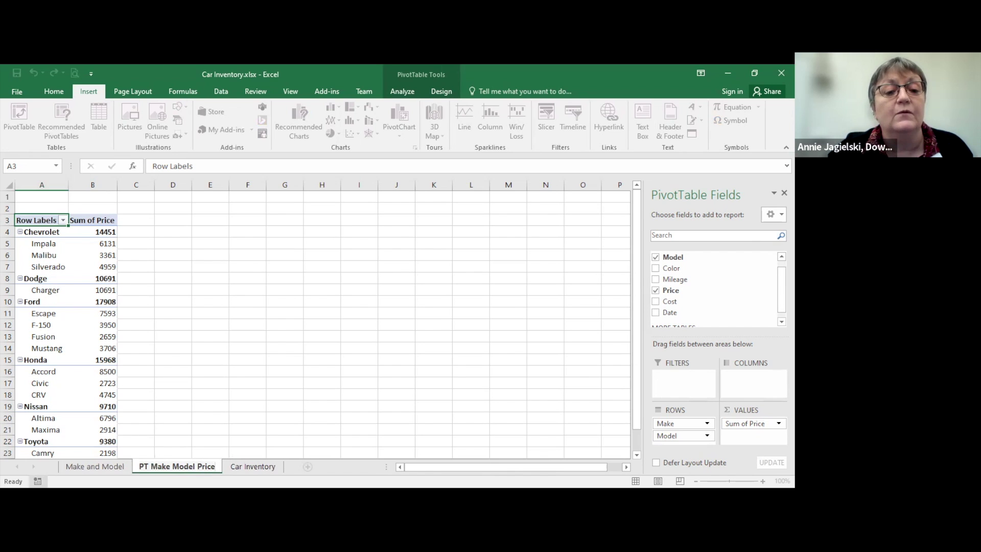
{"action": "key", "text": "Return"}
{"action": "left_click", "coordinate": [238, 469]}
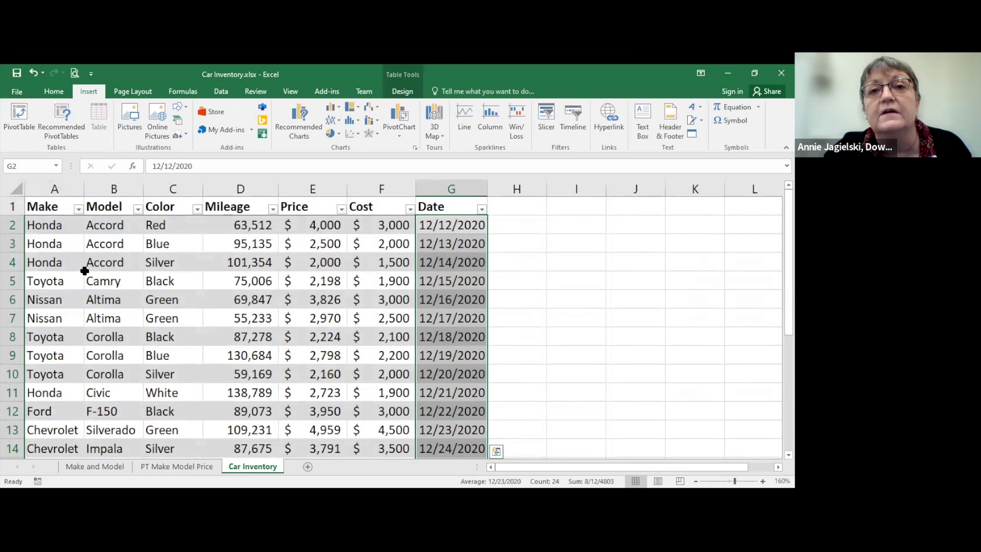
Step: On the Car Inventory sheet, move to A26, the first empty row below the table
{"action": "left_click", "coordinate": [163, 469]}
{"action": "left_click", "coordinate": [236, 466]}
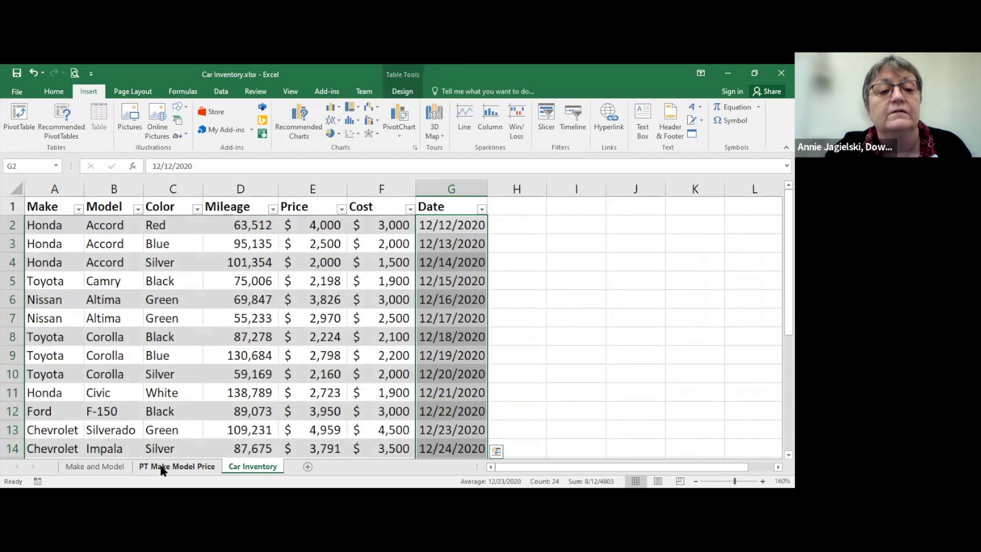
{"action": "left_click", "coordinate": [161, 467]}
{"action": "left_click", "coordinate": [231, 464]}
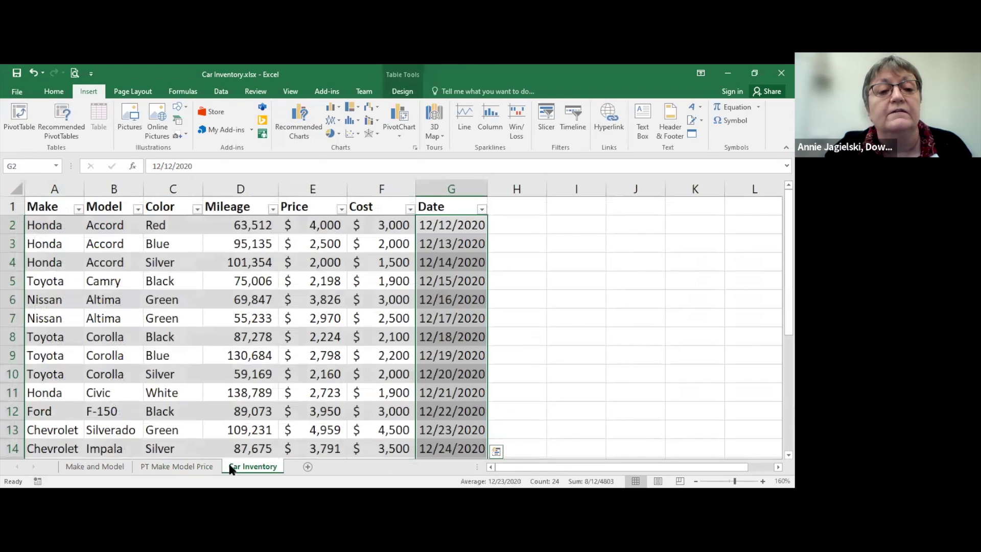
{"action": "left_click", "coordinate": [14, 338]}
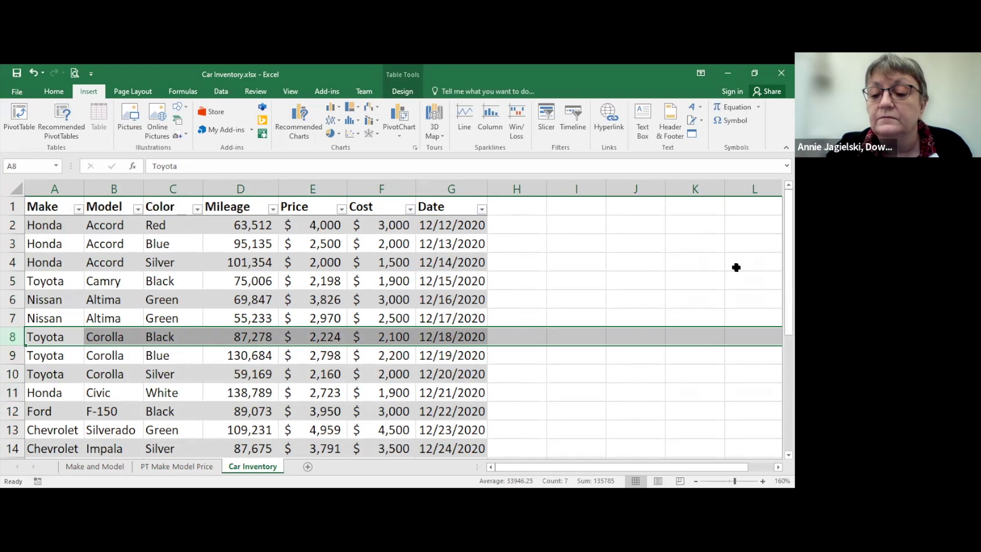
{"action": "key", "text": "ctrl+End"}
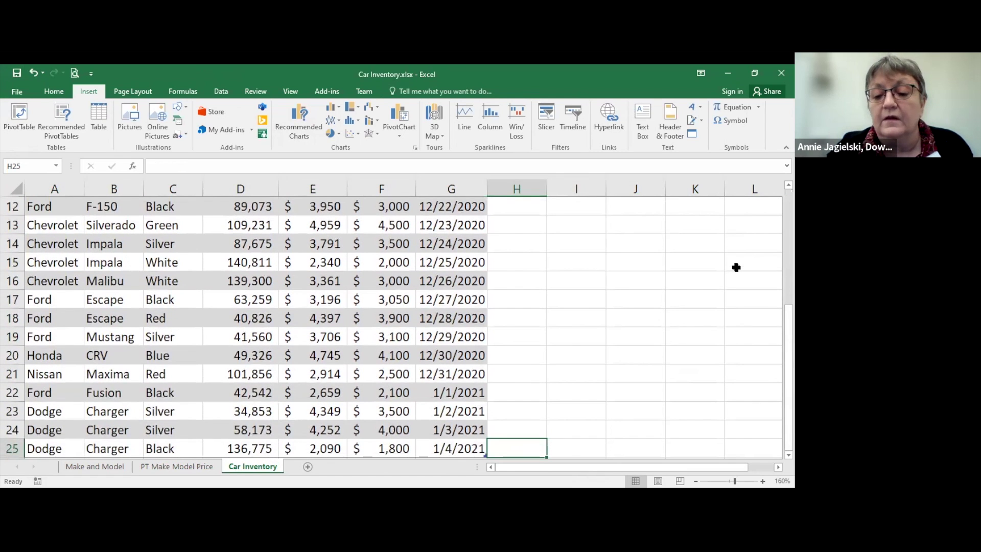
{"action": "key", "text": "Down"}
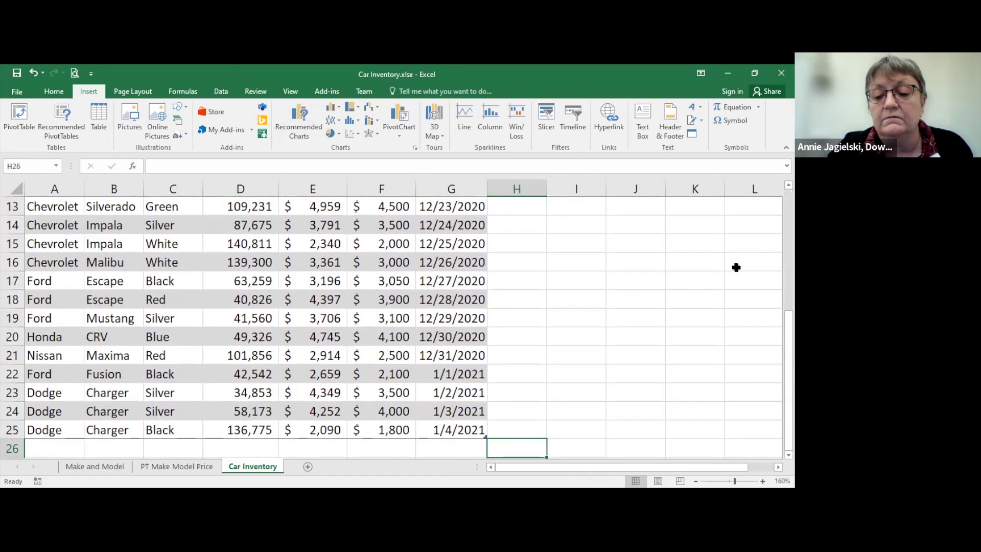
{"action": "key", "text": "Left"}
{"action": "key", "text": "Left"}
{"action": "key", "text": "Left"}
{"action": "key", "text": "Left"}
{"action": "key", "text": "Left"}
{"action": "key", "text": "Left"}
{"action": "key", "text": "Left"}
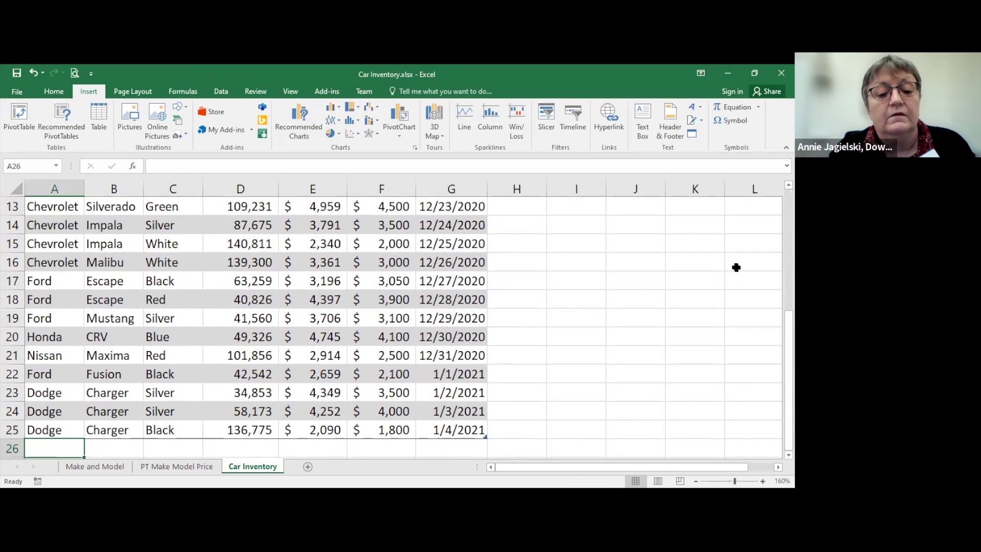
Step: Enter Toyota, Corolla, Red and mileage 13000 across row 26
{"action": "type", "text": "Toyota"}
{"action": "key", "text": "Tab"}
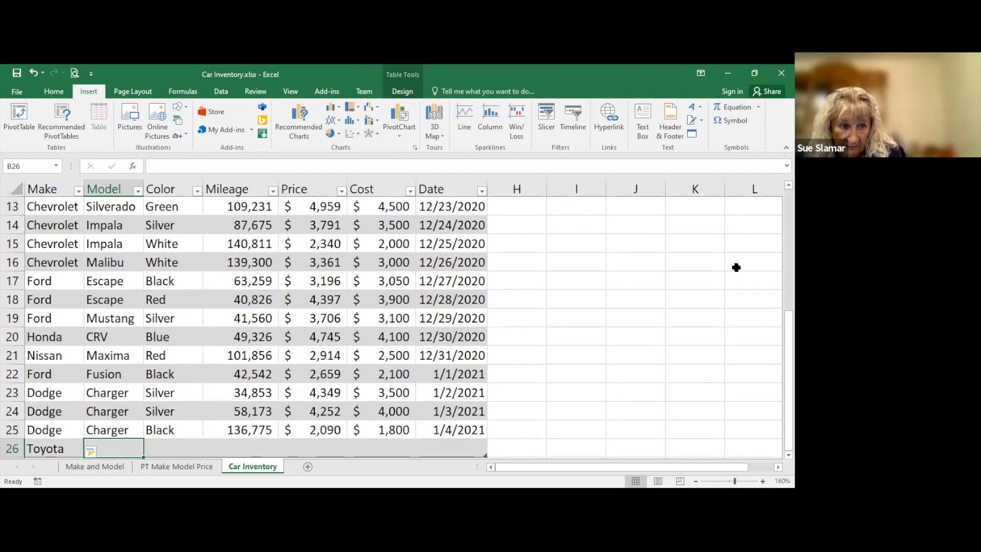
{"action": "type", "text": "Corolla"}
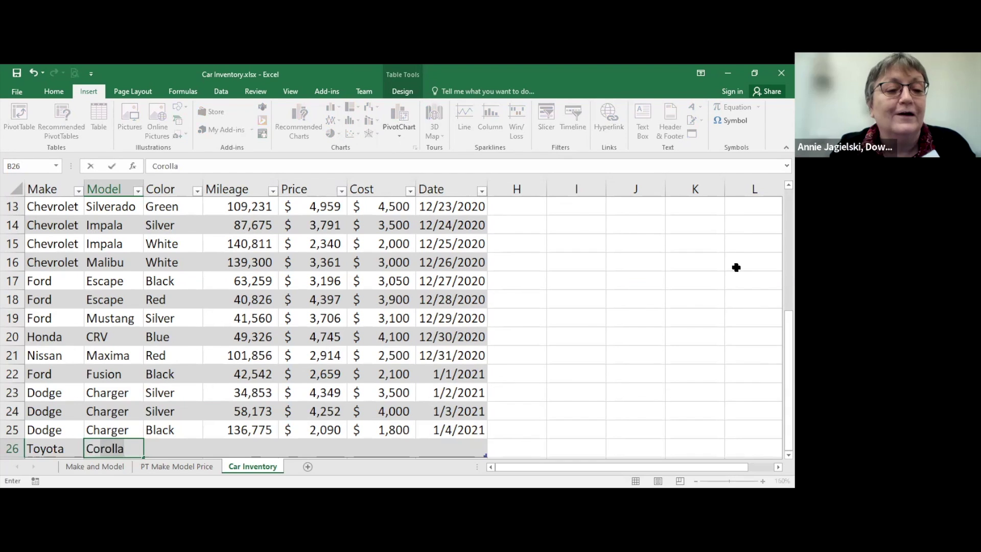
{"action": "key", "text": "Tab"}
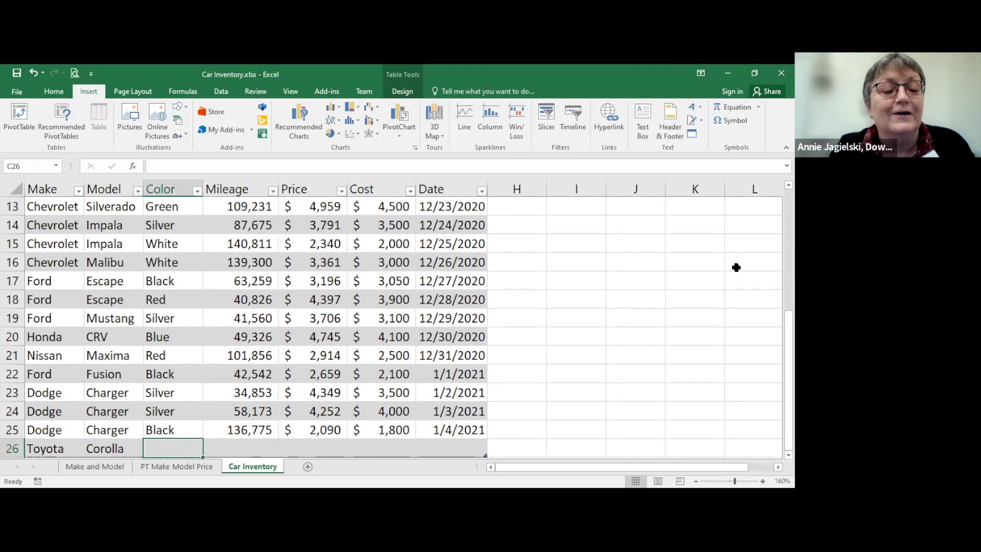
{"action": "type", "text": "Red"}
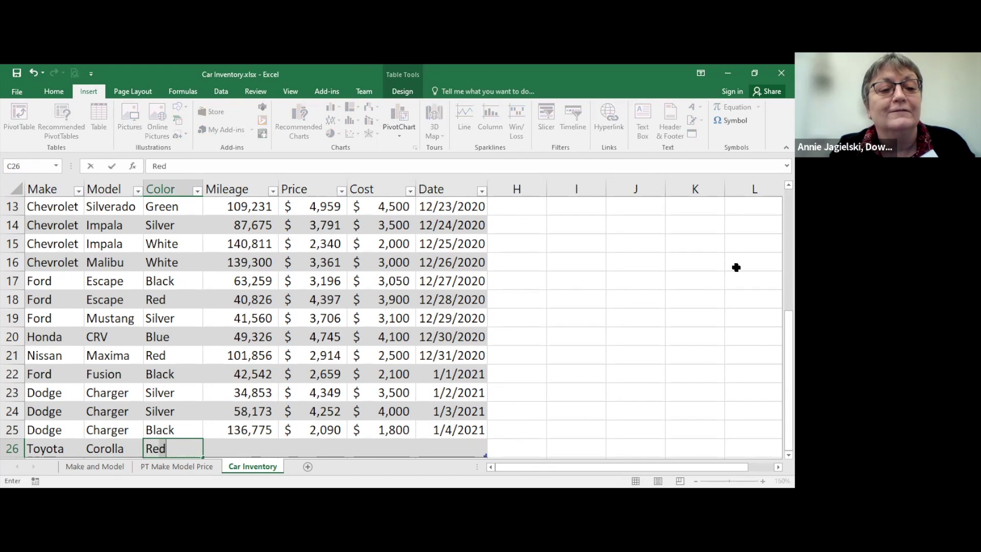
{"action": "key", "text": "Tab"}
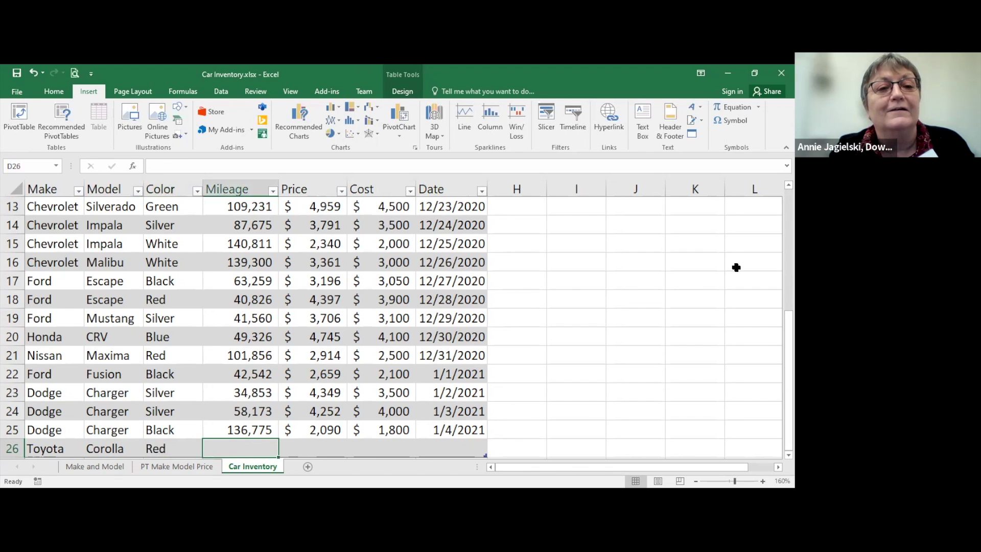
{"action": "type", "text": "13000"}
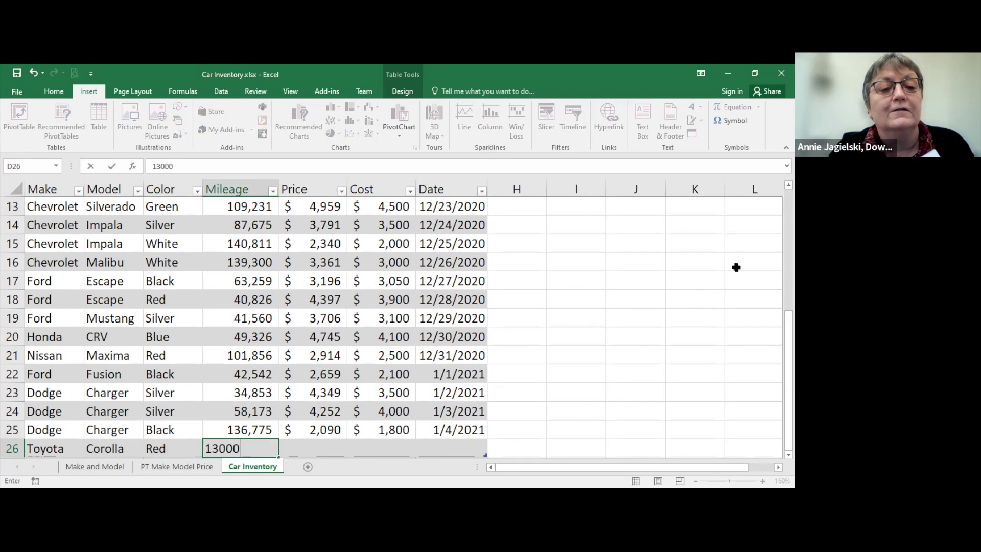
{"action": "key", "text": "Tab"}
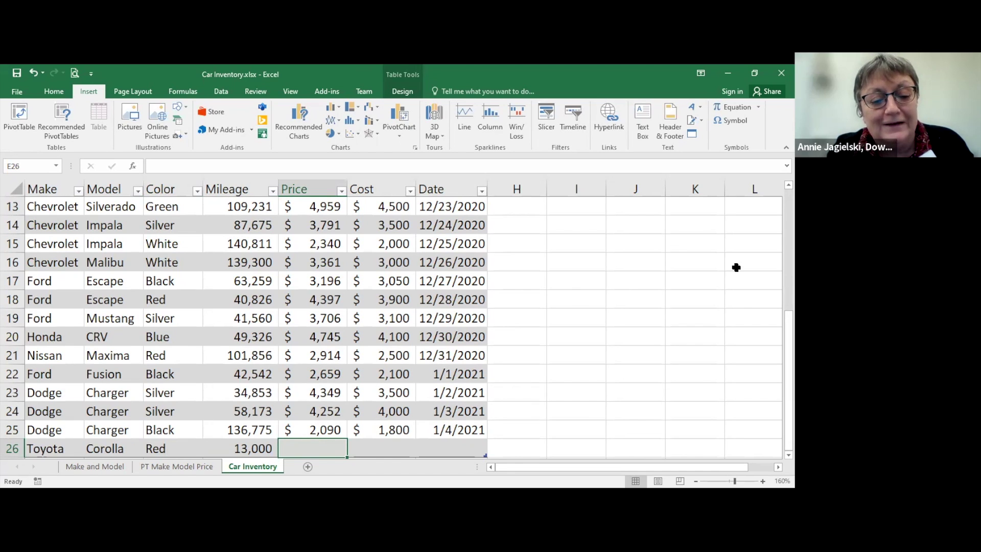
Step: Finish the record with price 500, cost 300, date 12/3/2021, then view PT Make Model Price
{"action": "type", "text": "500"}
{"action": "key", "text": "Tab"}
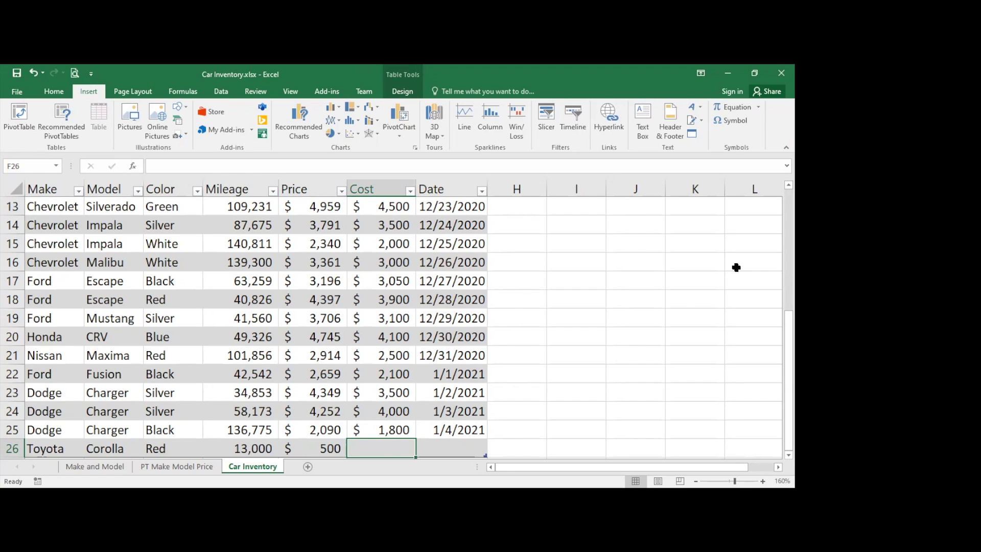
{"action": "type", "text": "300"}
{"action": "key", "text": "Tab"}
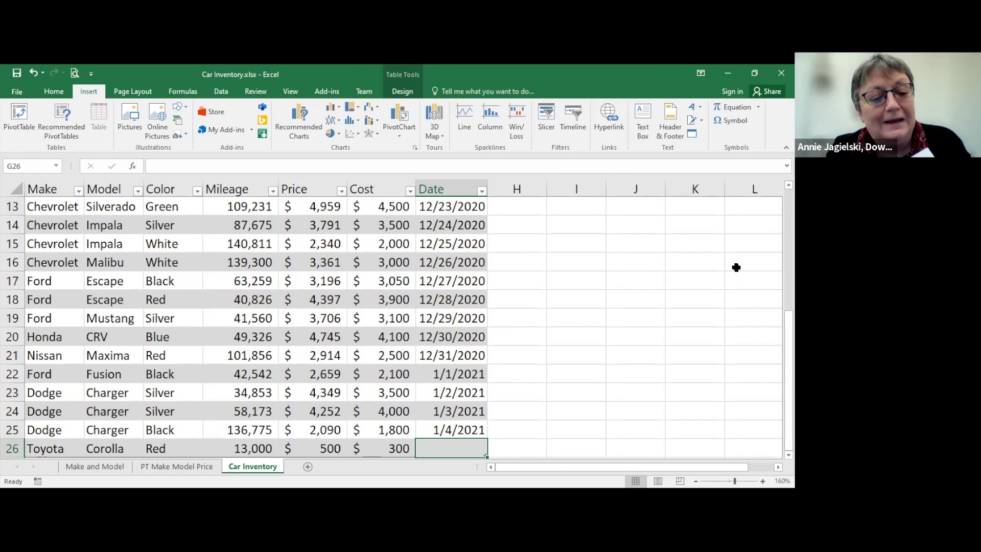
{"action": "type", "text": "12/"}
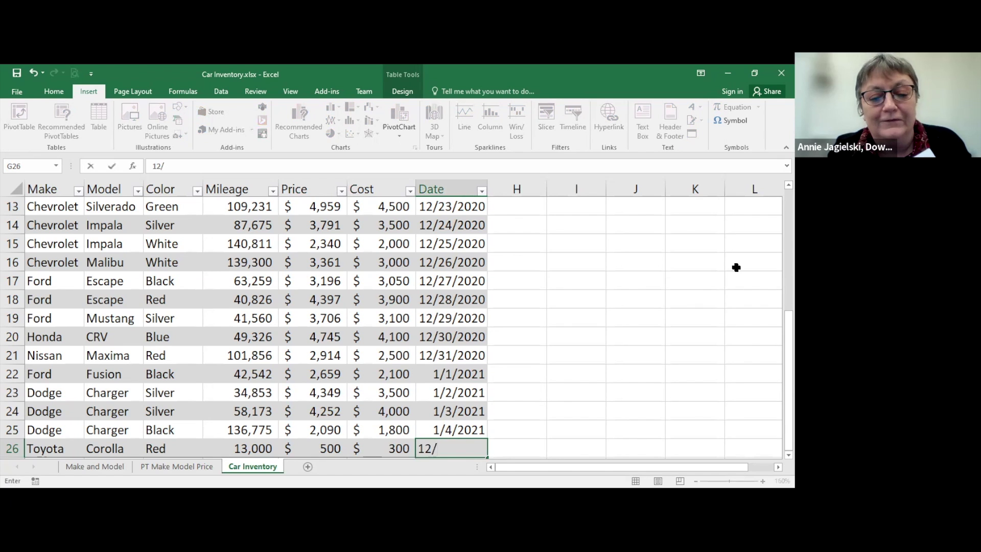
{"action": "type", "text": "03/"}
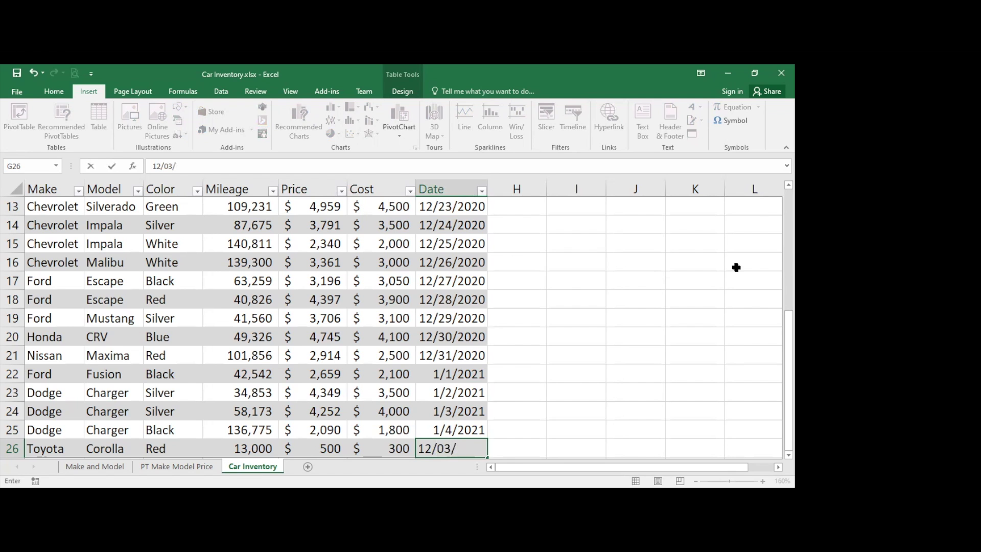
{"action": "type", "text": "2021"}
{"action": "key", "text": "Return"}
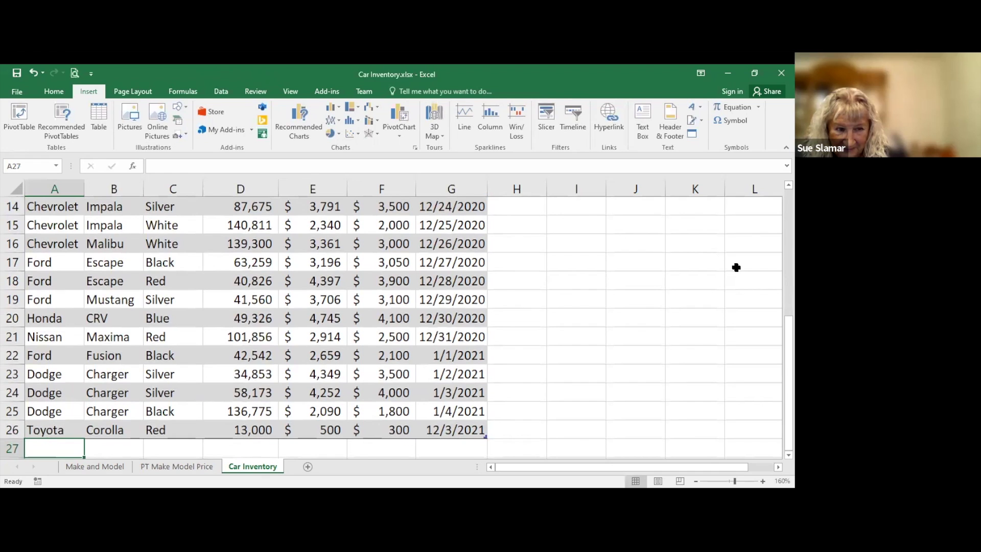
{"action": "left_click", "coordinate": [173, 466]}
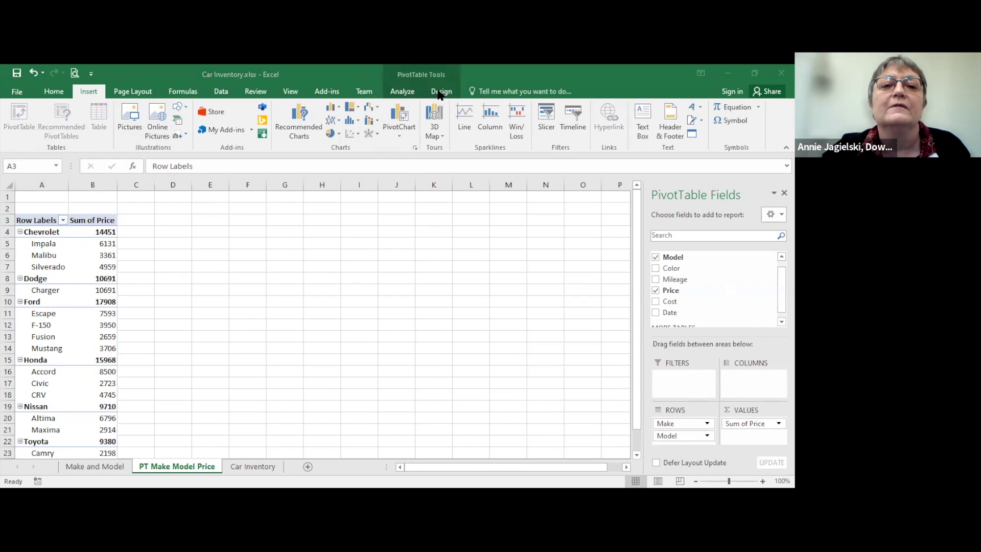
Step: Refresh All PivotTables so Corolla shows 7682, Toyota totals 9880 and Grand Total 78608
{"action": "left_click", "coordinate": [413, 90]}
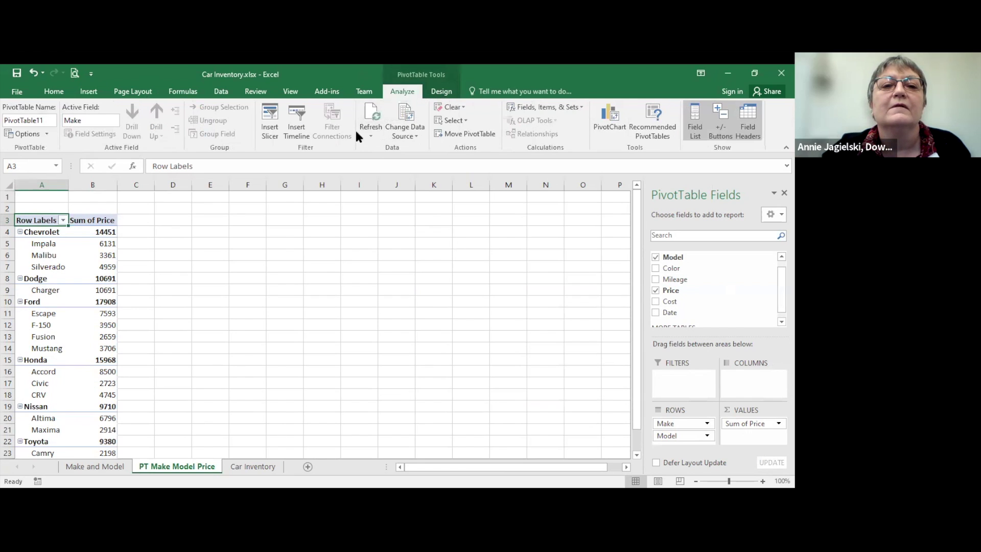
{"action": "left_click", "coordinate": [366, 131]}
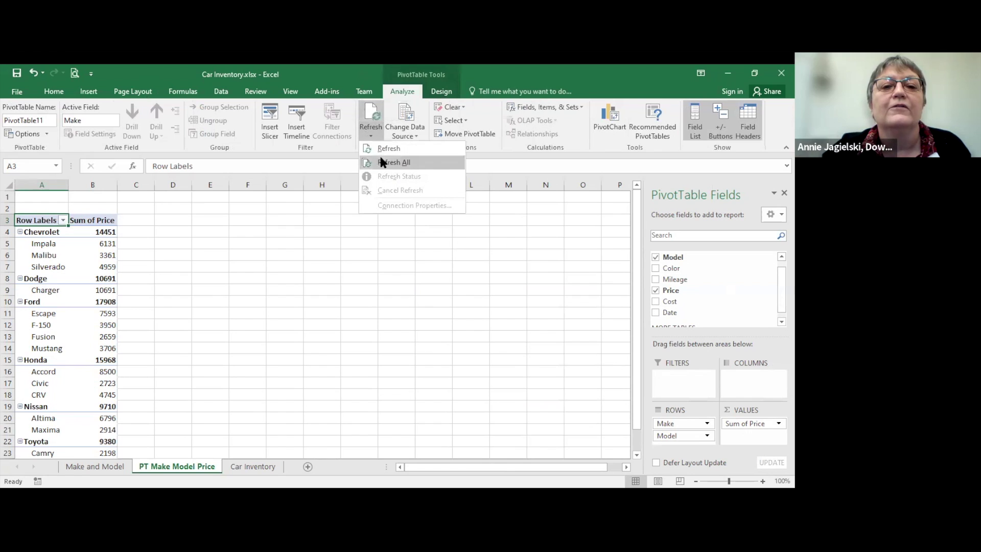
{"action": "left_click", "coordinate": [391, 162]}
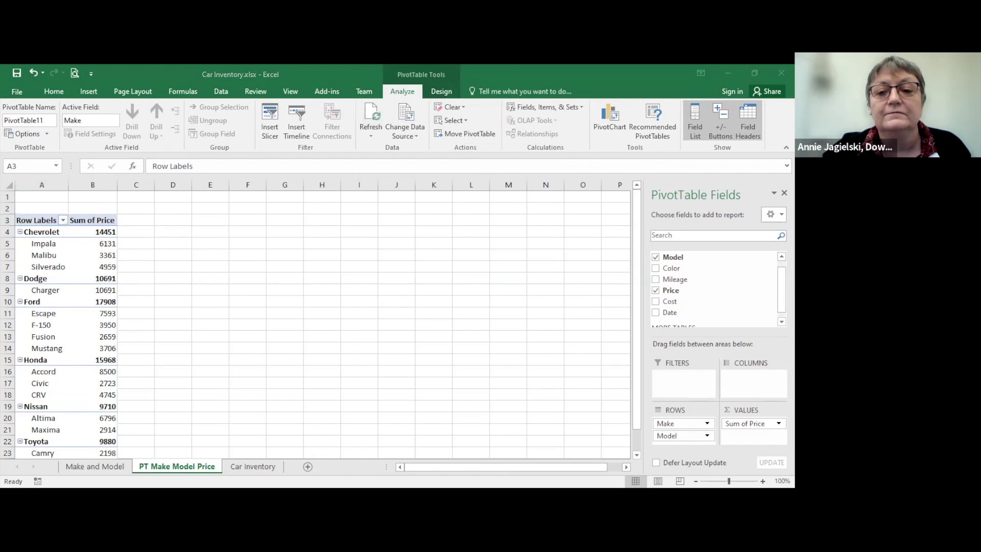
{"action": "left_click", "coordinate": [638, 388]}
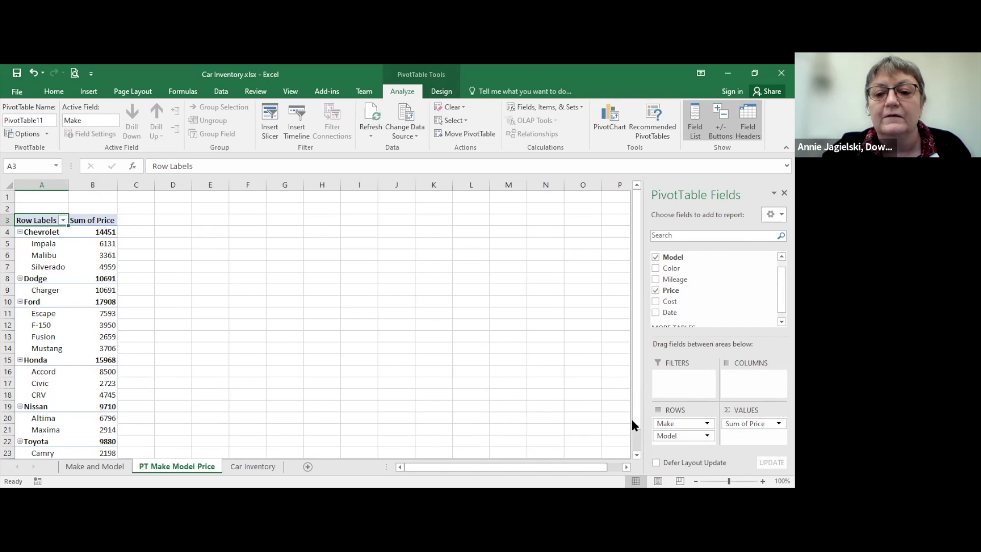
{"action": "scroll", "coordinate": [636, 424], "scroll_direction": "down", "scroll_amount": 1}
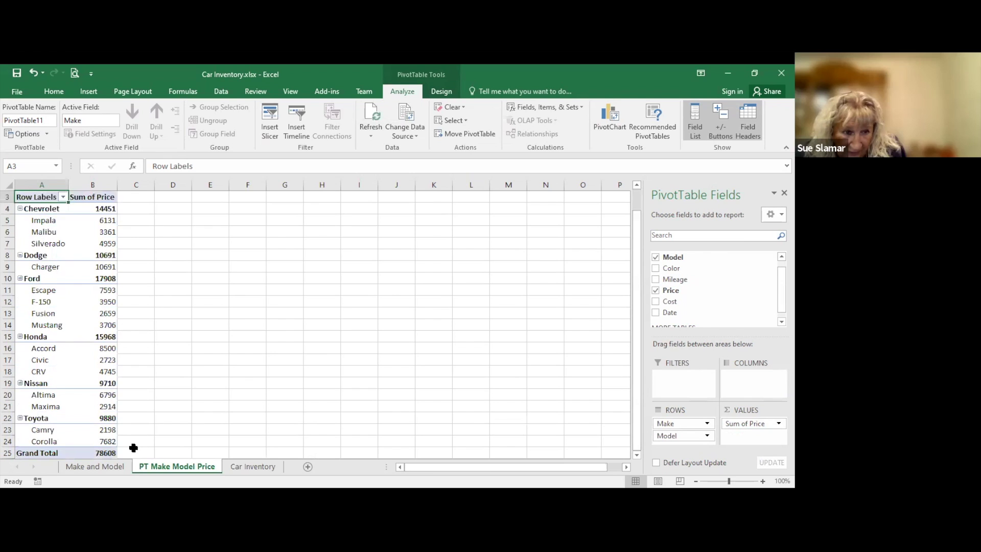